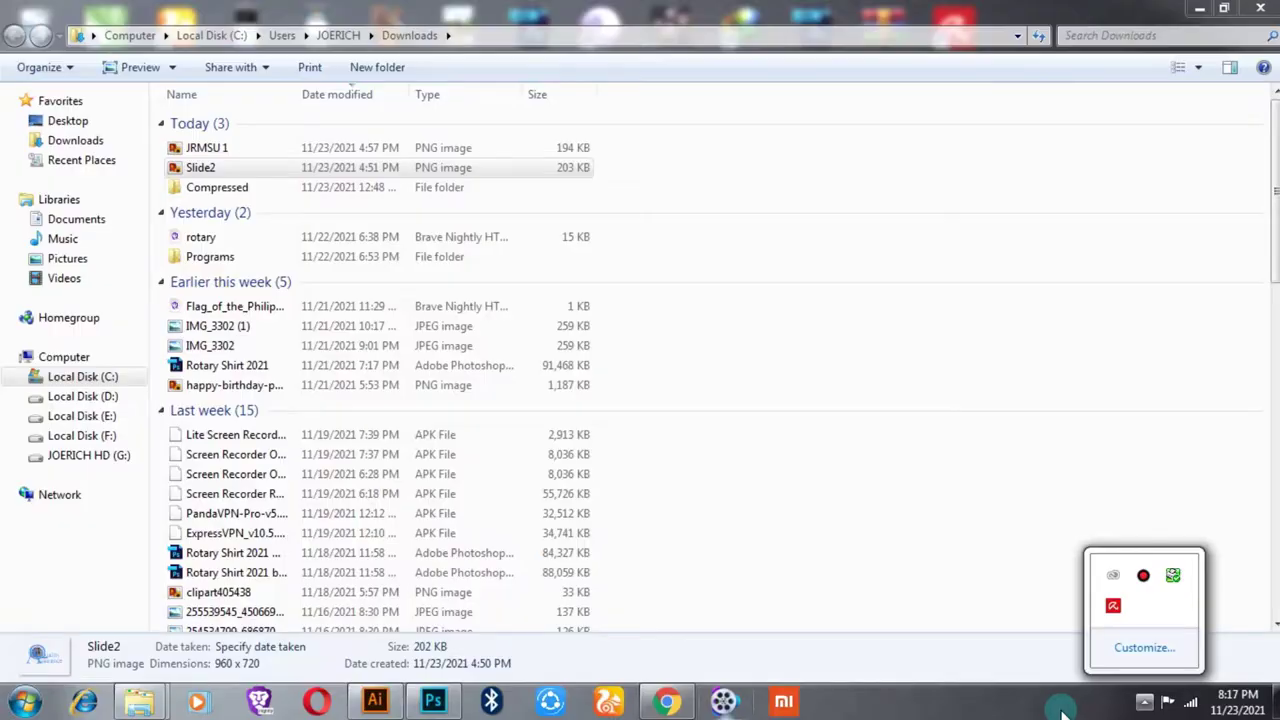
Step: Preview the Slide2 logo image and drag it into Illustrator
double_click(248, 172)
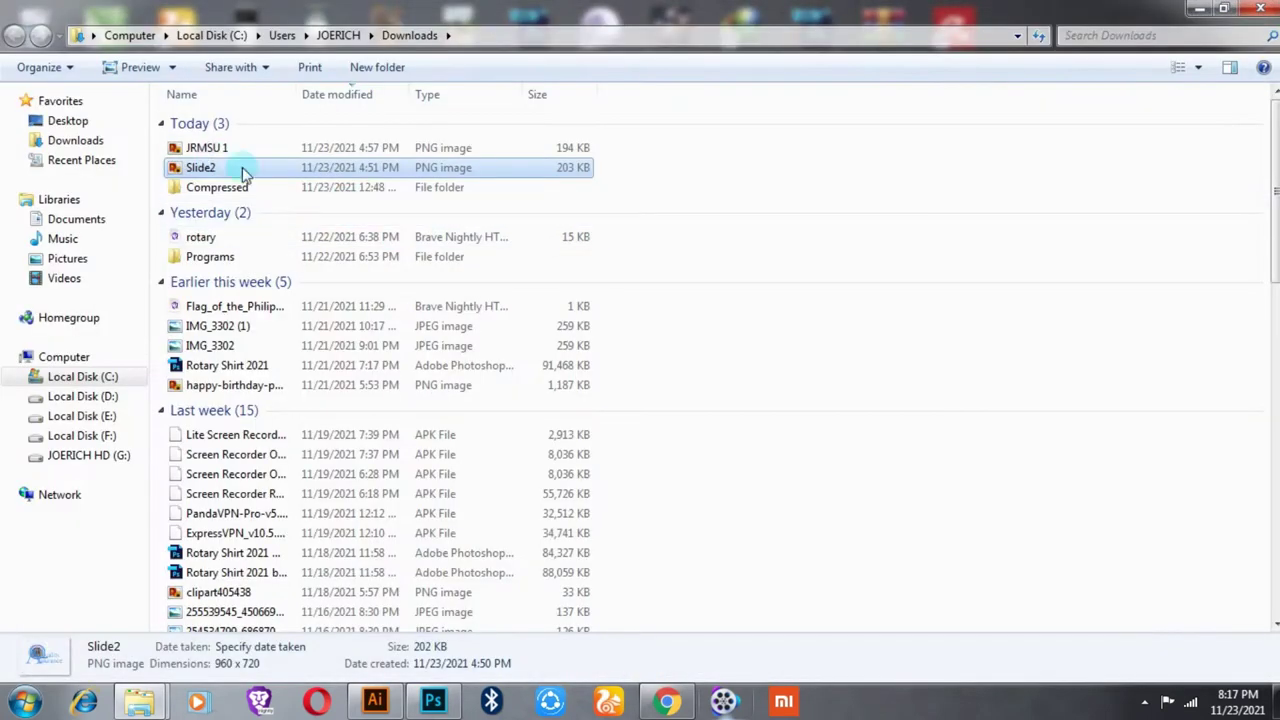
mouse_move(243, 168)
left_mouse_down()
mouse_move(392, 680)
mouse_move(620, 265)
left_mouse_up()
Step: Start a Pen path along the bottom of the letter A, with its fill set to None
scroll(597, 263, "up", 7, "alt")
scroll(597, 263, "up", 2)
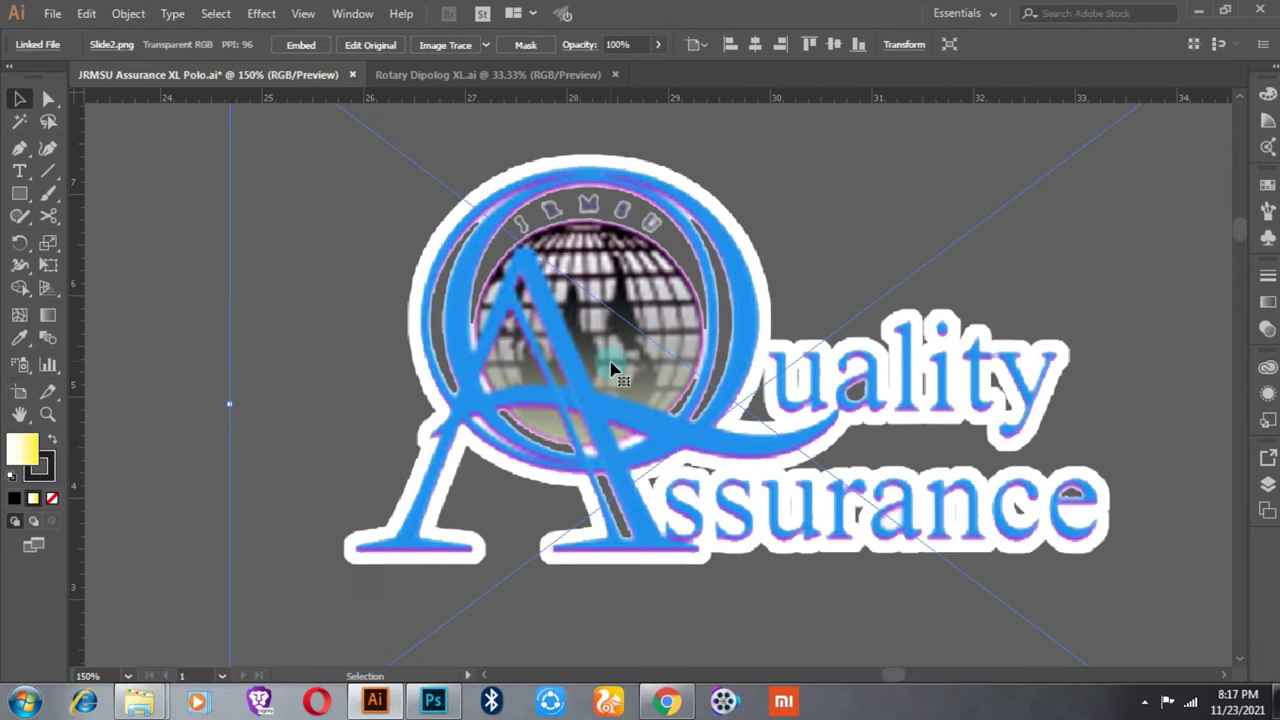
scroll(628, 548, "up", 1)
left_click(726, 558)
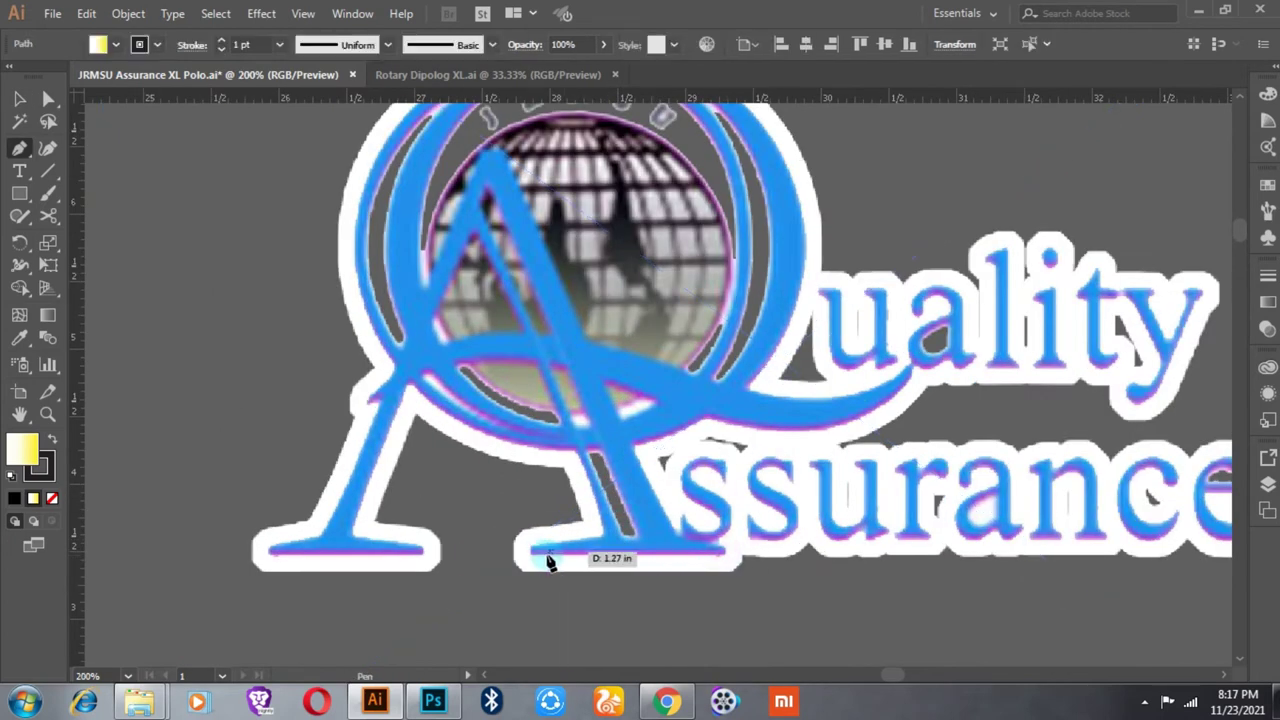
scroll(530, 556, "up", 3, "alt")
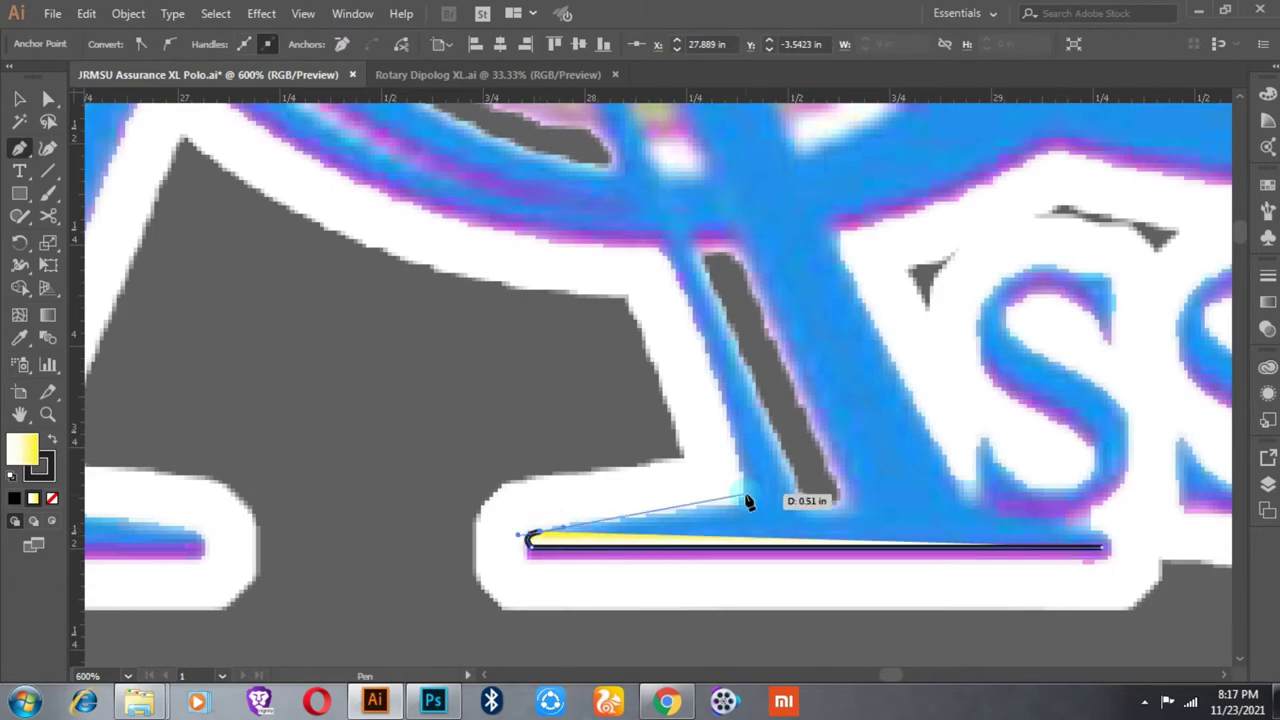
left_click_drag(749, 497, 787, 497)
scroll(787, 497, "down", 3, "alt")
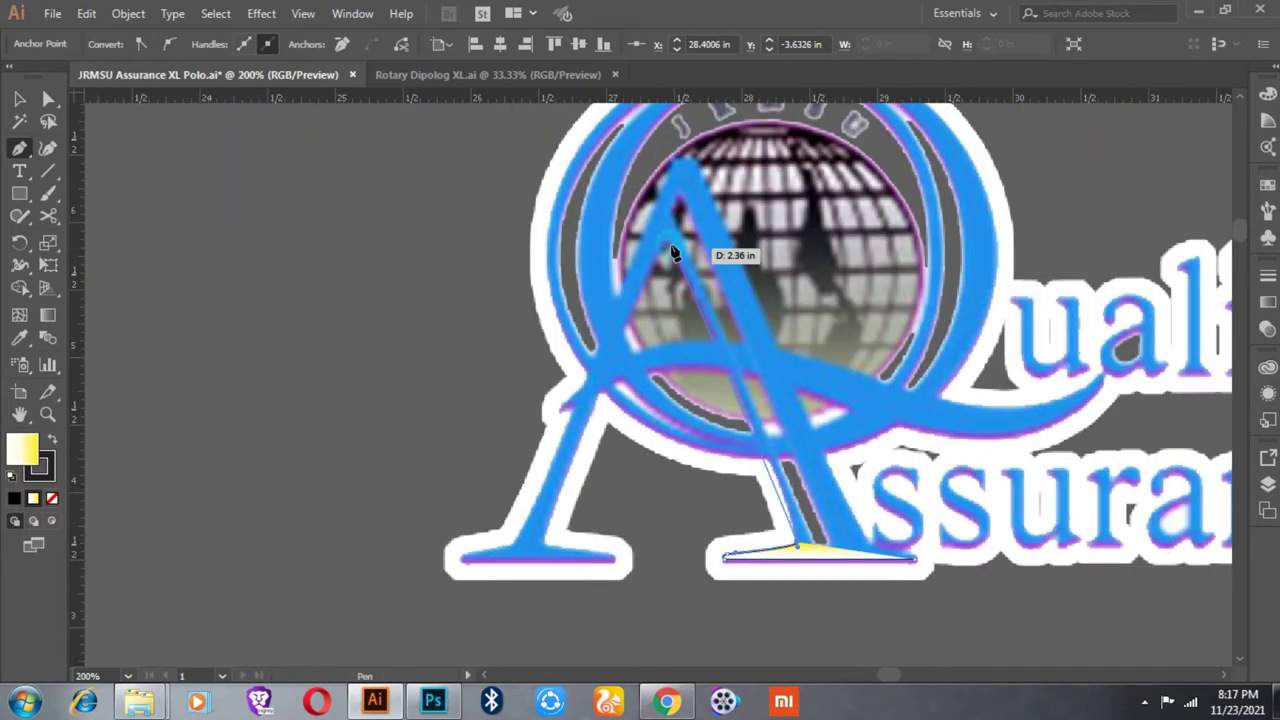
scroll(632, 180, "up", 3, "alt")
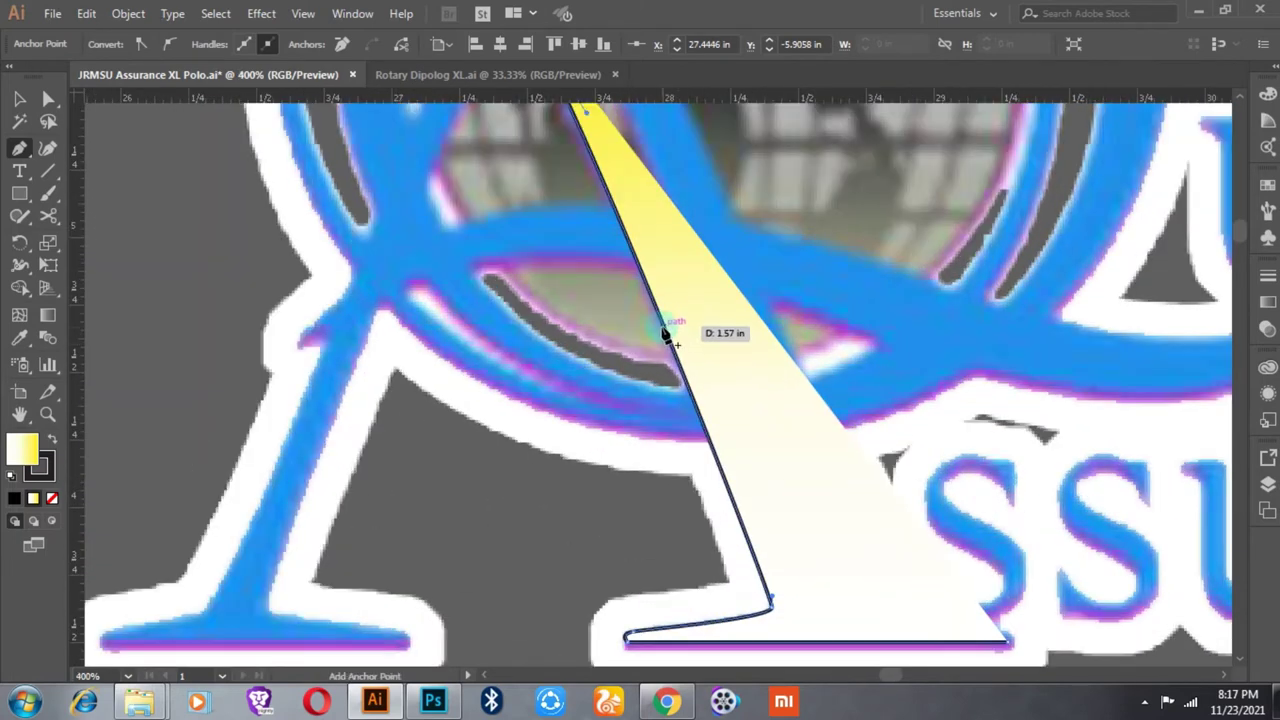
scroll(663, 334, "down", 4, "alt")
left_click(52, 498)
scroll(645, 258, "up", 3, "alt")
Step: Trace the A's apex, inner corner and curved left foot with anchors
left_click(645, 258)
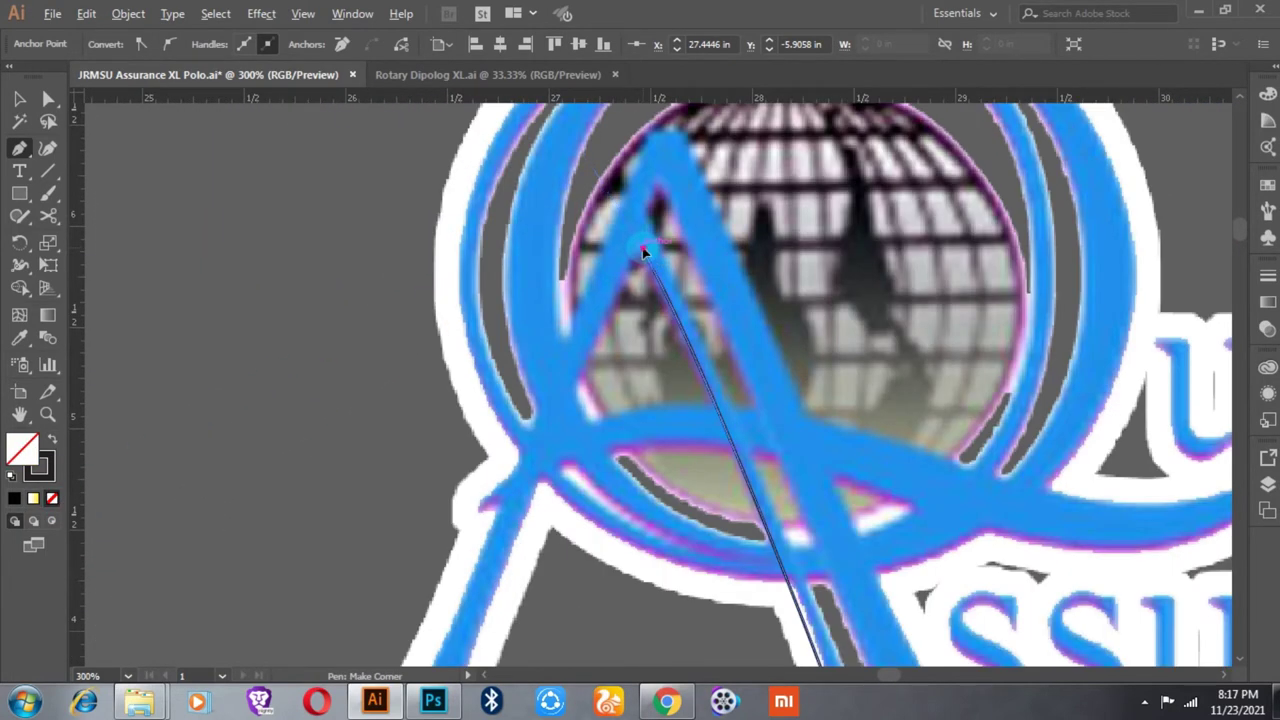
scroll(600, 380, "down", 5)
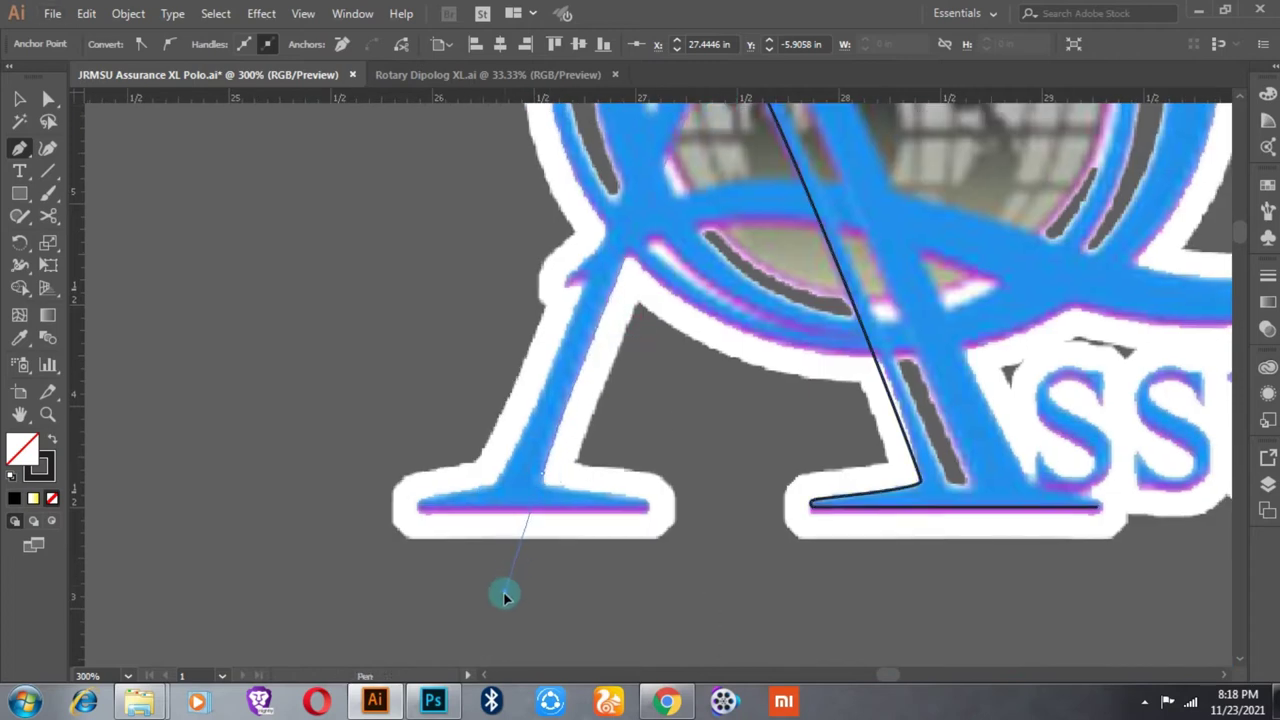
left_click(549, 476)
scroll(558, 492, "up", 2, "alt")
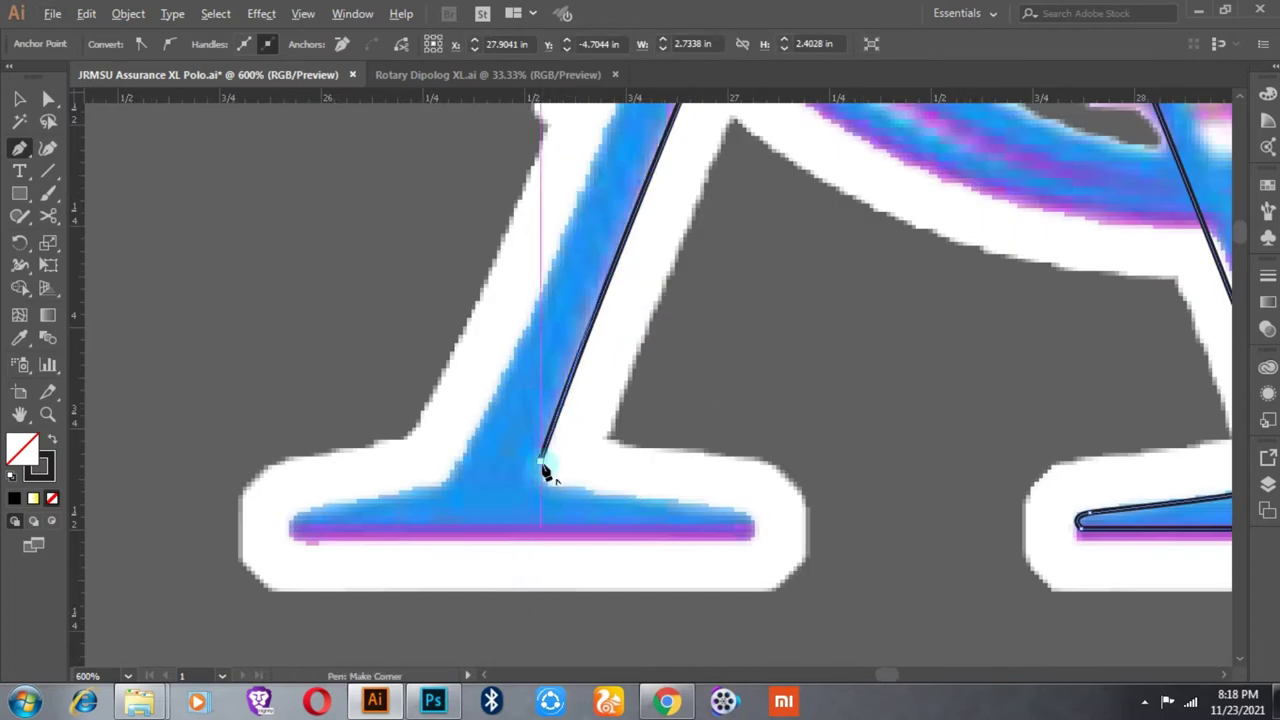
left_click(545, 472)
left_click_drag(613, 489, 648, 497)
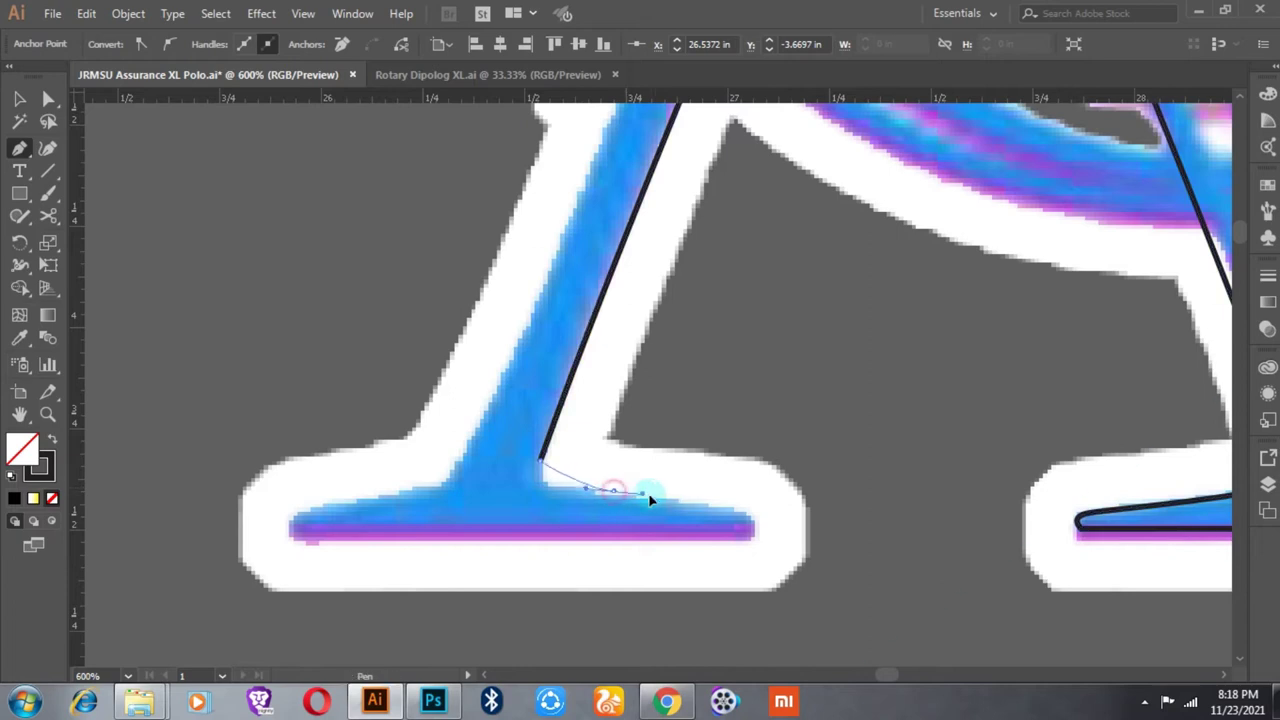
left_click_drag(752, 520, 750, 543)
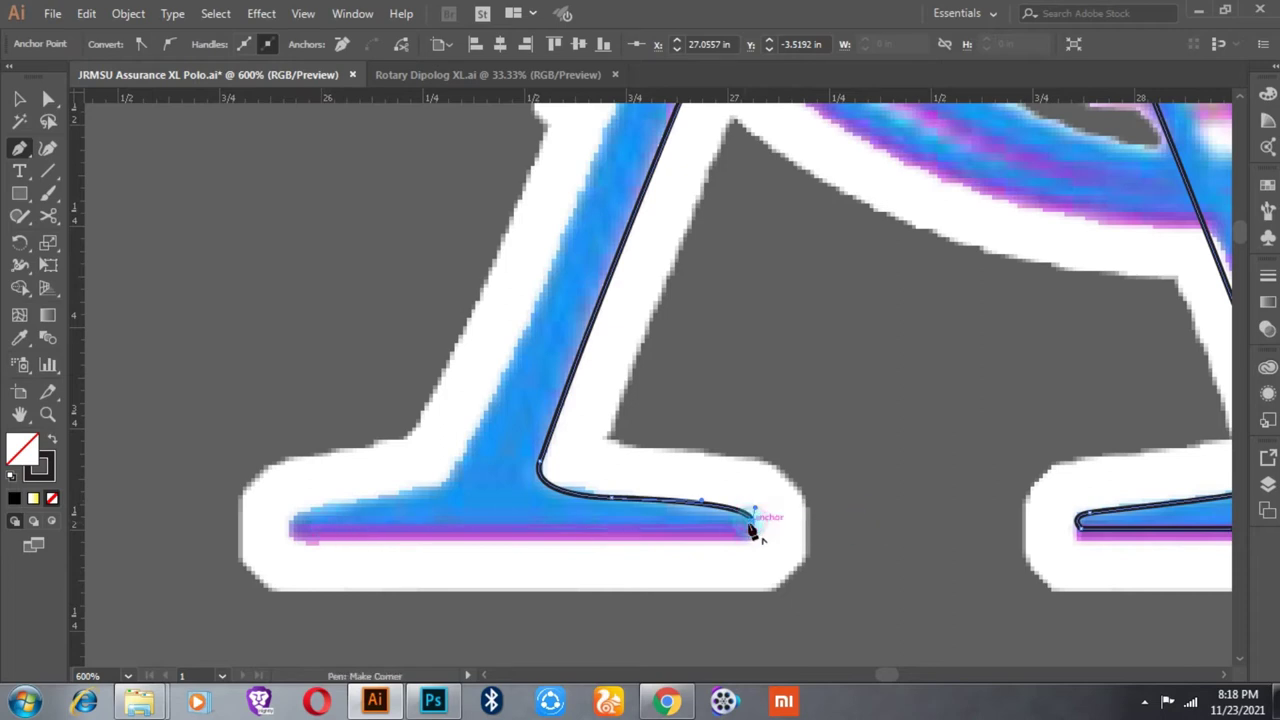
scroll(757, 523, "up", 3)
scroll(655, 519, "down", 2)
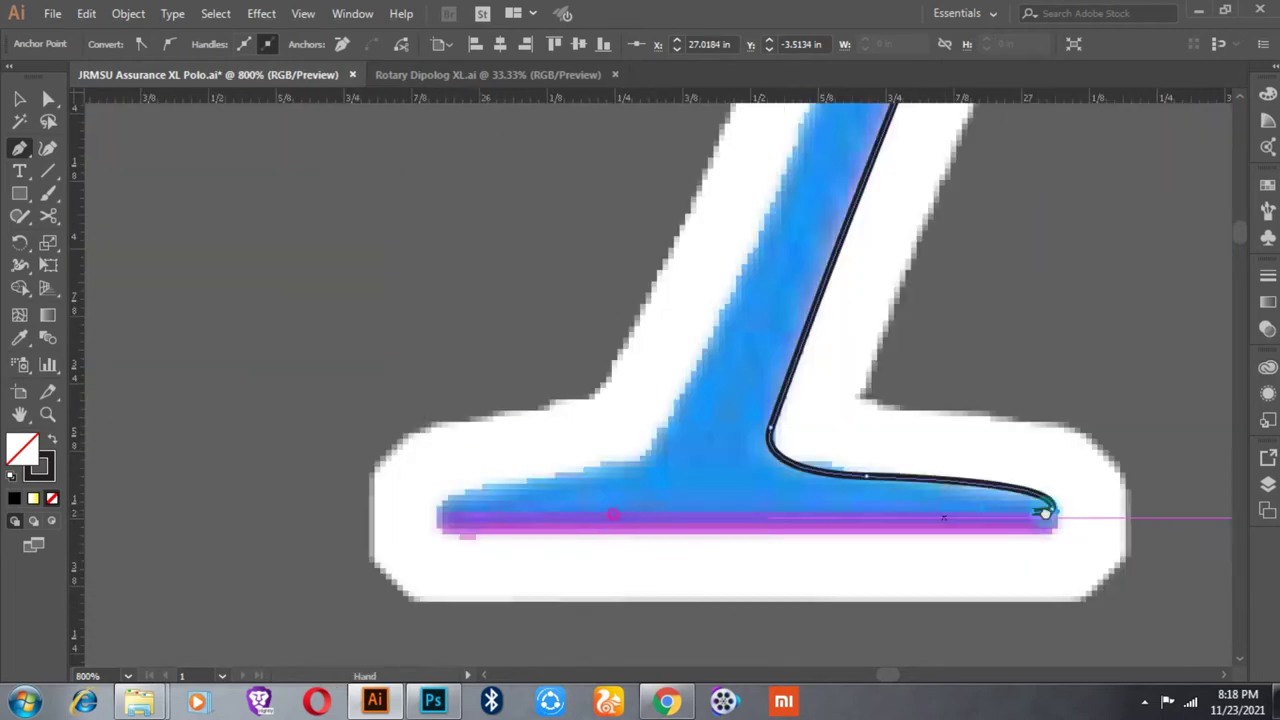
left_click(555, 507)
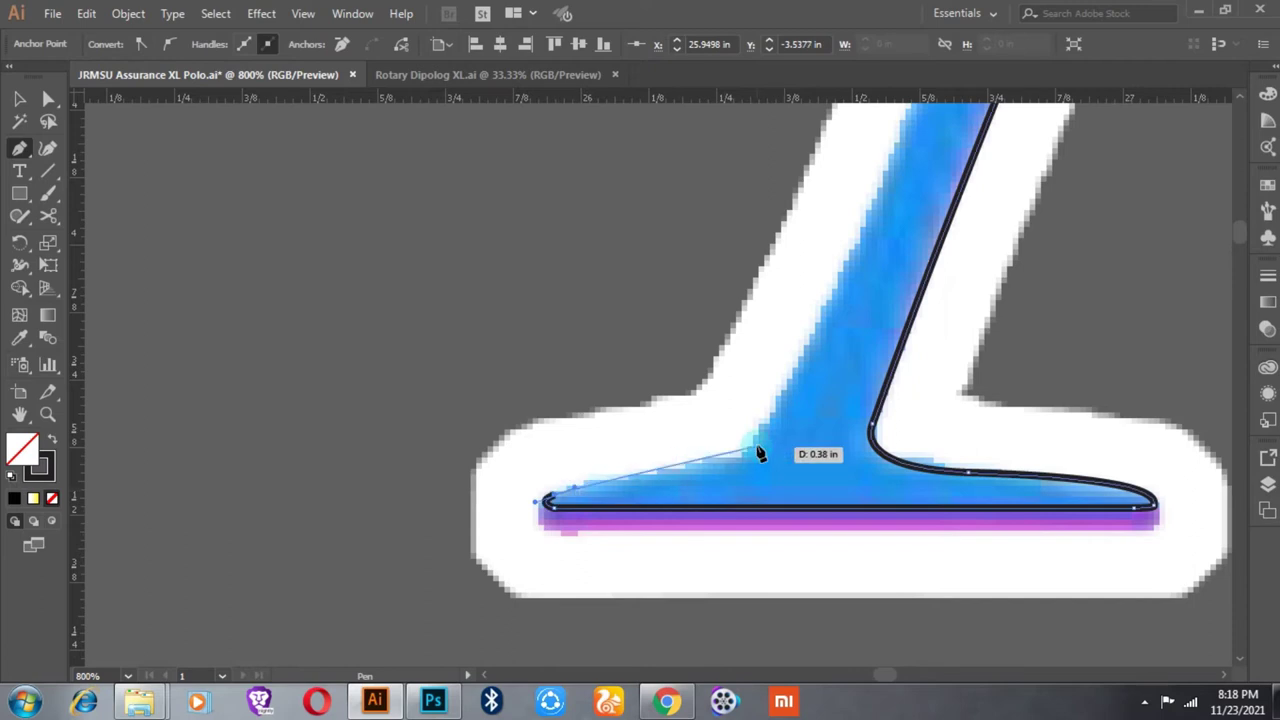
Step: Add anchors at the A's outer apex and right leg, closing the outline
scroll(766, 420, "down", 4)
scroll(840, 253, "up", 2)
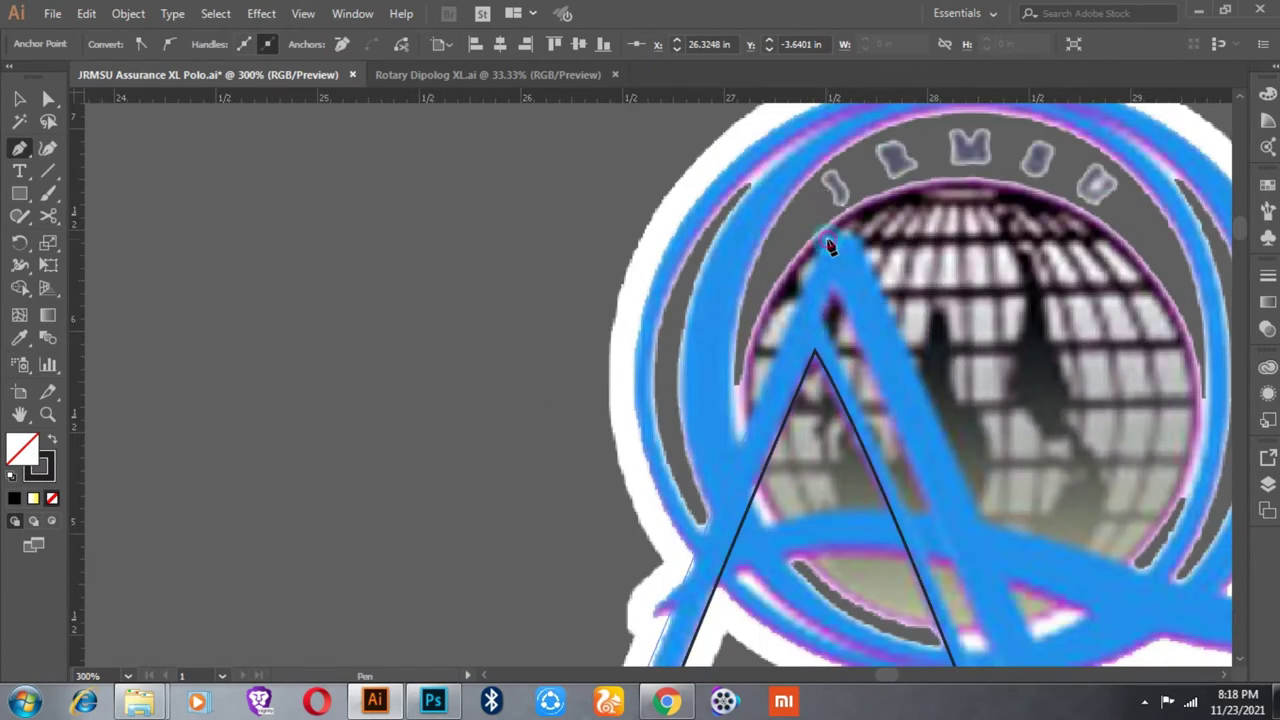
left_click(830, 247)
scroll(777, 274, "down", 3)
left_click(829, 543)
scroll(914, 571, "up", 3)
left_click(912, 556)
Step: Nudge one anchor of the A outline down onto the letter's edge
key("a")
mouse_move(706, 485)
left_mouse_down()
mouse_move(708, 502)
mouse_move(707, 490)
left_mouse_up()
scroll(707, 490, "down", 1)
scroll(690, 490, "up", 5)
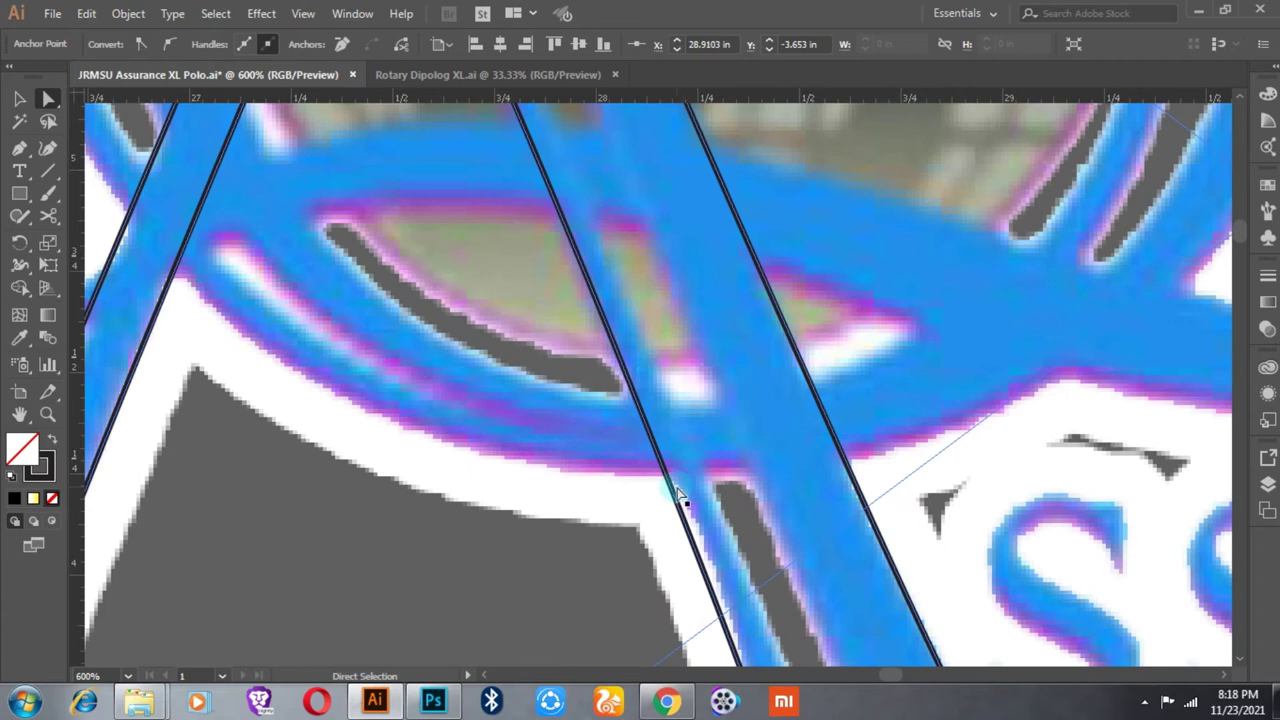
scroll(640, 370, "down", 2)
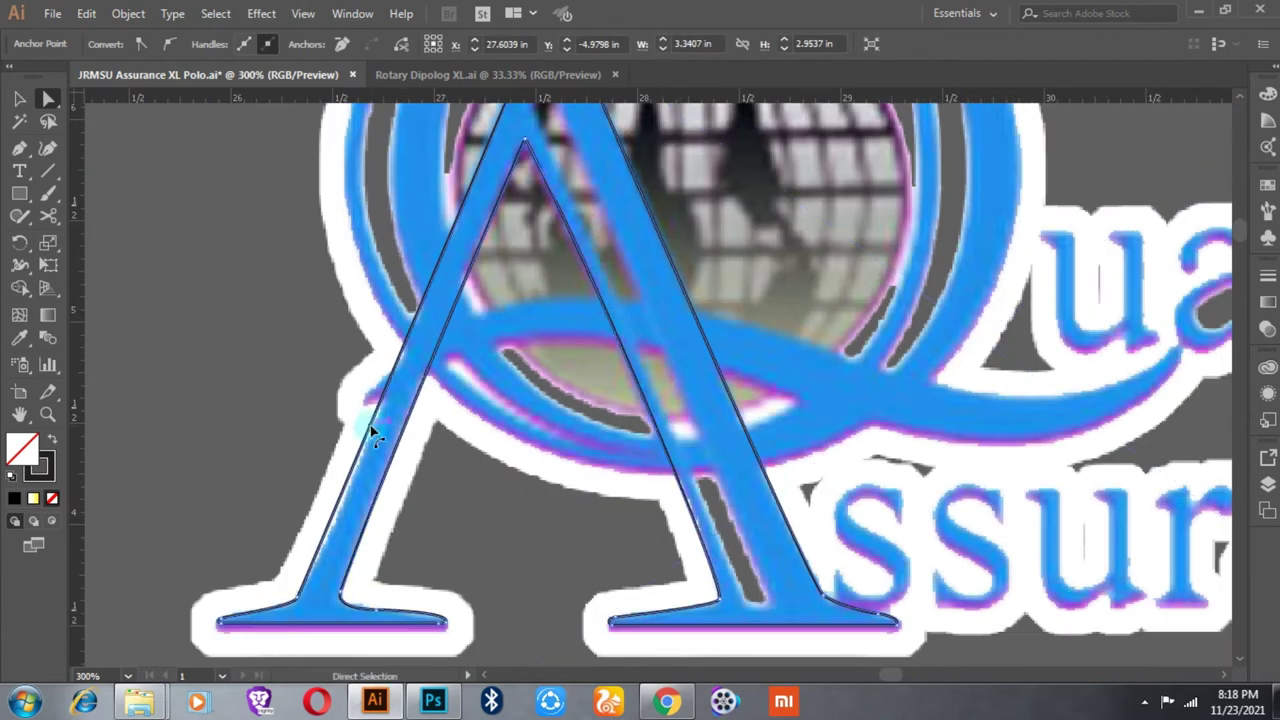
Step: Reposition the inner apex anchor of the traced A outline
left_click_drag(300, 592, 333, 546)
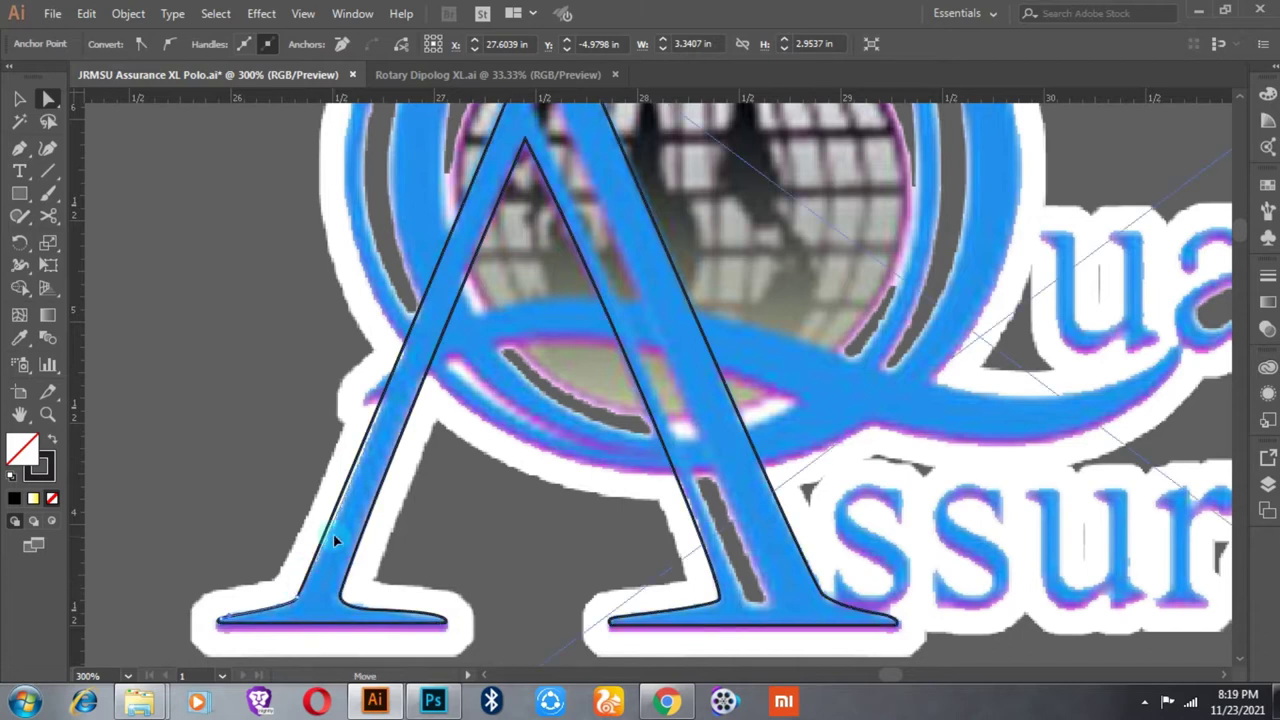
scroll(333, 540, "up", 2)
key("p")
scroll(505, 150, "up", 2)
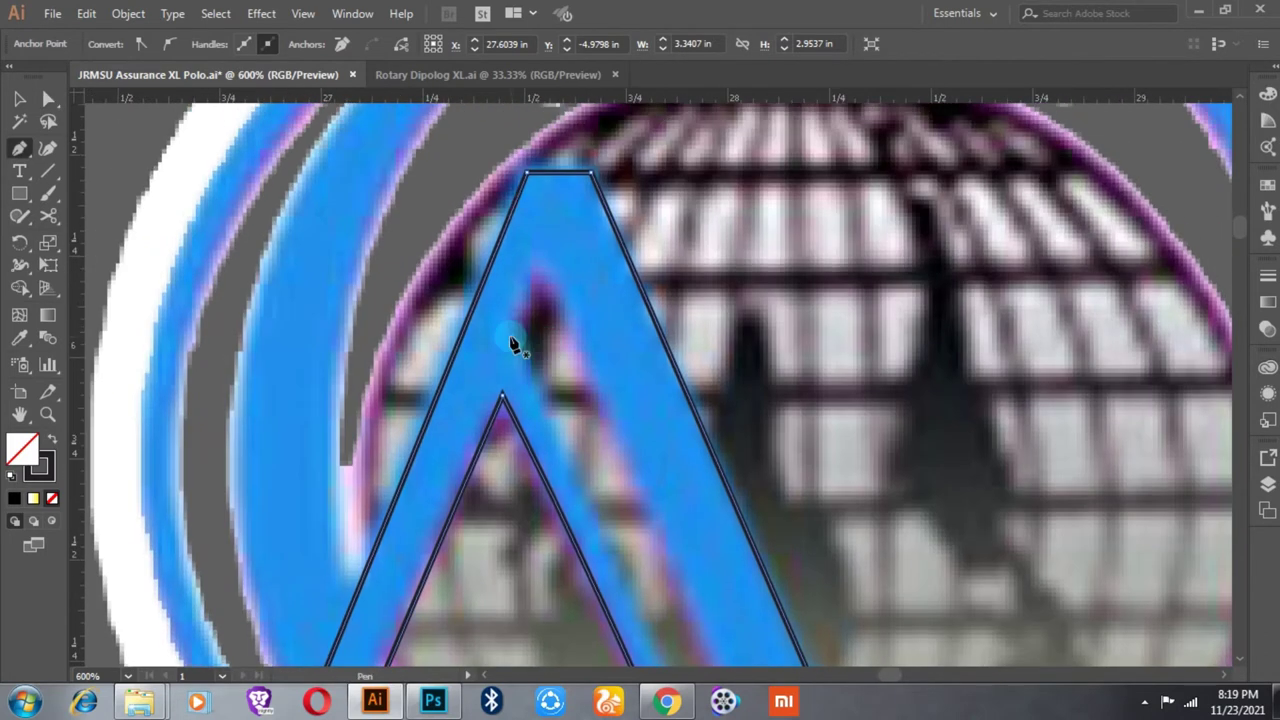
key("a")
left_click_drag(503, 400, 499, 395)
Step: Return to the Pen tool and select the placed Slide2 image near the A's right leg
key("p")
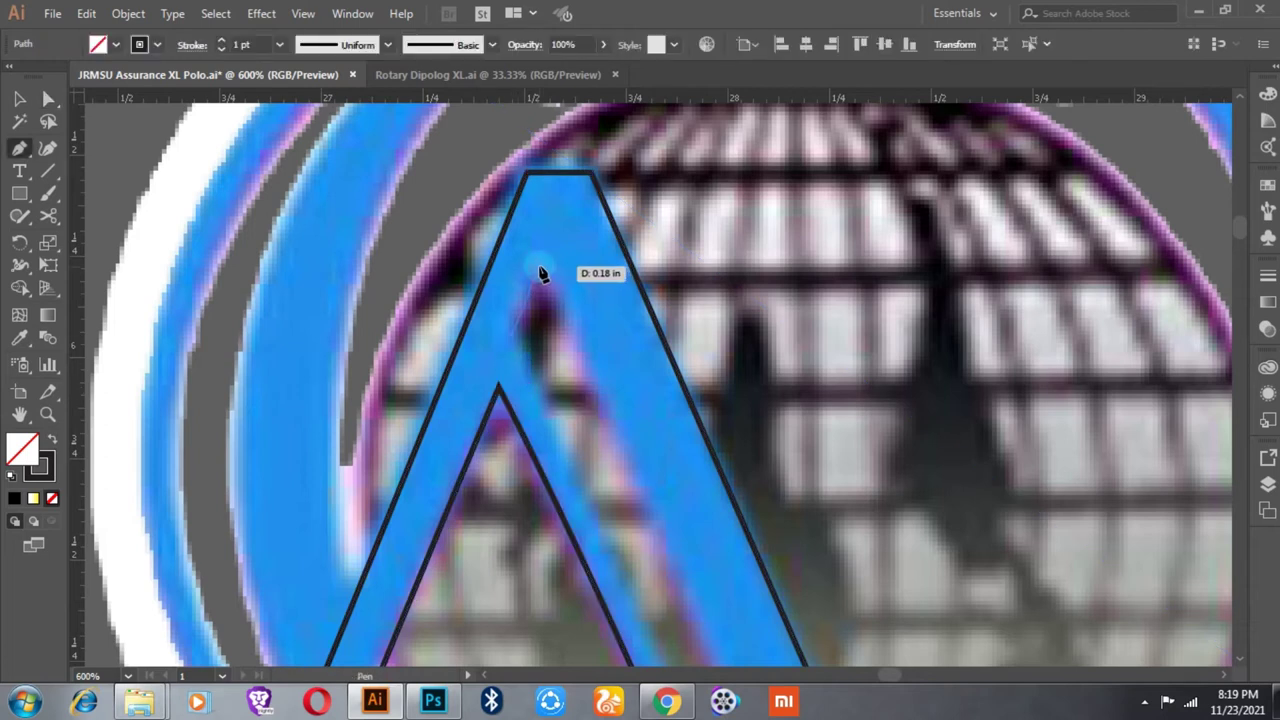
scroll(541, 274, "down", 5)
scroll(627, 543, "up", 4)
scroll(634, 528, "up", 2)
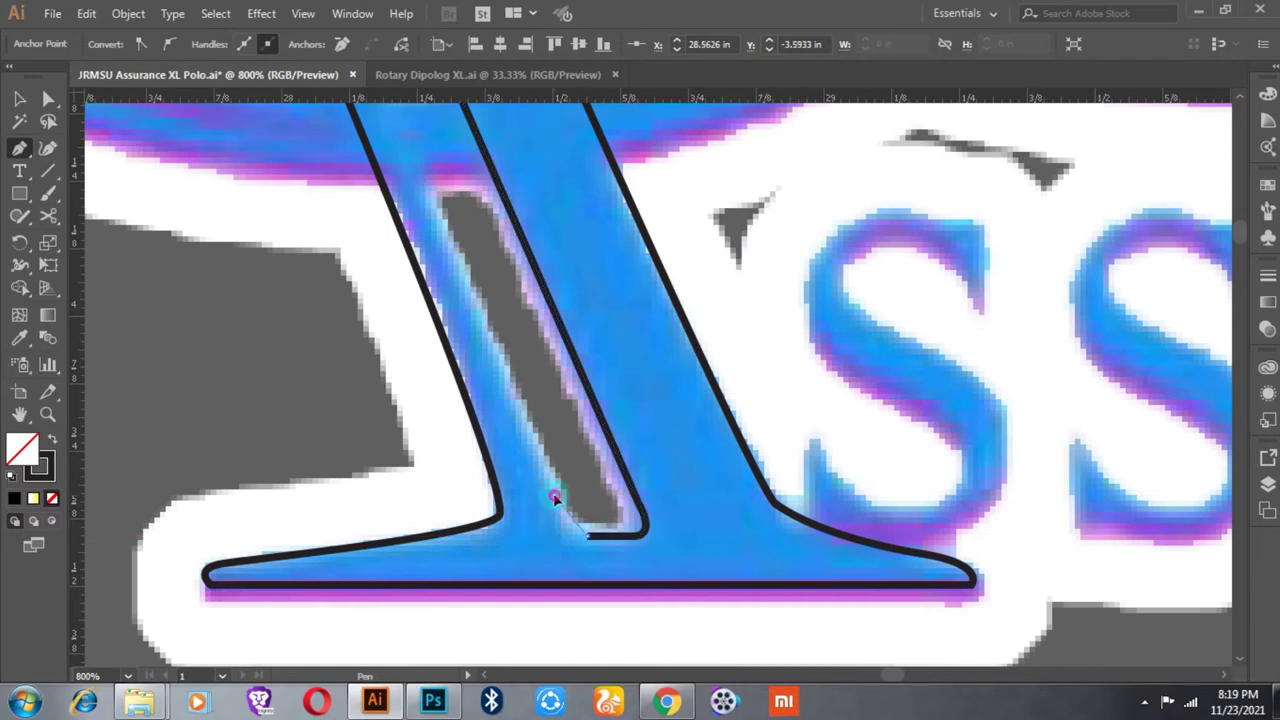
scroll(535, 453, "down", 2)
scroll(619, 555, "up", 1)
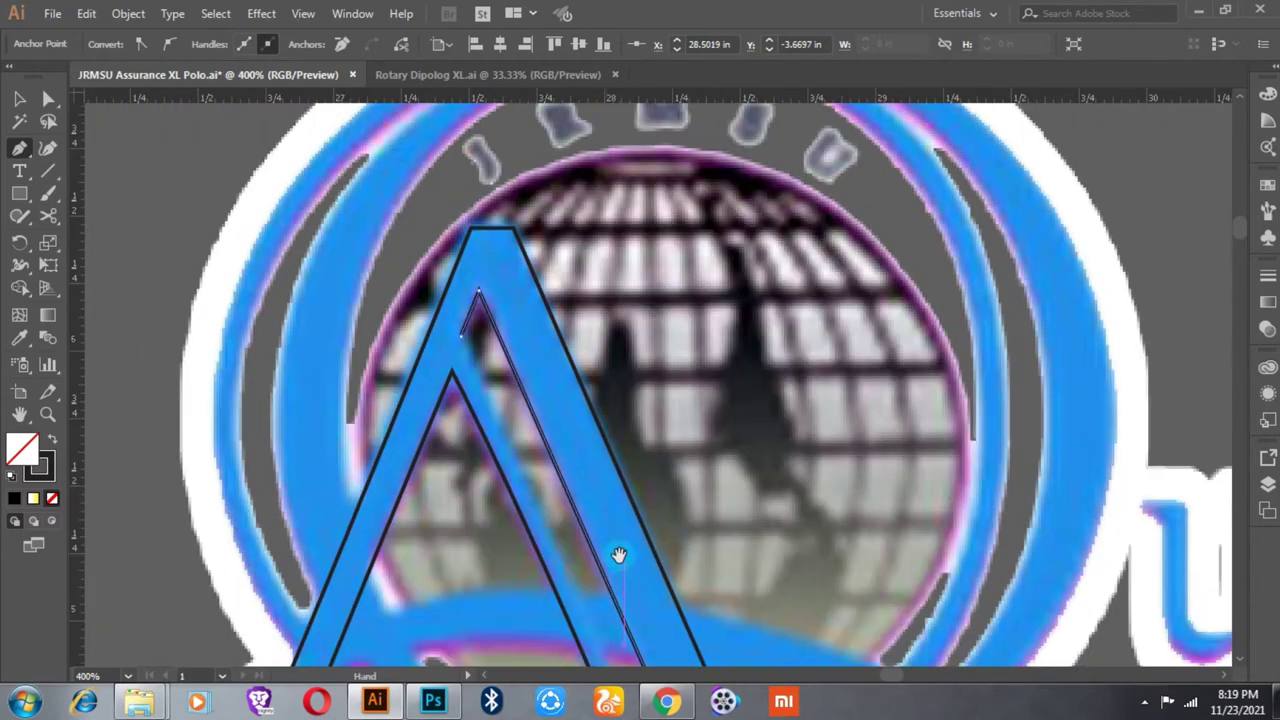
scroll(471, 337, "down", 3)
scroll(663, 414, "down", 1)
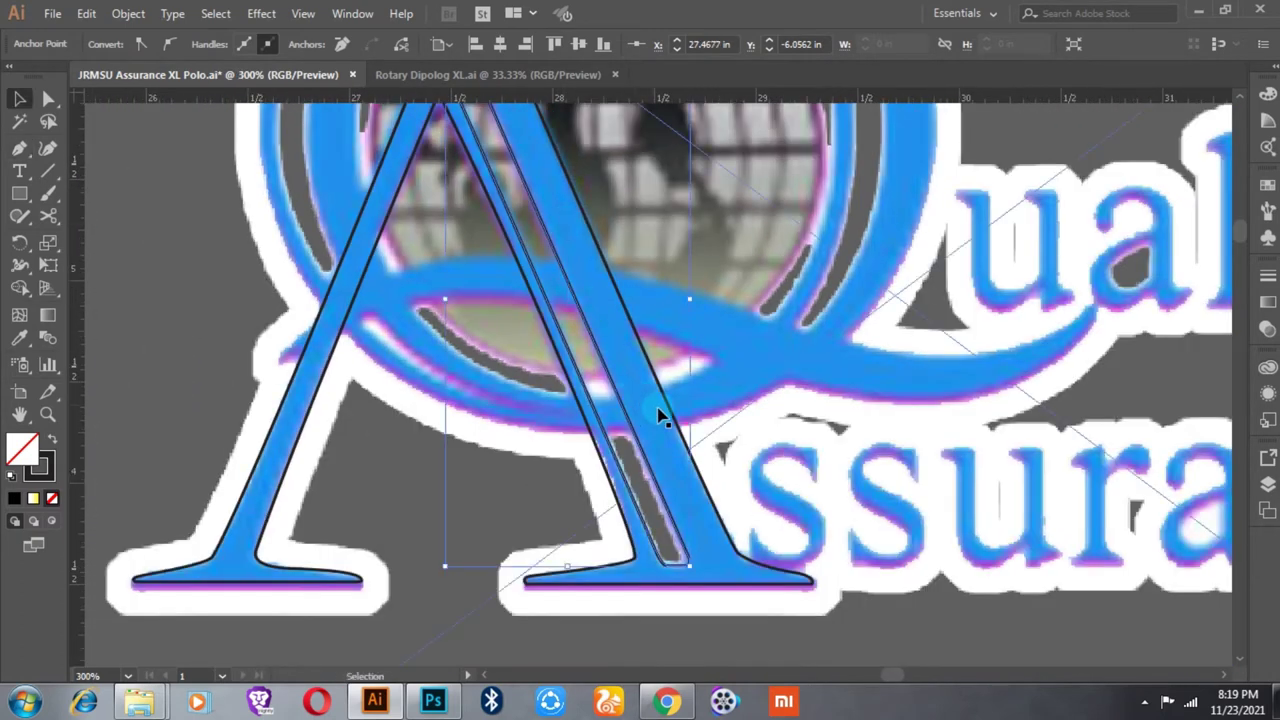
scroll(457, 530, "up", 2)
left_click(452, 525)
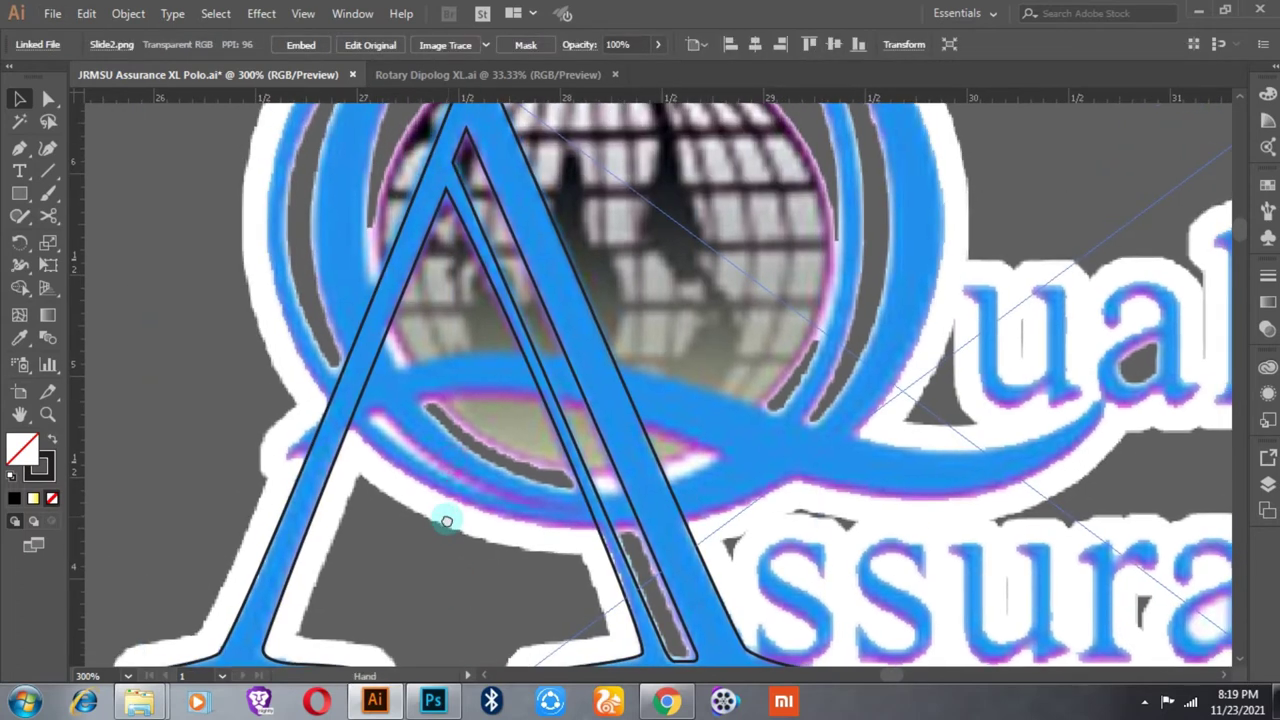
scroll(447, 520, "down", 2)
Step: Draw a circle over the globe, swap its fill and stroke, and move it left
left_click_drag(404, 237, 668, 500)
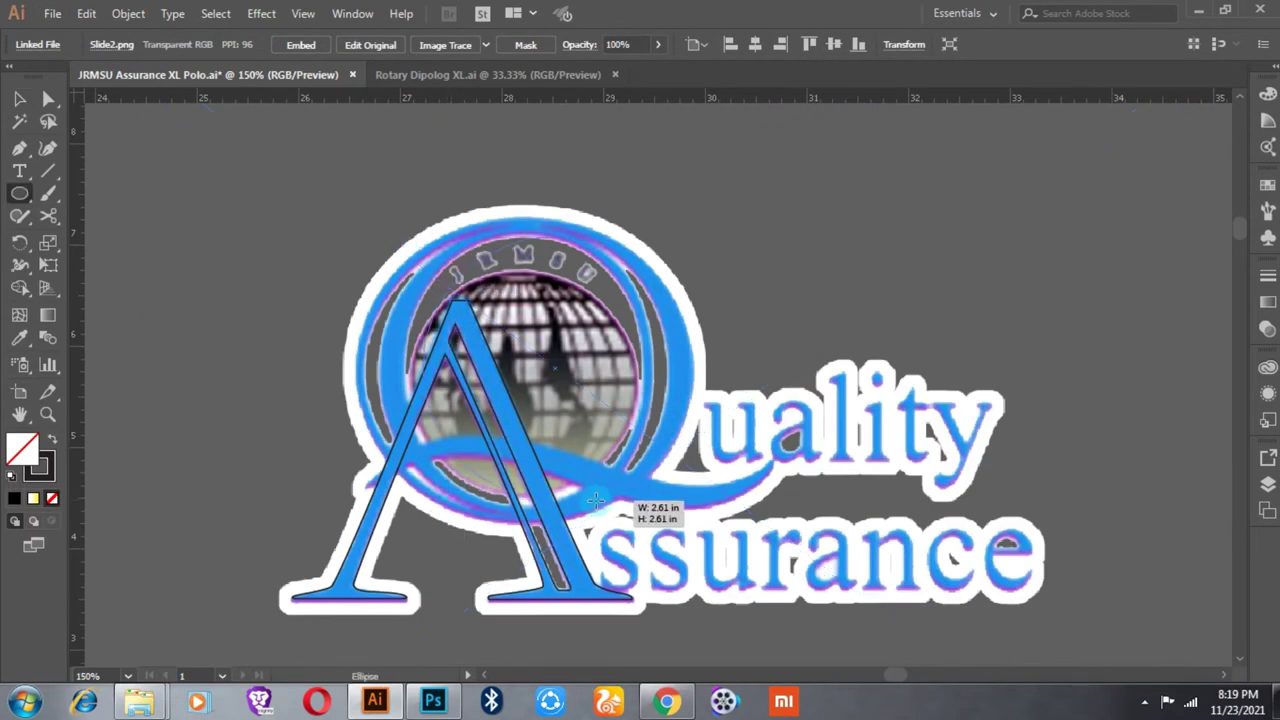
key("shift+x")
key("v")
left_click_drag(616, 403, 597, 403)
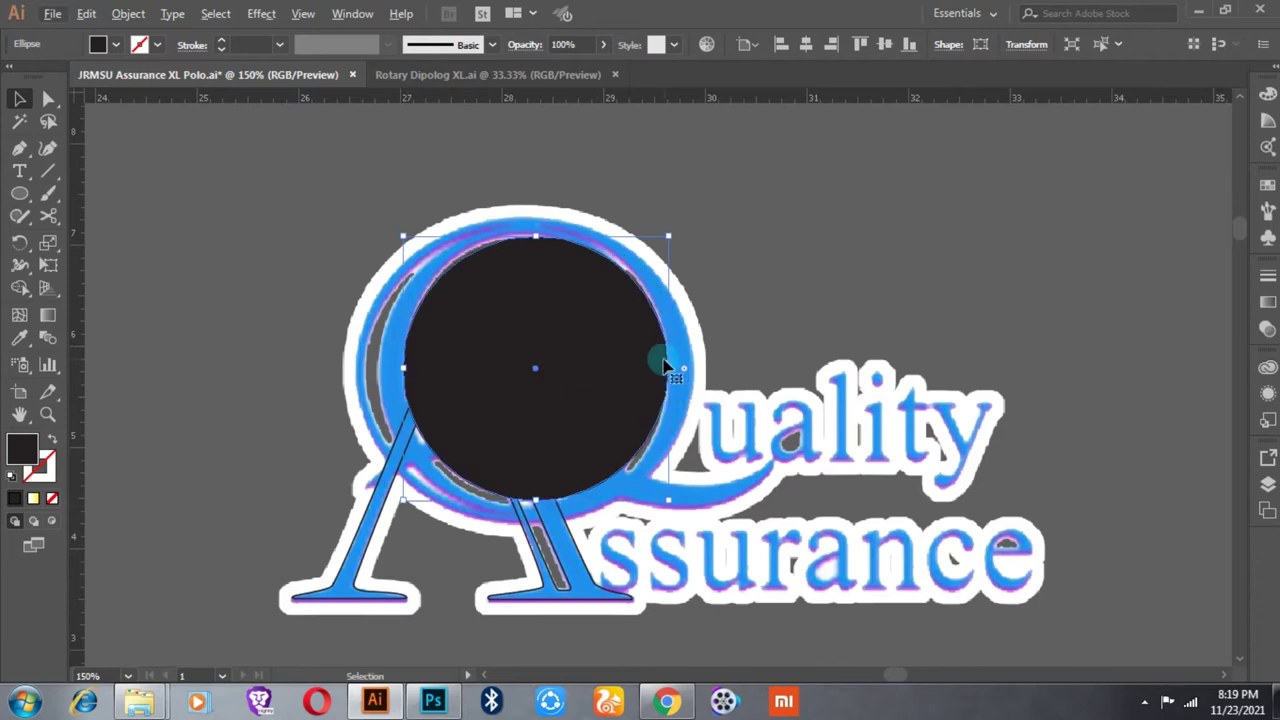
Step: Reshape the circle into an ellipse that fits the globe
left_click_drag(668, 368, 645, 368)
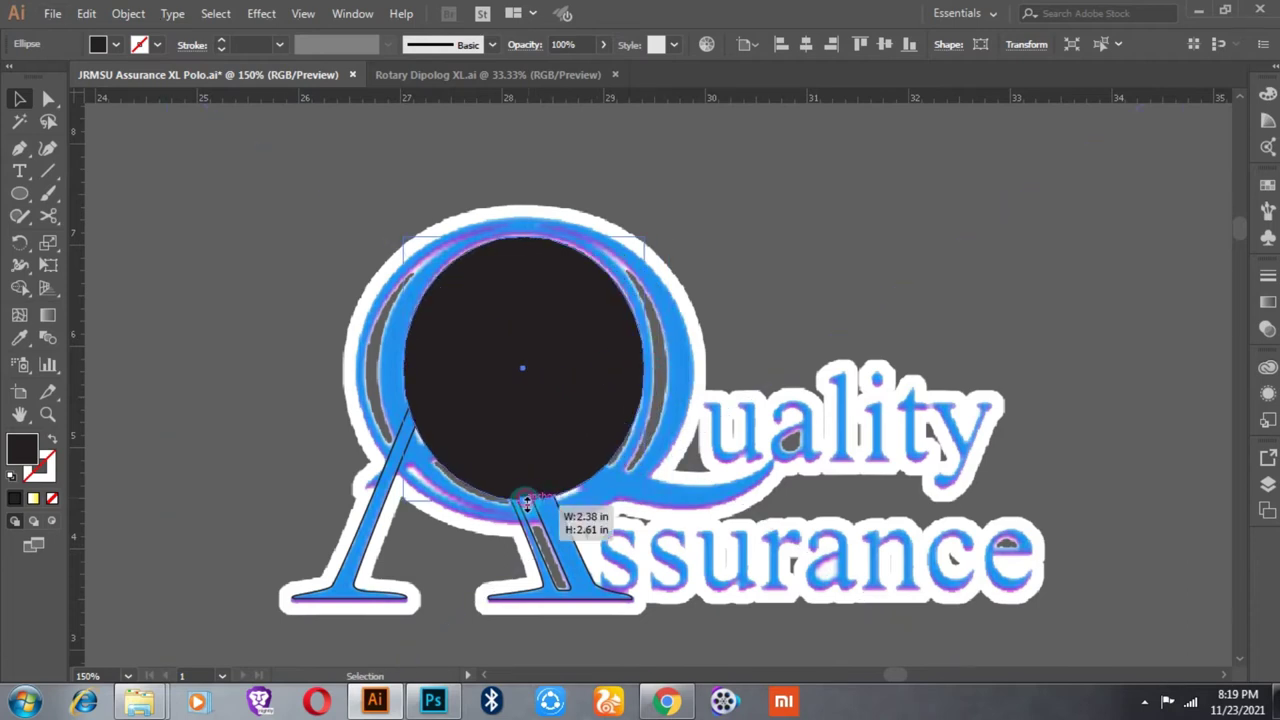
left_click_drag(525, 500, 523, 508)
left_click_drag(523, 237, 523, 228)
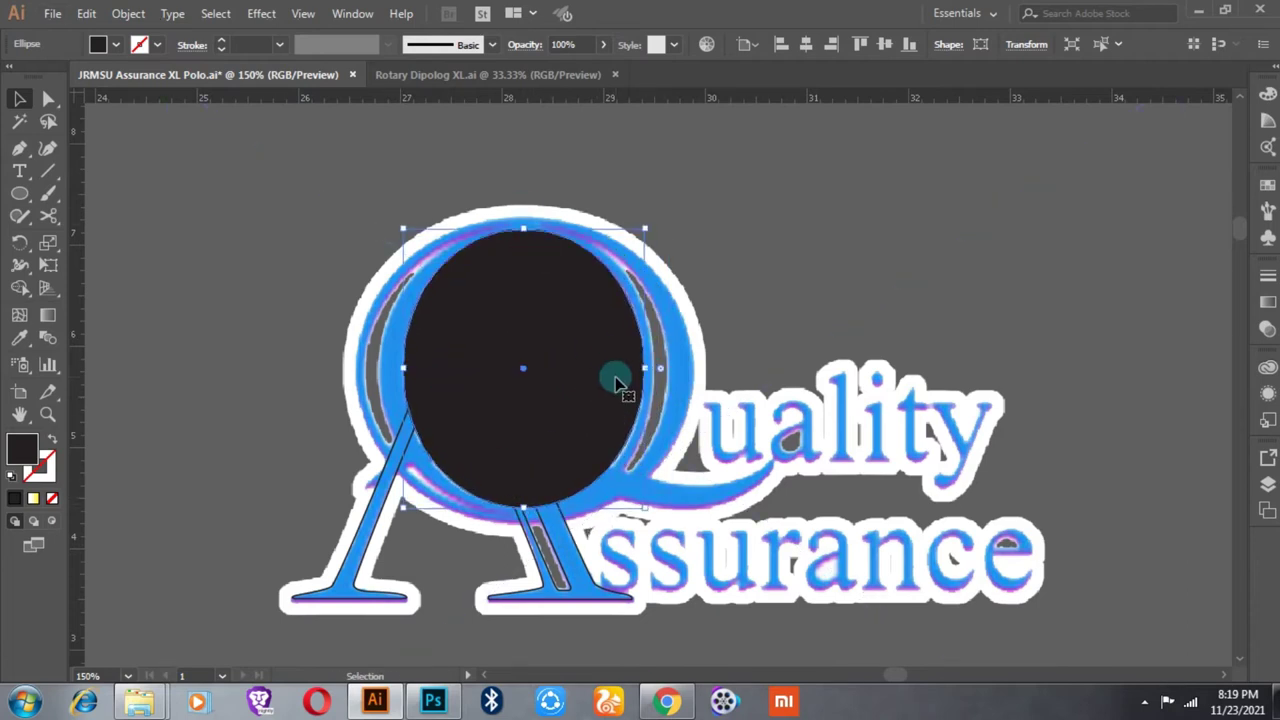
left_click_drag(616, 383, 571, 371)
key("ctrl+z")
left_click_drag(648, 369, 662, 370)
left_click_drag(406, 369, 378, 371)
left_click_drag(517, 229, 517, 224)
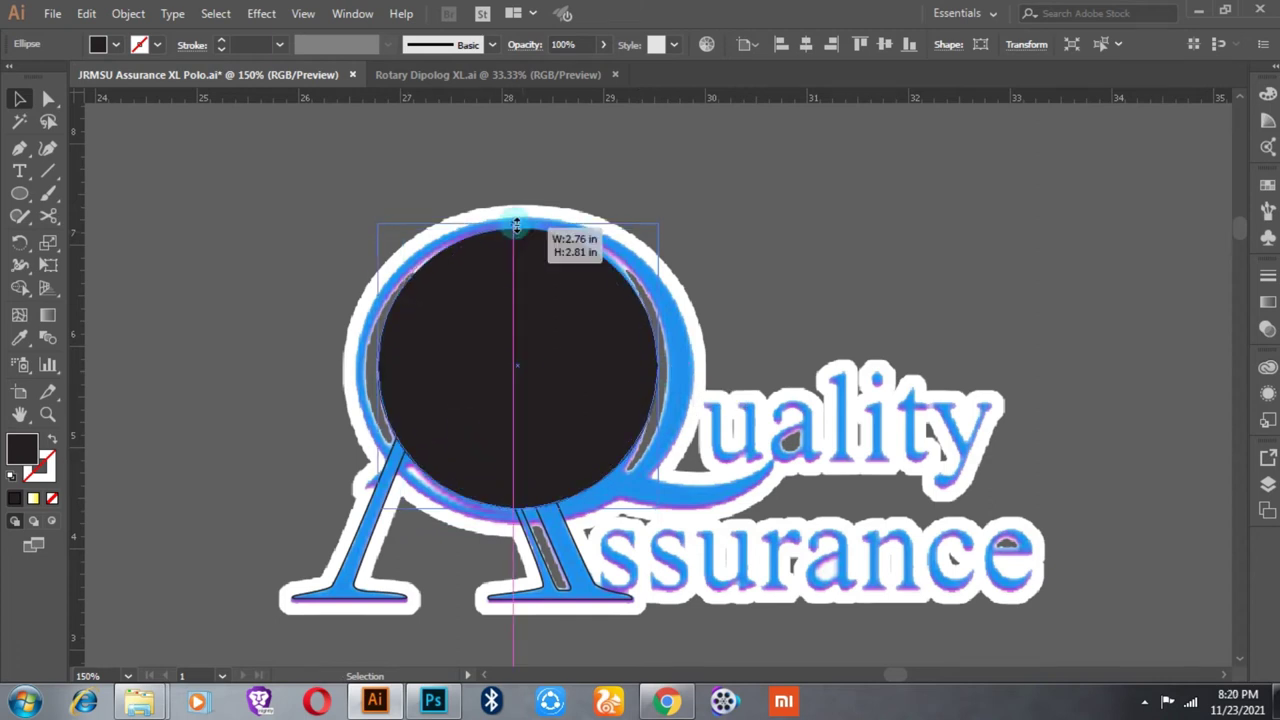
Step: Fill the ellipse magenta
scroll(503, 543, "up", 2, "alt")
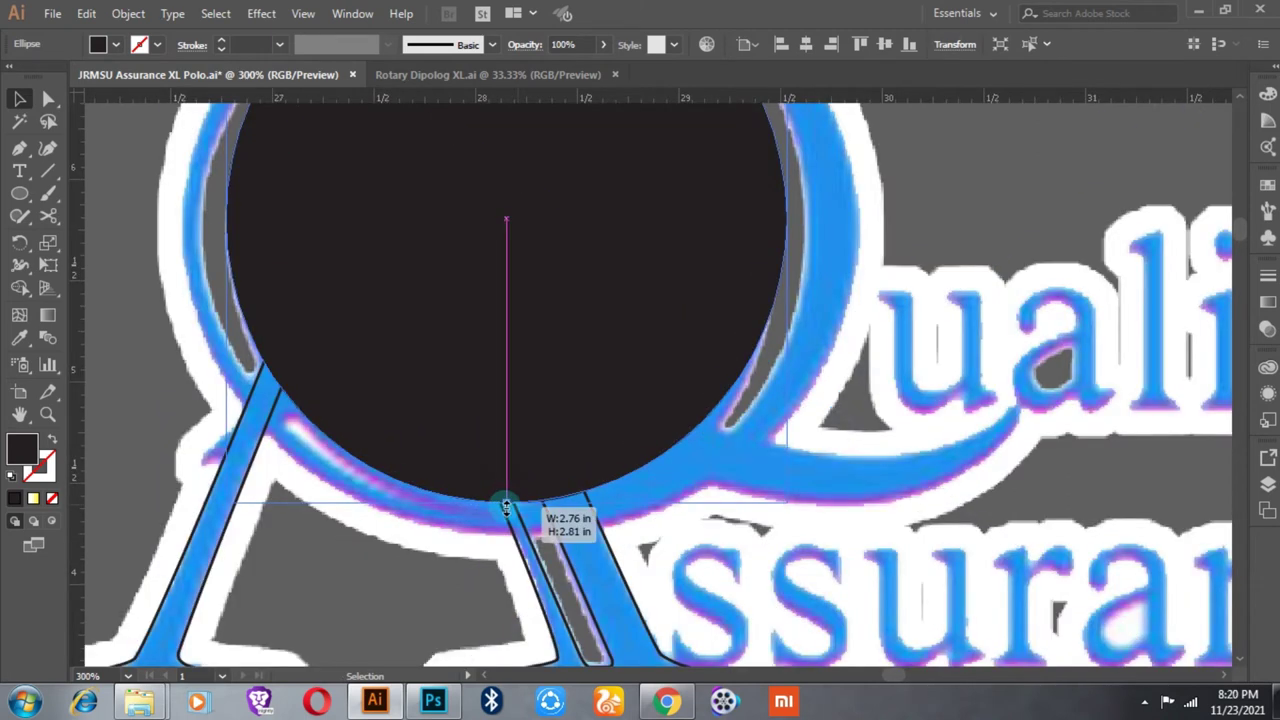
scroll(440, 303, "up", 1)
scroll(440, 303, "down", 1, "alt")
left_click(116, 44)
left_click(122, 80)
Step: Resize the dark inner ellipse to cover the round part of the Q
left_click_drag(230, 278, 230, 328)
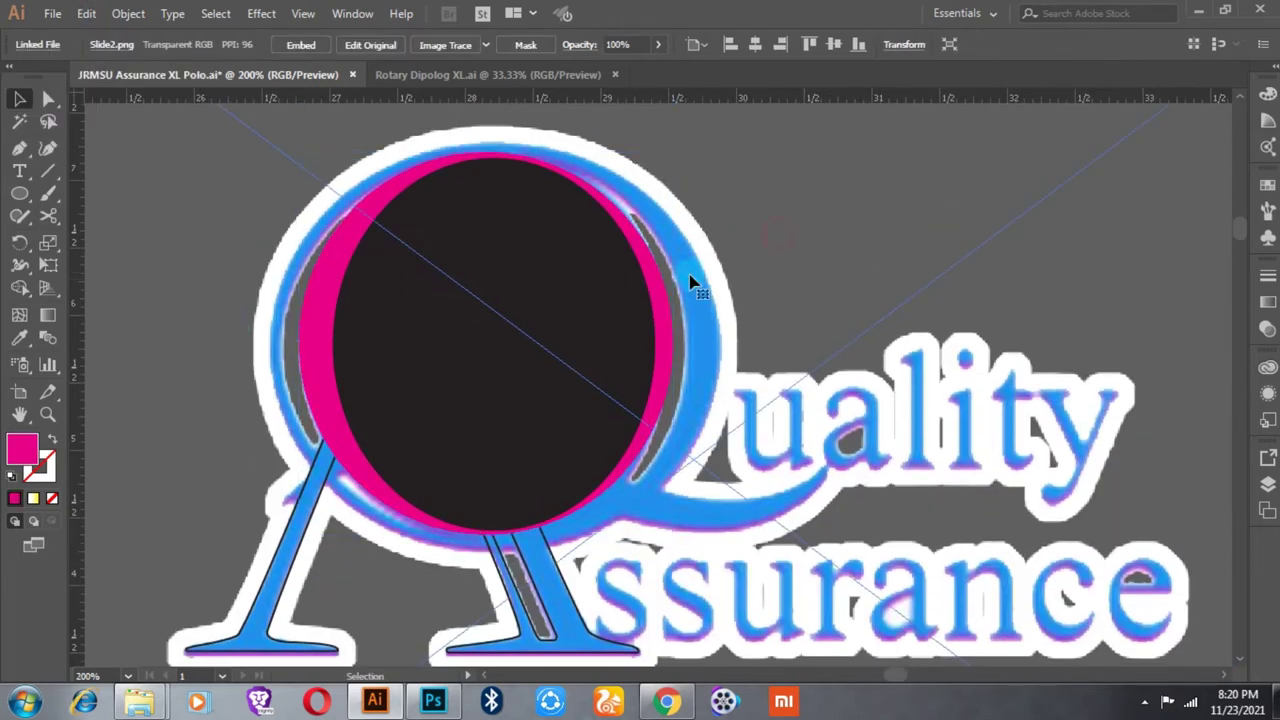
left_click(638, 296)
left_click_drag(656, 343, 687, 349)
left_click_drag(501, 138, 500, 148)
left_click_drag(316, 349, 284, 349)
left_click_drag(486, 549, 484, 533)
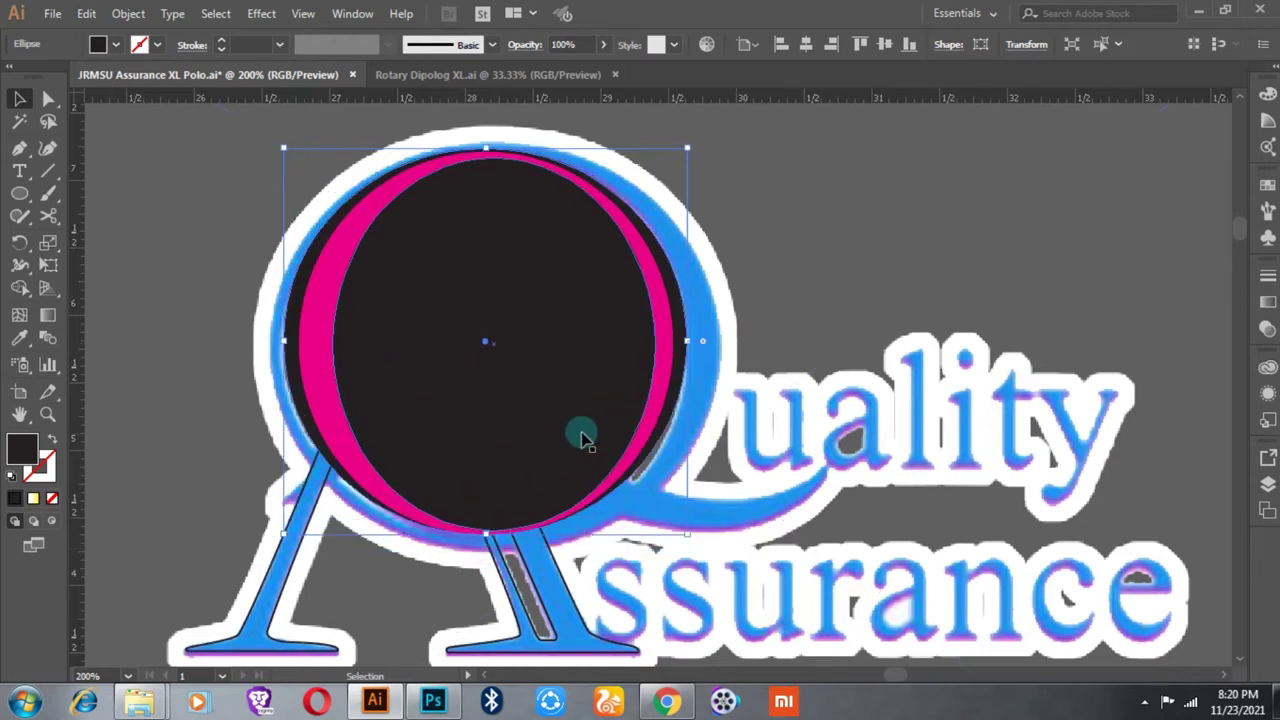
left_click_drag(687, 340, 722, 342)
left_click_drag(494, 150, 495, 141)
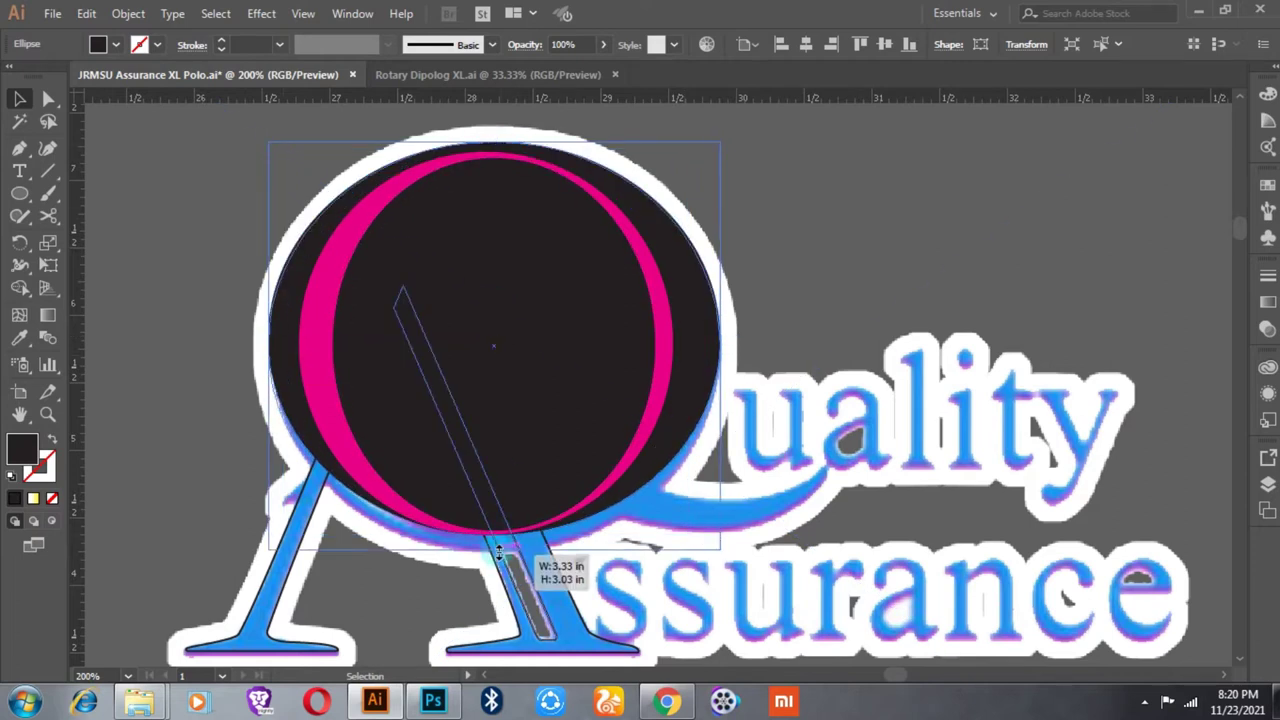
Step: Color the outer ellipse pink and position both stacked ellipses over the Q
left_click(665, 370)
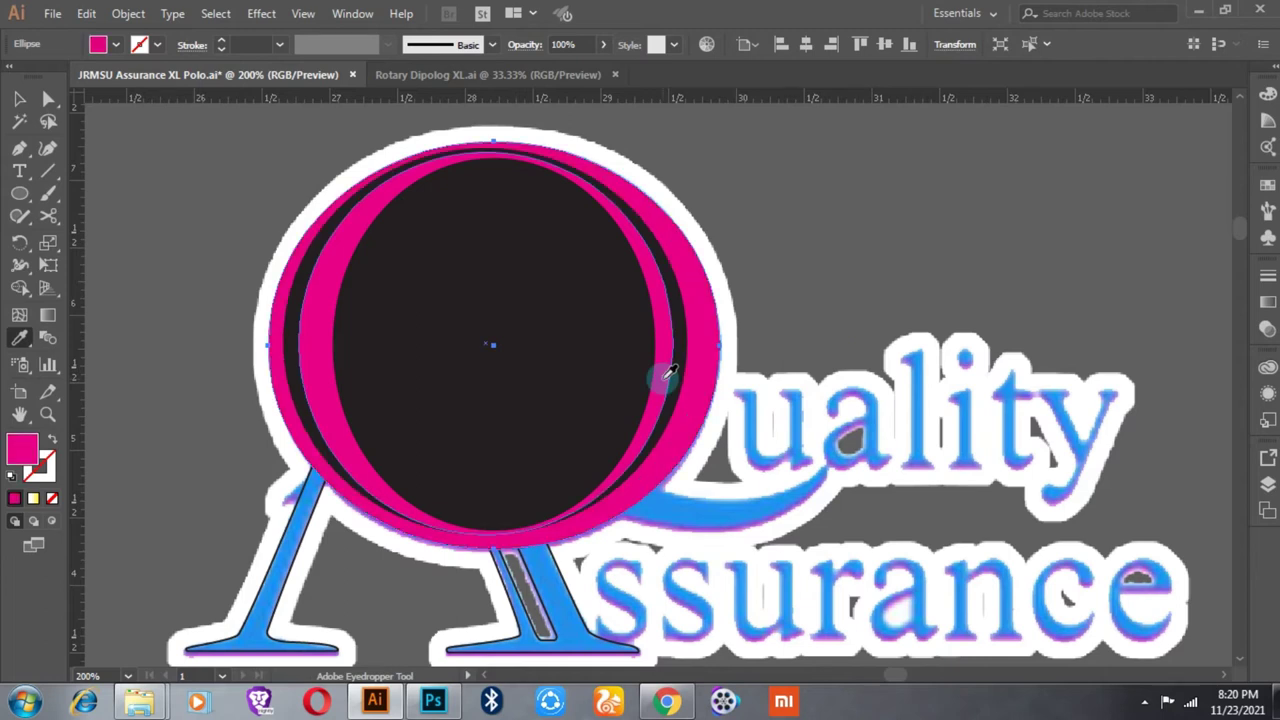
left_click(665, 368, "shift")
left_click_drag(665, 370, 651, 457)
key("ctrl+z")
key("shift+ctrl+F9")
Step: Exclude the inner ellipse from the outer one to form the Q ring
left_click(588, 174)
mouse_move(511, 450)
left_mouse_down()
mouse_move(495, 472)
mouse_move(497, 440)
left_mouse_up()
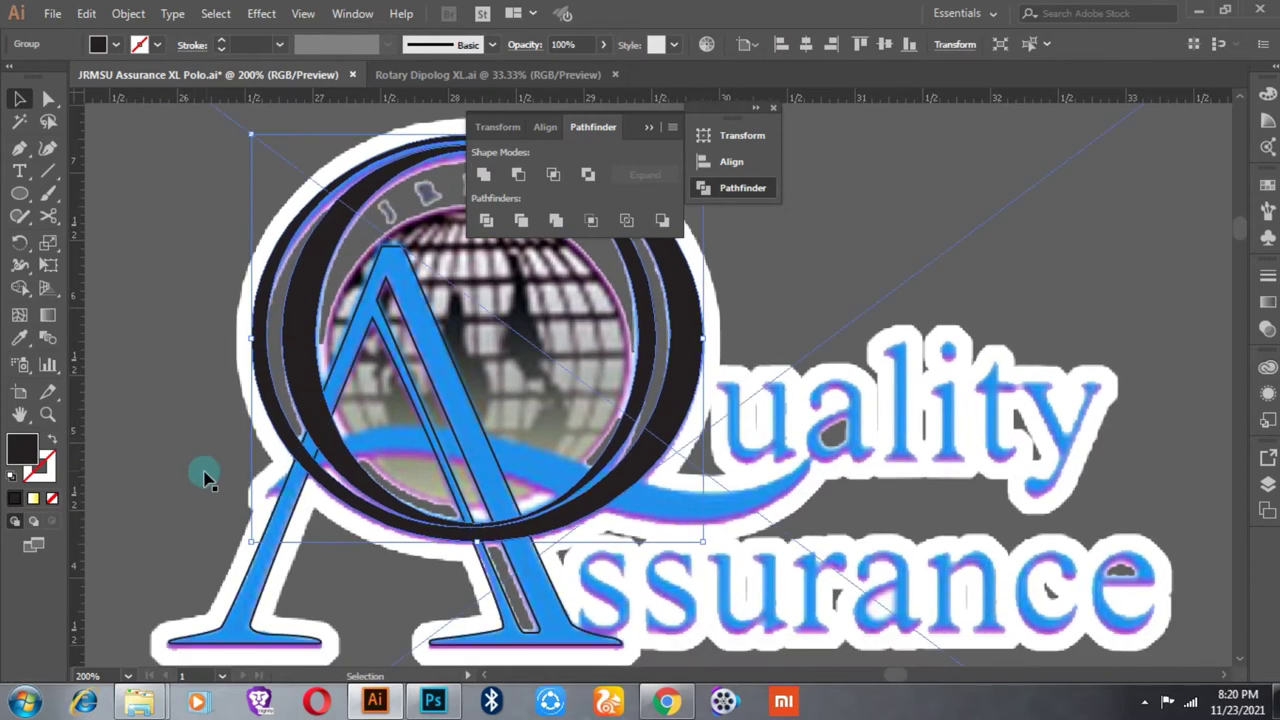
key("p")
left_click(812, 458)
Step: Draw a thick curved swoosh across the A and fine-tune its left end
left_click(592, 468)
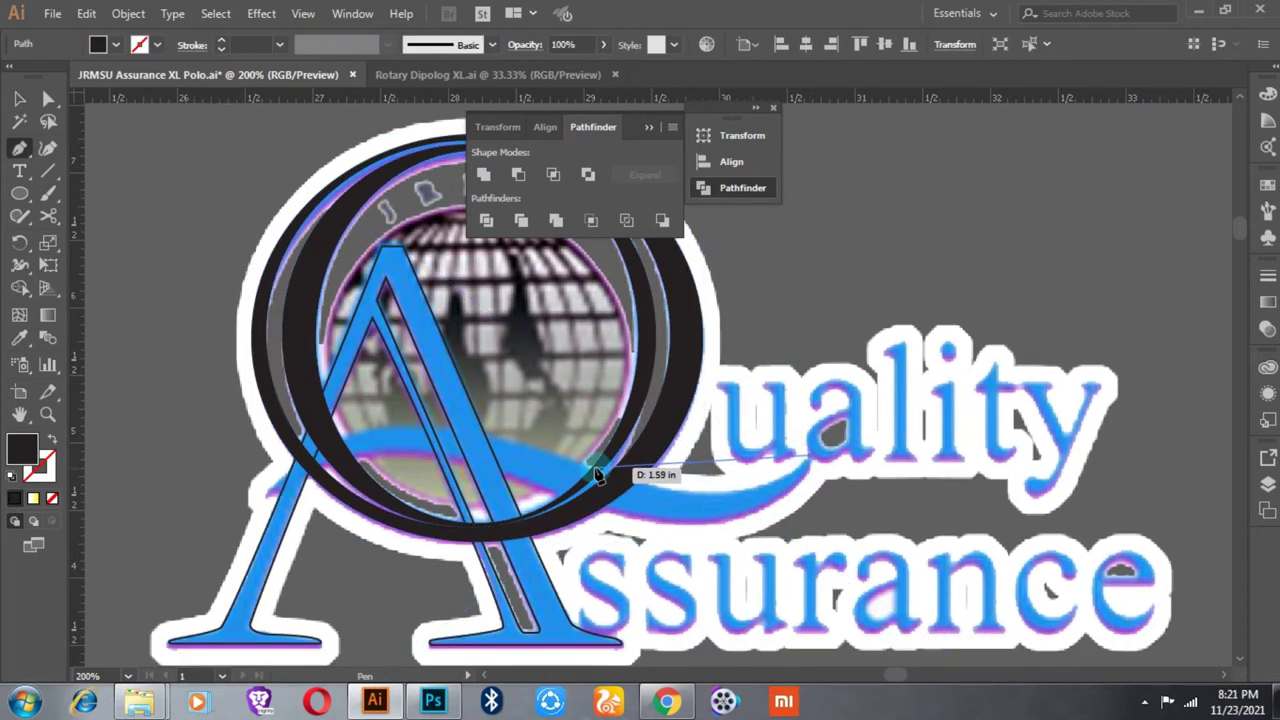
left_click_drag(596, 469, 270, 492)
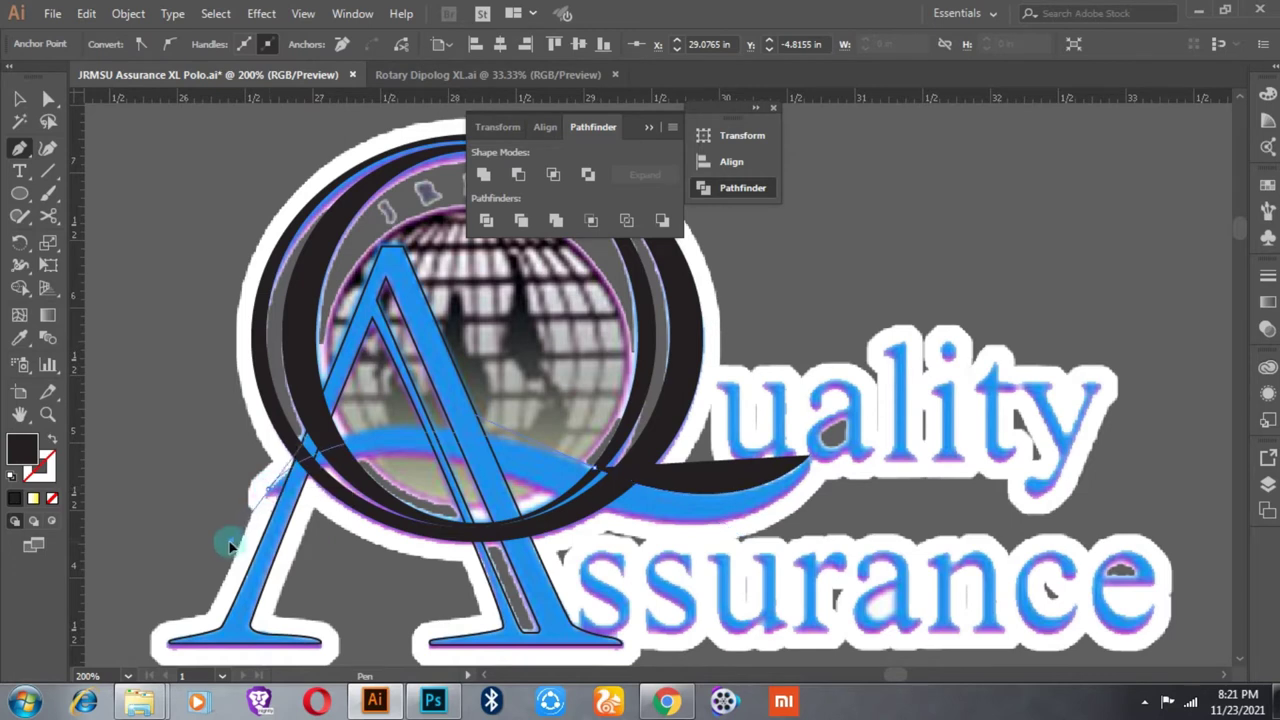
mouse_move(198, 568)
left_mouse_down()
mouse_move(318, 508)
mouse_move(663, 550)
mouse_move(814, 443)
left_mouse_up()
key("shift+x")
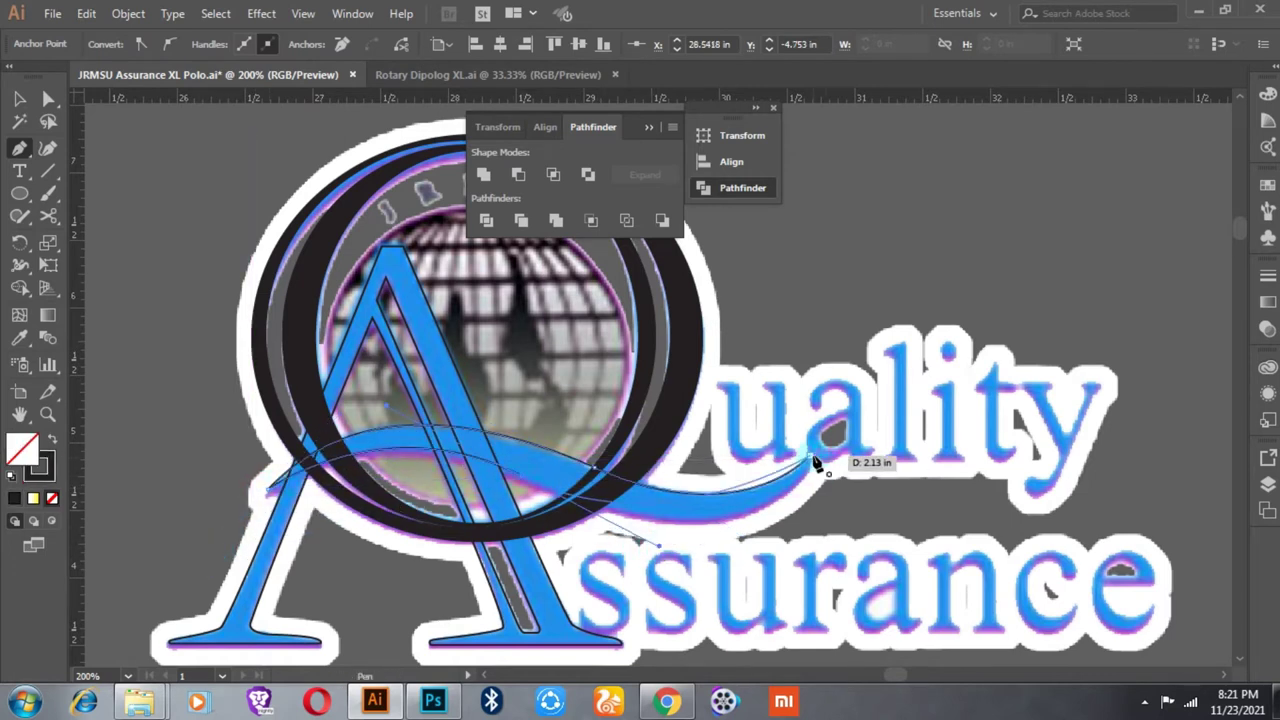
key("ctrl+equal")
key("ctrl+equal")
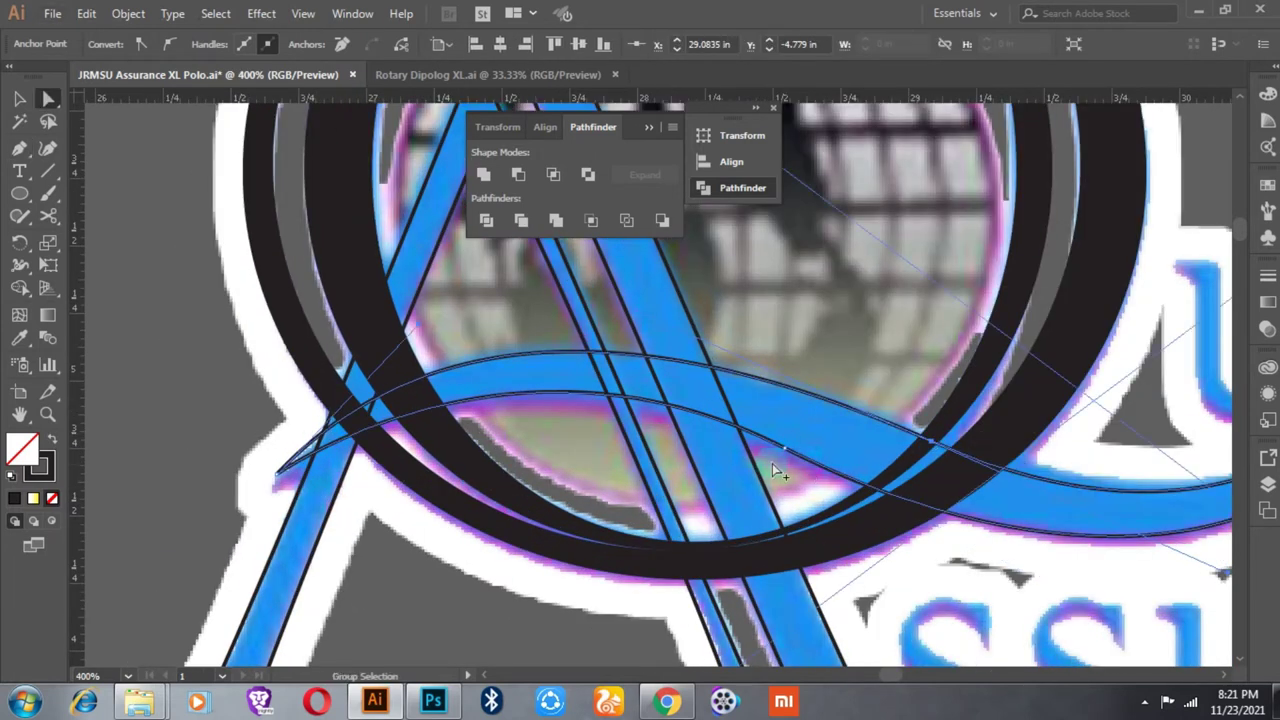
left_click_drag(276, 472, 278, 484)
key("ctrl+minus")
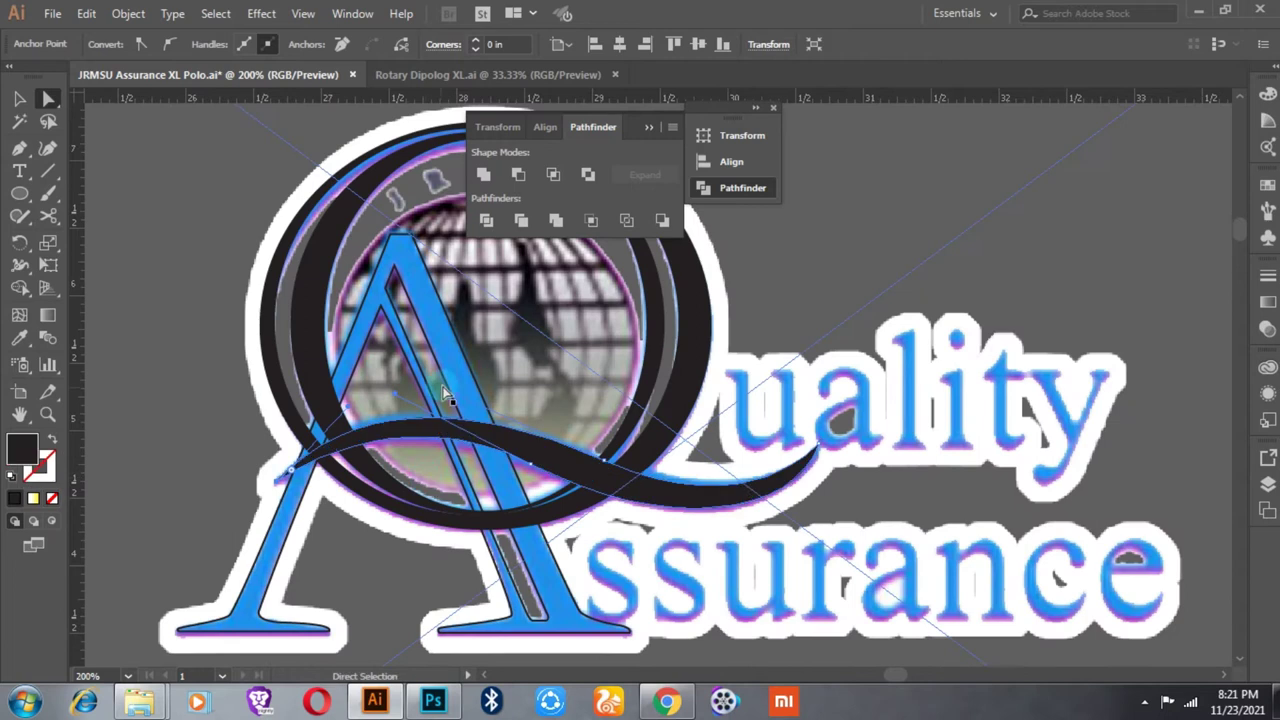
Step: Exclude the swoosh with the A, then unite them with the Q ring
key("v")
left_click(588, 174)
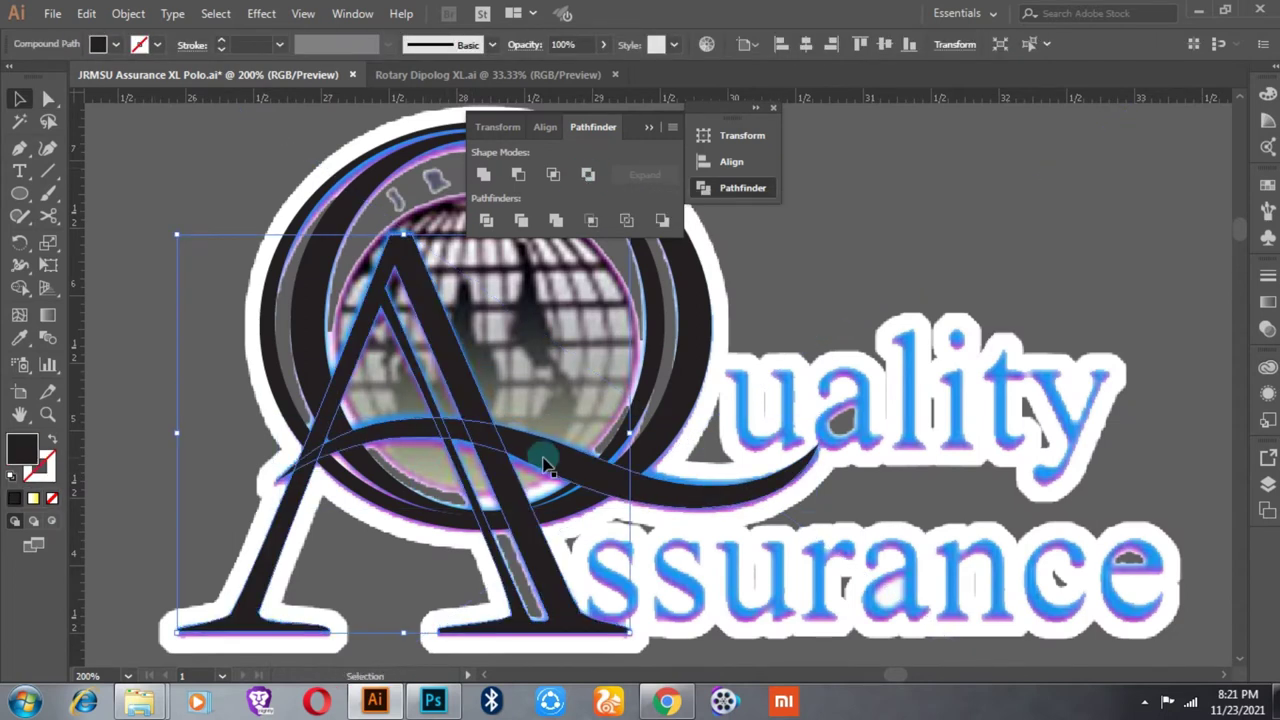
left_click(671, 428, "shift")
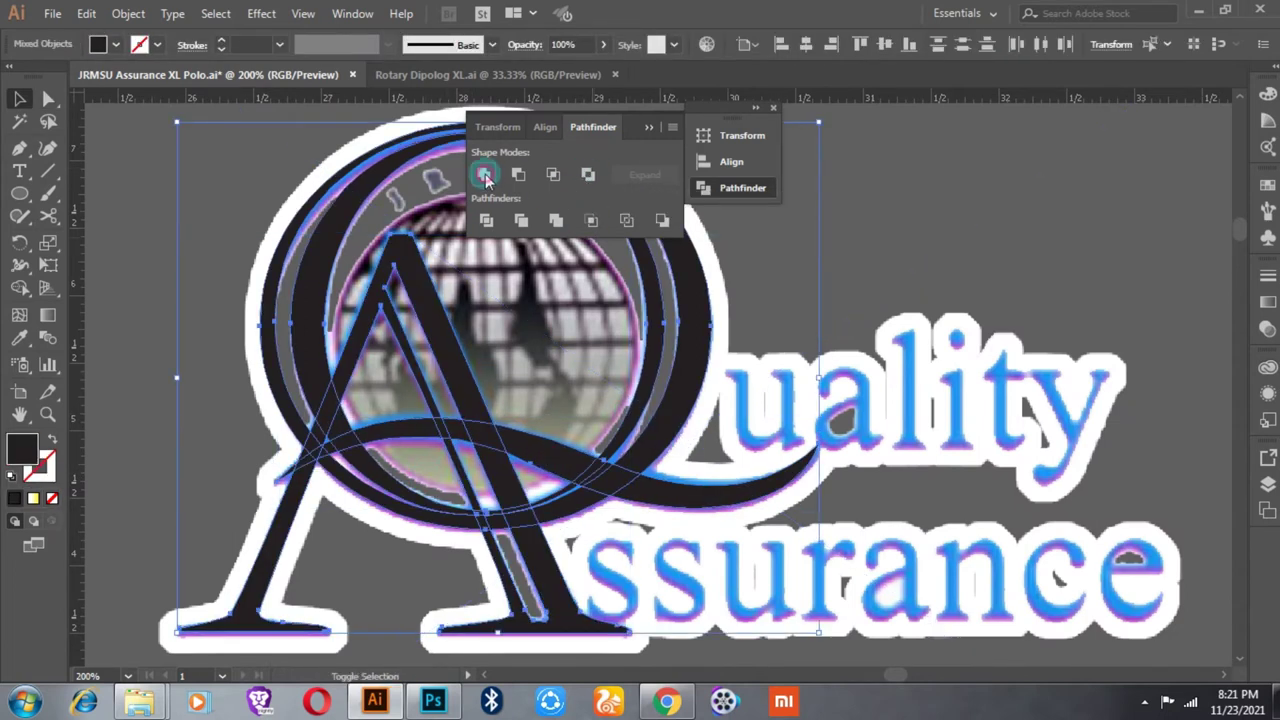
left_click(485, 176)
key("ctrl+minus")
Step: Fill the merged shape magenta and deselect the artwork
left_click(116, 44)
left_click(134, 78)
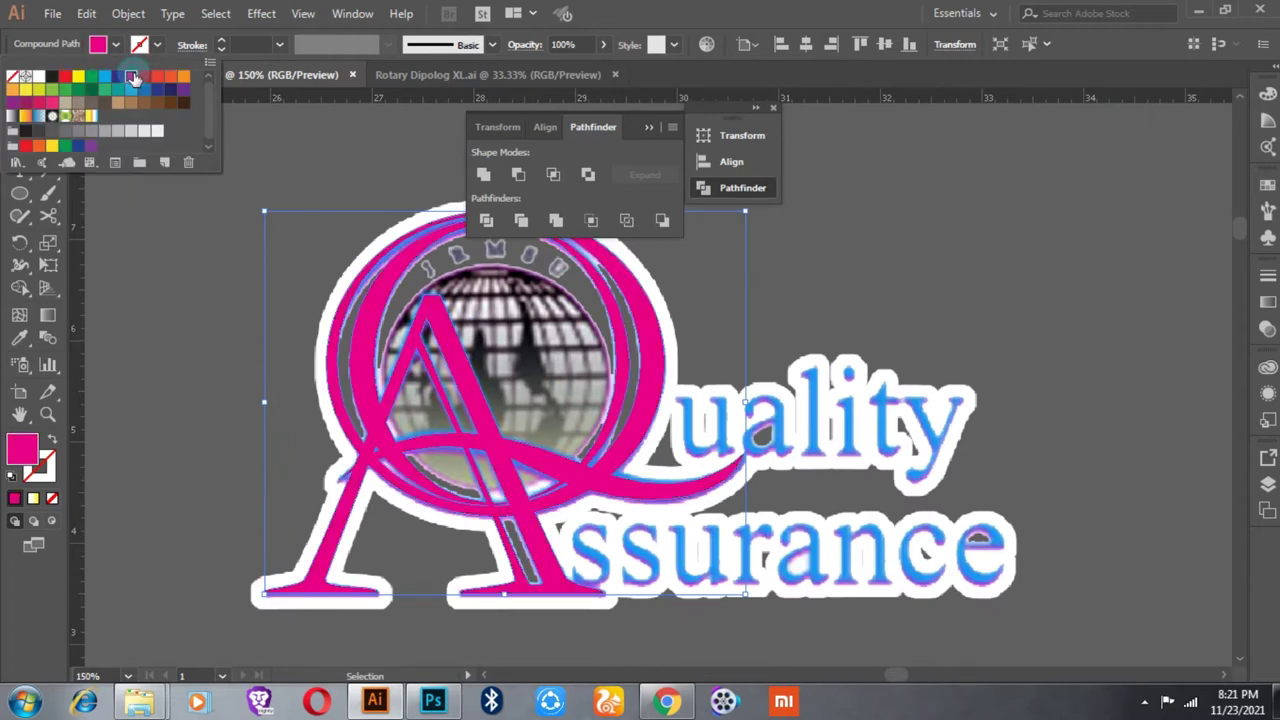
left_click_drag(495, 304, 481, 352)
left_click(765, 303)
key("ctrl+minus")
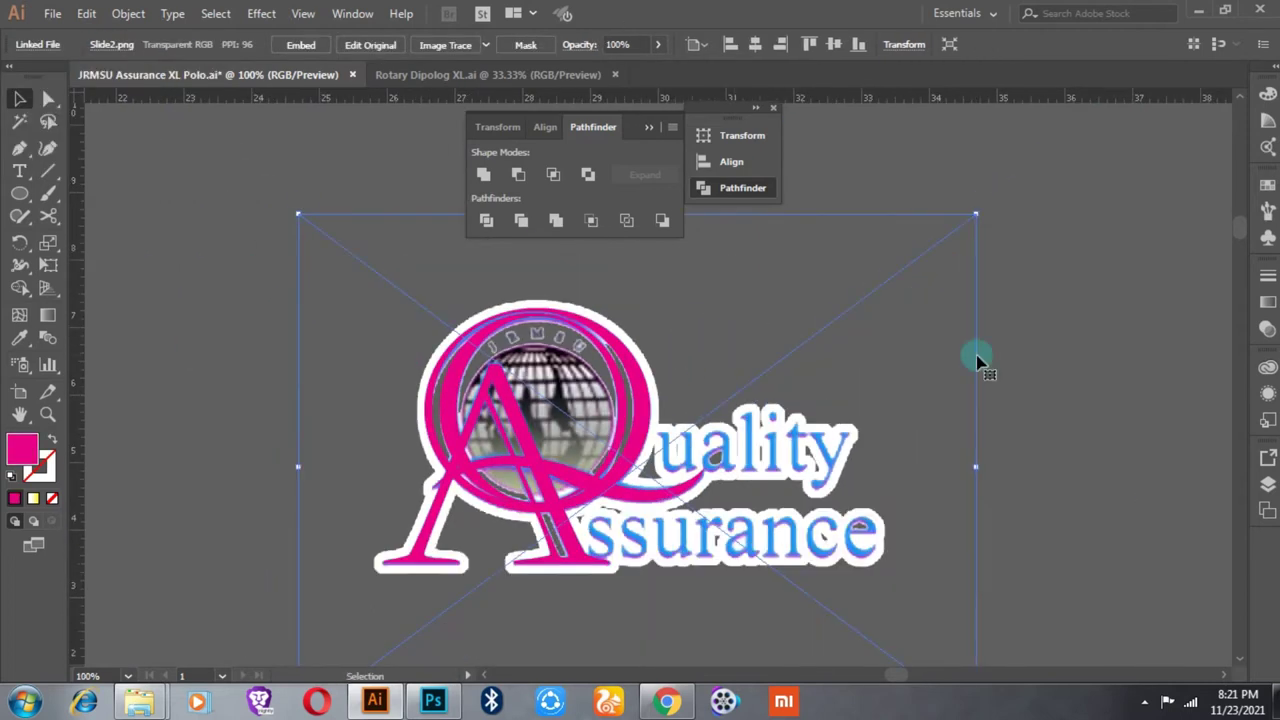
Step: Enter 'uality' and 'ssurance' as two-line text and scale it to 34.02 pt
left_click(706, 391)
key("t")
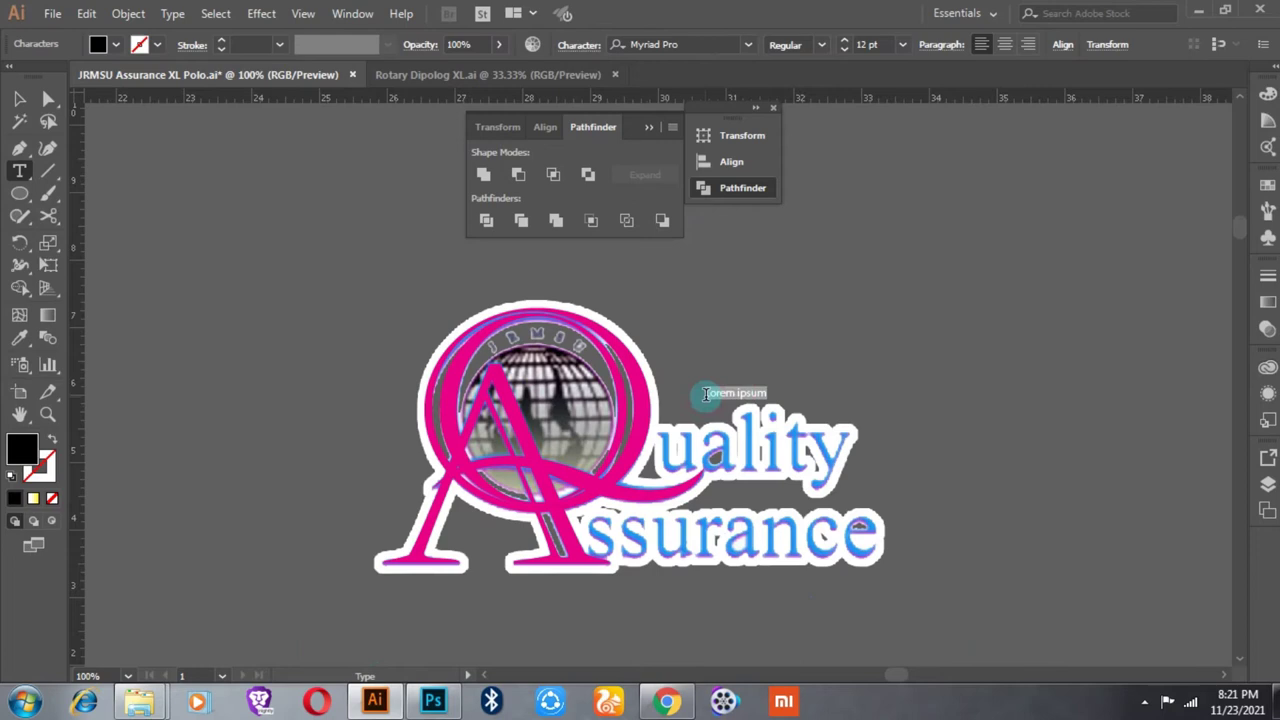
scroll(742, 395, "up", 2)
type("uality")
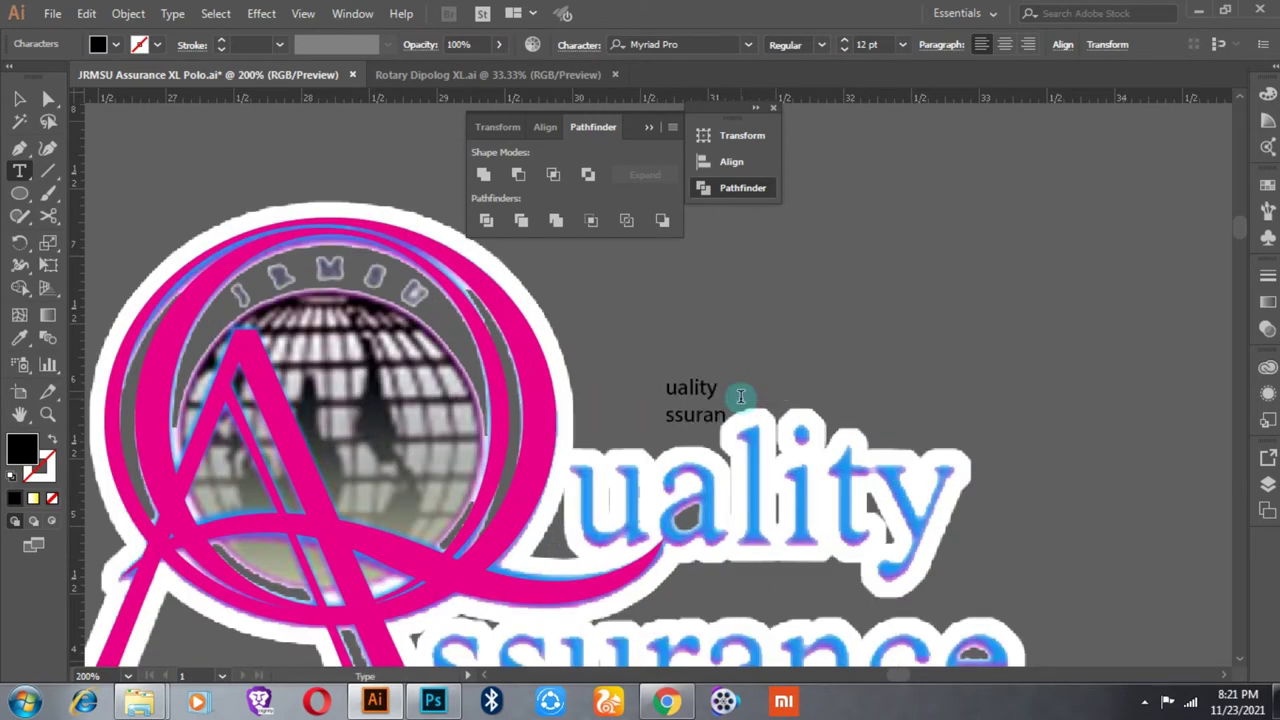
type("ce")
key("Escape")
scroll(745, 370, "down", 1)
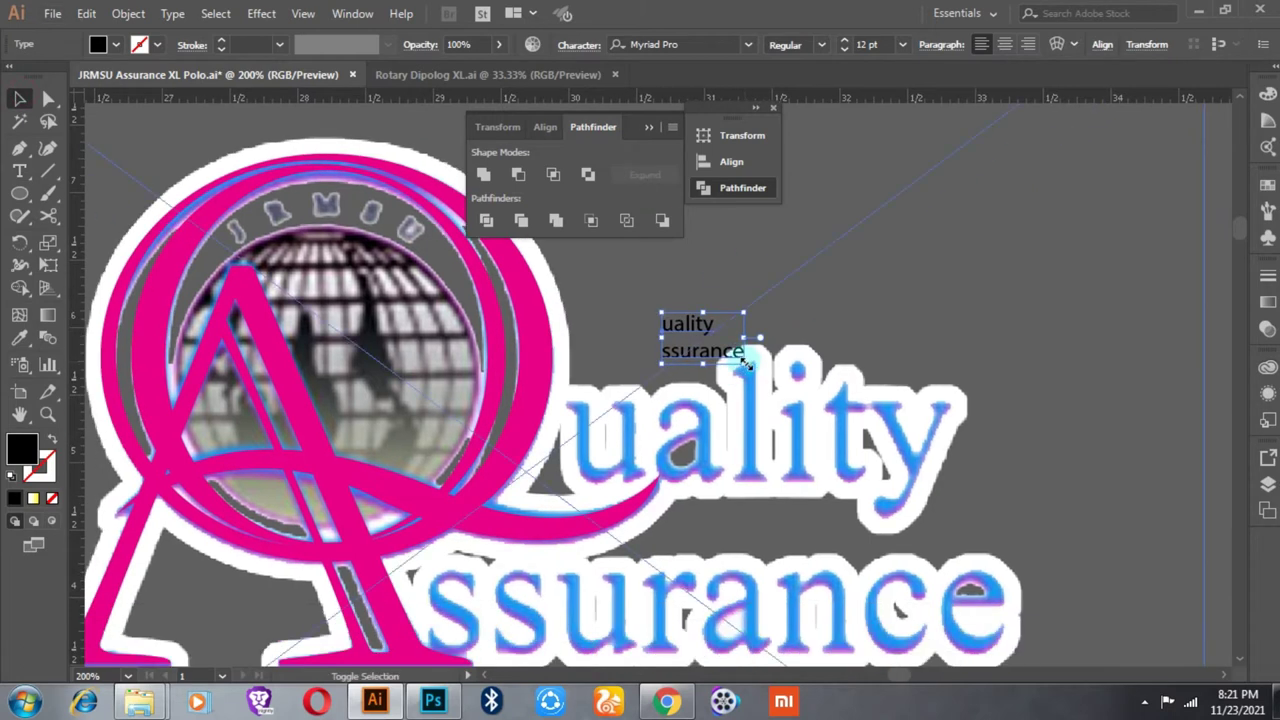
scroll(745, 363, "down", 2)
left_click_drag(745, 233, 860, 318)
left_click_drag(743, 345, 760, 525)
Step: Fill the new text magenta
left_click(116, 44)
left_click(80, 78)
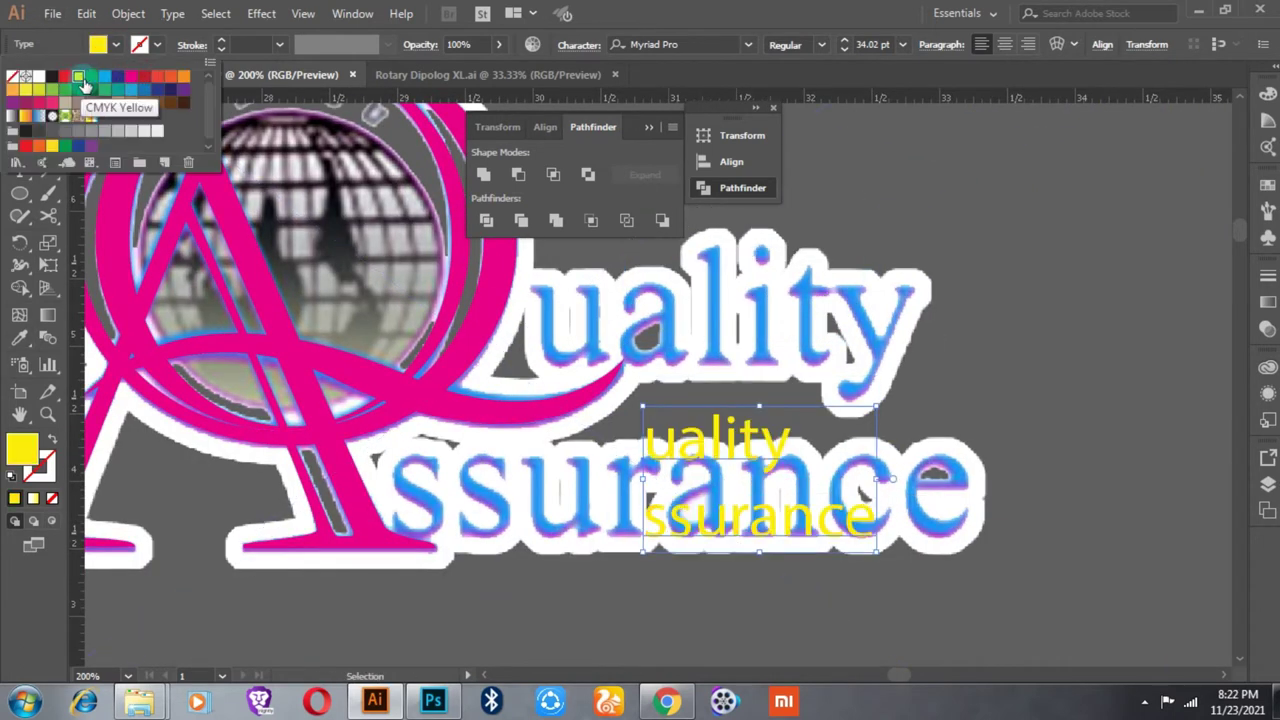
left_click(162, 78)
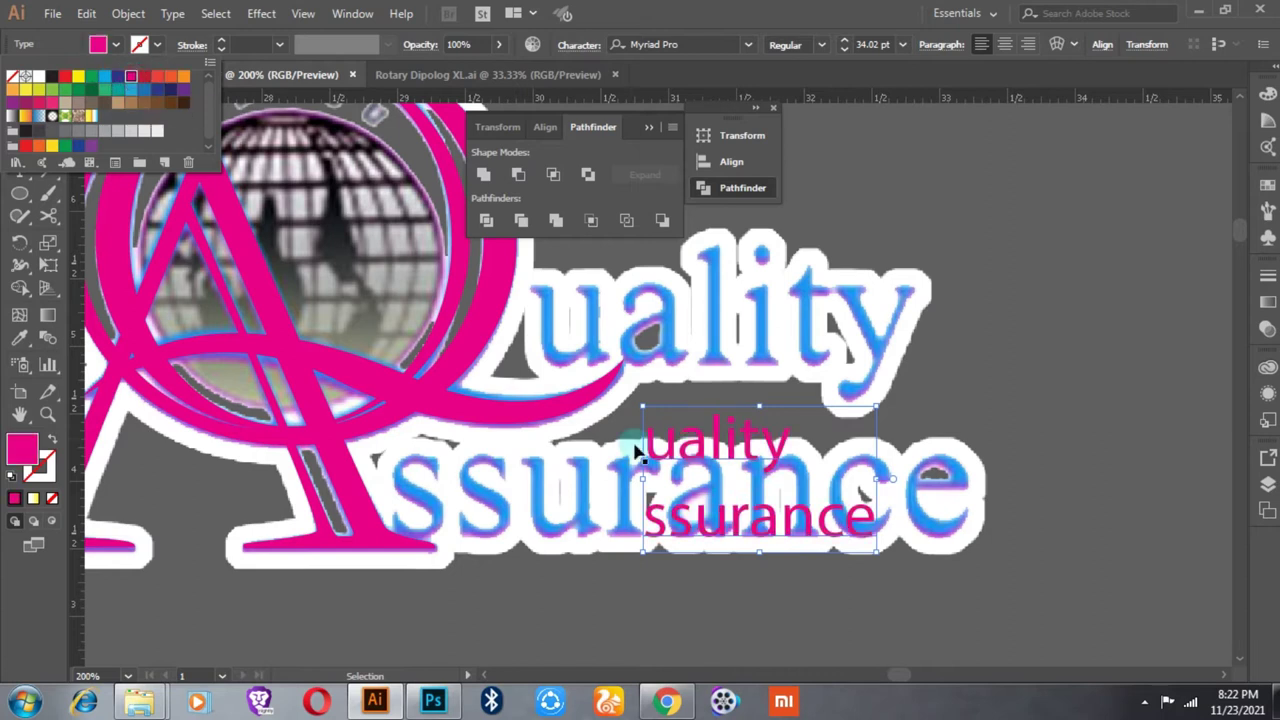
Step: Move the text below Assurance and set its font to Baskerville Old Face
left_click_drag(760, 512, 760, 600)
key("ctrl+plus")
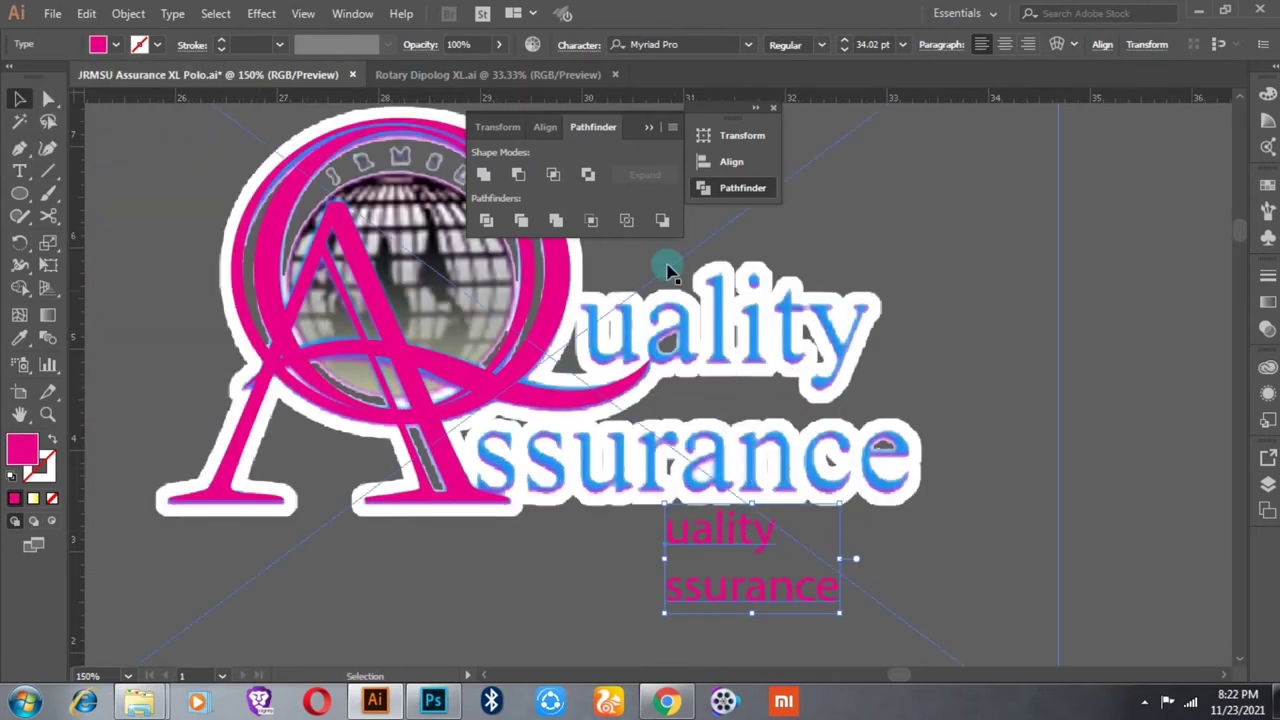
type("a")
key("Return")
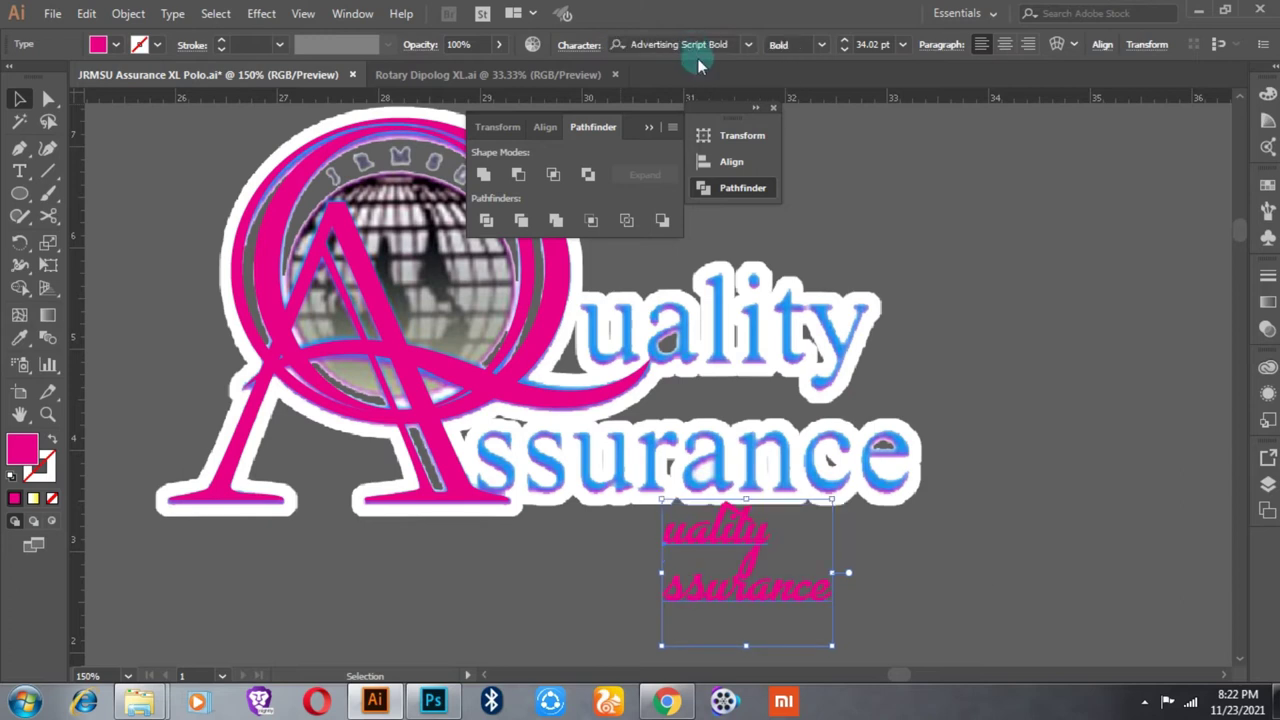
scroll(694, 45, "down", 3)
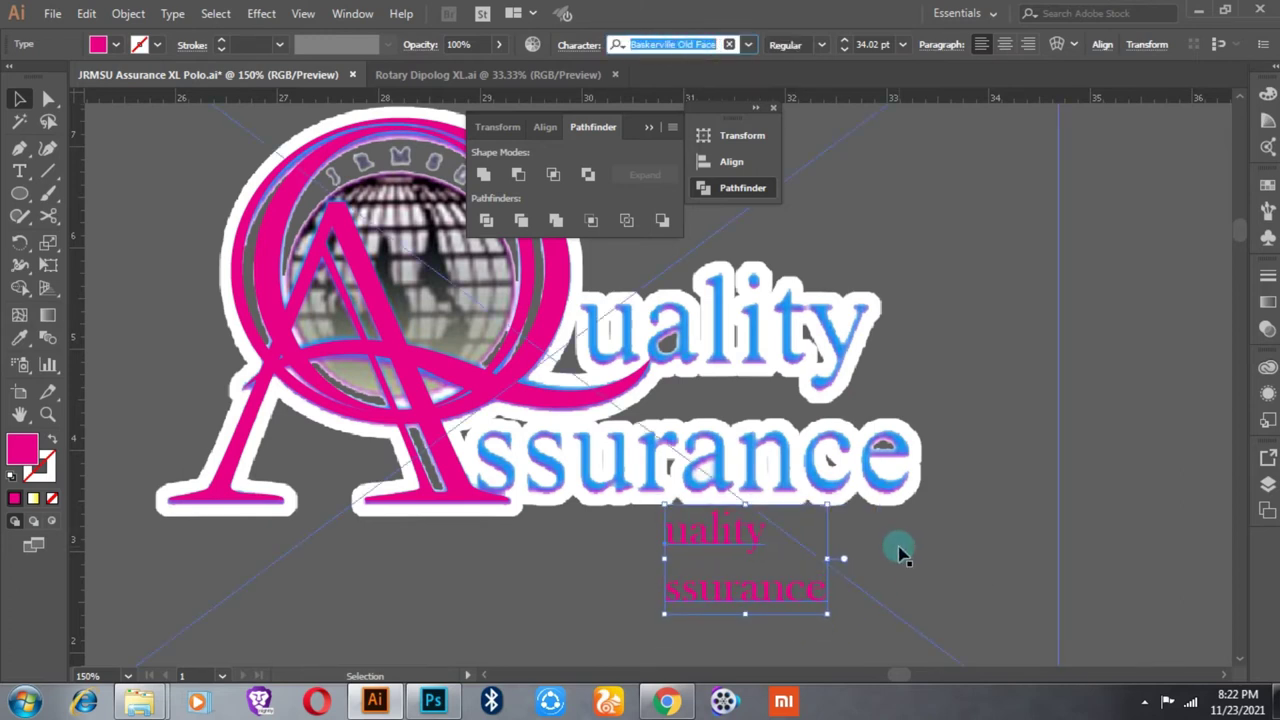
left_click(822, 78)
Step: Move and scale the magenta text to overlay the blue Quality lettering
left_click_drag(746, 535, 652, 324)
left_click_drag(735, 404, 1020, 580)
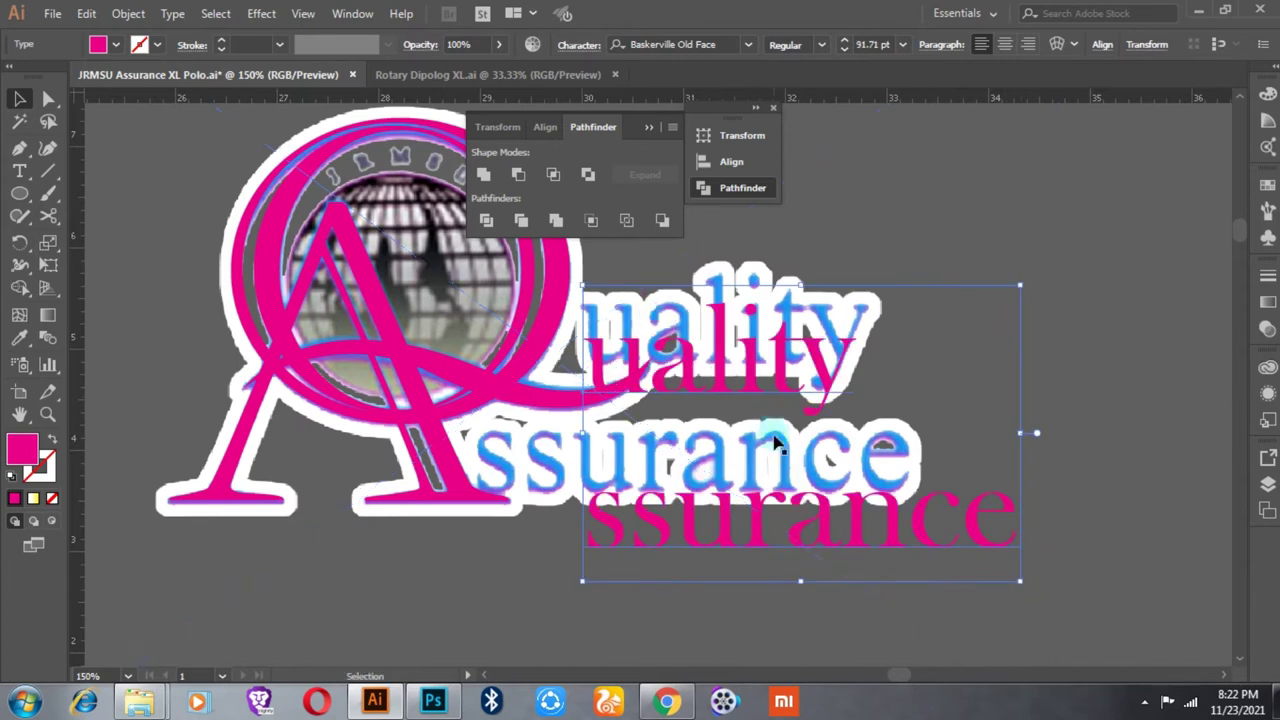
left_click_drag(776, 444, 776, 414)
left_click_drag(1020, 404, 1037, 404)
left_click_drag(582, 254, 576, 251)
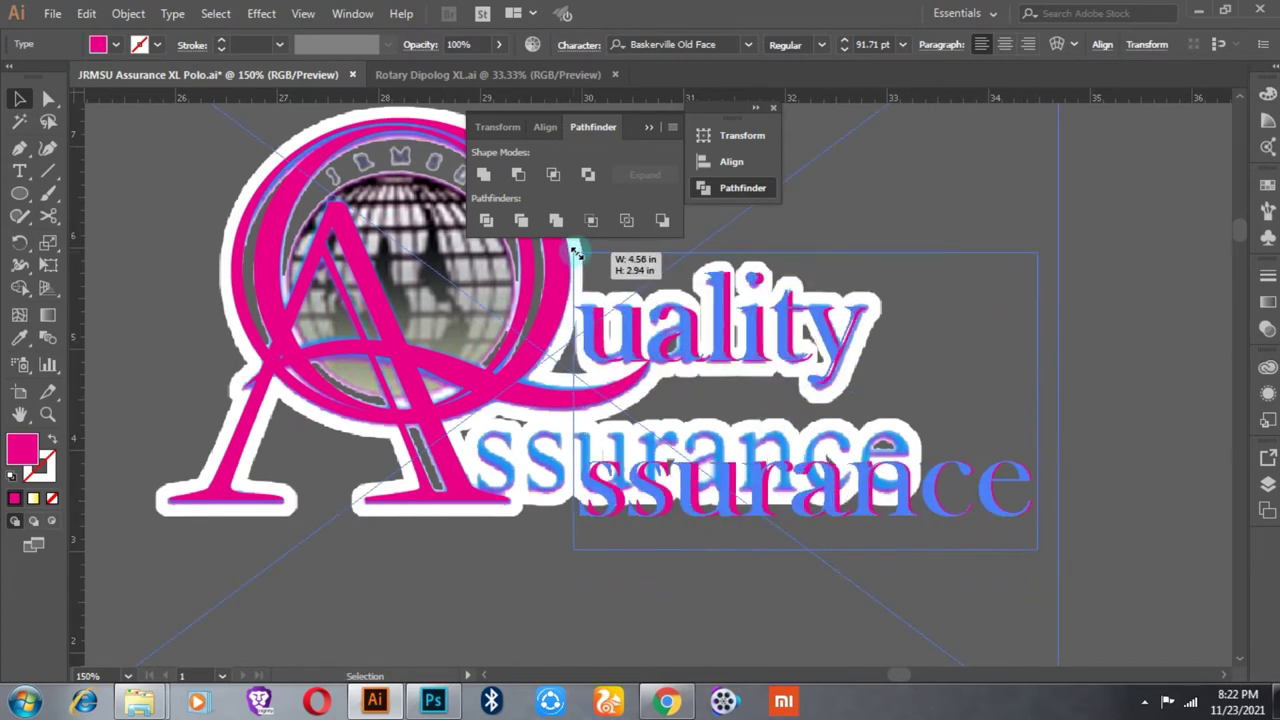
left_click_drag(810, 549, 810, 560)
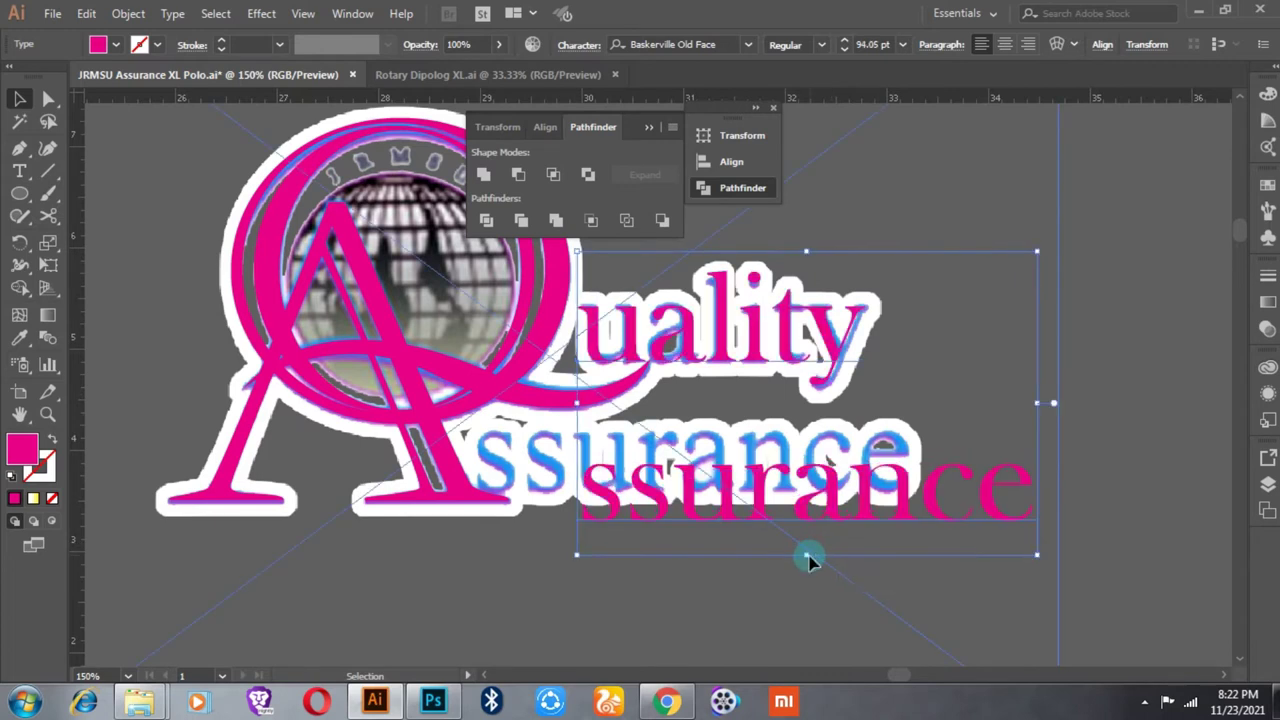
left_click_drag(1037, 555, 1032, 552)
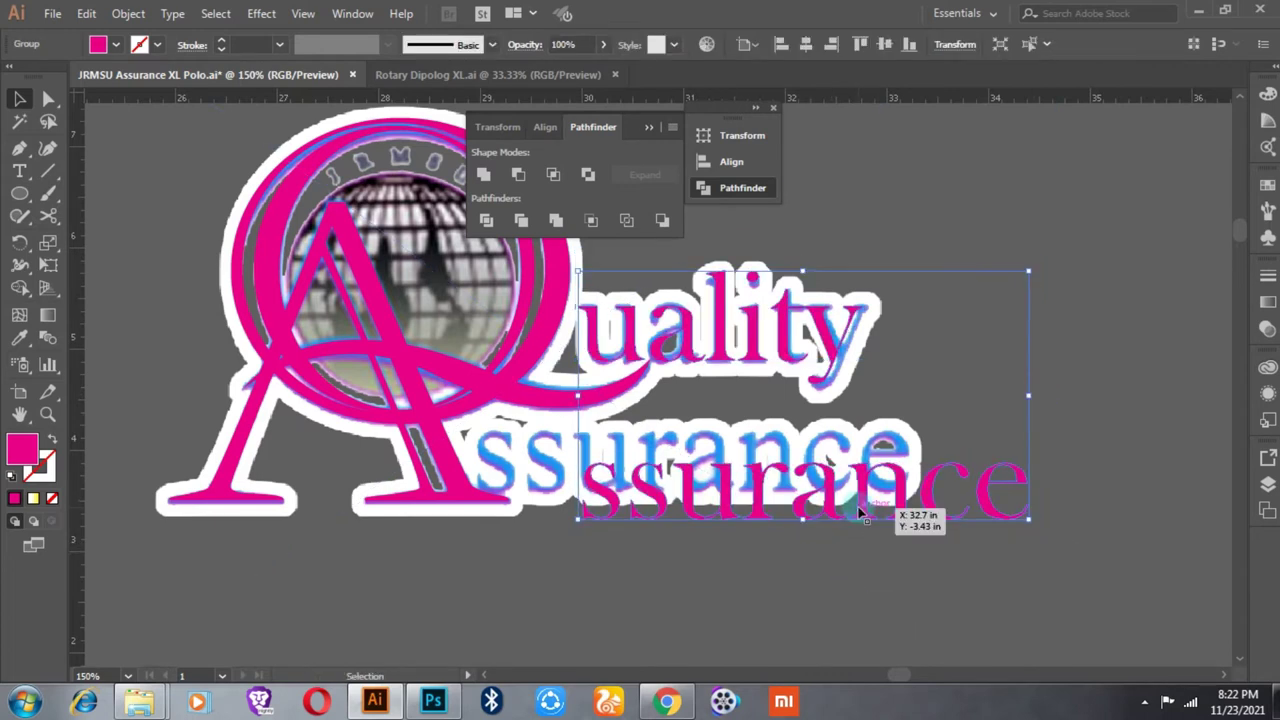
Step: In isolation mode, fit 'ssurance' over Assurance, then exit isolation mode
double_click(862, 515)
left_click_drag(608, 510, 567, 474)
left_click_drag(935, 491, 913, 490)
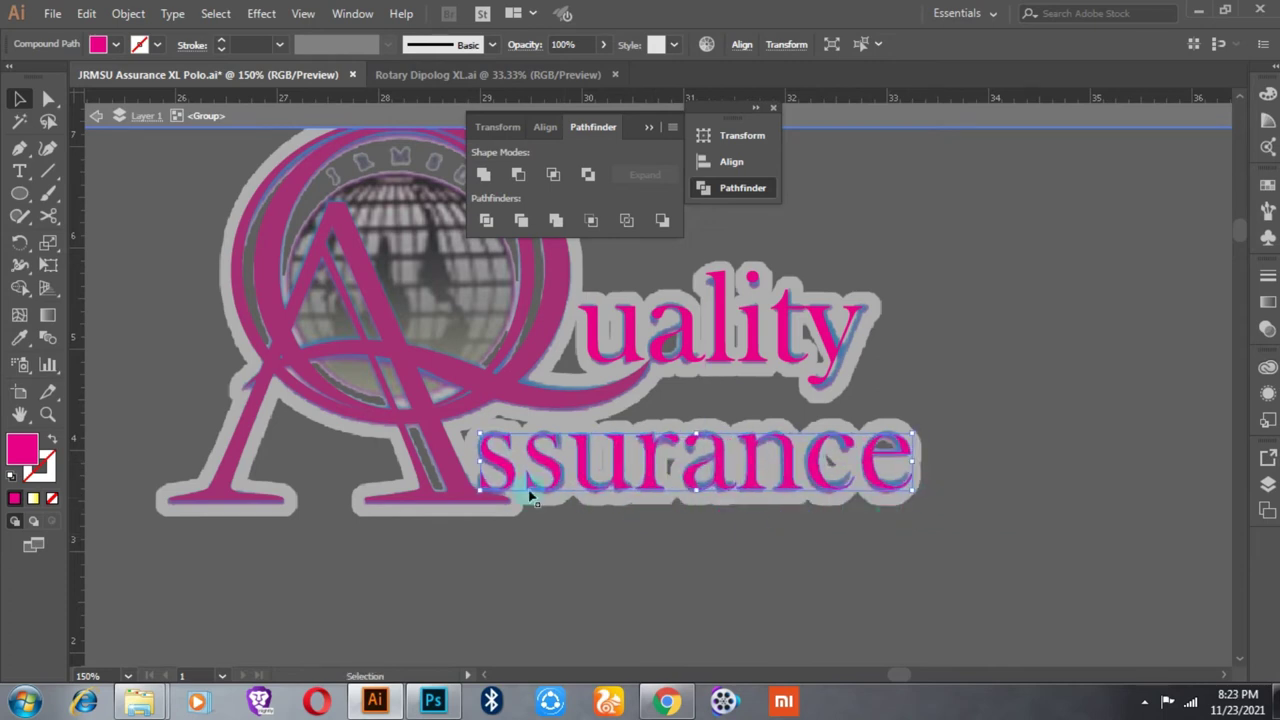
scroll(523, 486, "up", 2)
scroll(600, 509, "down", 2)
right_click(910, 325)
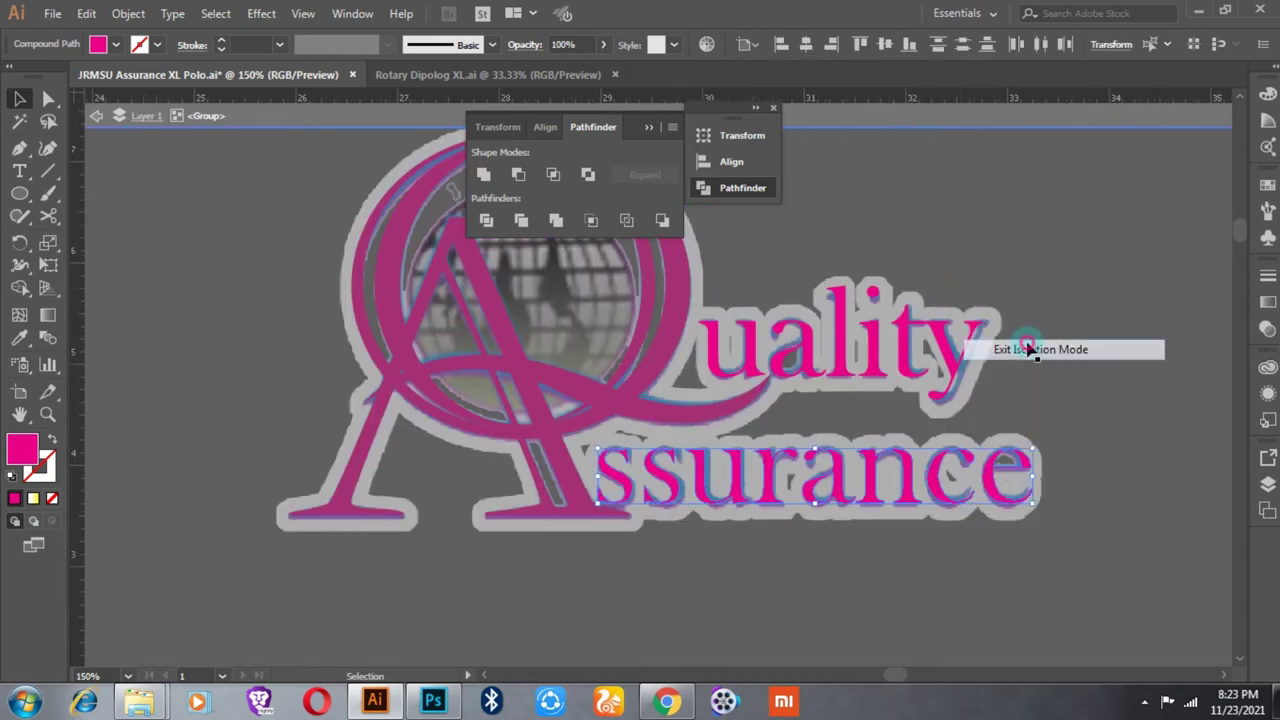
left_click(1071, 349)
Step: Select the traced logo image and review the finished logo
left_click_drag(856, 315, 868, 440)
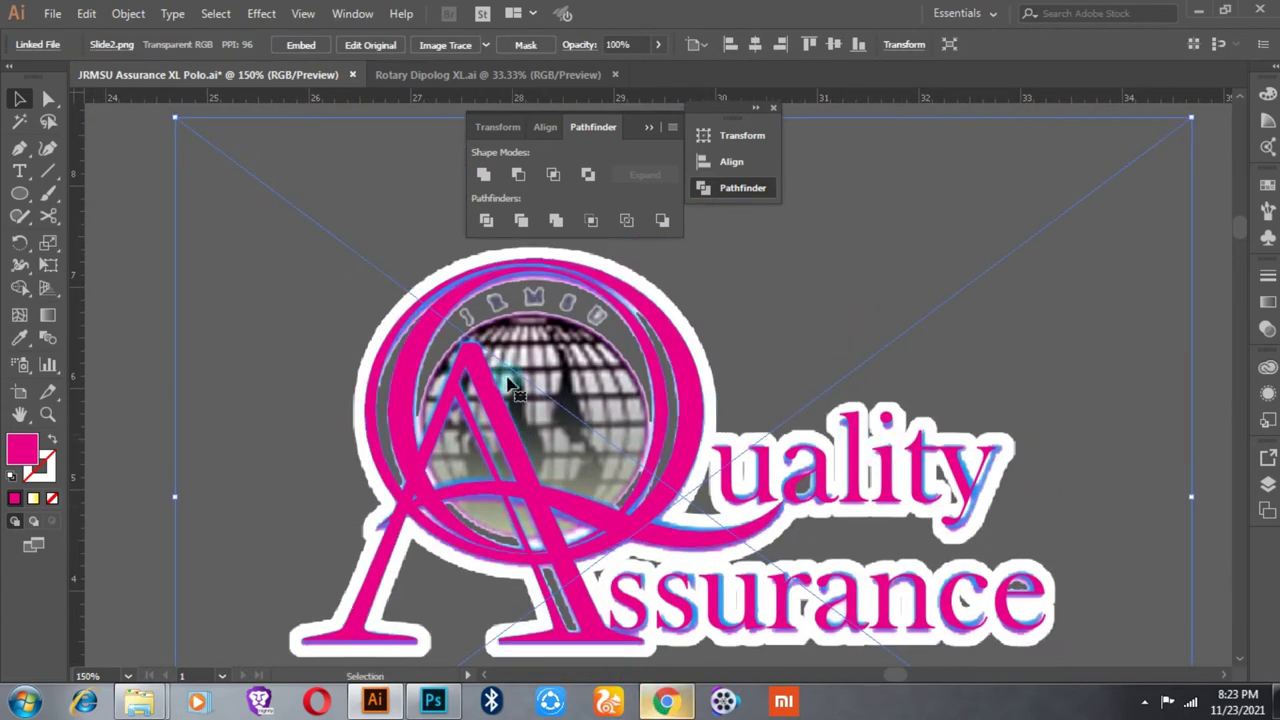
scroll(510, 385, "up", 2)
scroll(491, 329, "down", 2)
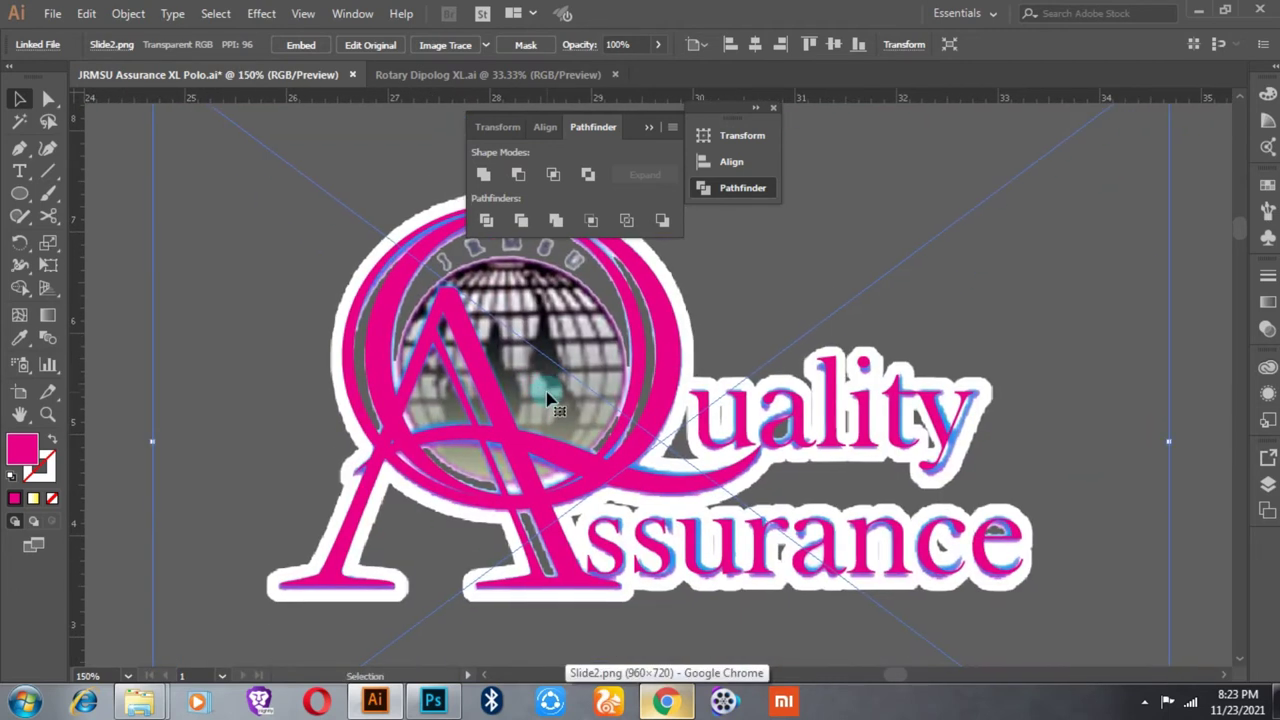
scroll(548, 402, "down", 2)
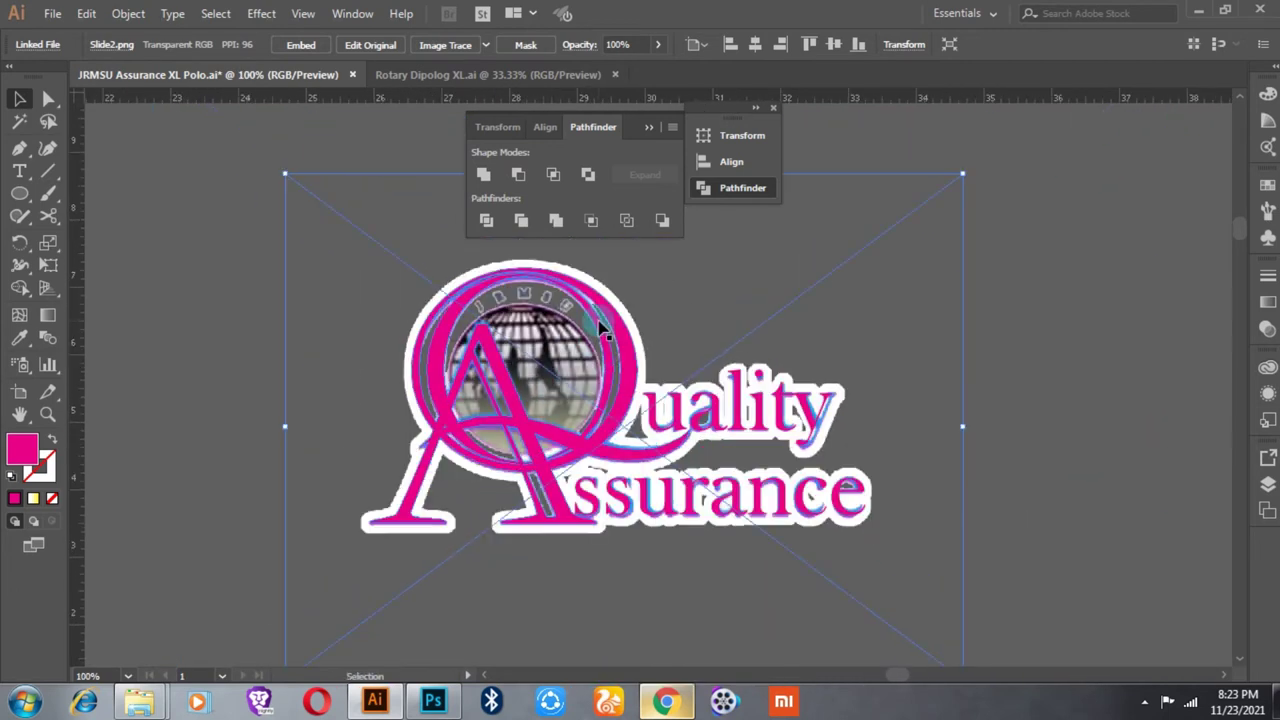
Step: In Chrome, search Google for 'world logo black' and show Images results
left_click(666, 701)
left_click(637, 48)
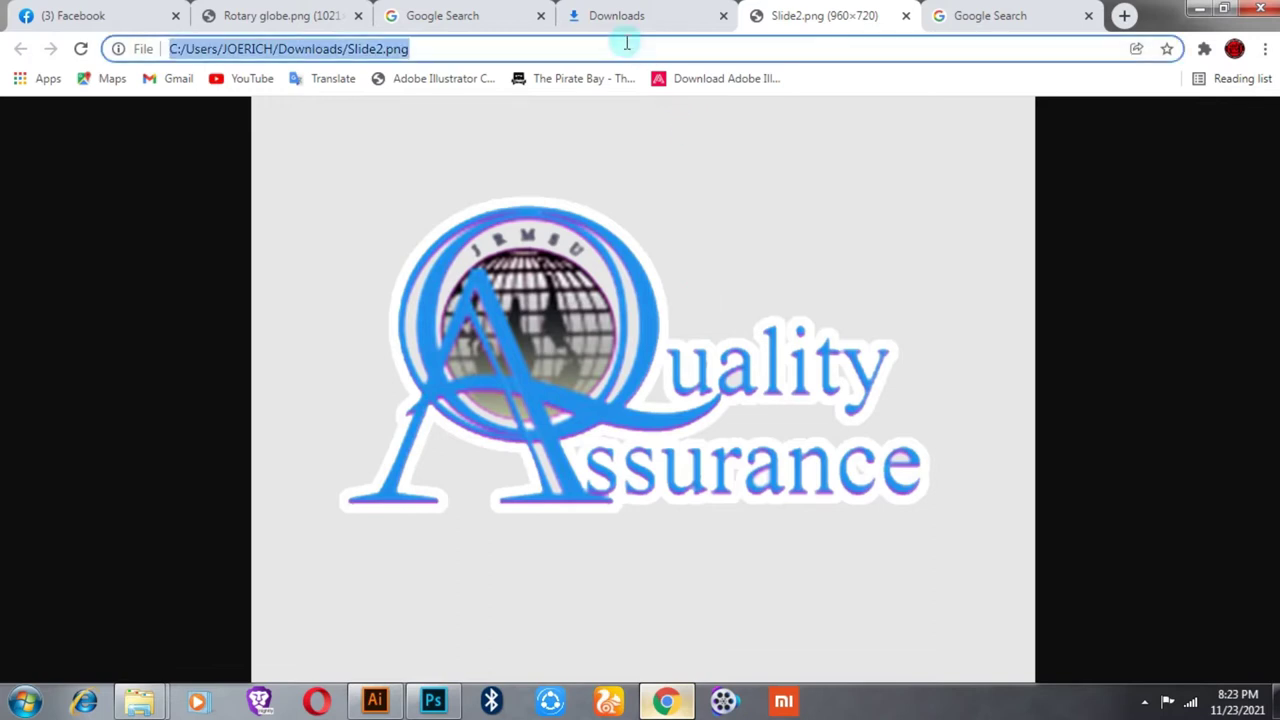
type("world")
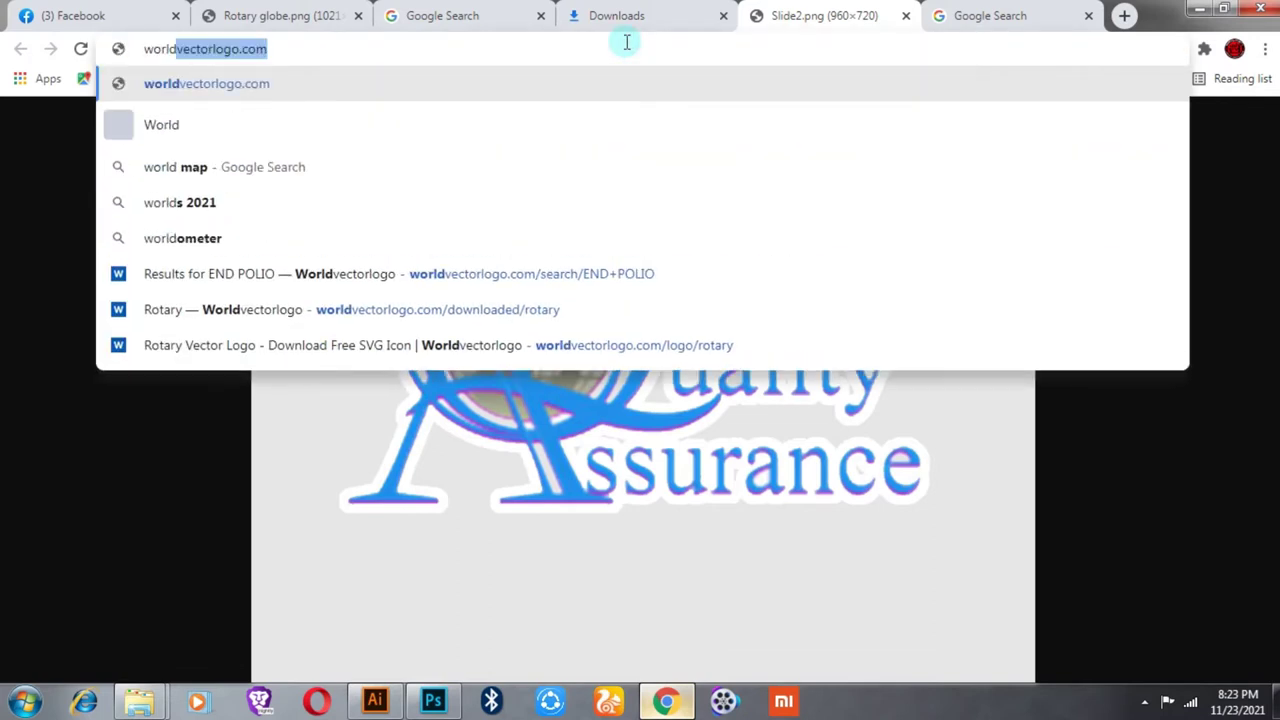
type(" logo black")
key("Return")
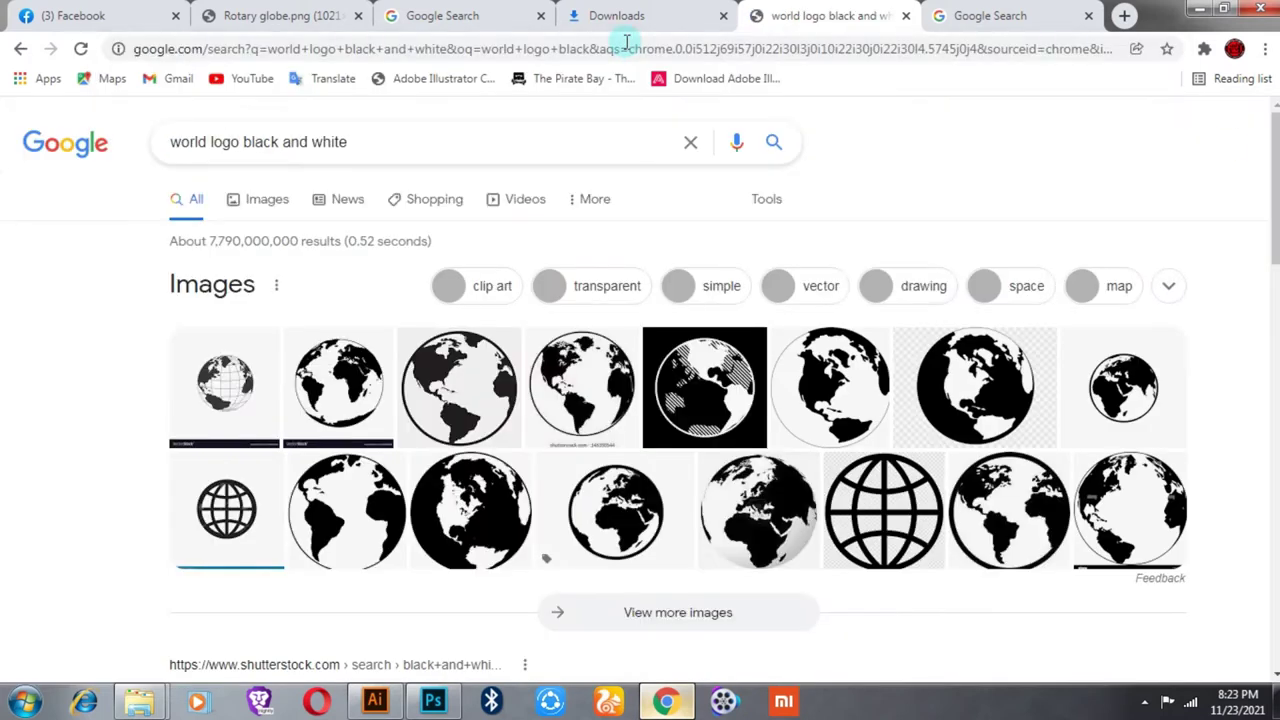
left_click(268, 203)
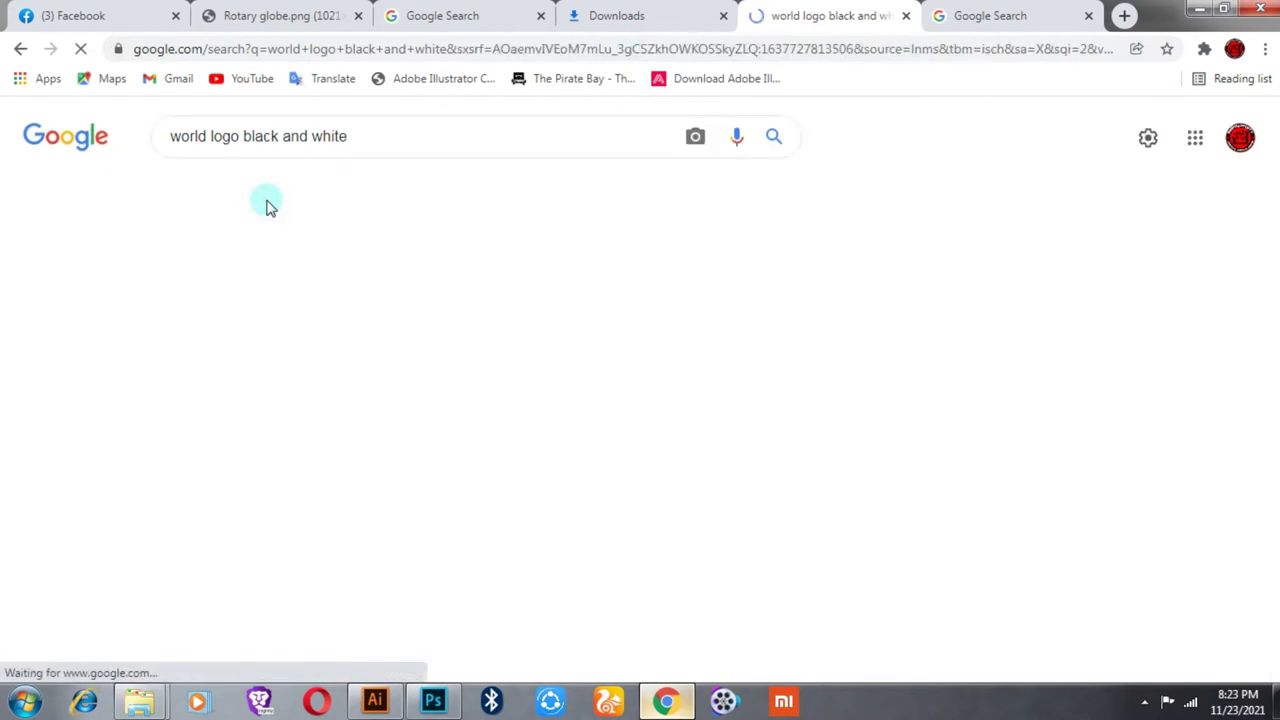
Step: Preview the black and white Earth globe image, then browse further down the results
left_click(418, 364)
scroll(1120, 430, "down", 5)
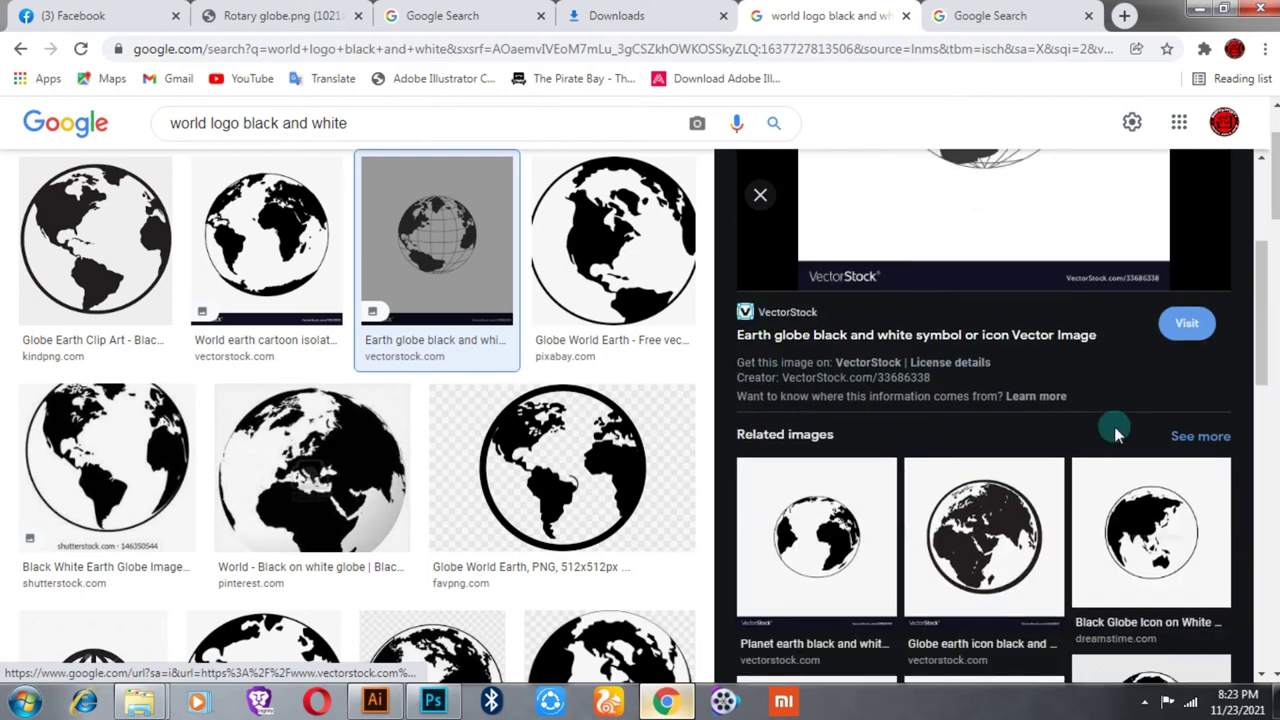
scroll(1014, 449, "down", 3)
scroll(966, 414, "down", 2)
scroll(860, 300, "up", 4)
left_click(761, 197)
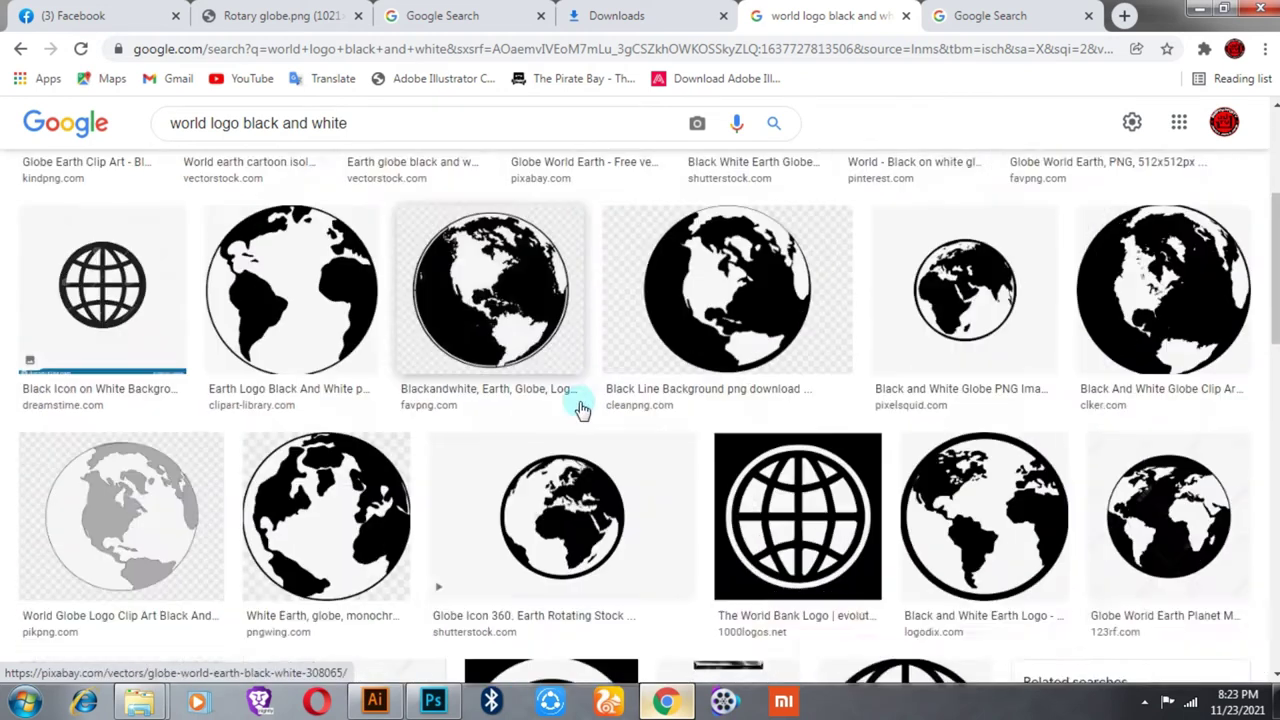
scroll(580, 409, "down", 5)
scroll(580, 409, "down", 2)
scroll(580, 410, "down", 2)
scroll(582, 410, "down", 4)
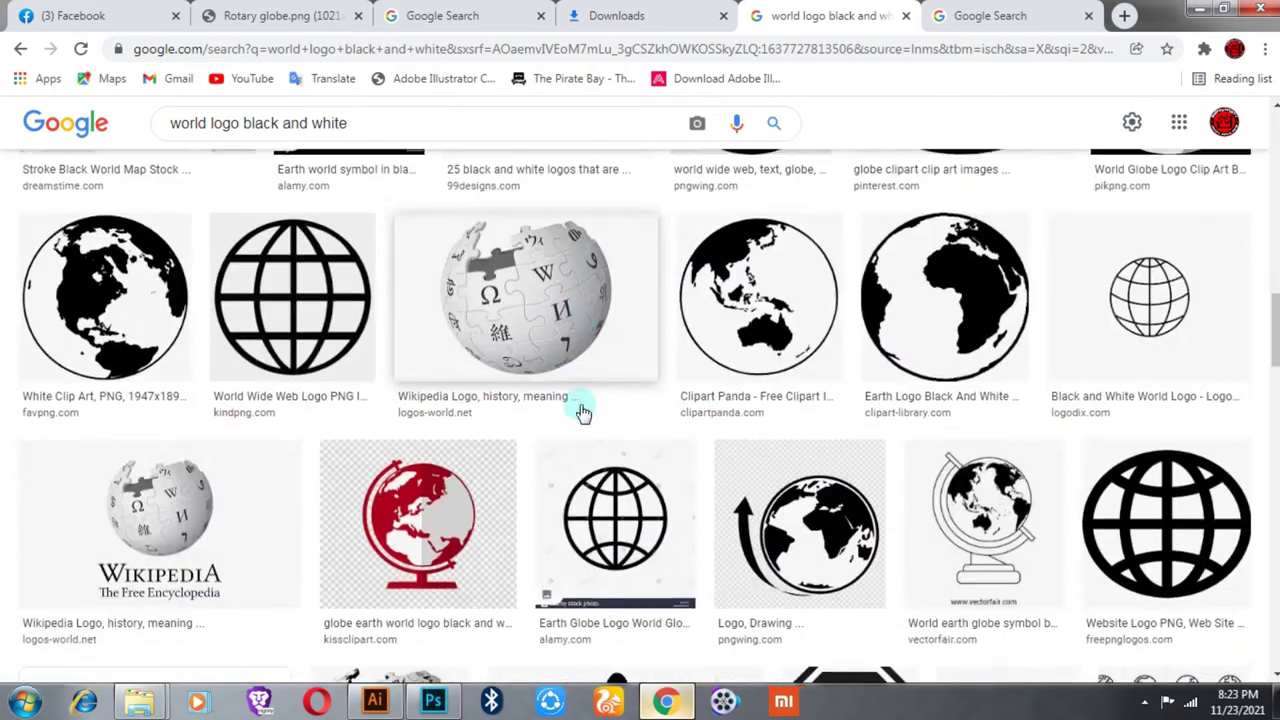
scroll(582, 410, "down", 3)
scroll(582, 410, "down", 3)
scroll(583, 412, "down", 2)
scroll(583, 412, "down", 2)
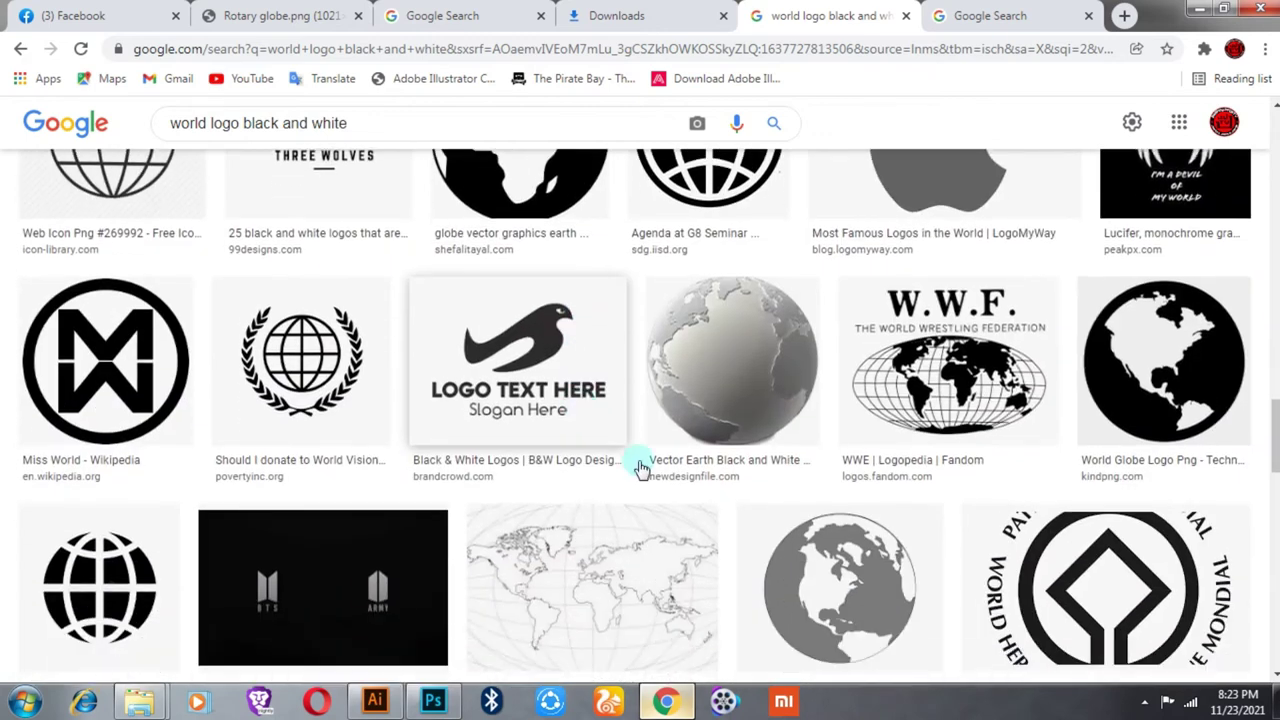
Step: Glance at the Quality Assurance logo document, then return to browsing image results
left_click(433, 701)
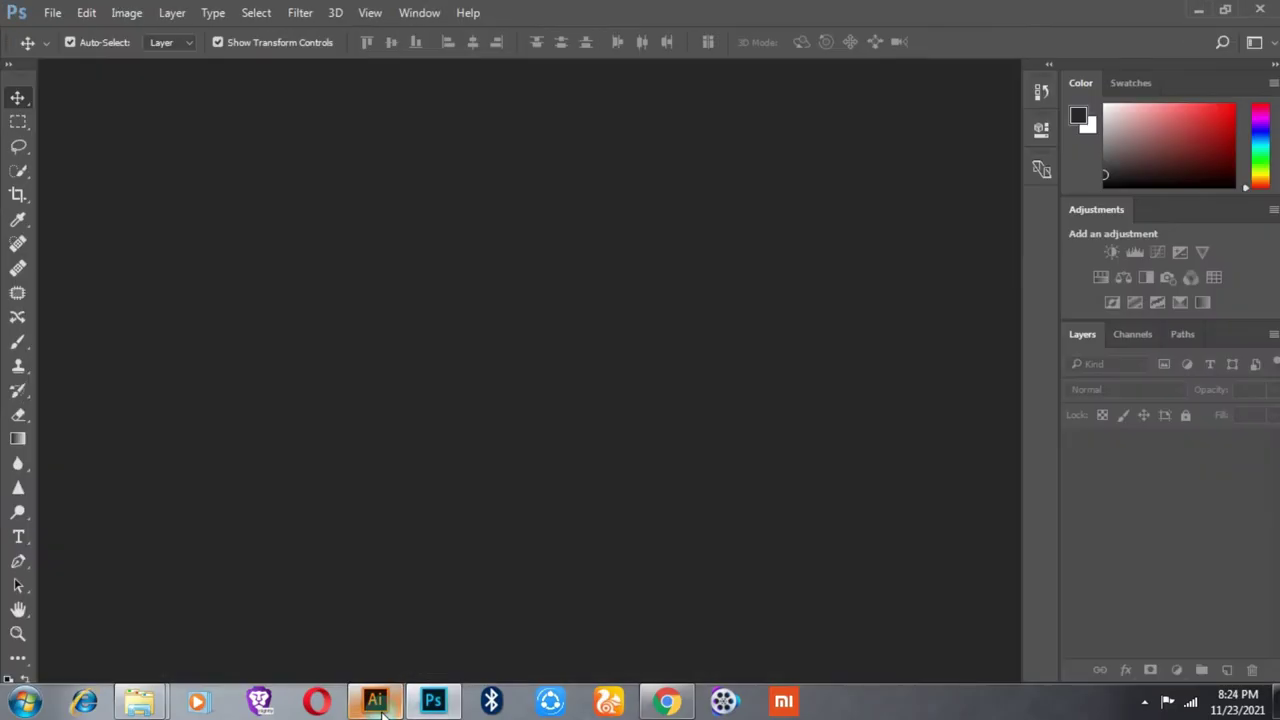
left_click(376, 703)
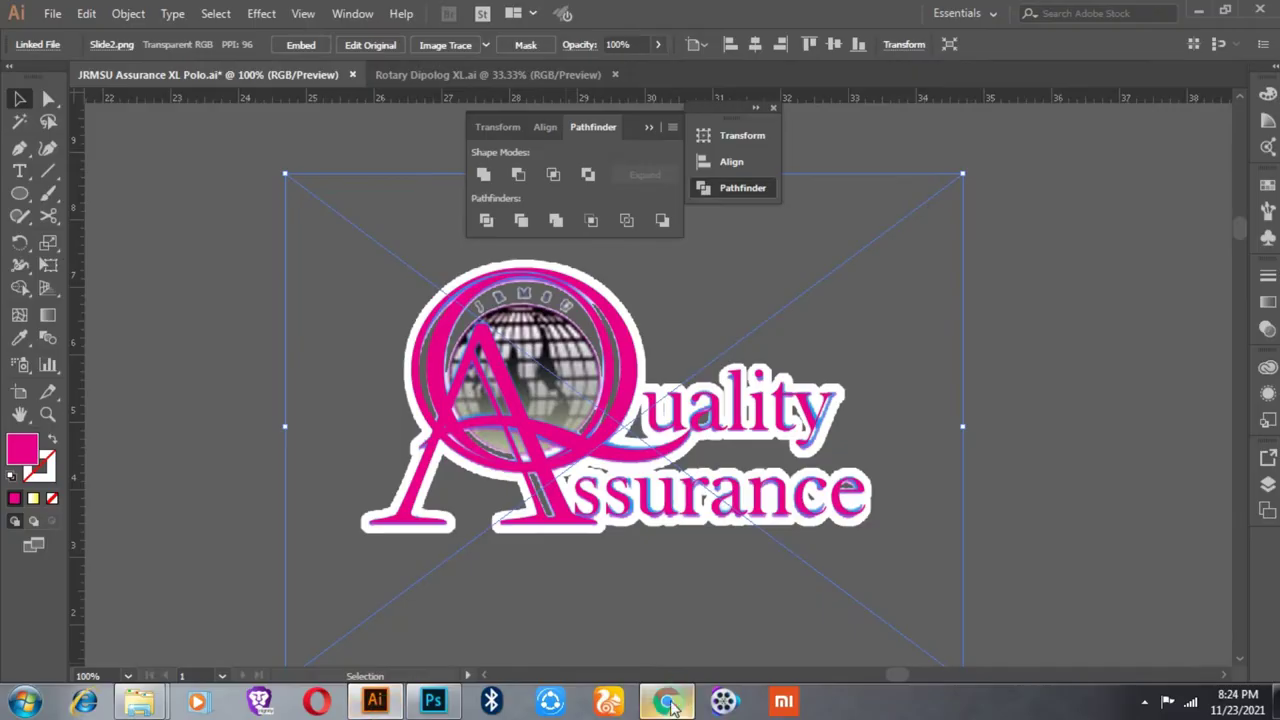
left_click(668, 703)
left_click(668, 703)
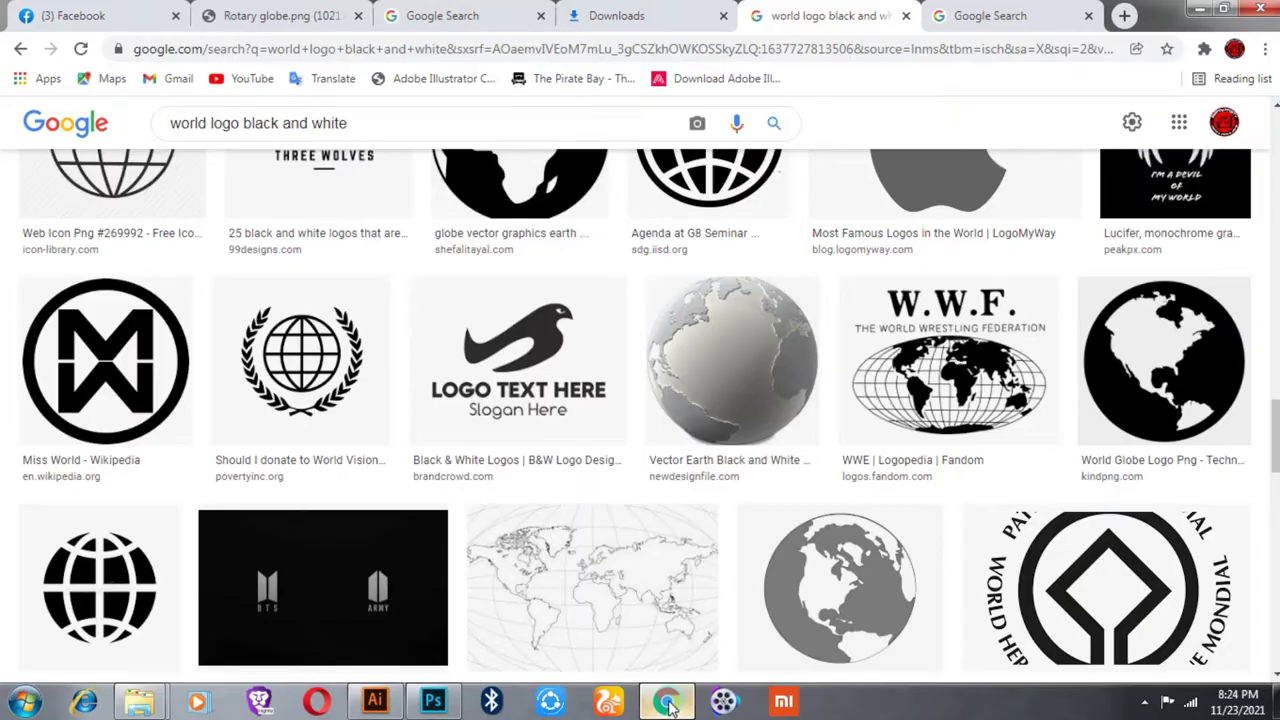
scroll(858, 450, "down", 2)
scroll(857, 434, "down", 3)
scroll(863, 443, "down", 4)
scroll(860, 440, "down", 3)
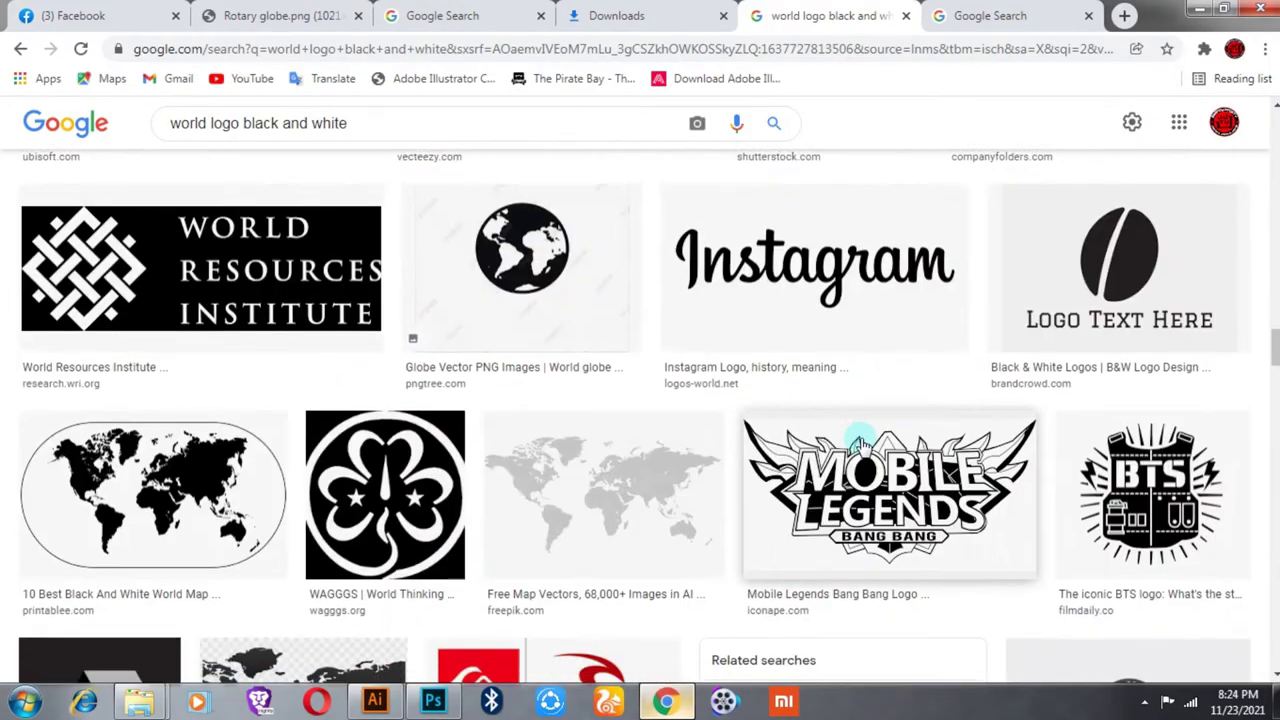
scroll(858, 440, "down", 3)
scroll(666, 409, "down", 3)
scroll(449, 271, "down", 4)
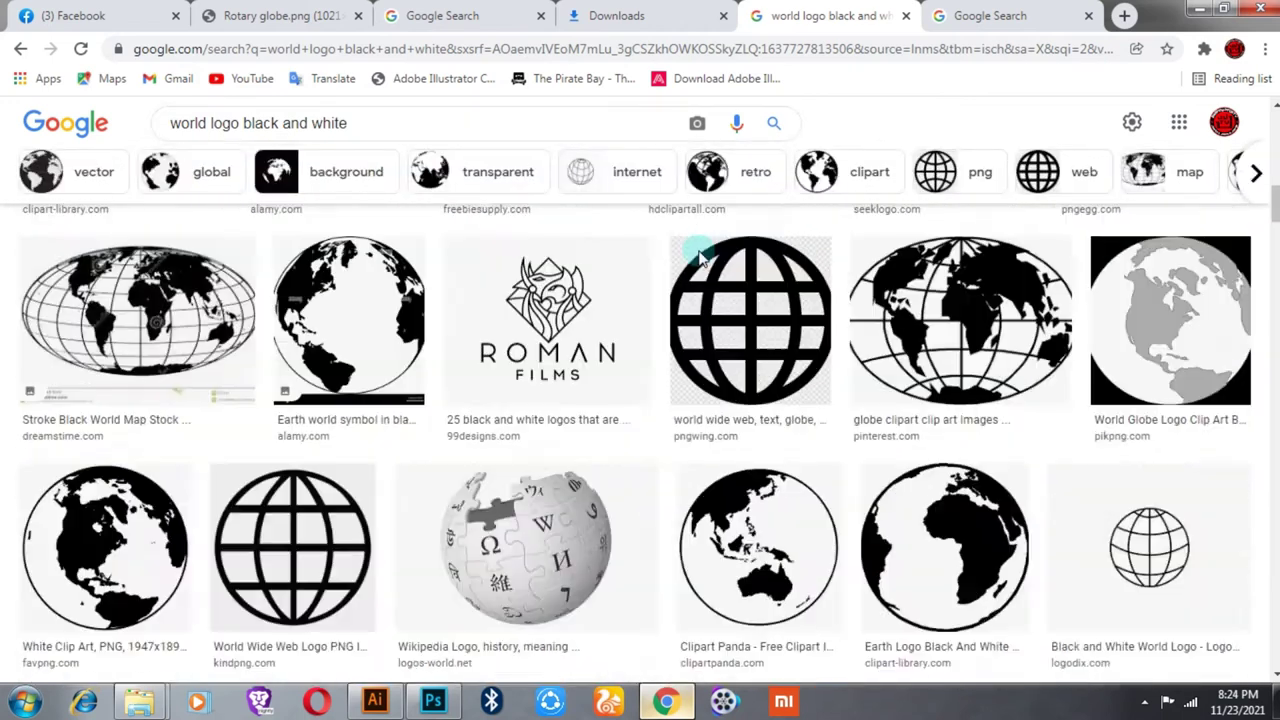
scroll(700, 258, "down", 5)
Step: Filter the image results by the world map chip, then by icons, and browse them
left_click(1158, 174)
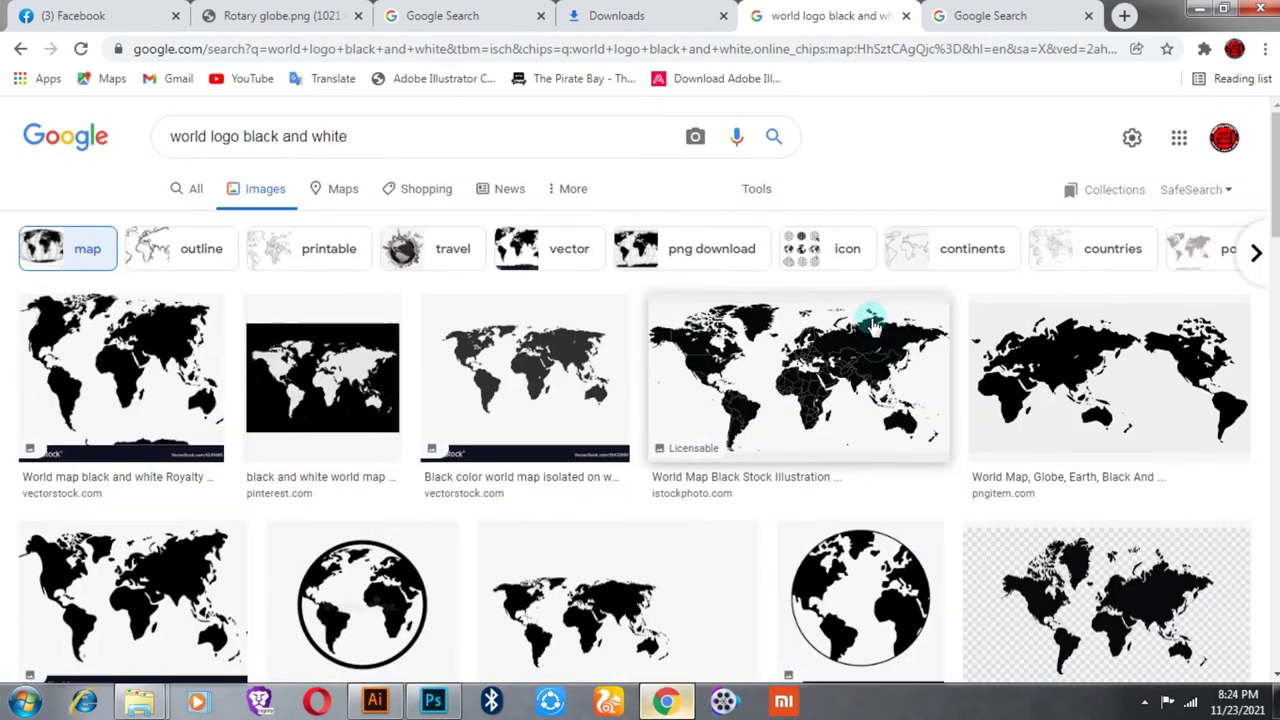
left_click(826, 262)
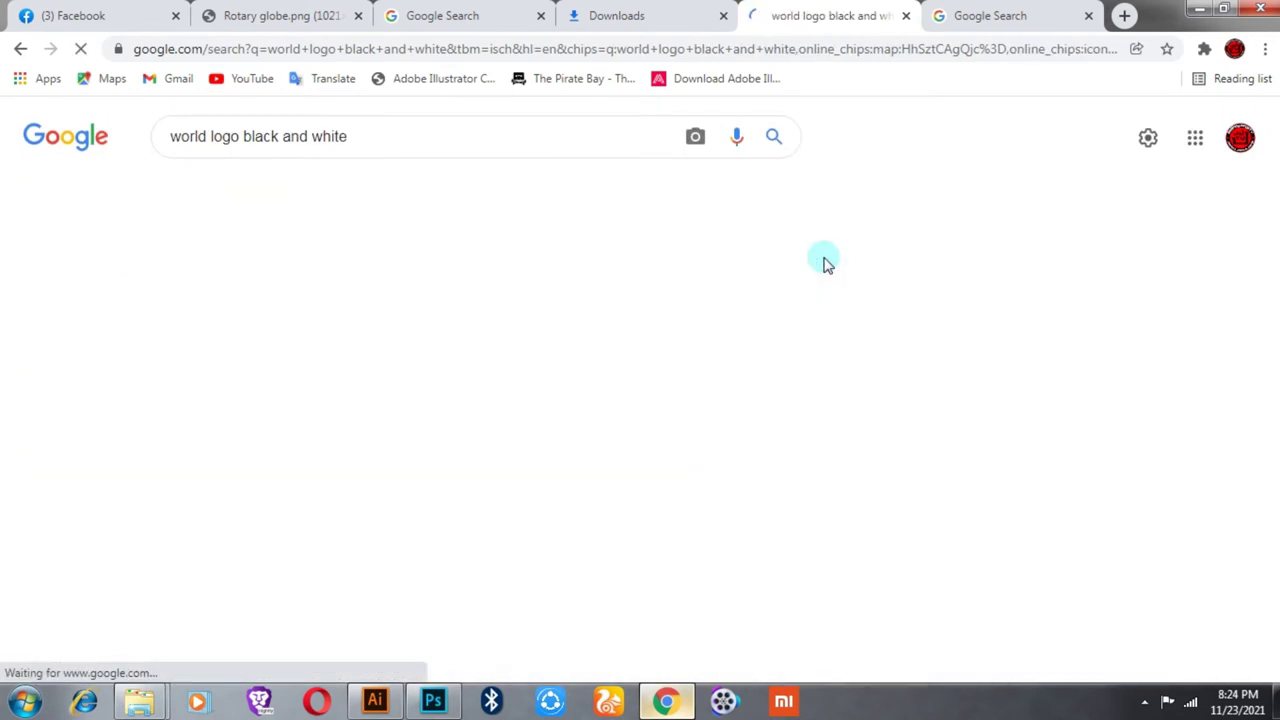
scroll(671, 371, "down", 3)
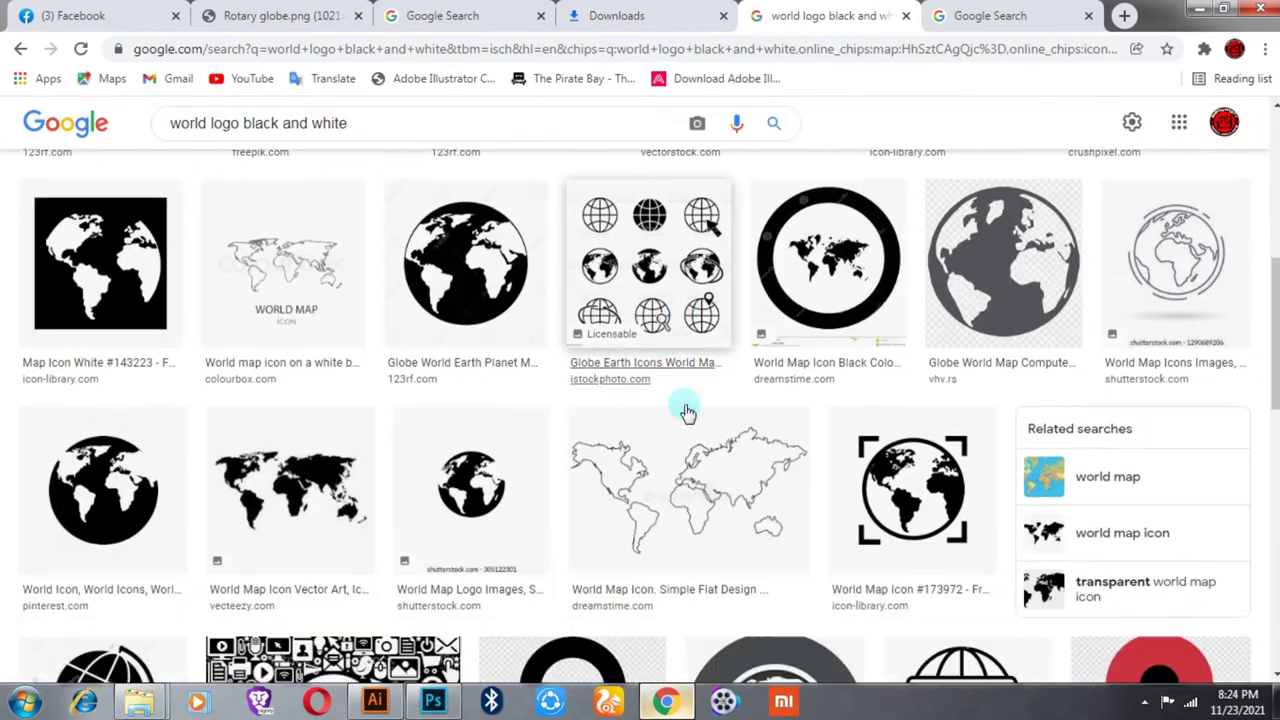
scroll(687, 410, "down", 3)
scroll(686, 409, "down", 3)
scroll(686, 405, "down", 3)
scroll(640, 425, "down", 3)
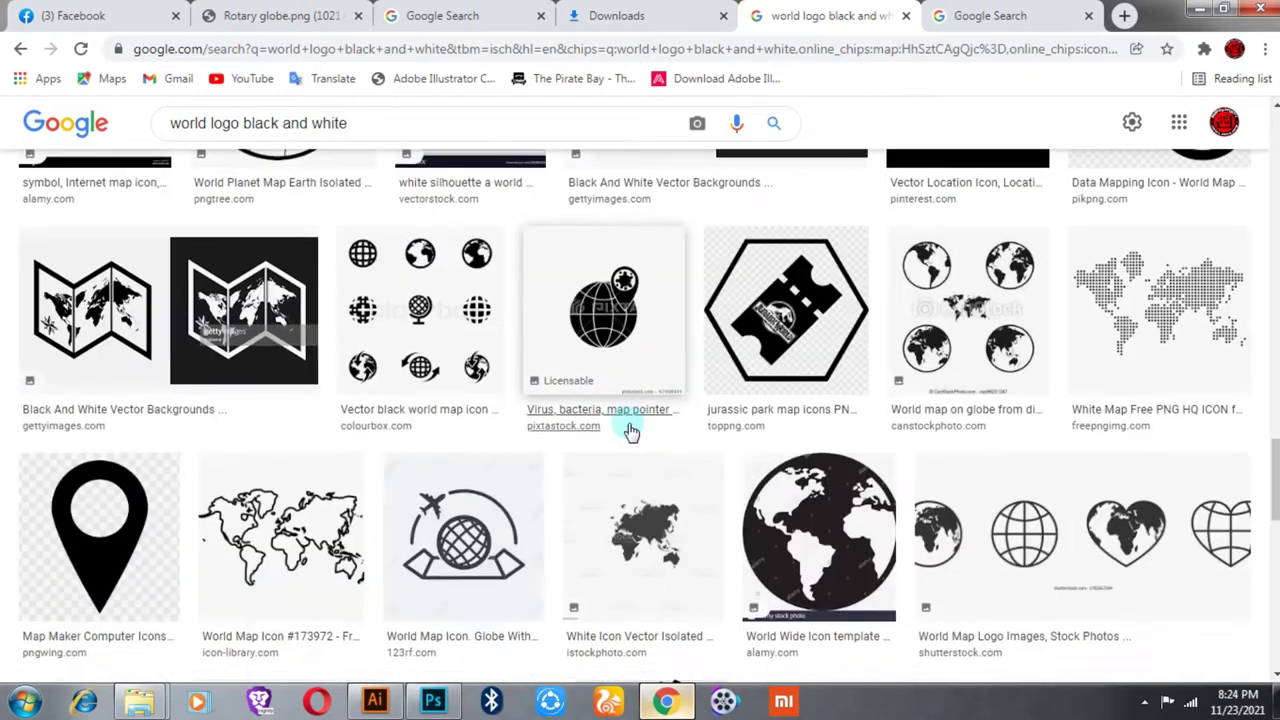
scroll(630, 430, "down", 2)
scroll(251, 380, "down", 1)
scroll(57, 206, "up", 3)
Step: Go back to the map-filtered results, then return to the Illustrator logo document
left_click(20, 48)
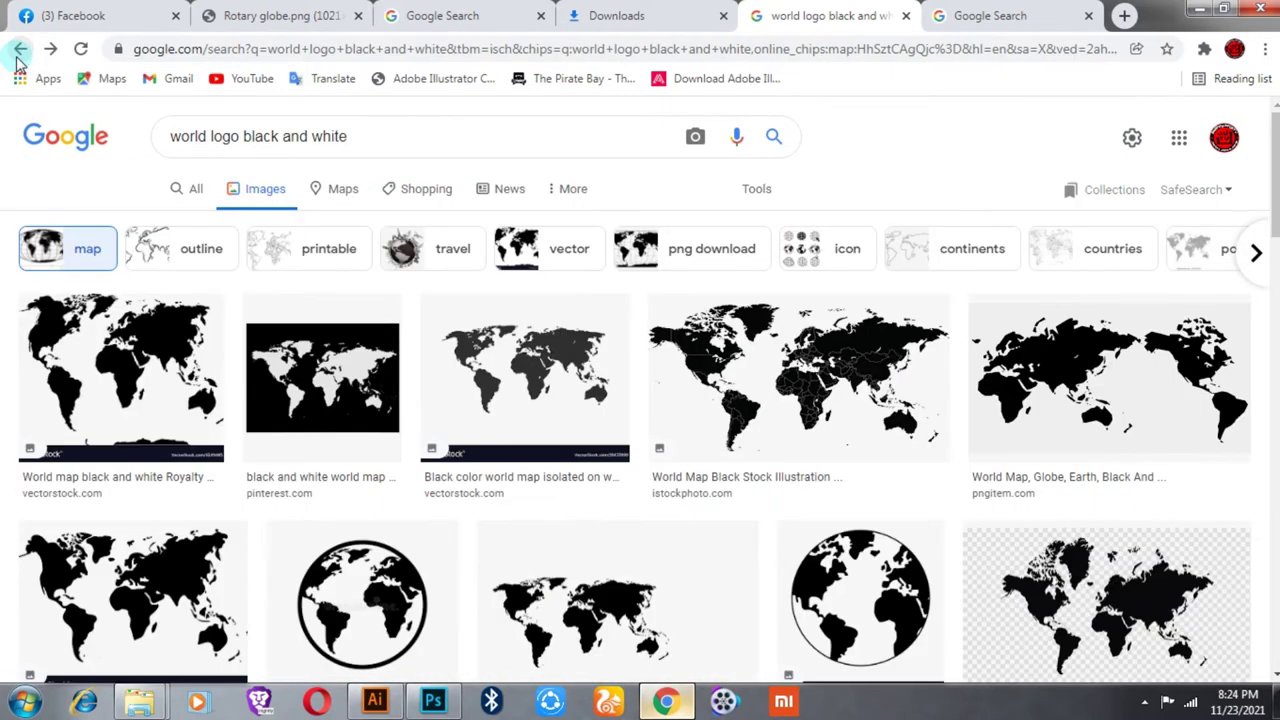
scroll(380, 420, "down", 4)
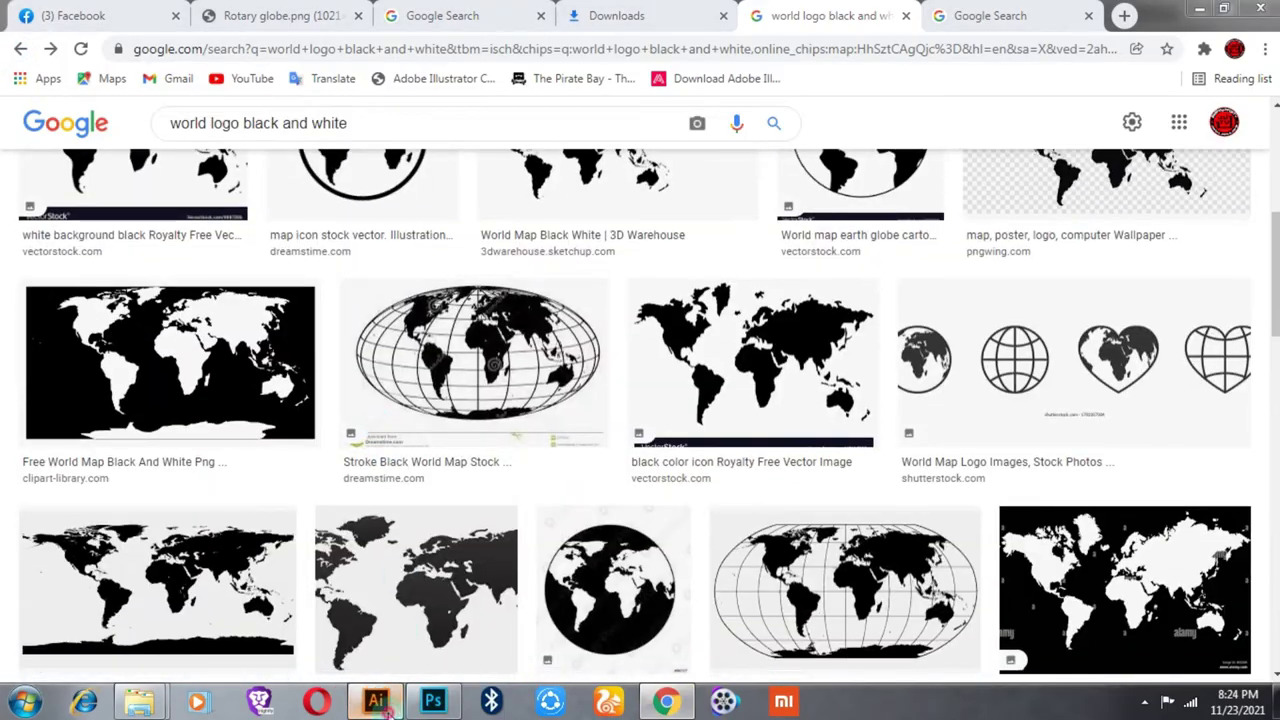
left_click(388, 709)
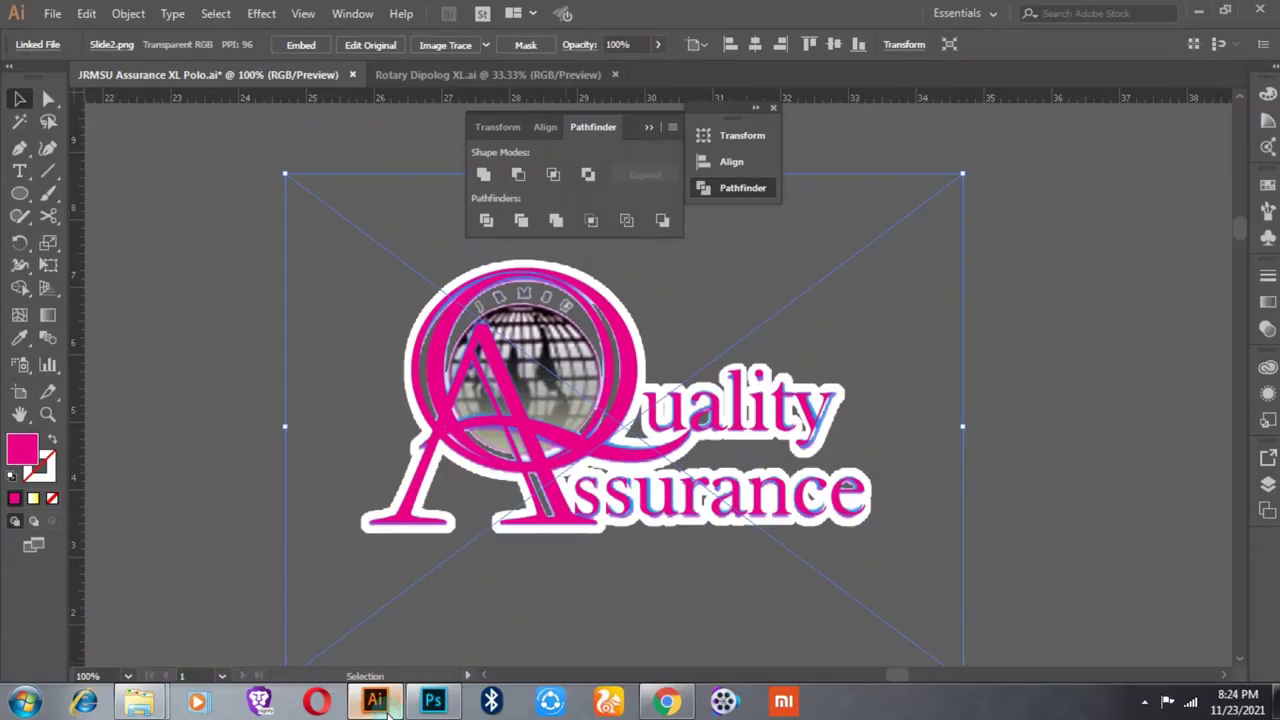
Step: Zoom in on the logo and set the fill colour to cyan in the Color Picker
scroll(580, 325, "up", 2)
scroll(580, 325, "up", 1)
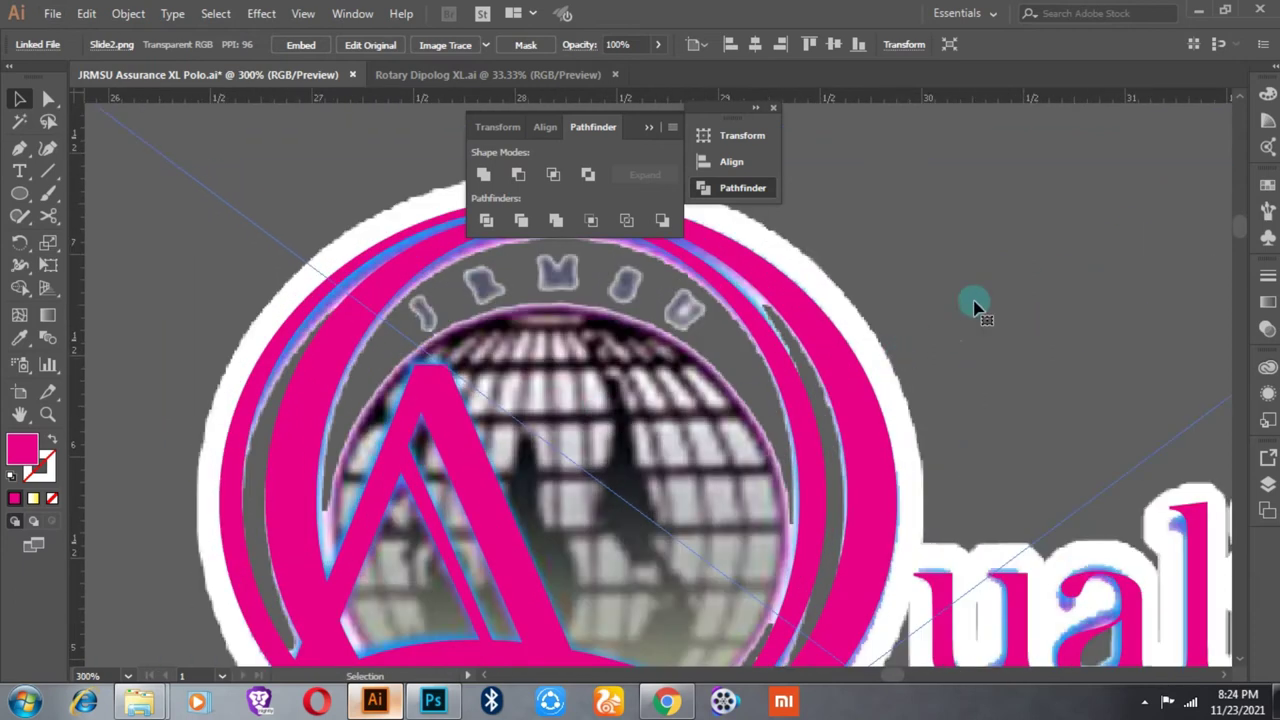
double_click(25, 447)
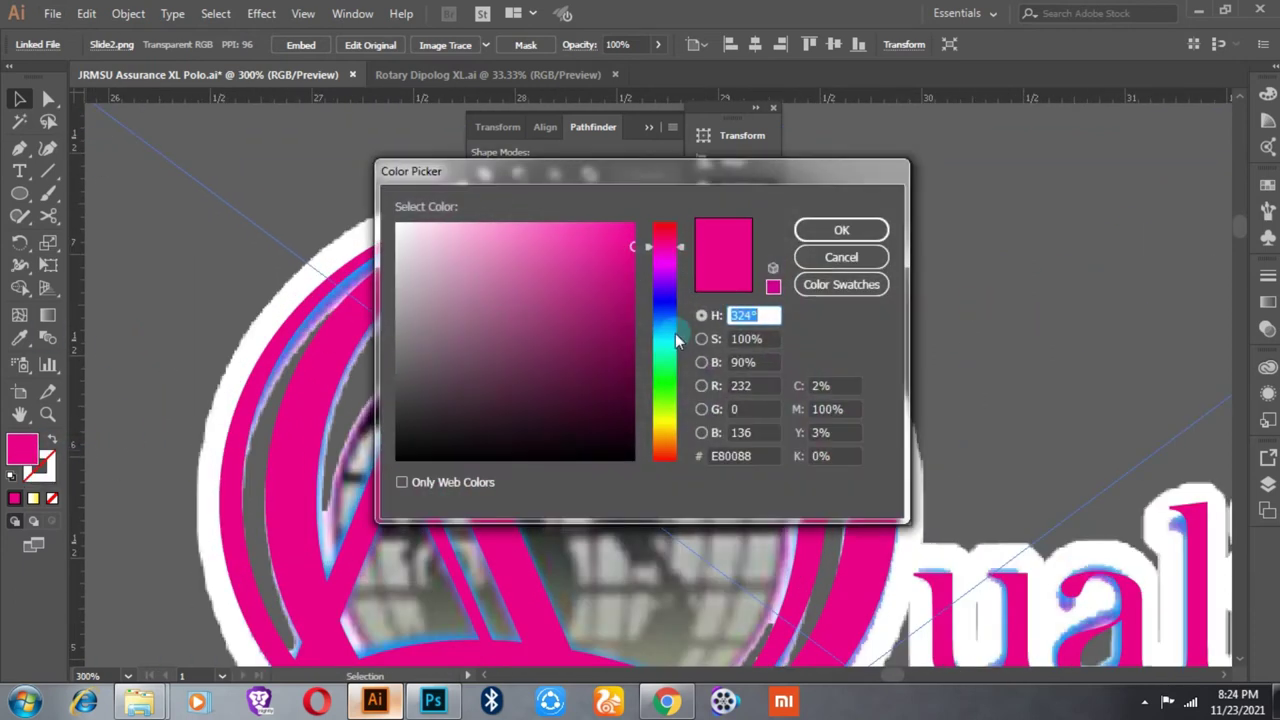
left_click(663, 335)
left_click(837, 228)
scroll(910, 375, "down", 2)
scroll(910, 375, "up", 1)
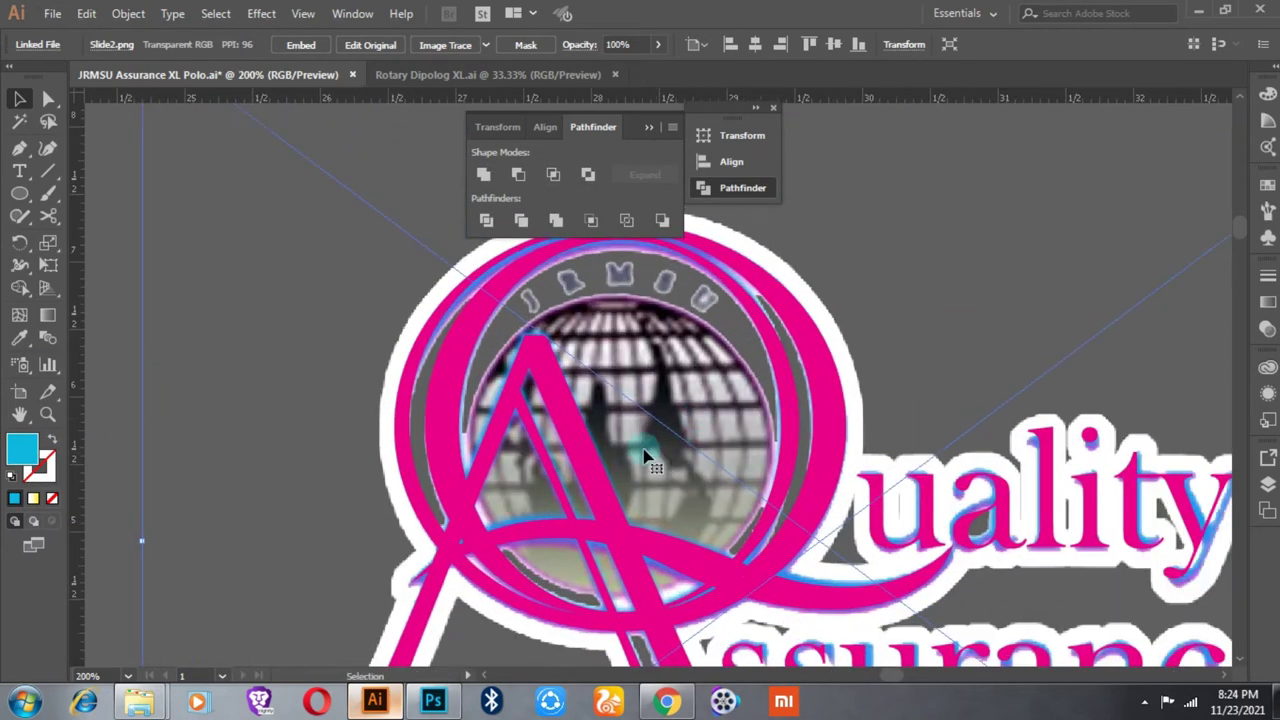
Step: Draw a circle over the globe, swap fill to stroke, and make the stroke 2 pt yellow
key("l")
left_click_drag(596, 446, 740, 590)
key("shift+x")
left_click_drag(480, 300, 469, 295)
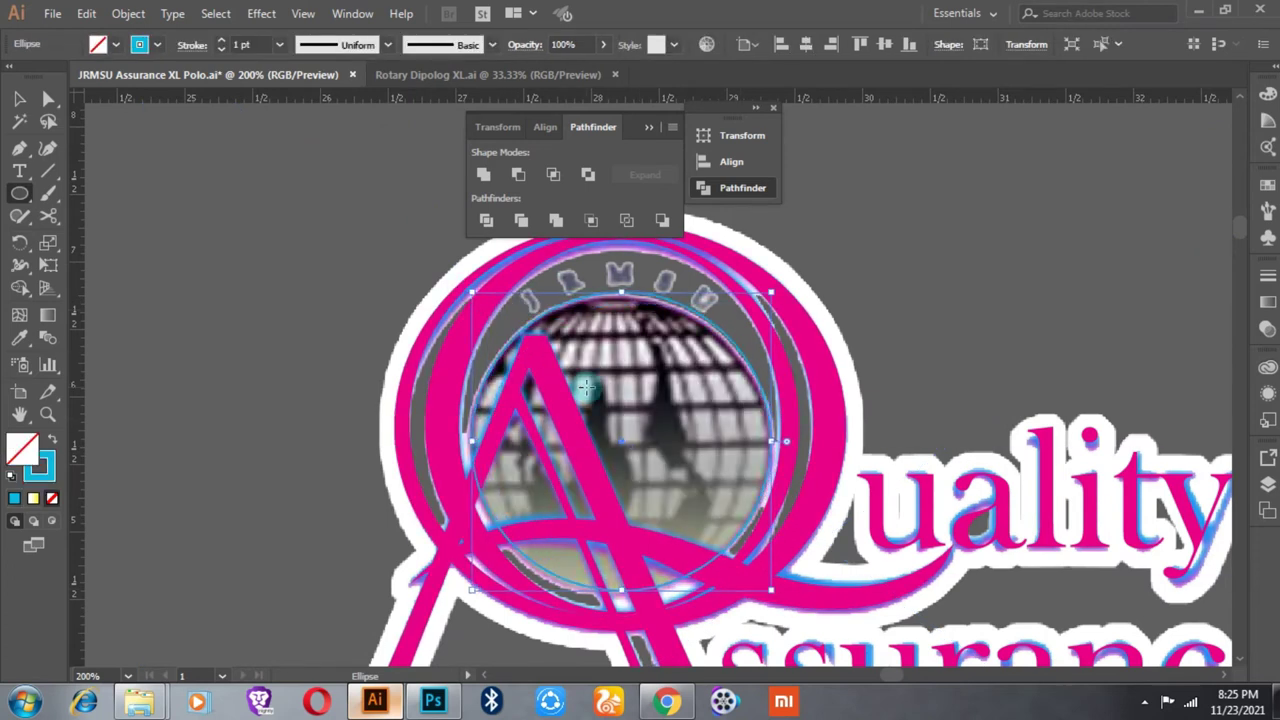
left_click(279, 44)
left_click(309, 147)
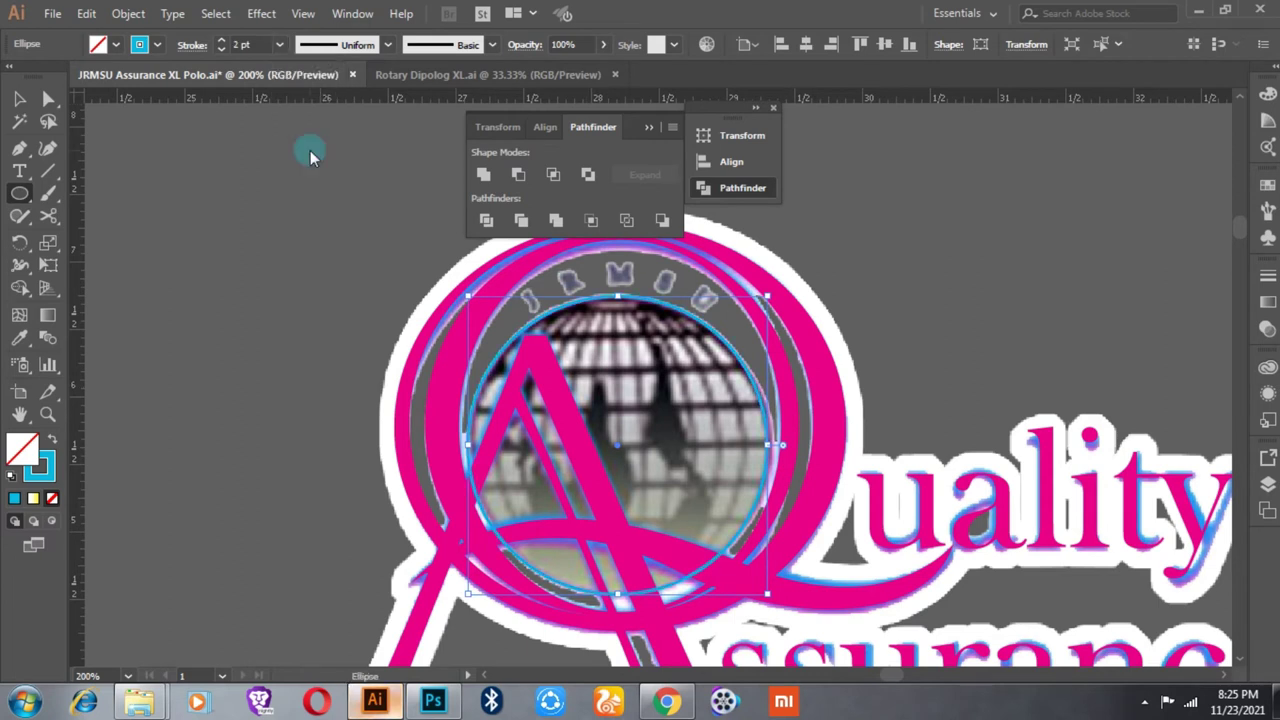
left_click(157, 45)
left_click(76, 76)
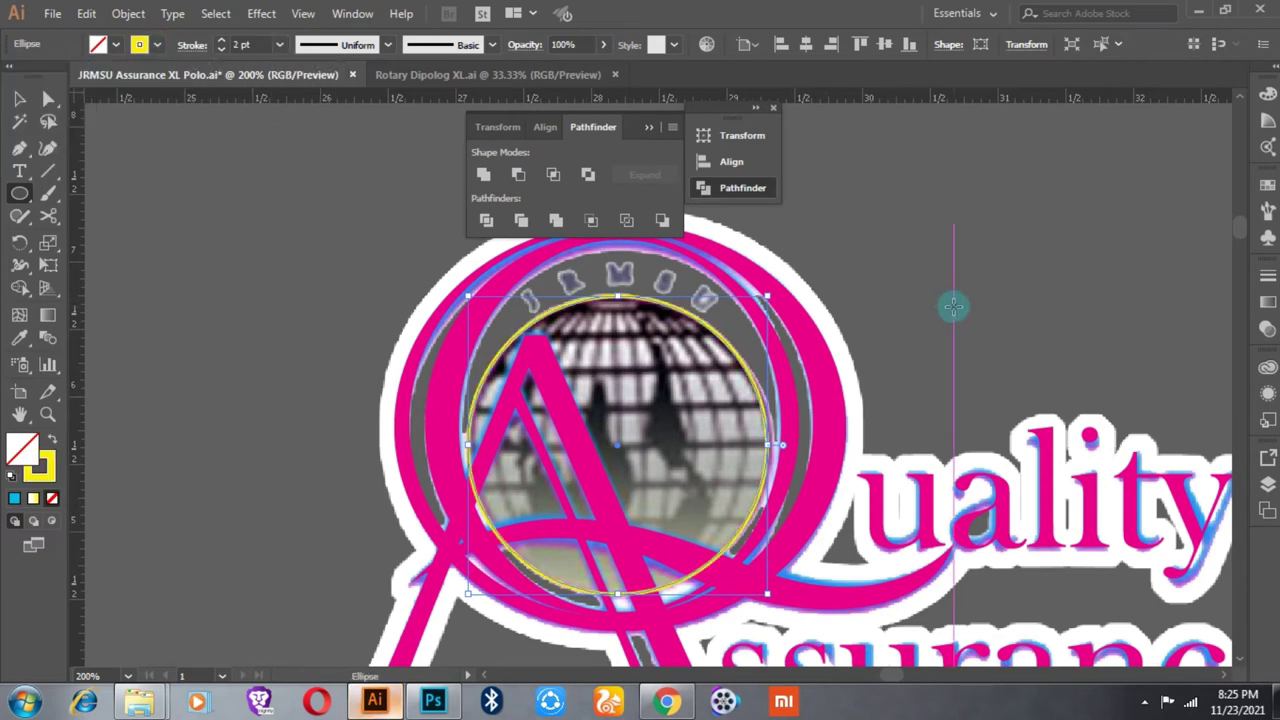
Step: Draw horizontal Pen lines across the top of the circle
key("b")
left_click(920, 320, "ctrl")
key("p")
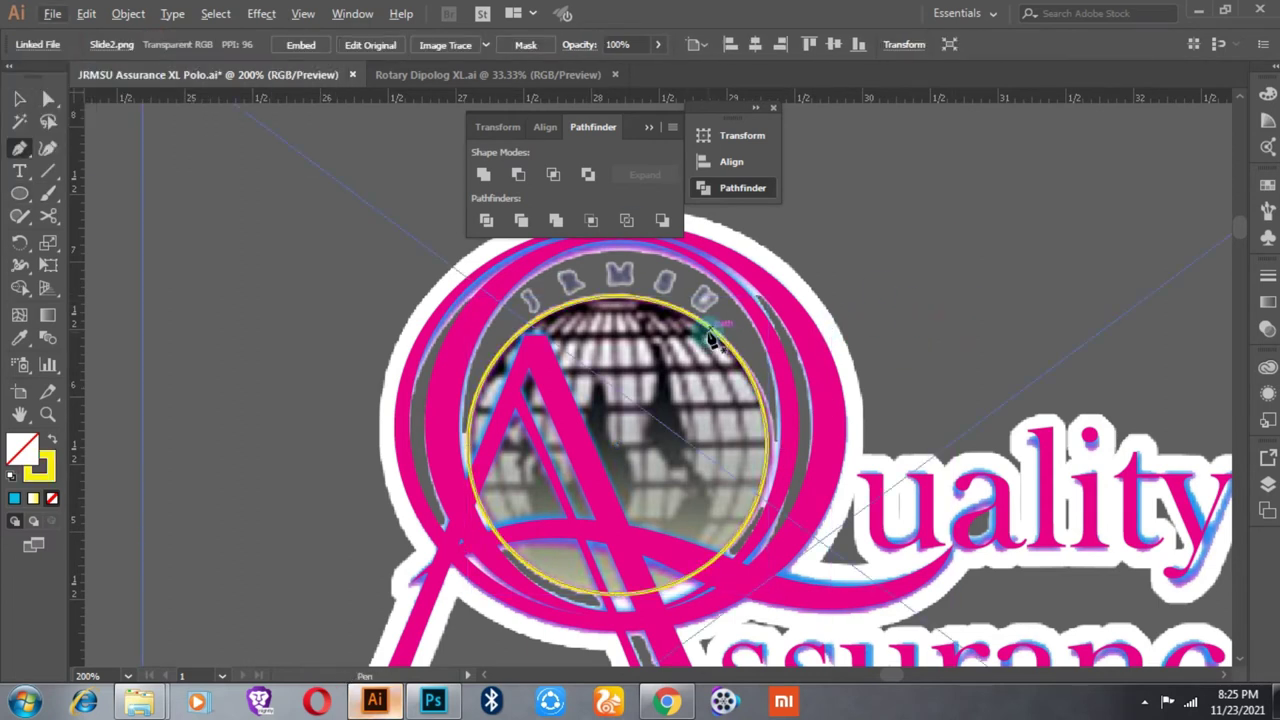
left_click(678, 314)
key("v")
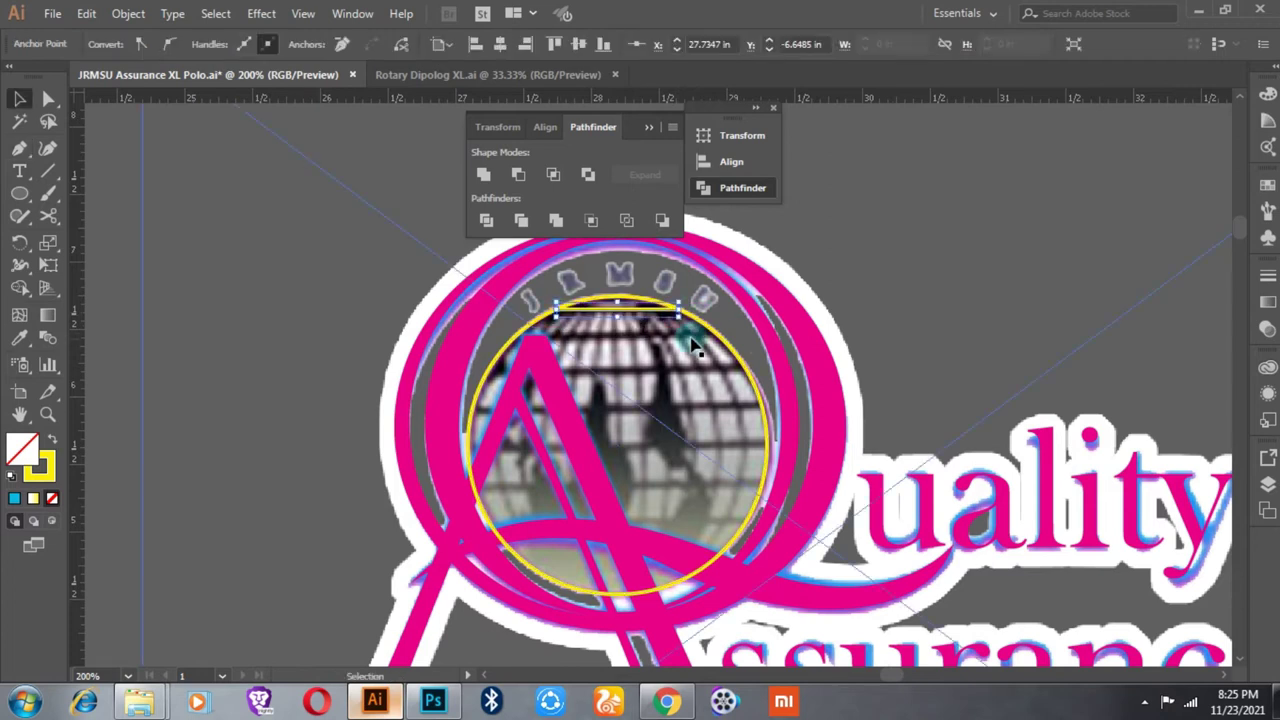
key("p")
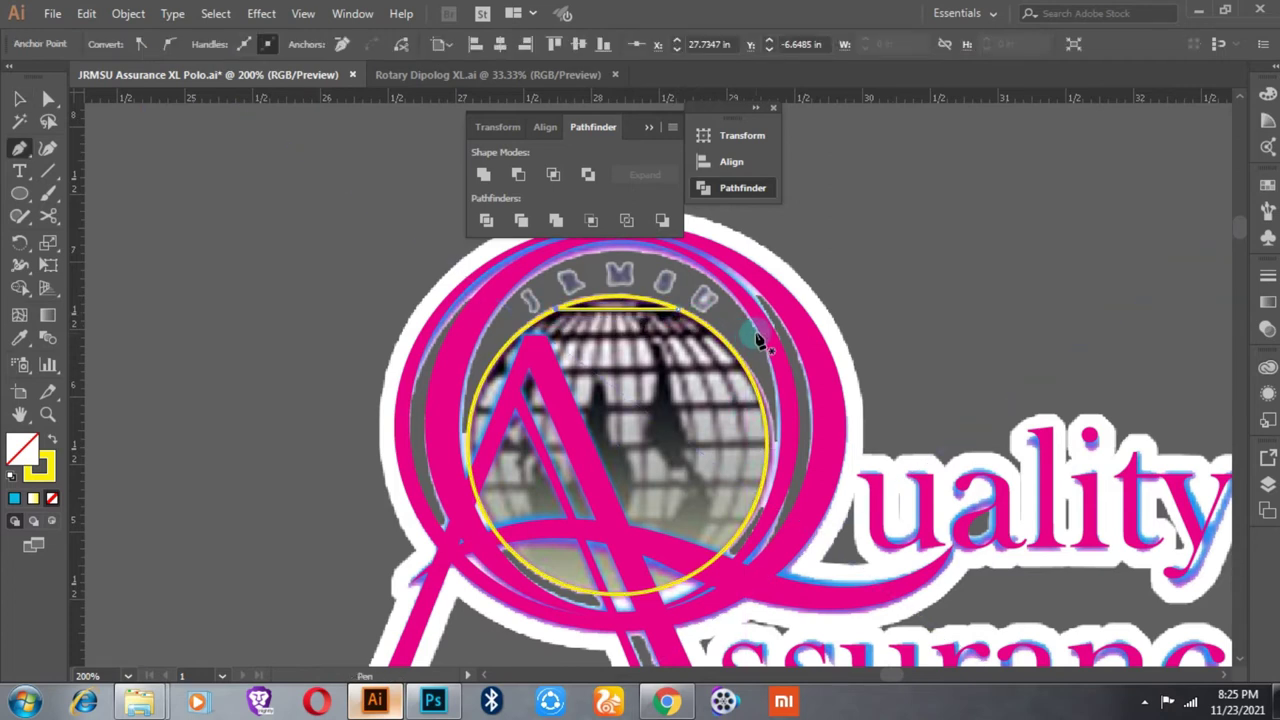
left_click(713, 330)
left_click(517, 330)
key("v")
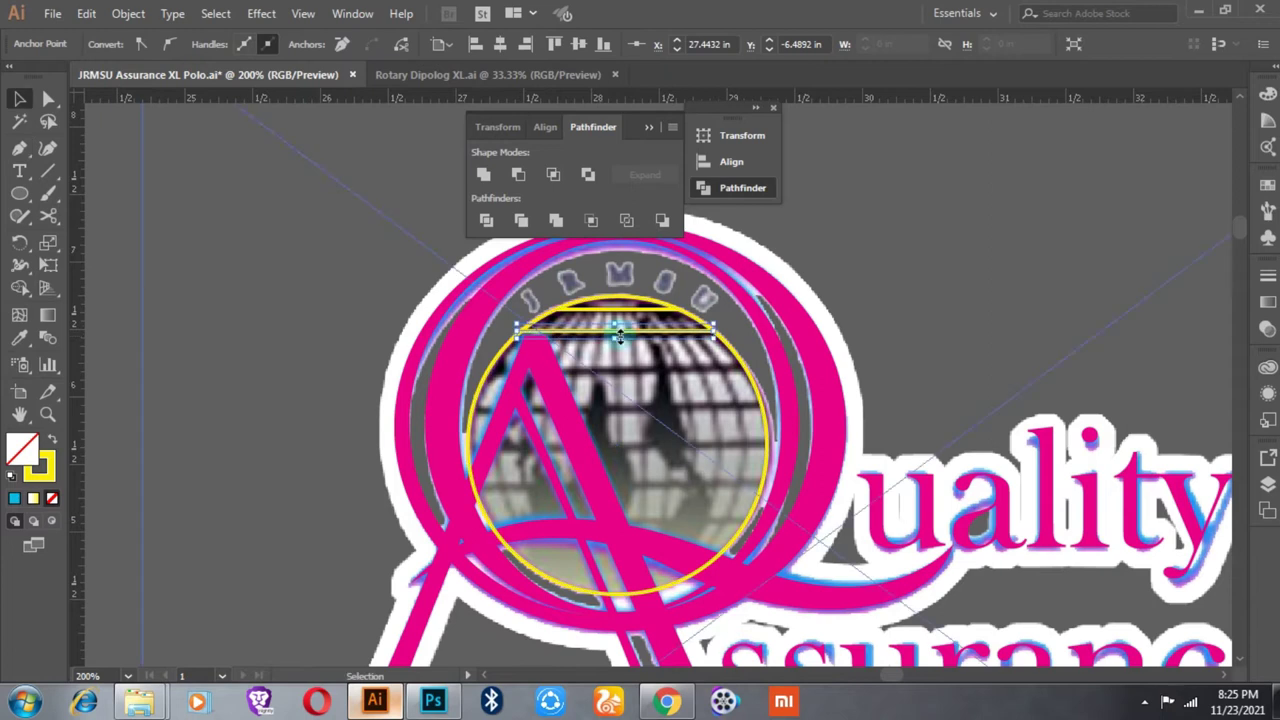
Step: Zoom in on the lines and select a line's left anchor point with Direct Selection
scroll(620, 336, "up", 1)
left_click(800, 365)
left_click(809, 400)
left_click(777, 357)
scroll(748, 362, "up", 2)
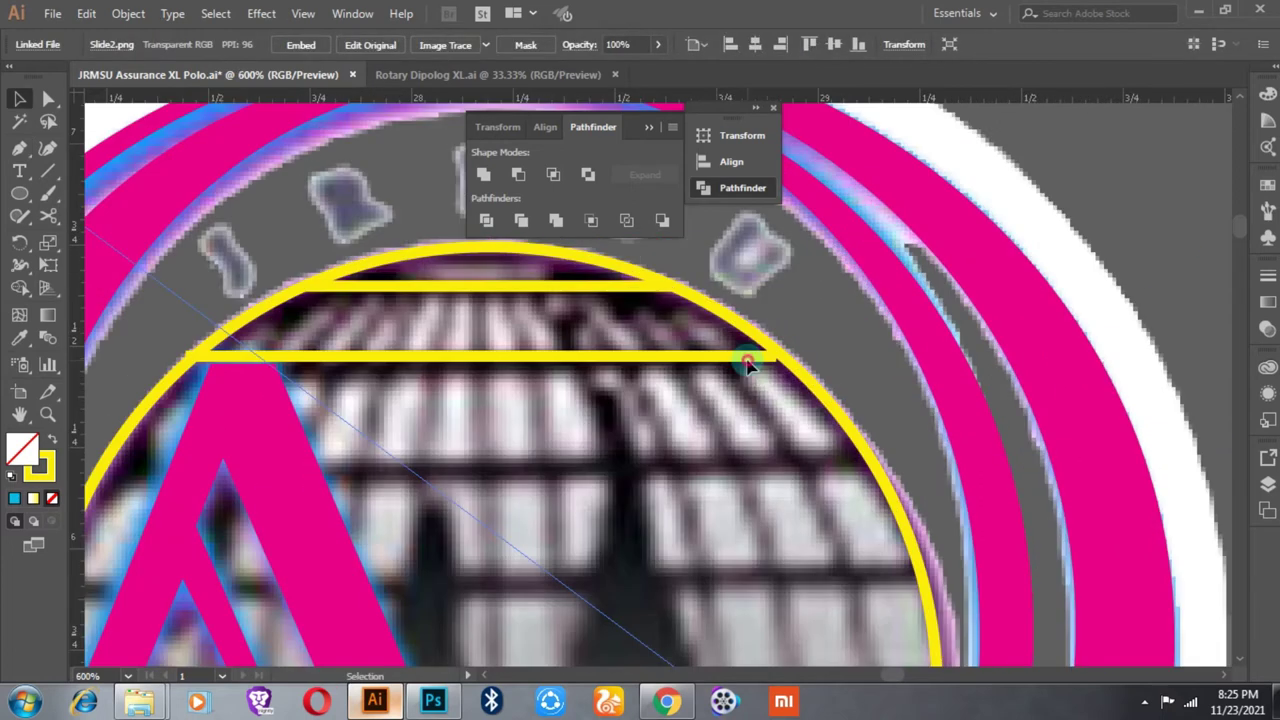
key("a")
left_click(770, 360)
scroll(419, 360, "left", 2)
scroll(418, 365, "up", 3)
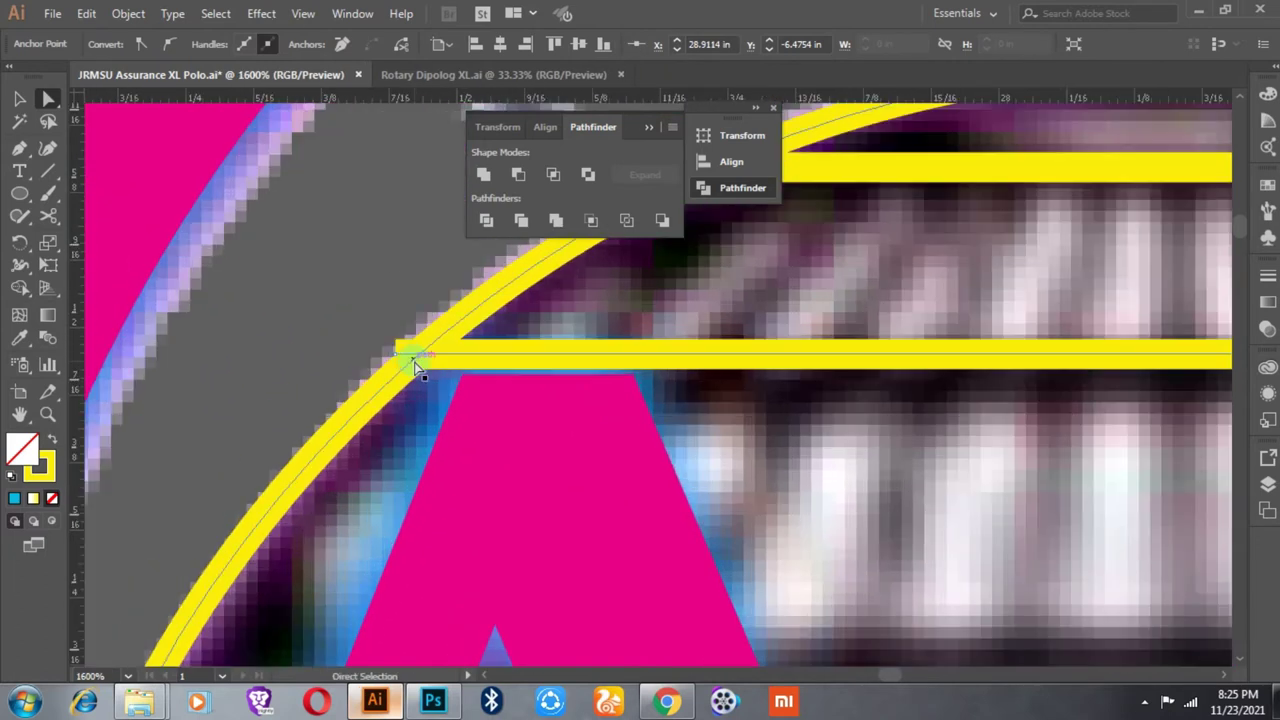
scroll(419, 358, "down", 3)
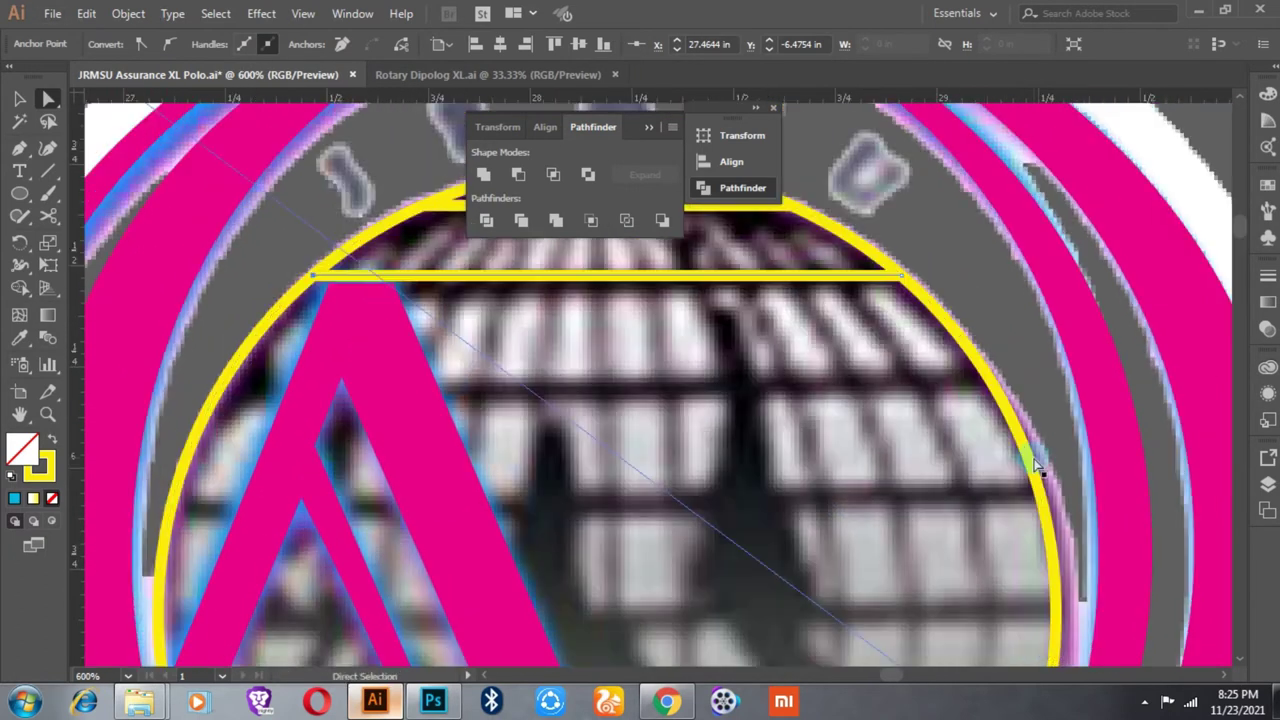
Step: Add two more horizontal latitude lines across the upper middle of the circle
key("p")
left_click(990, 381)
left_click(221, 377)
scroll(229, 371, "down", 3)
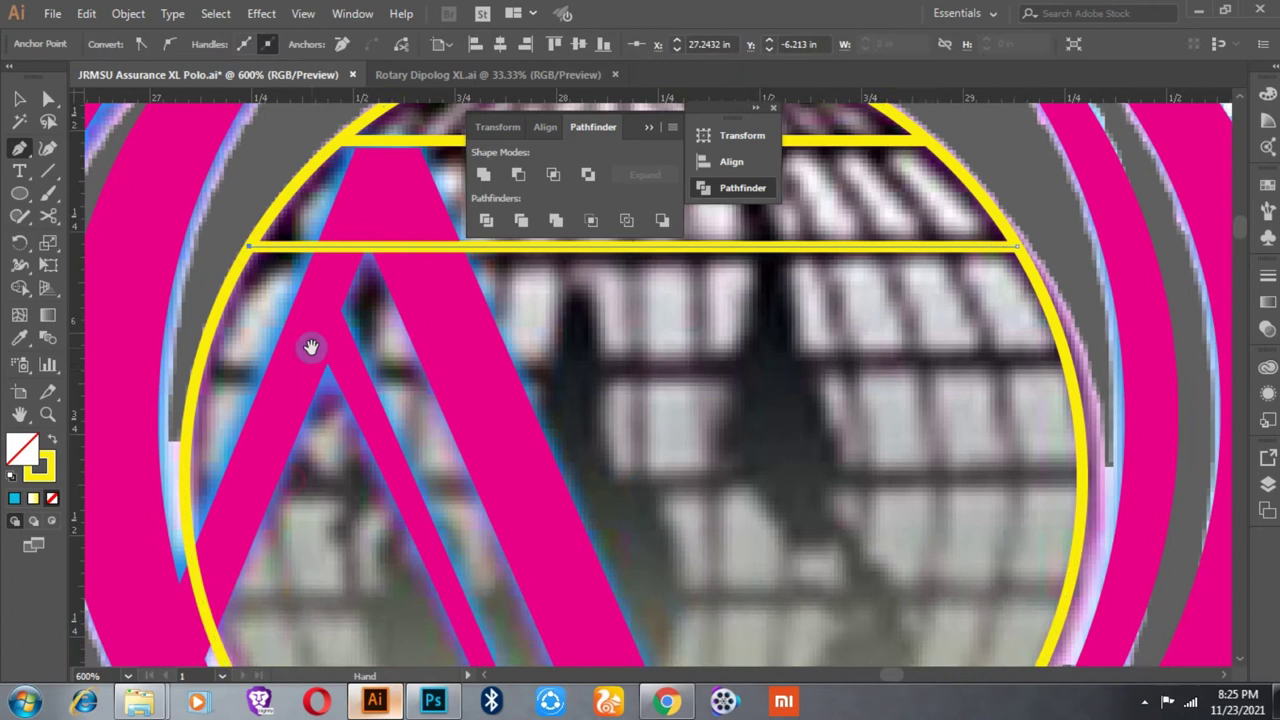
left_click(192, 370)
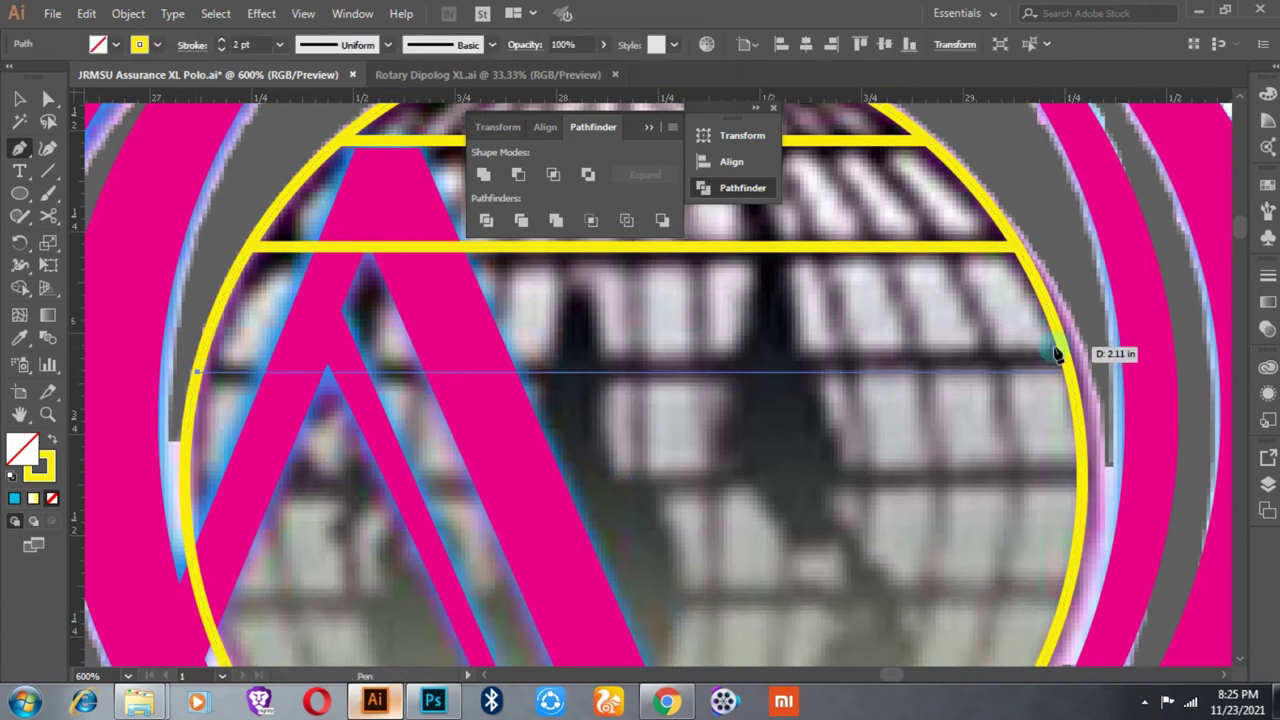
scroll(1068, 398, "down", 2)
scroll(1068, 398, "right", 2)
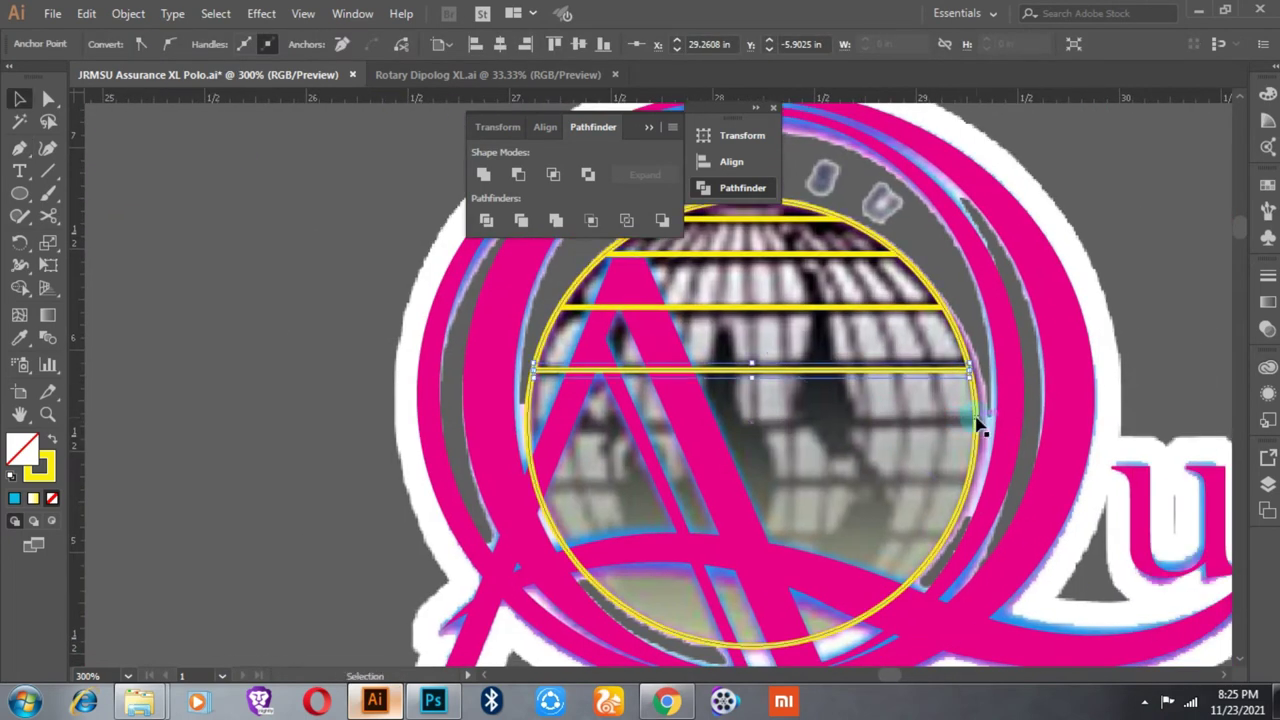
left_click(972, 422)
left_click(524, 422)
key("v")
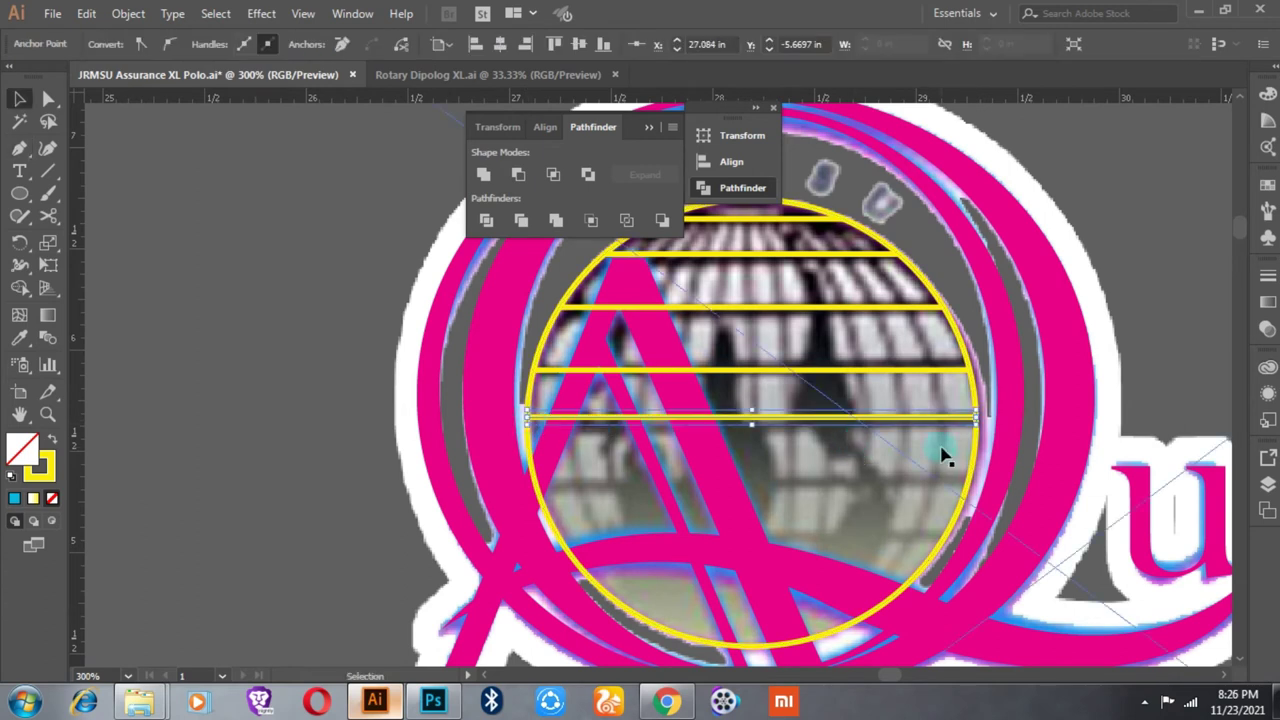
left_click(988, 370)
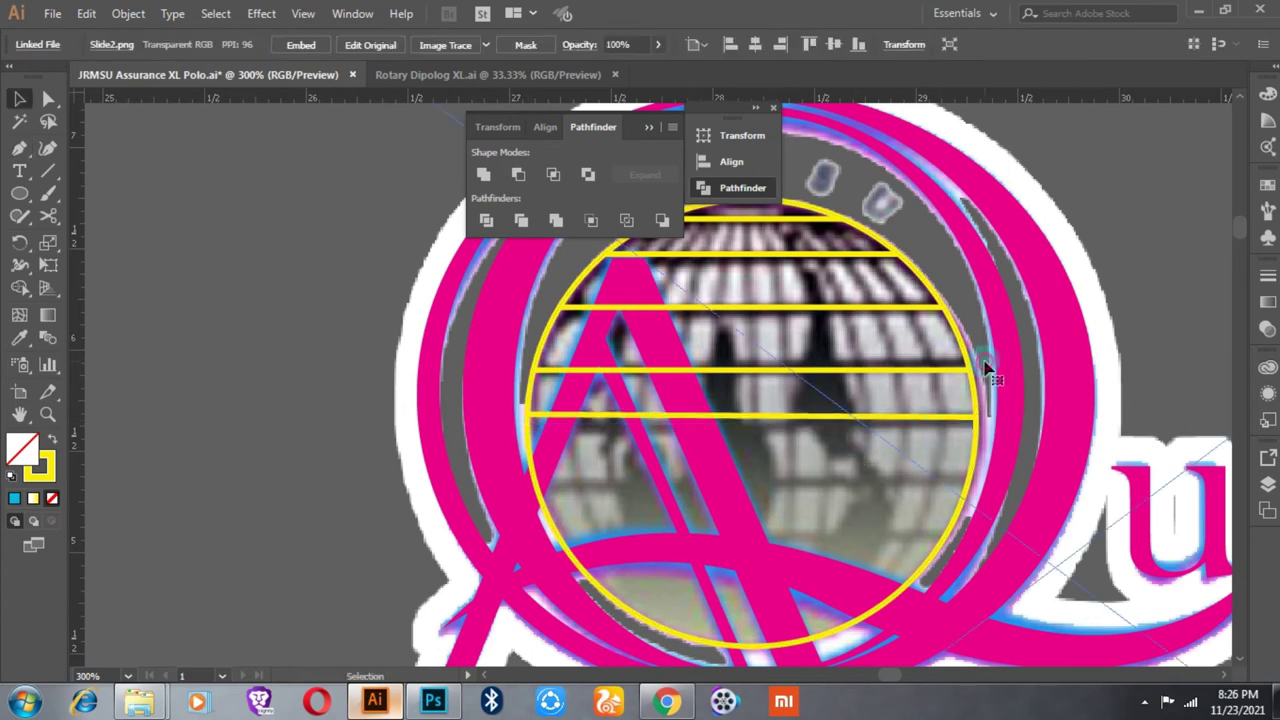
left_click(923, 428)
left_click(994, 328)
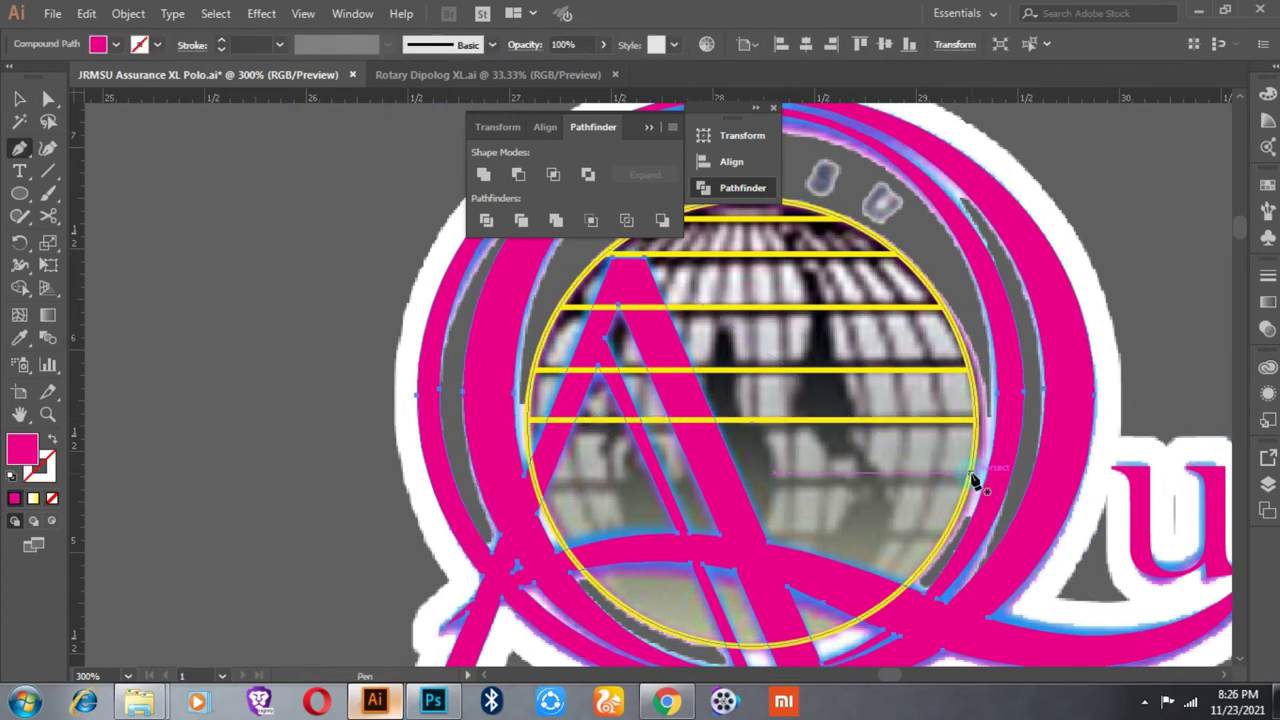
Step: Draw the lower latitude lines down toward the circle's bottom
left_click(540, 476)
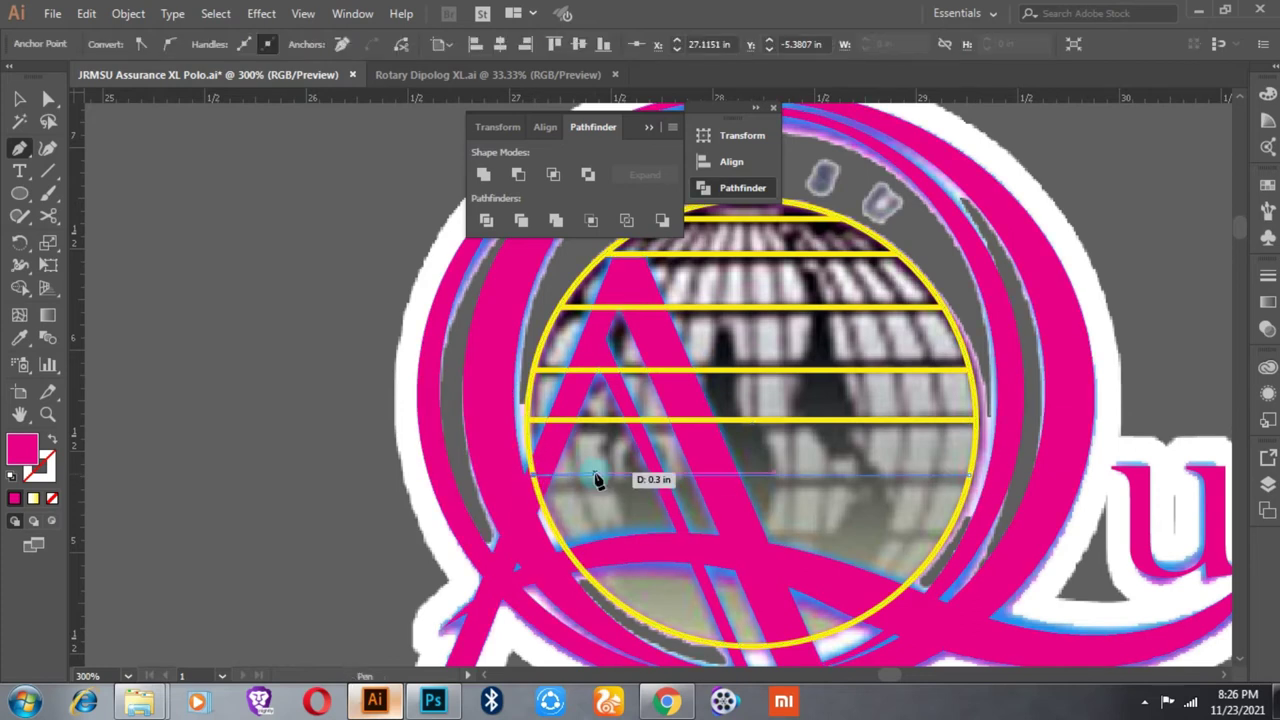
left_click(972, 476)
left_click(945, 540)
left_click(563, 542)
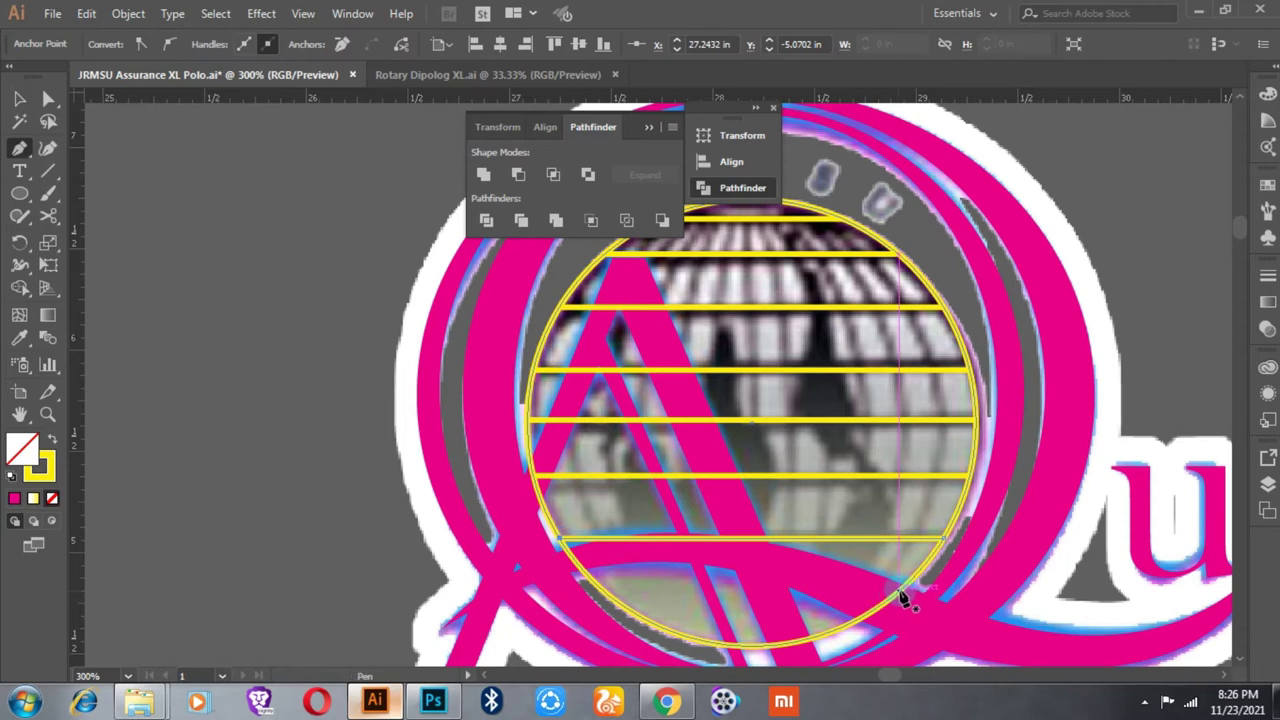
key("Escape")
left_click(613, 590)
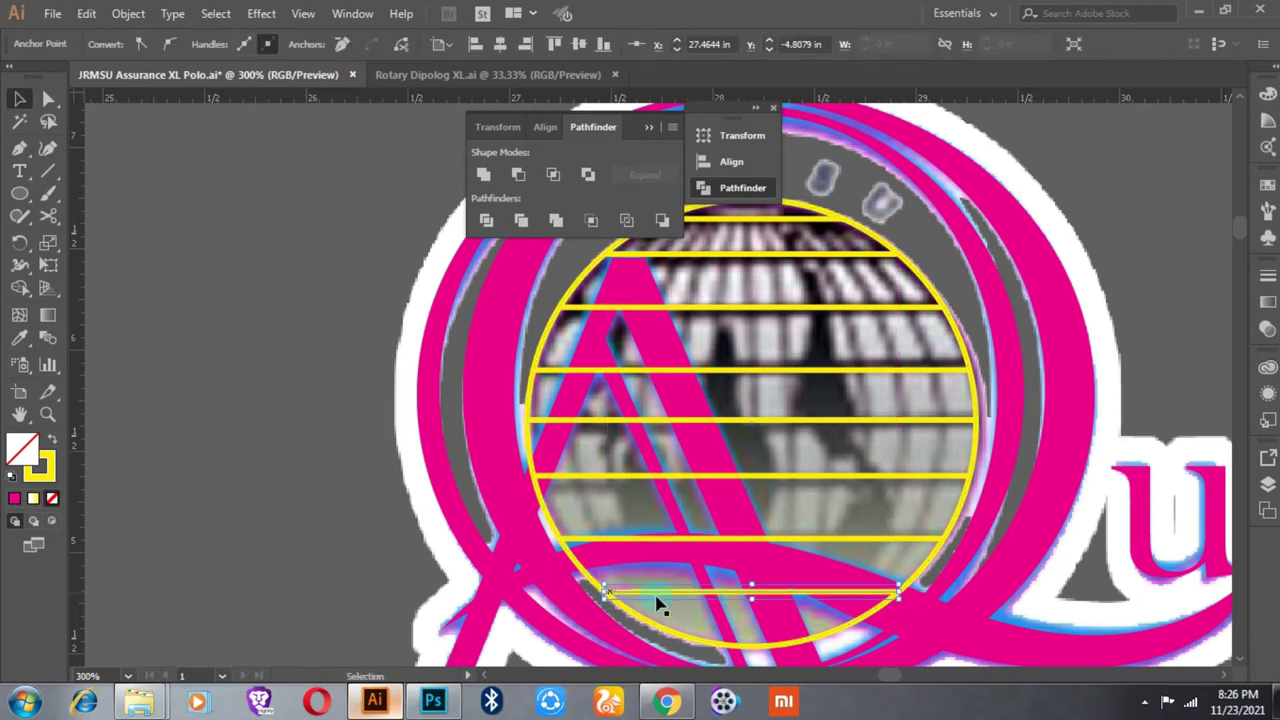
key("ctrl+minus")
key("v")
left_click(1043, 398)
key("p")
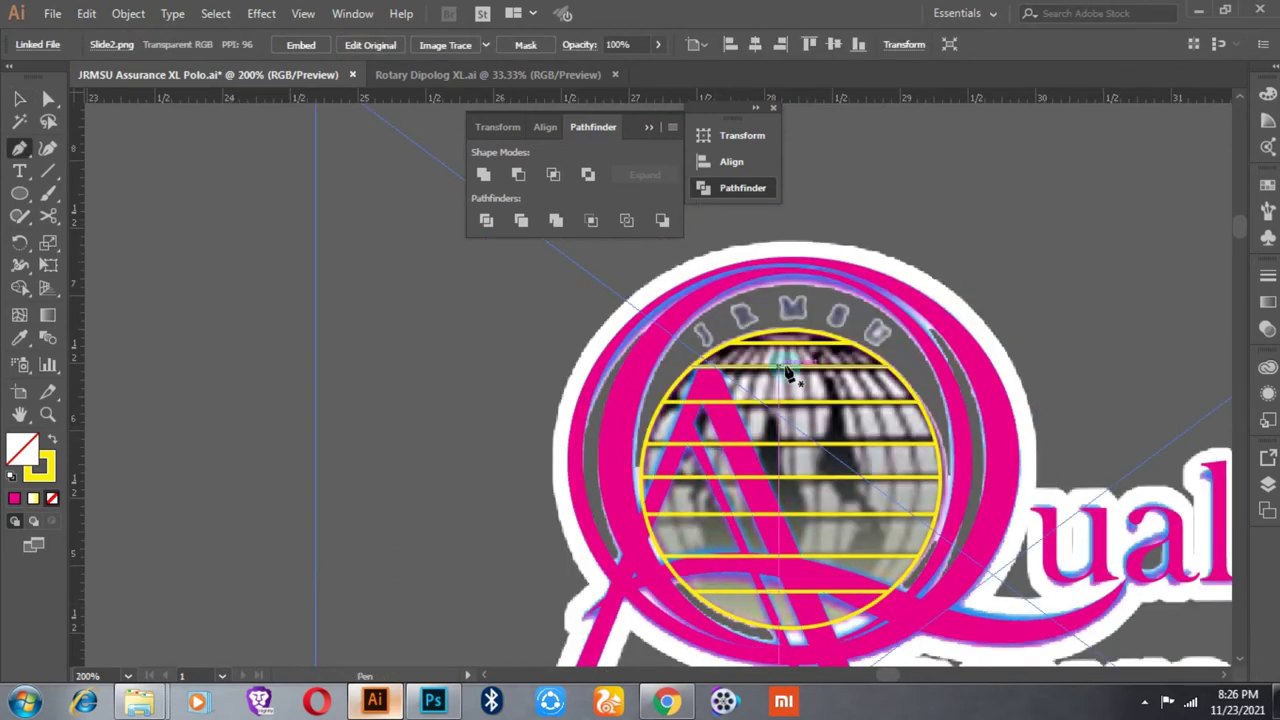
key("ctrl+plus")
Step: Draw a straight vertical line through the globe's centre from top to bottom
left_click(762, 298)
key("ctrl+minus")
key("ctrl+minus")
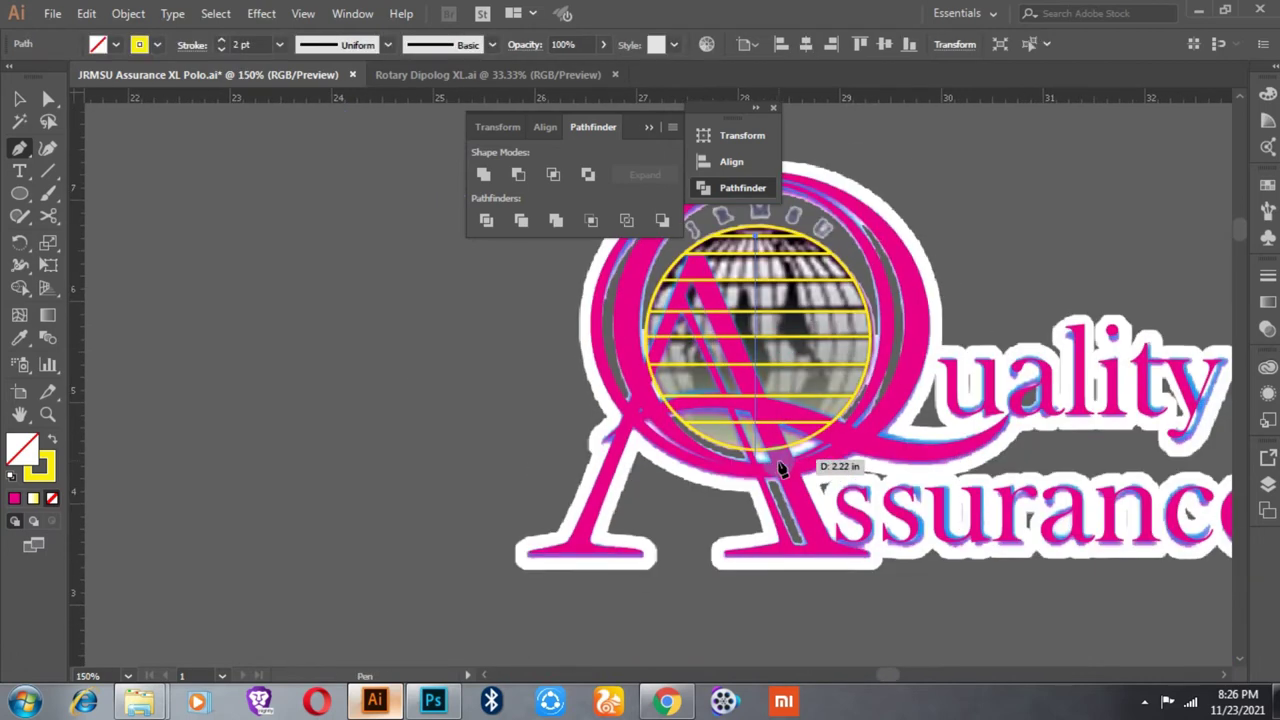
left_click(762, 450)
left_click(965, 215)
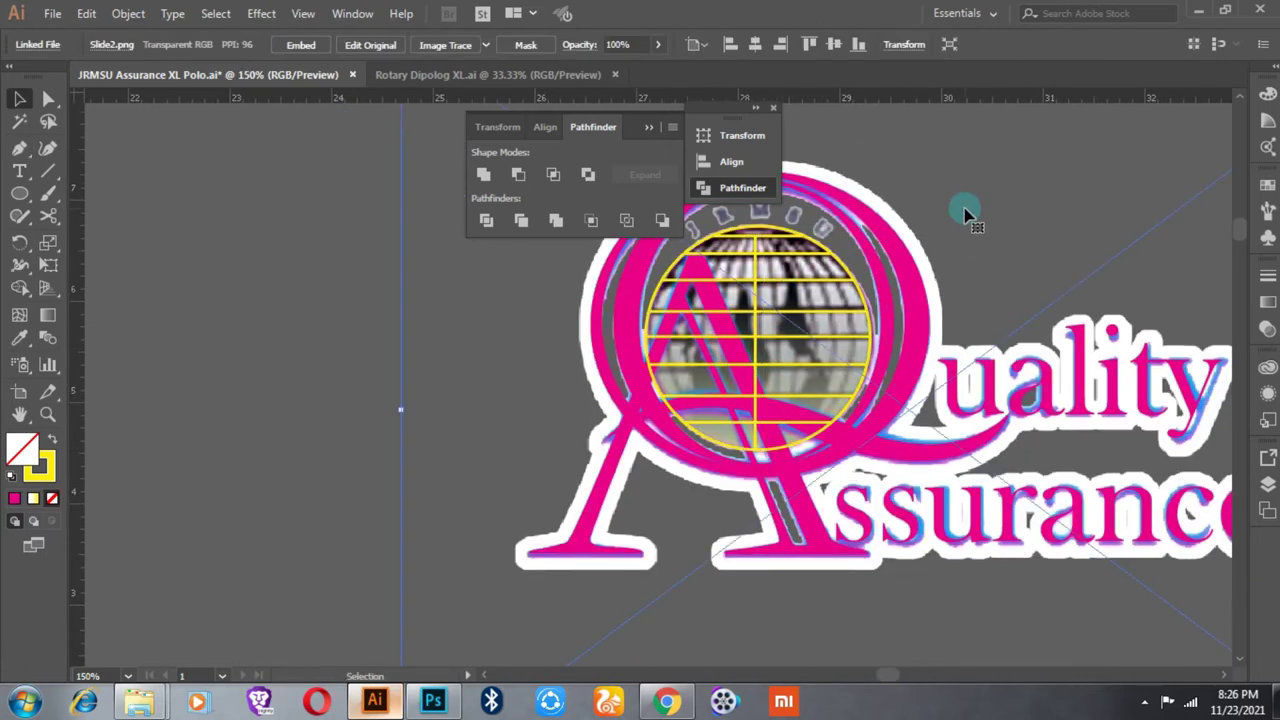
key("p")
key("ctrl+plus")
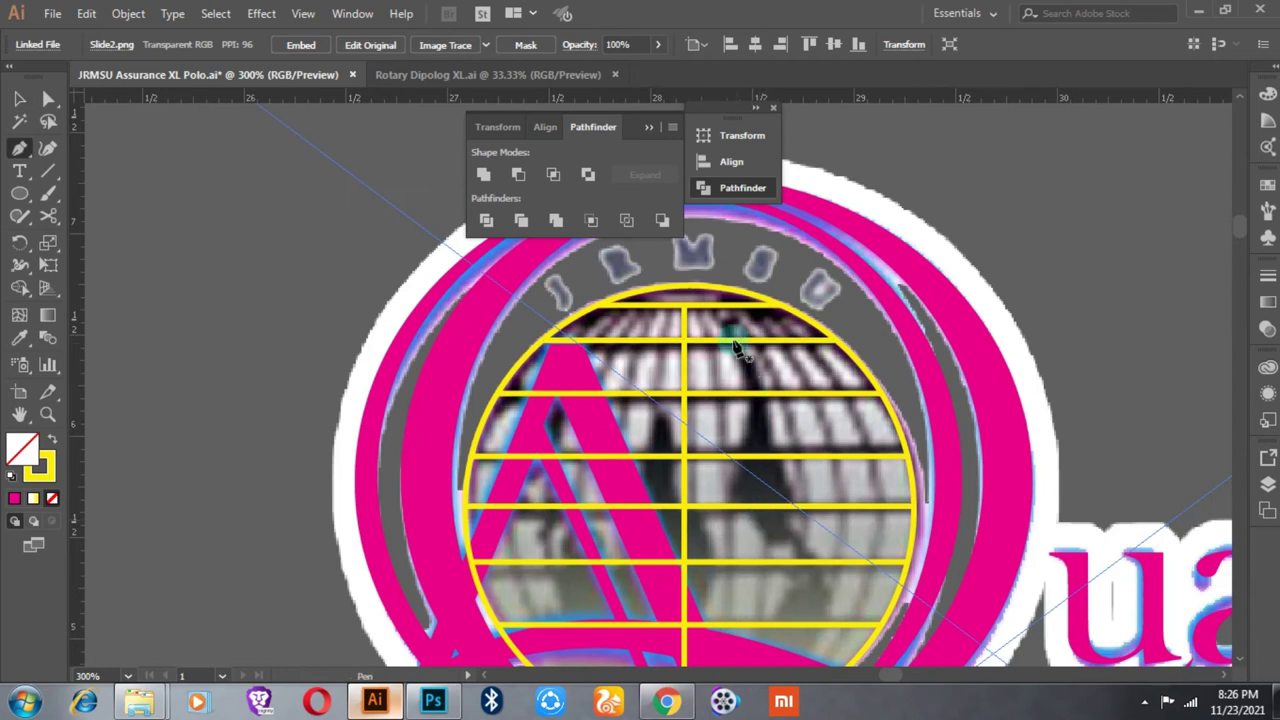
Step: Draw the first curved meridians from the globe's top to its bottom
left_click(732, 492)
key("ctrl+minus")
mouse_move(732, 492)
left_mouse_down()
mouse_move(727, 507)
mouse_move(745, 398)
mouse_move(730, 508)
left_mouse_up()
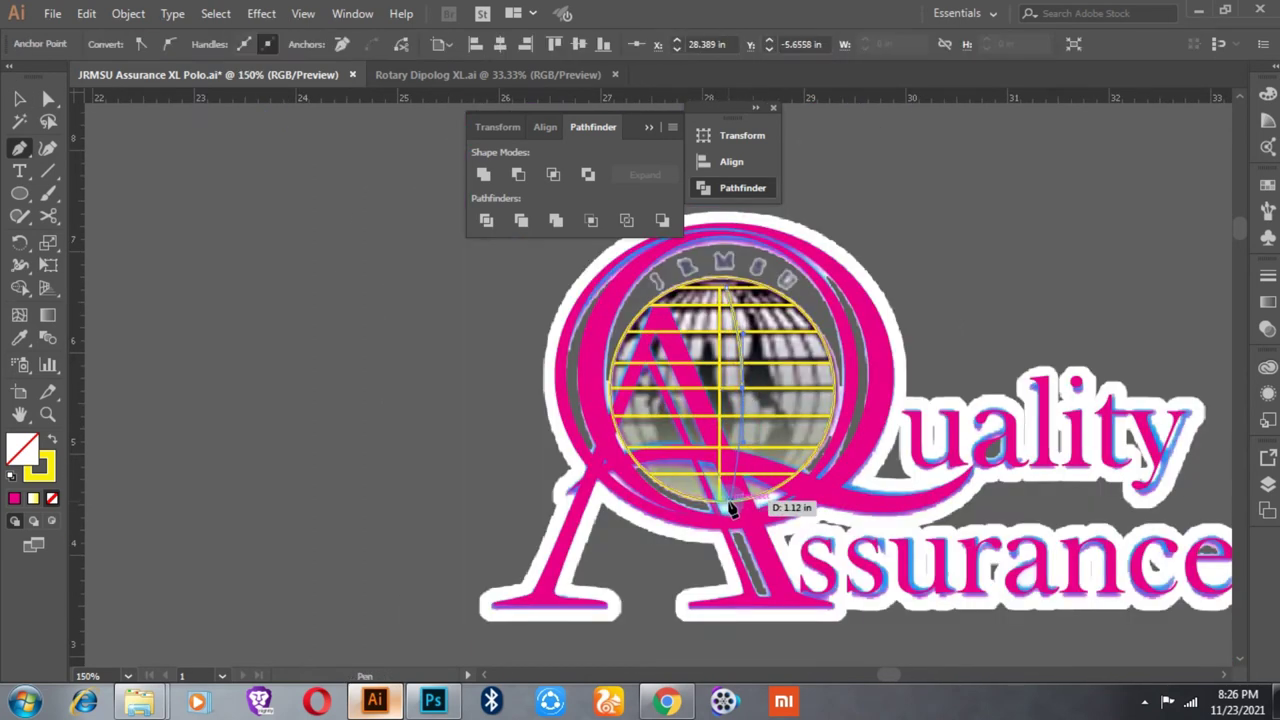
key("v")
left_click(872, 325)
key("p")
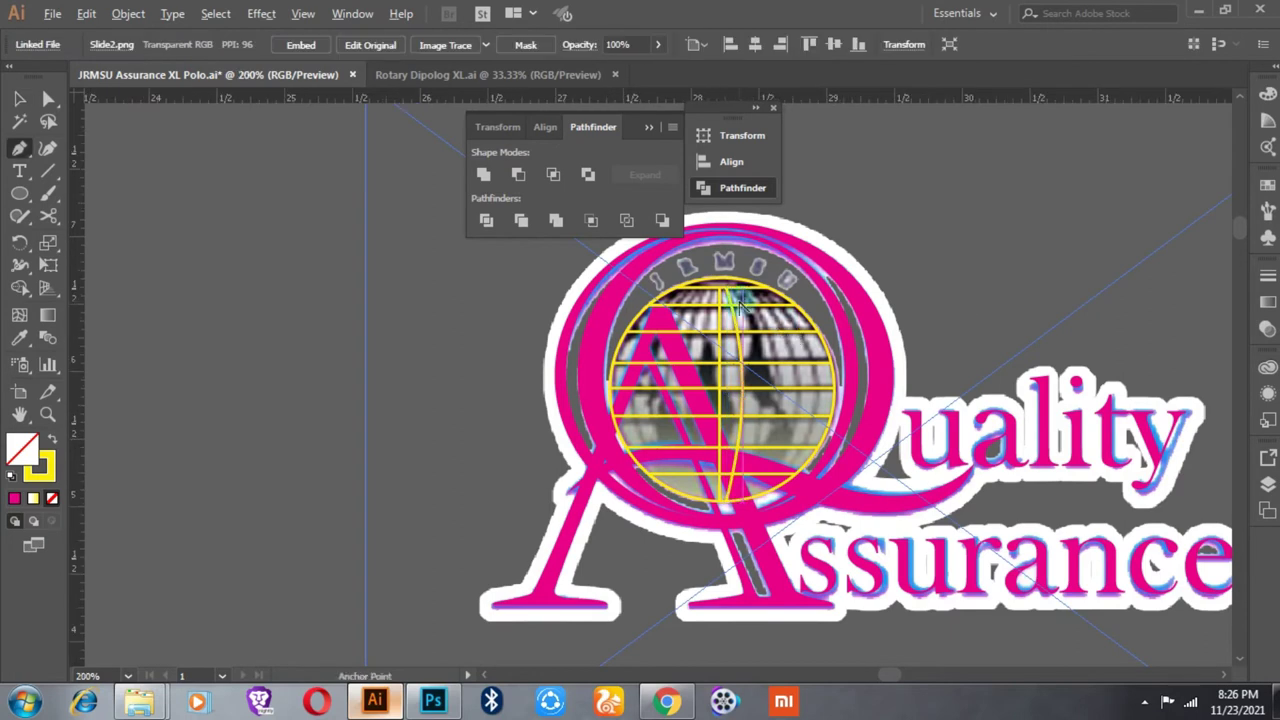
key("ctrl+plus")
mouse_move(737, 280)
left_mouse_down()
mouse_move(775, 388)
mouse_move(777, 449)
left_mouse_up()
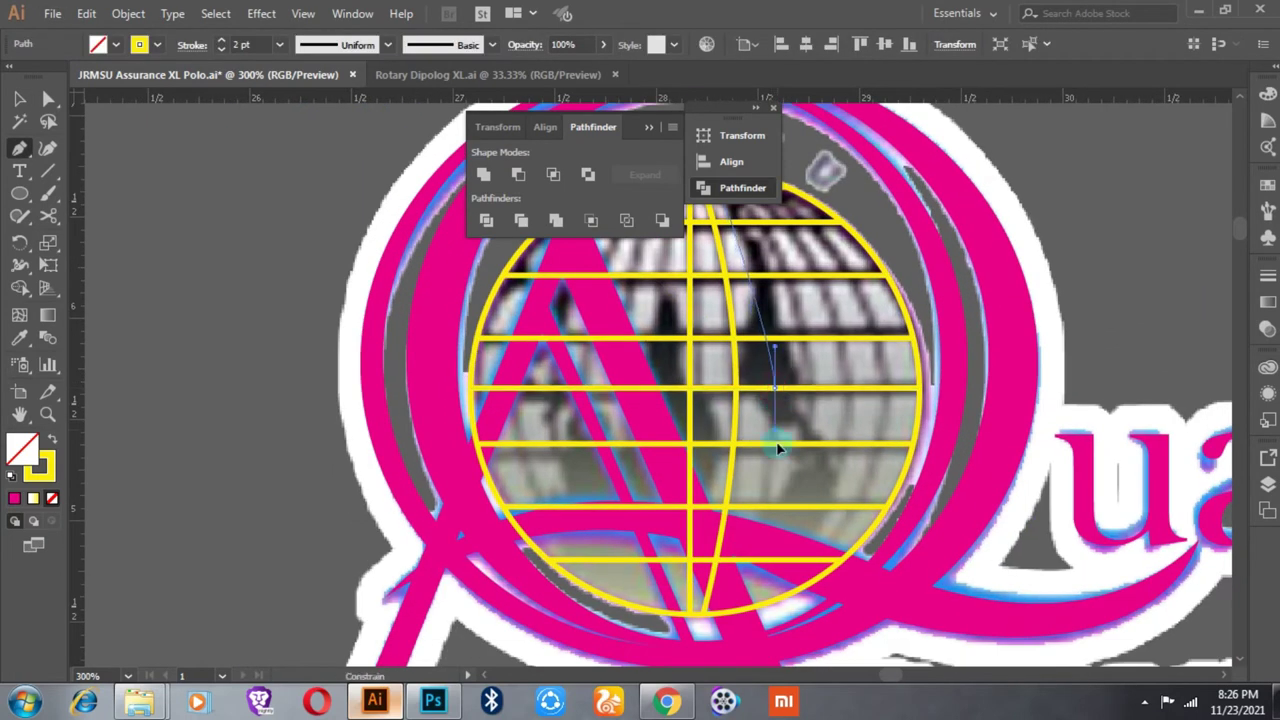
left_click_drag(740, 604, 728, 620)
key("ctrl+minus")
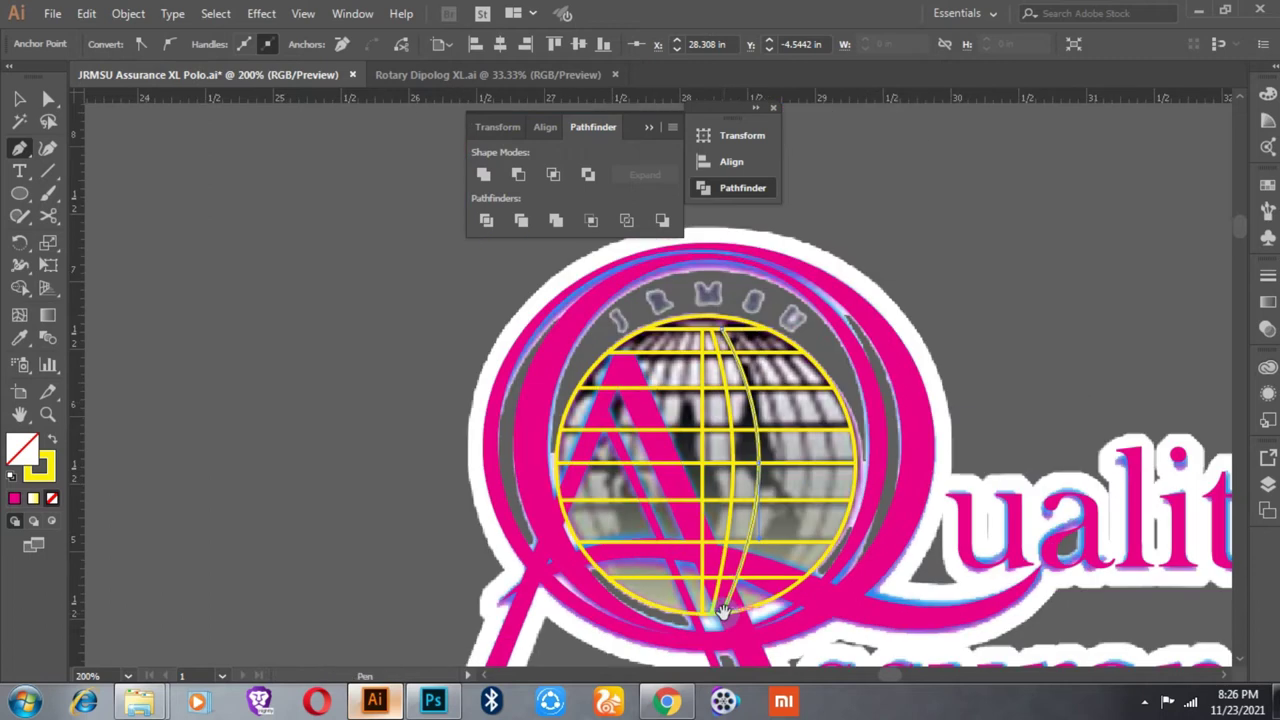
left_click(735, 337)
Step: Add further curved meridians out to the right edge, then select all the meridians
left_click_drag(737, 337, 785, 470)
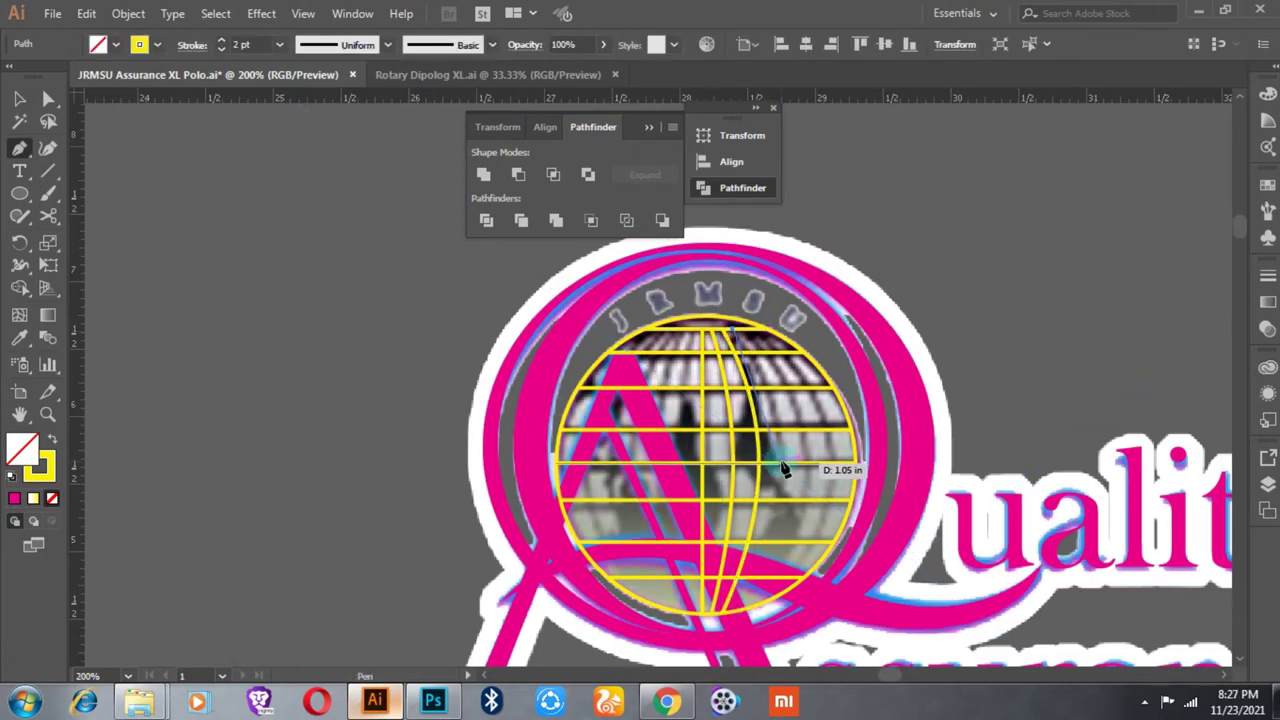
left_click_drag(740, 610, 751, 594)
left_click_drag(750, 336, 811, 471)
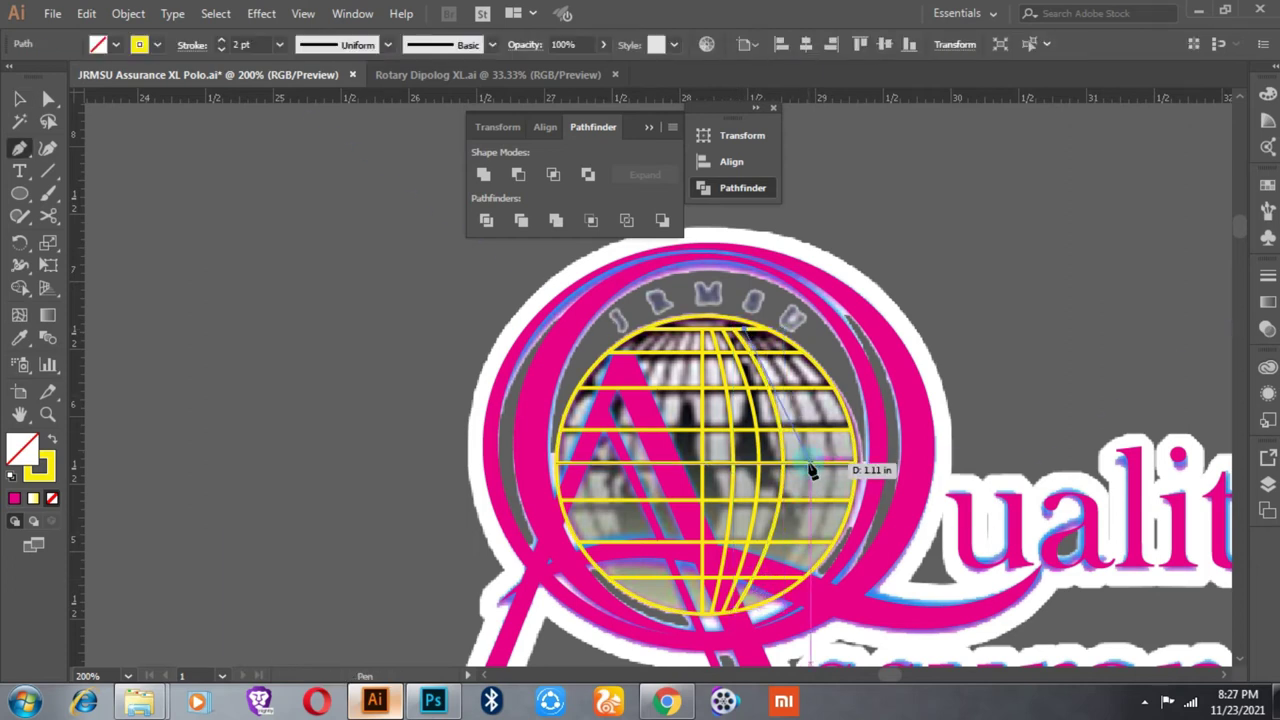
left_click_drag(750, 606, 746, 608)
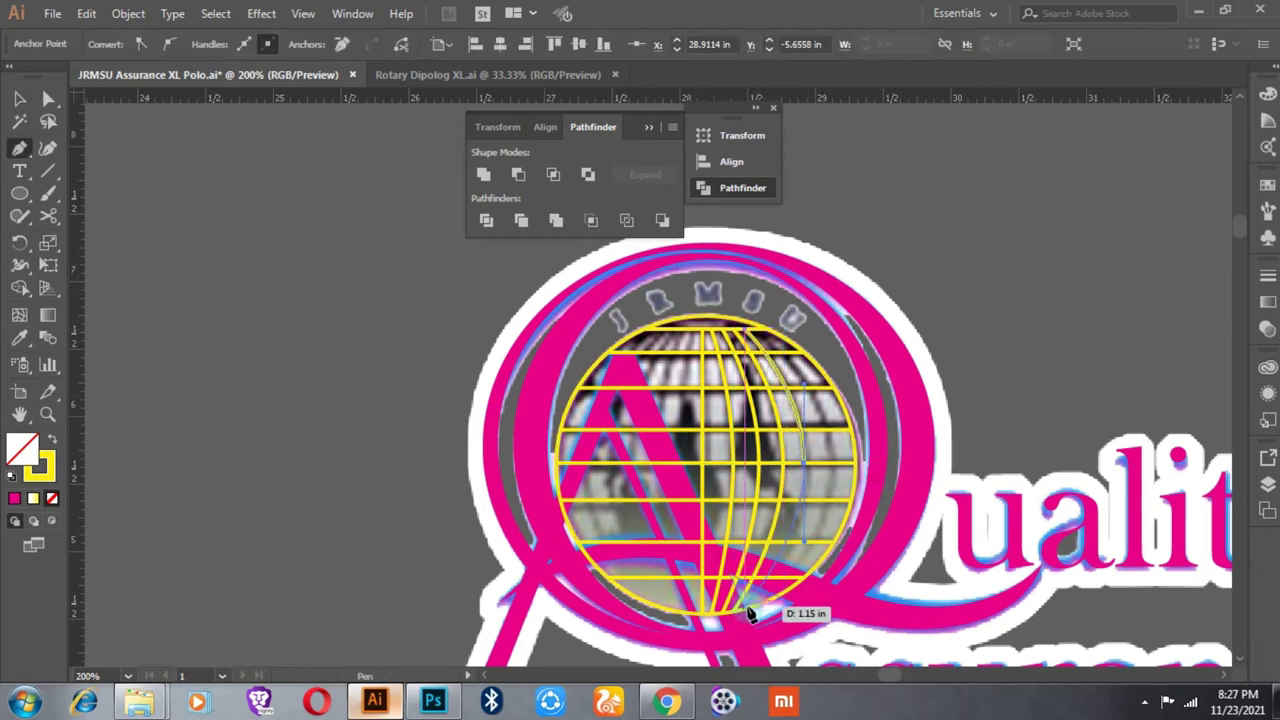
key("v")
key("p")
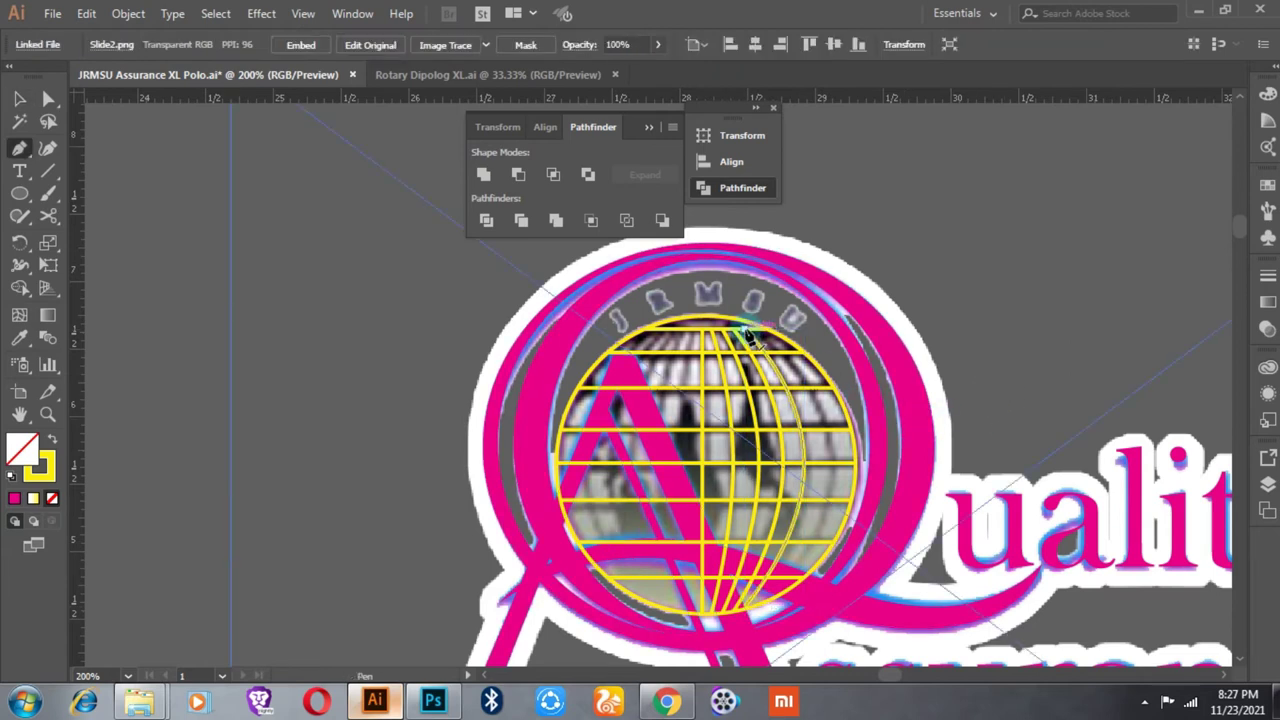
left_click_drag(836, 449, 838, 472)
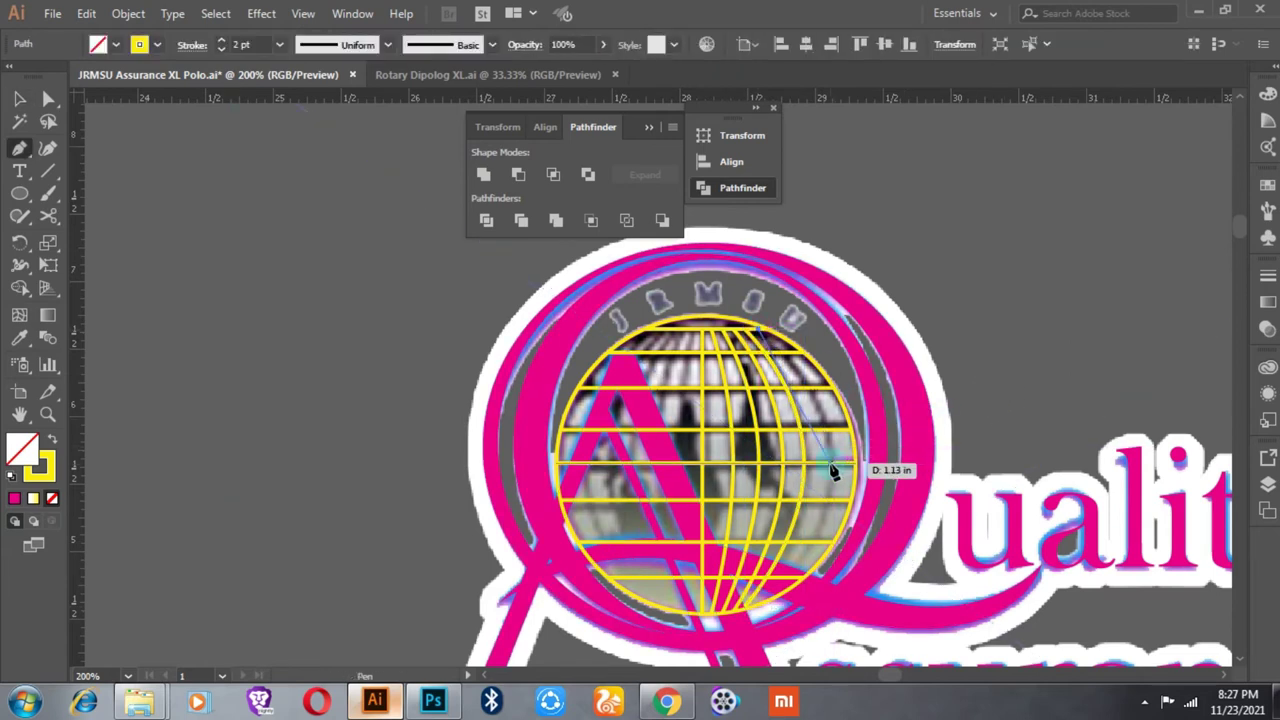
left_click_drag(775, 603, 763, 611)
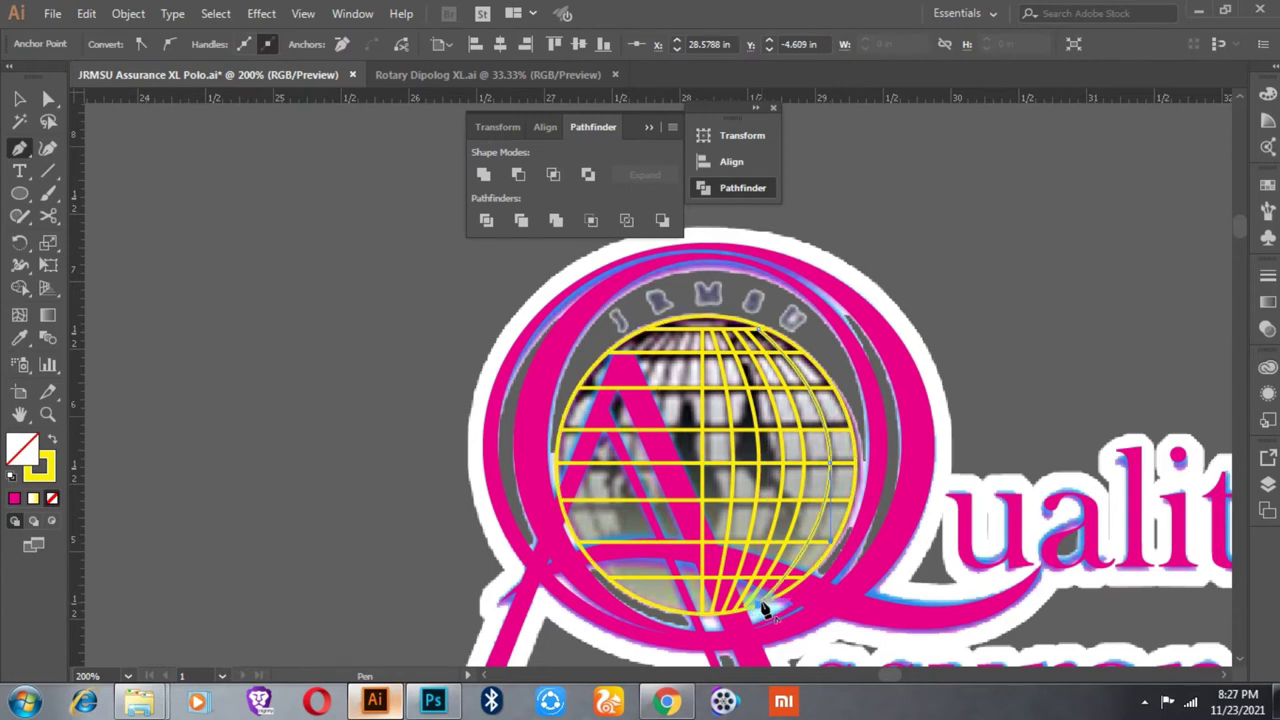
left_click(1043, 358, "ctrl")
left_click(733, 420)
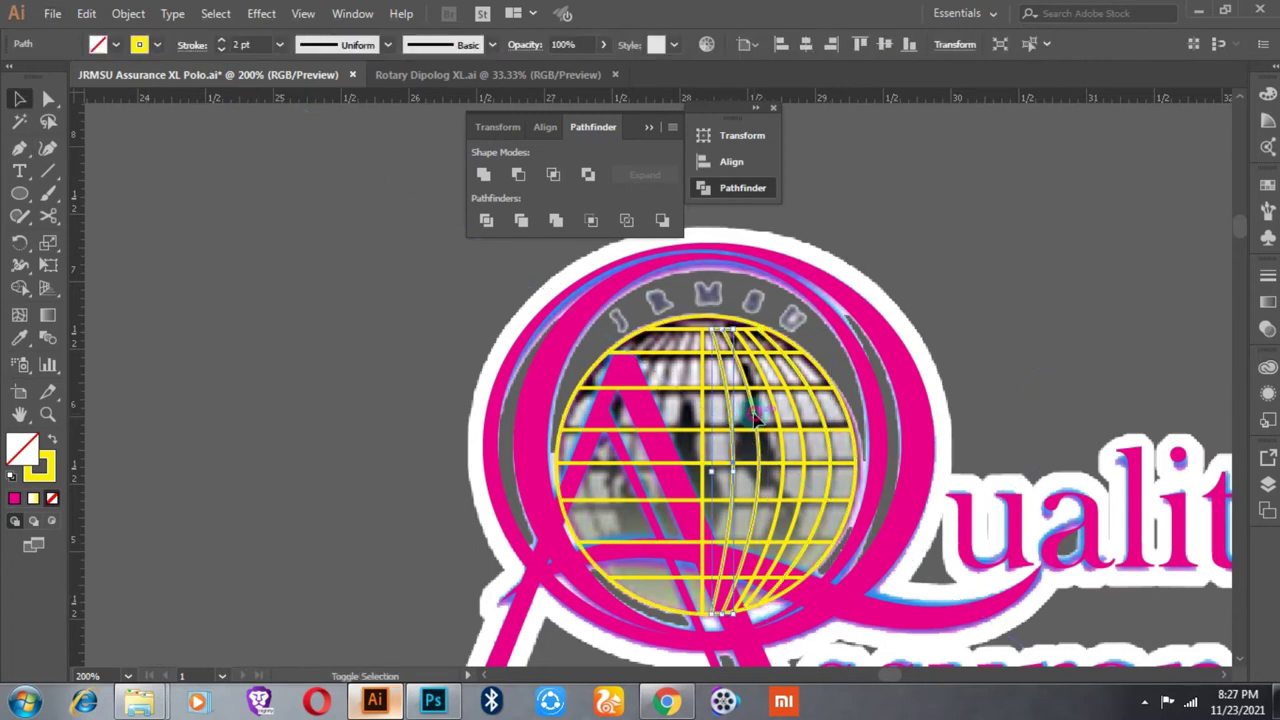
left_click(805, 420, "shift")
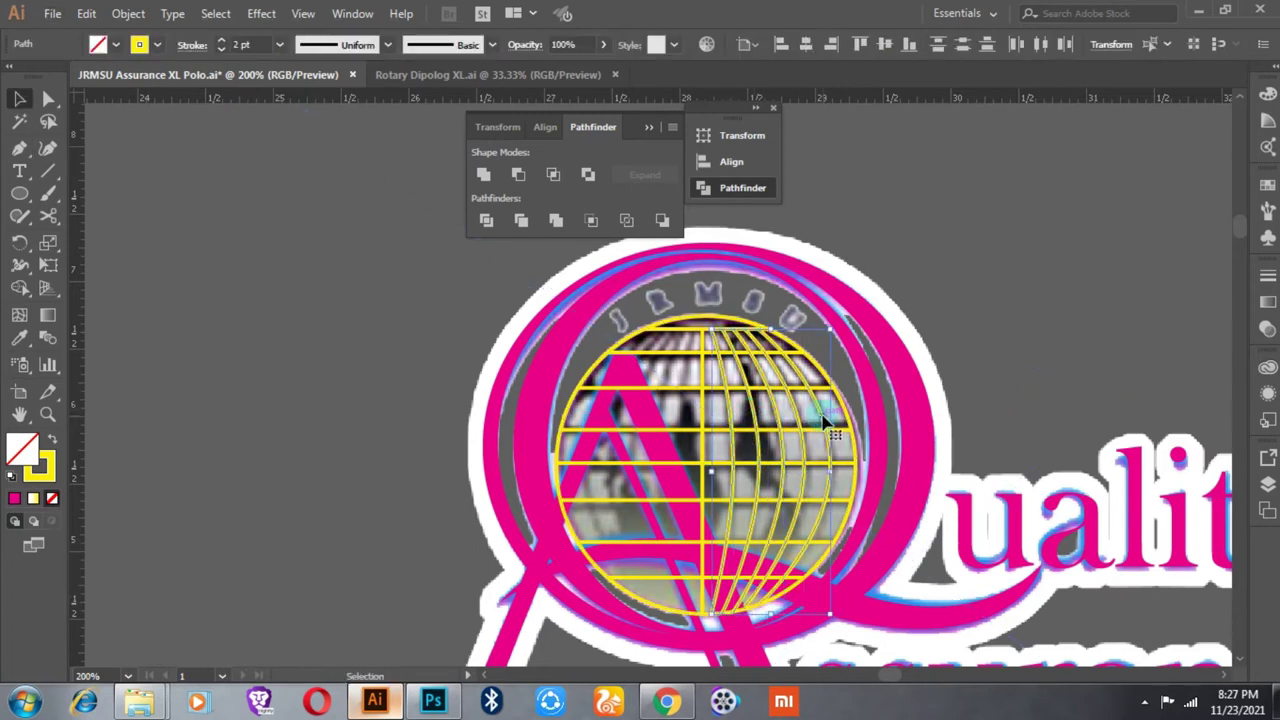
Step: Group the meridians, reflect a vertical copy, and move it onto the globe's left half
right_click(826, 425)
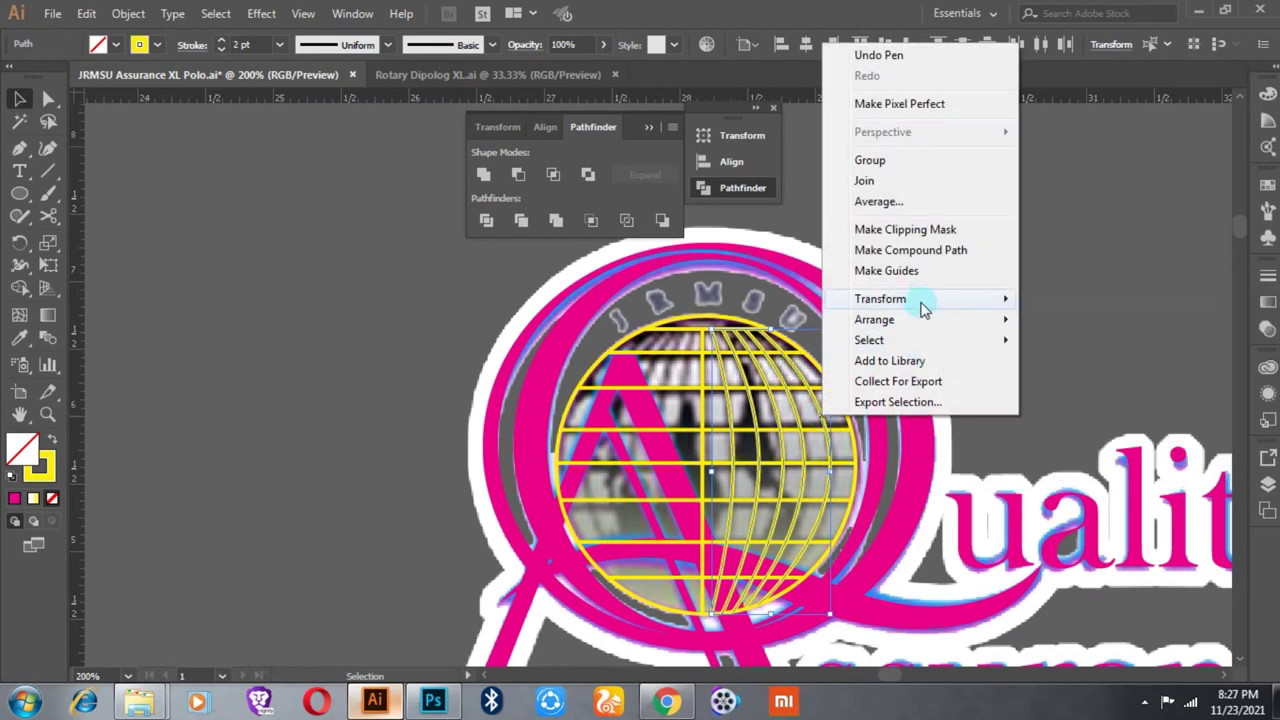
left_click(870, 160)
right_click(818, 412)
mouse_move(880, 299)
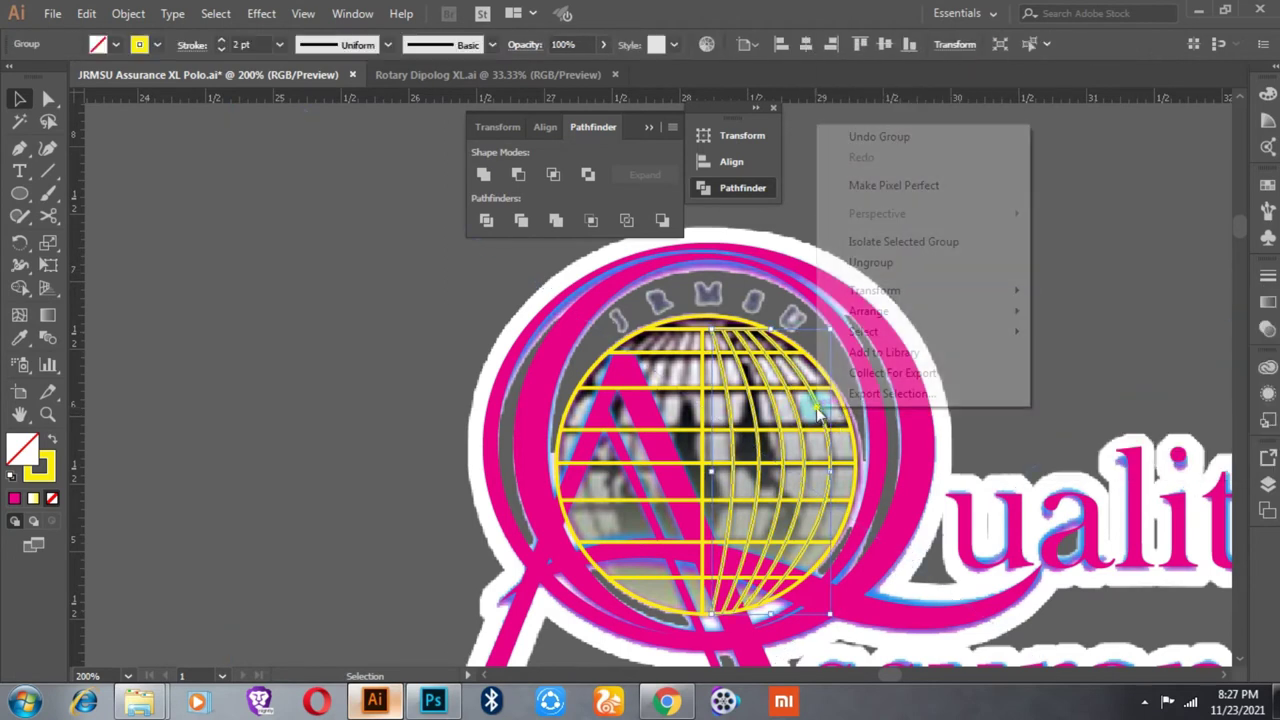
left_click(640, 368)
left_click(543, 463)
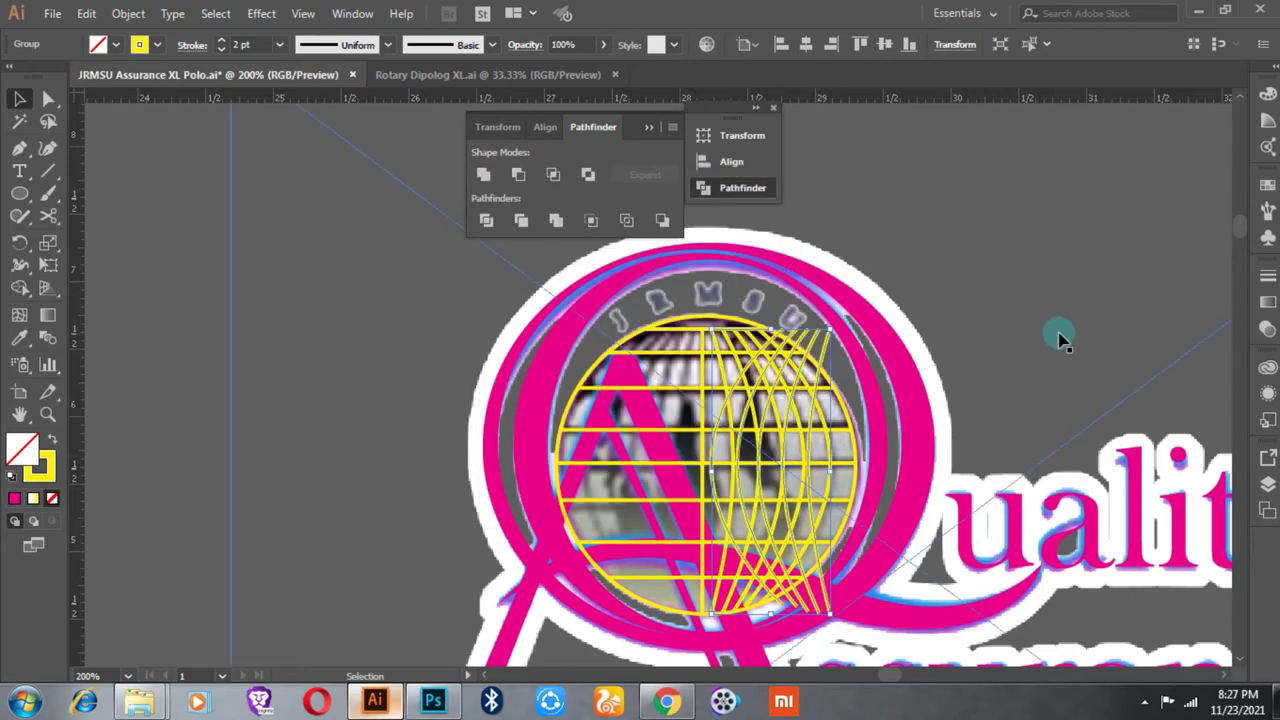
left_click_drag(811, 471, 668, 483)
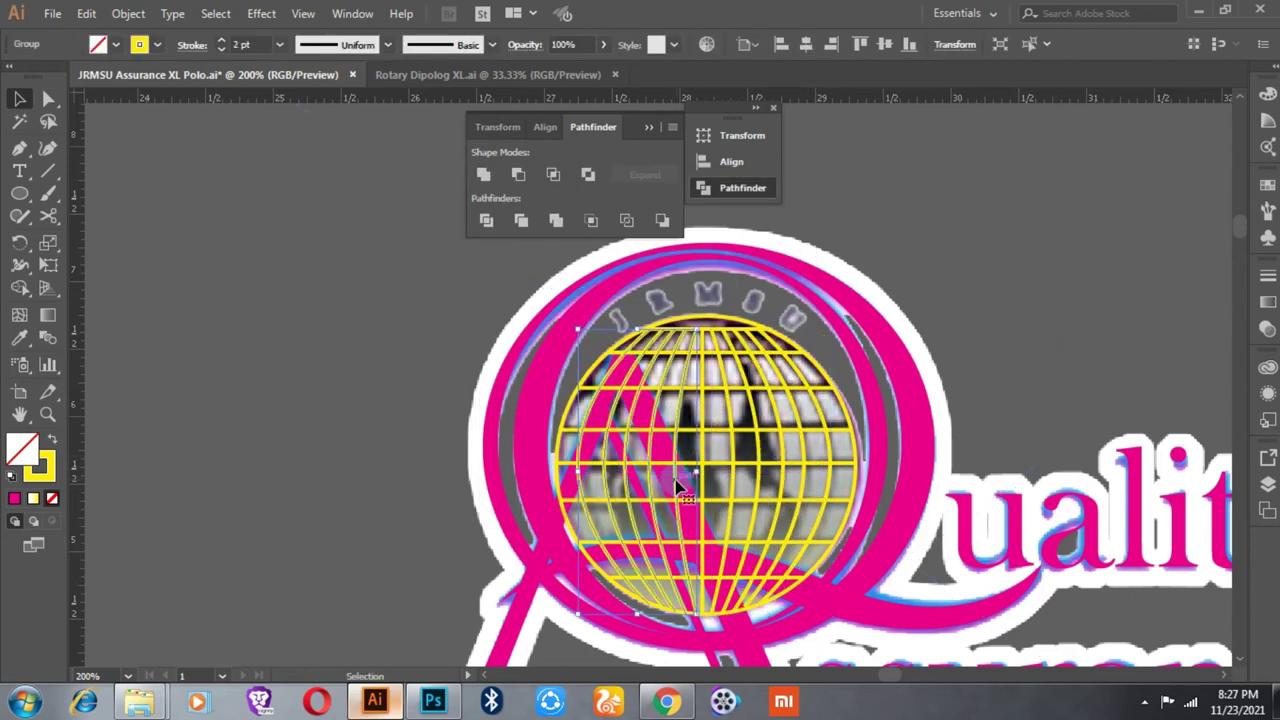
left_click(797, 410)
left_click(685, 398, "shift")
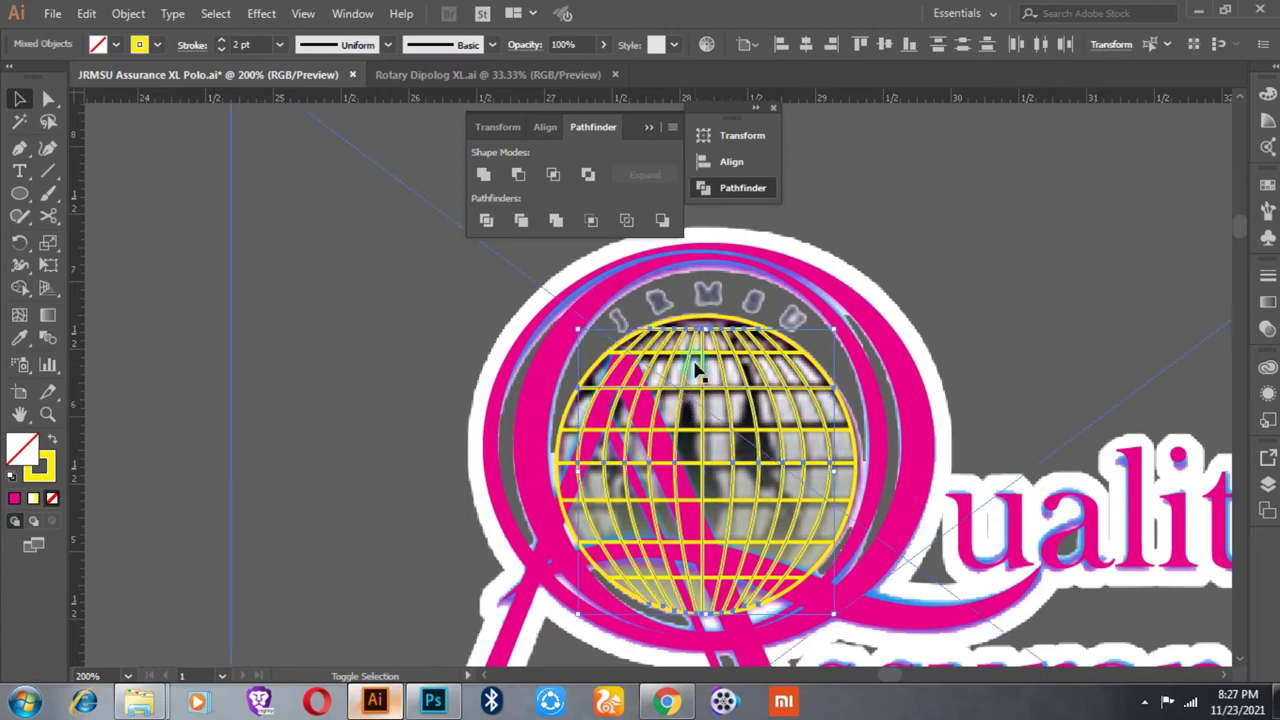
key("ctrl+minus")
Step: Select the yellow grid globe of the logo
left_click(232, 272)
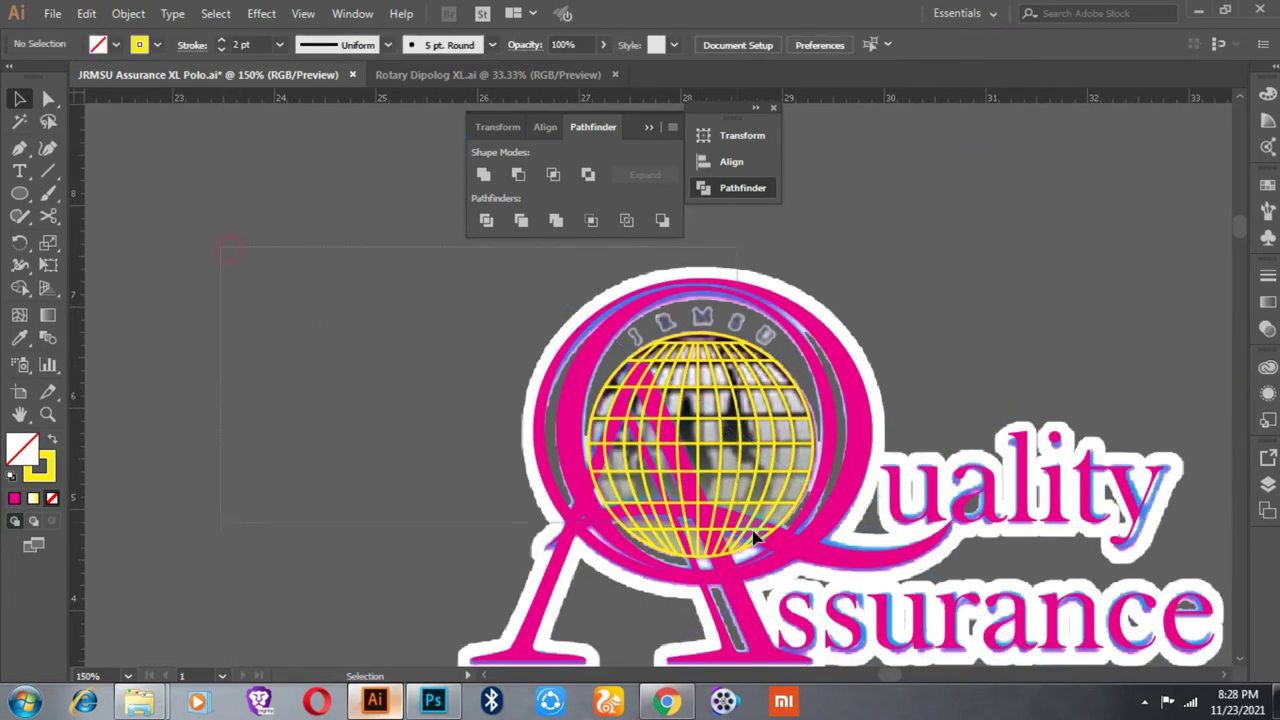
left_click(590, 497)
left_click(548, 482)
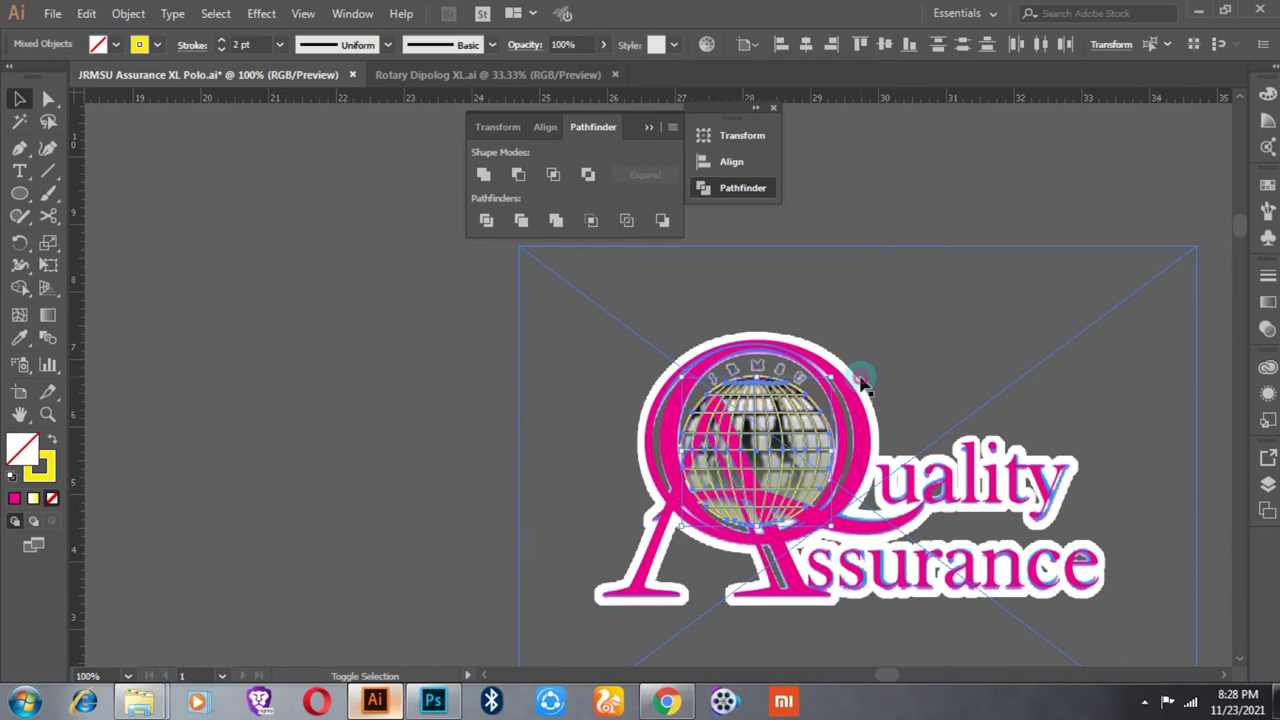
scroll(860, 390, "up", 1)
scroll(737, 451, "up", 1)
Step: Select the Slide2.png reference image, arm the Pen tool, and bring Chrome's image results forward
left_click(690, 360)
key("o")
key("p")
scroll(690, 355, "down", 2)
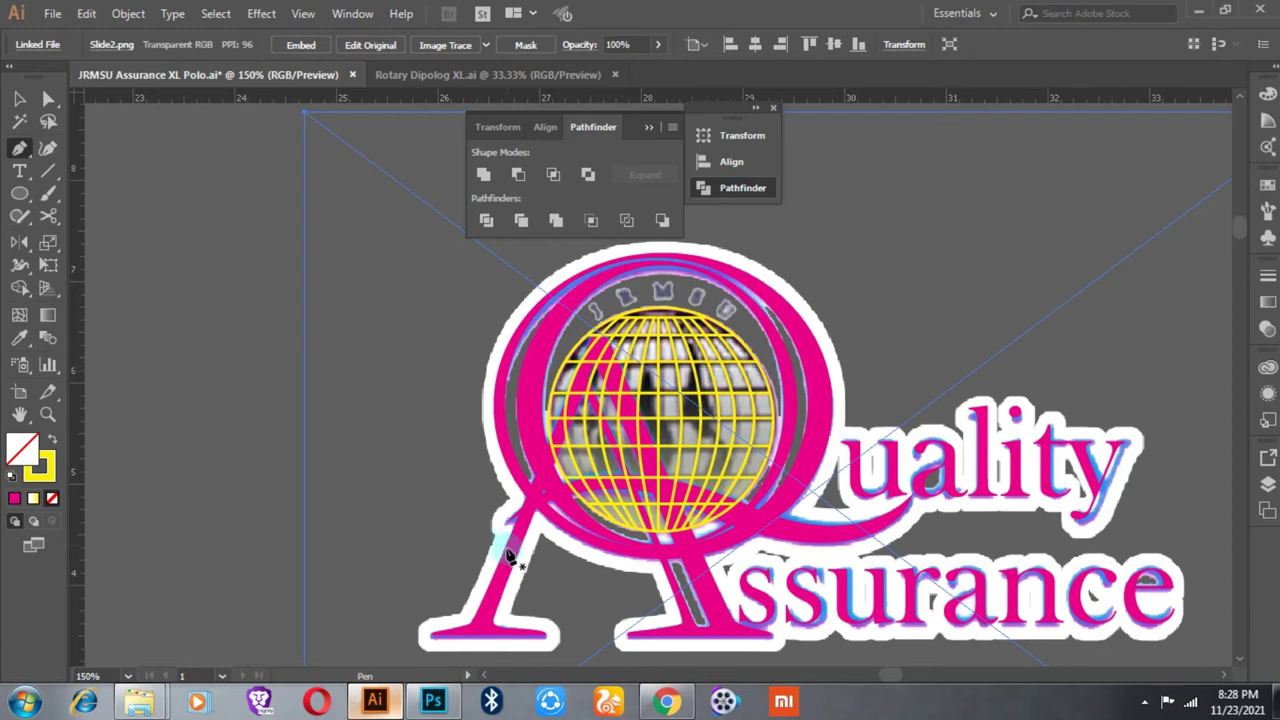
left_click(660, 703)
left_click(660, 703)
Step: Change the image search from 'world' to 'globe logo black and white'
scroll(716, 413, "up", 3)
scroll(716, 413, "down", 3)
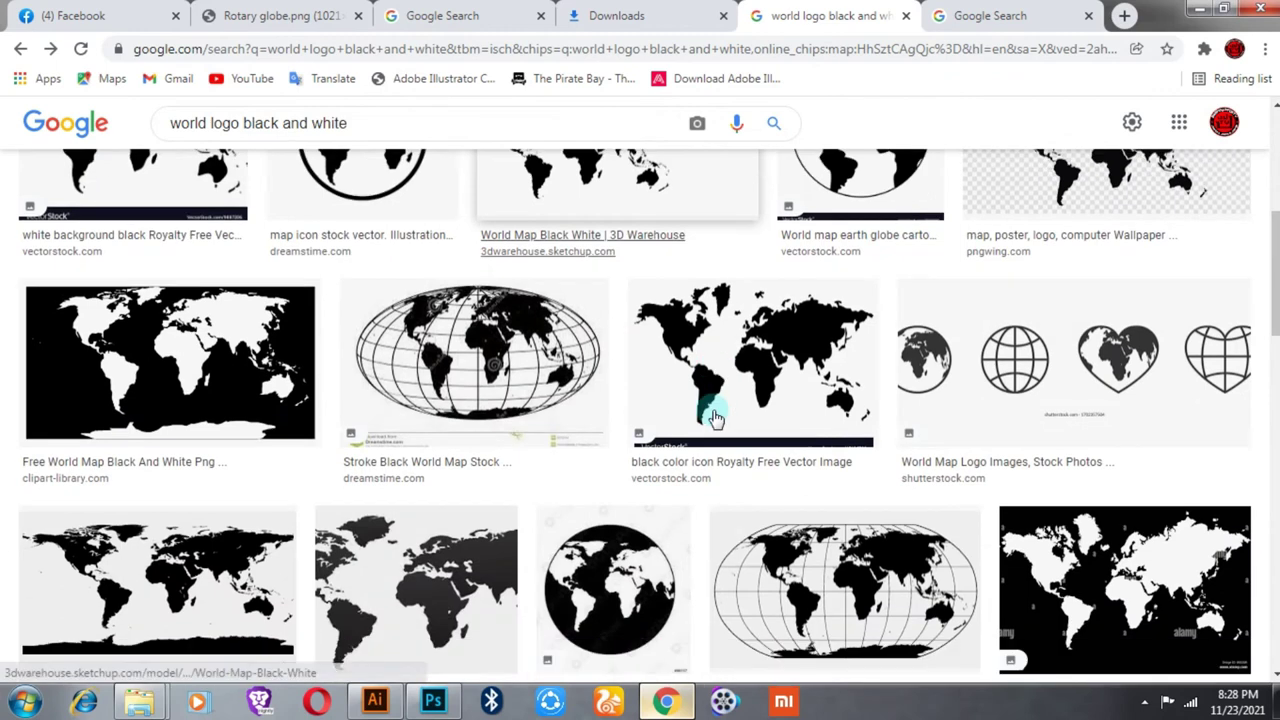
scroll(714, 414, "down", 3)
scroll(714, 414, "down", 3)
scroll(700, 424, "down", 2)
scroll(700, 424, "down", 5)
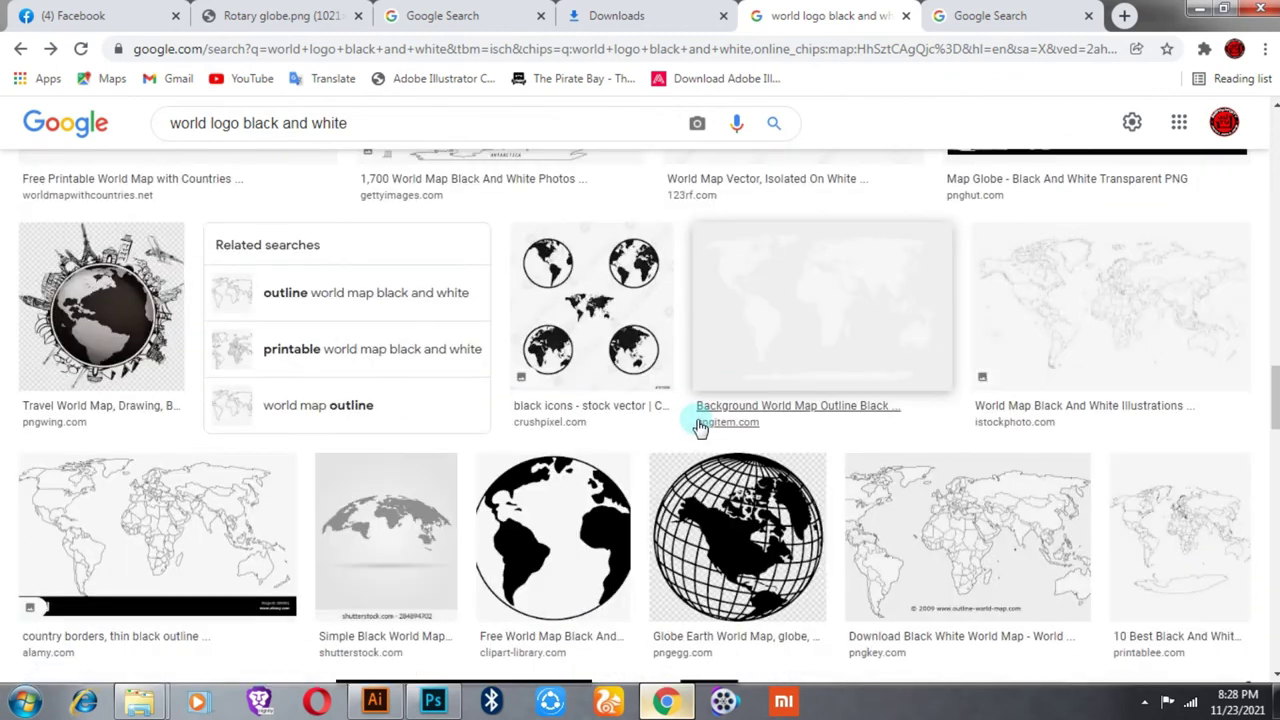
scroll(694, 423, "down", 5)
scroll(251, 150, "up", 10)
double_click(190, 123)
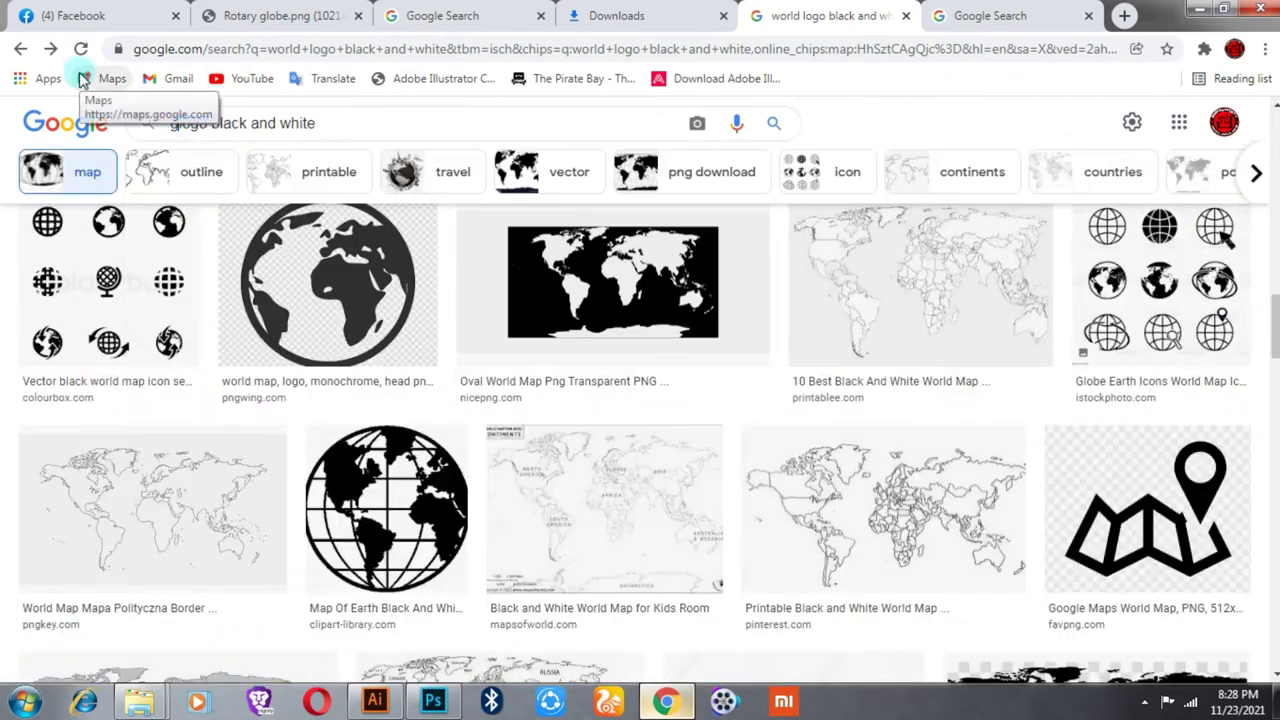
type("globe")
key("Return")
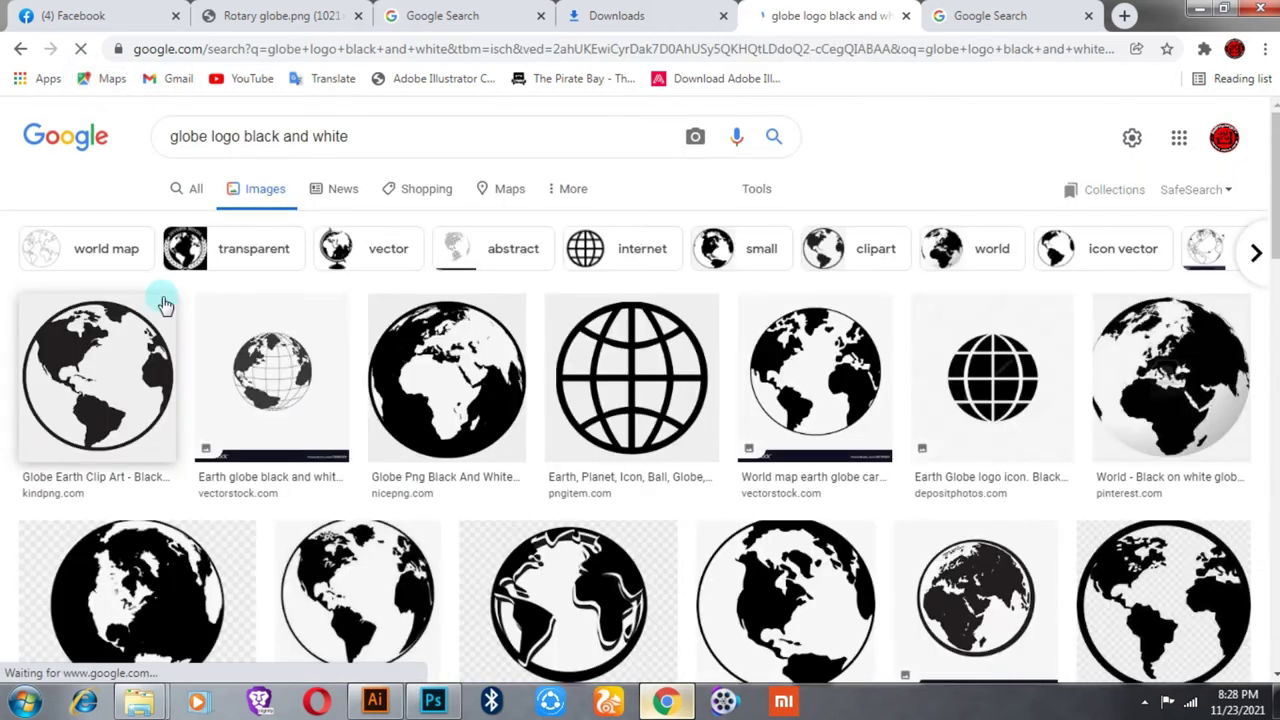
Step: Preview the Earth Symbol World Globe PNG result and browse further results
scroll(737, 482, "down", 3)
scroll(736, 486, "down", 3)
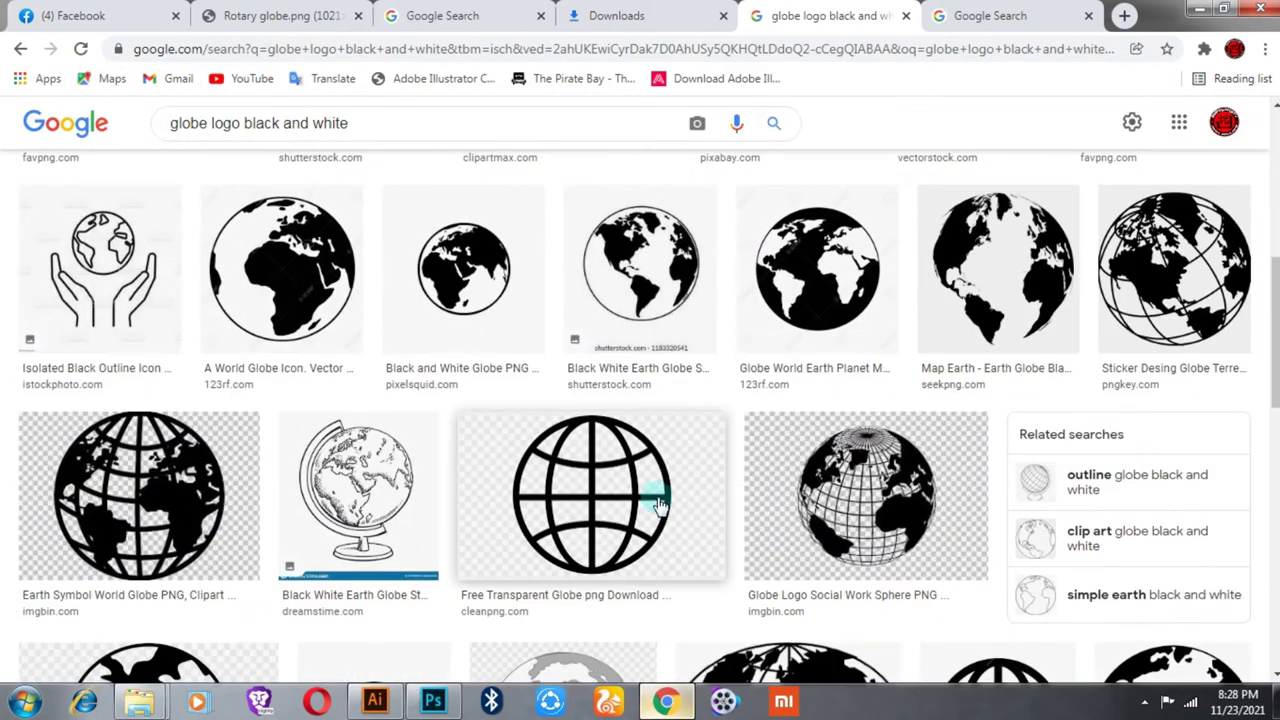
scroll(960, 500, "down", 2)
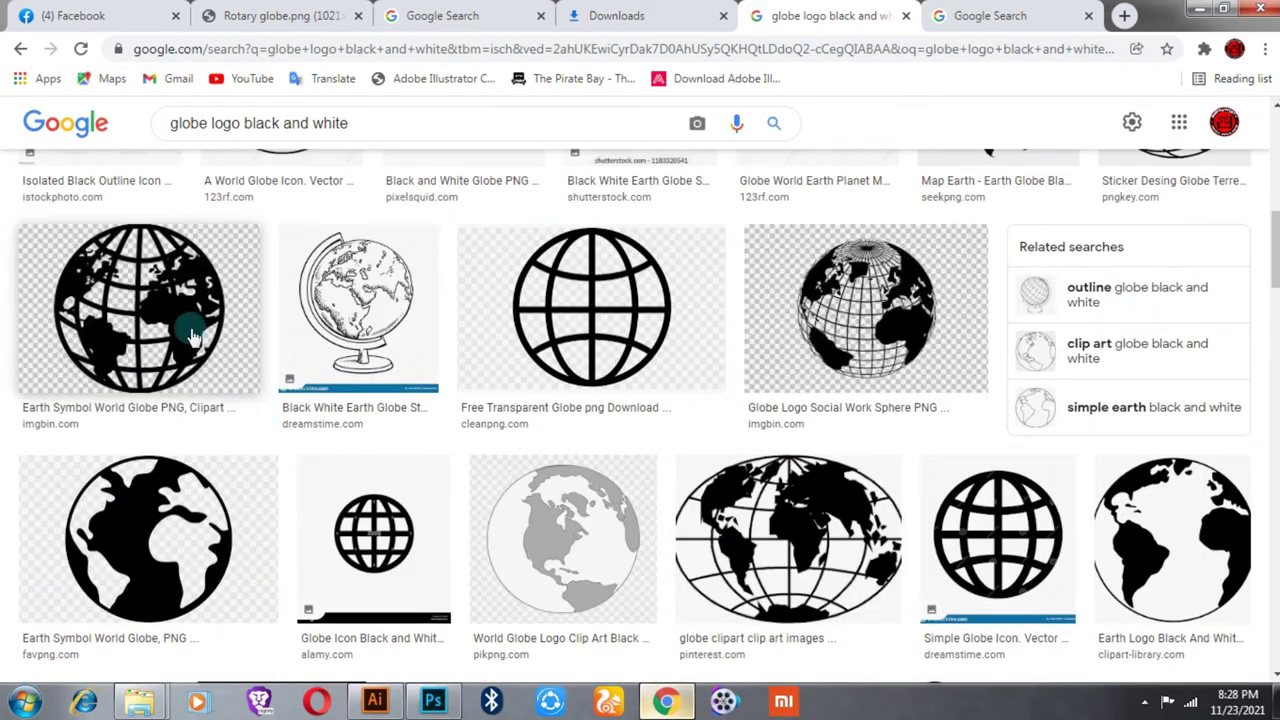
left_click(190, 330)
scroll(975, 480, "down", 3)
scroll(975, 480, "down", 2)
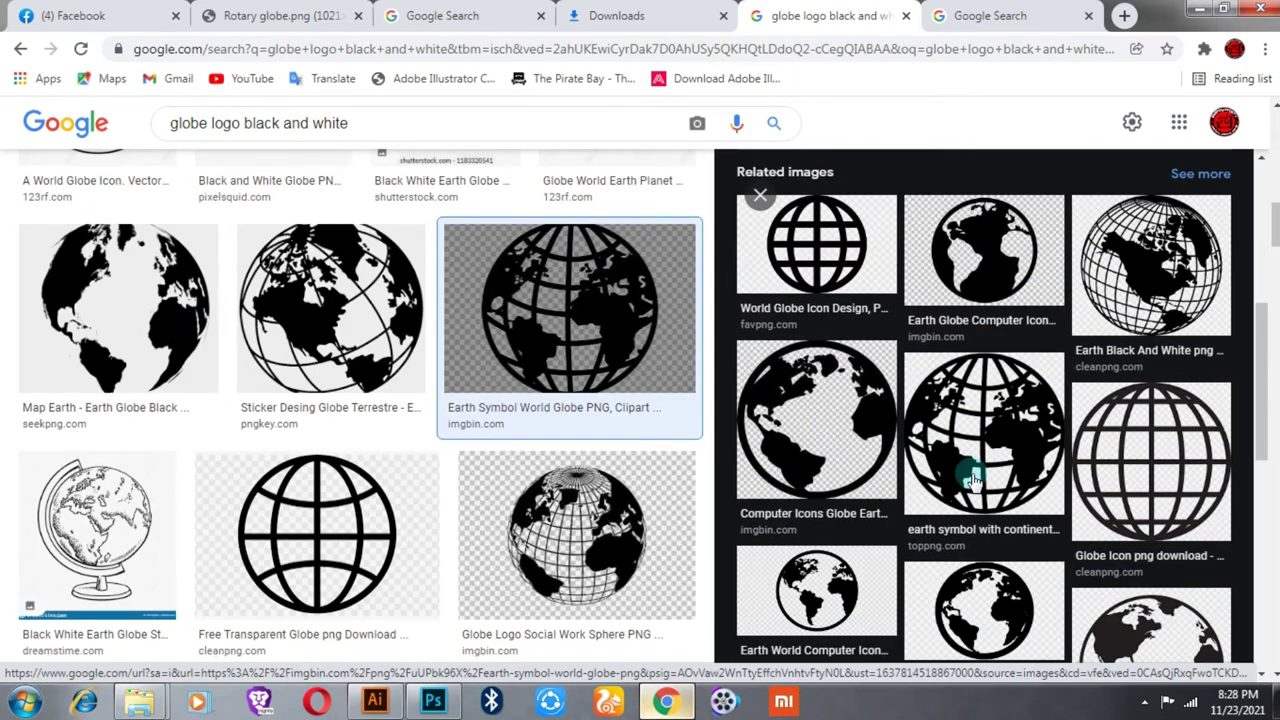
scroll(972, 476, "down", 3)
scroll(970, 473, "down", 3)
scroll(970, 473, "down", 2)
scroll(643, 503, "down", 3)
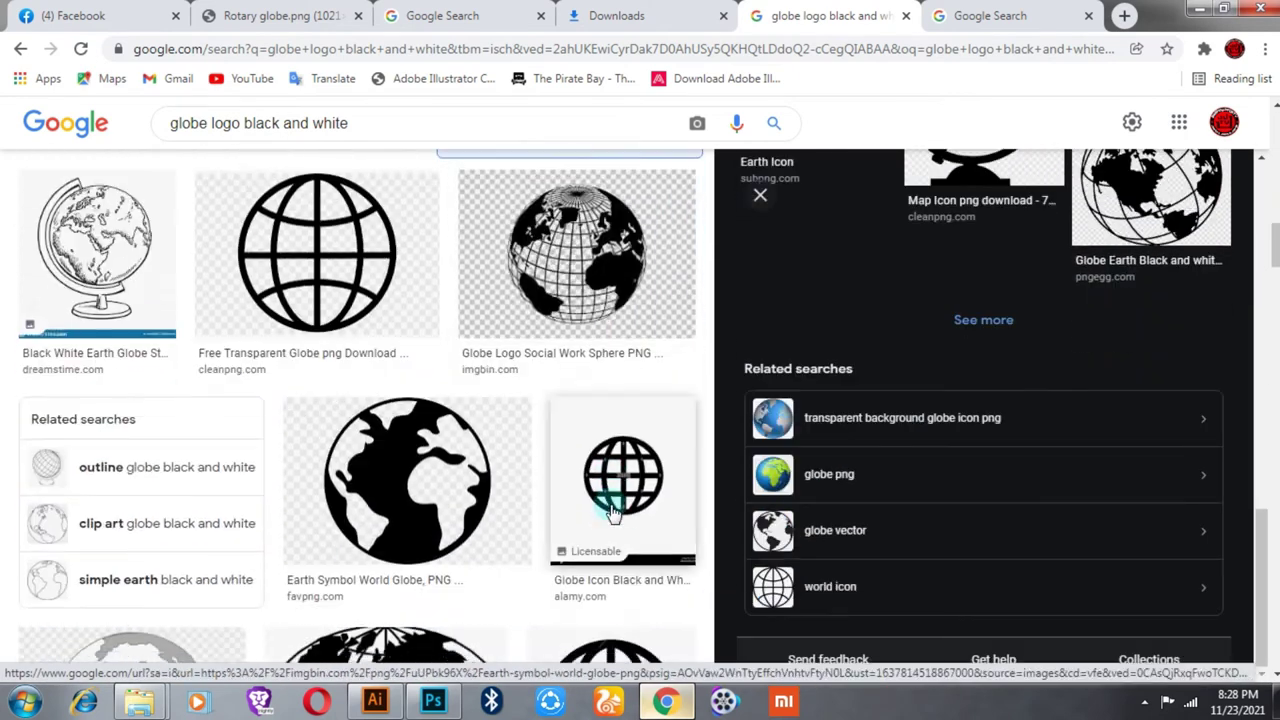
scroll(612, 510, "down", 3)
scroll(612, 510, "down", 3)
scroll(612, 511, "down", 3)
scroll(612, 511, "down", 3)
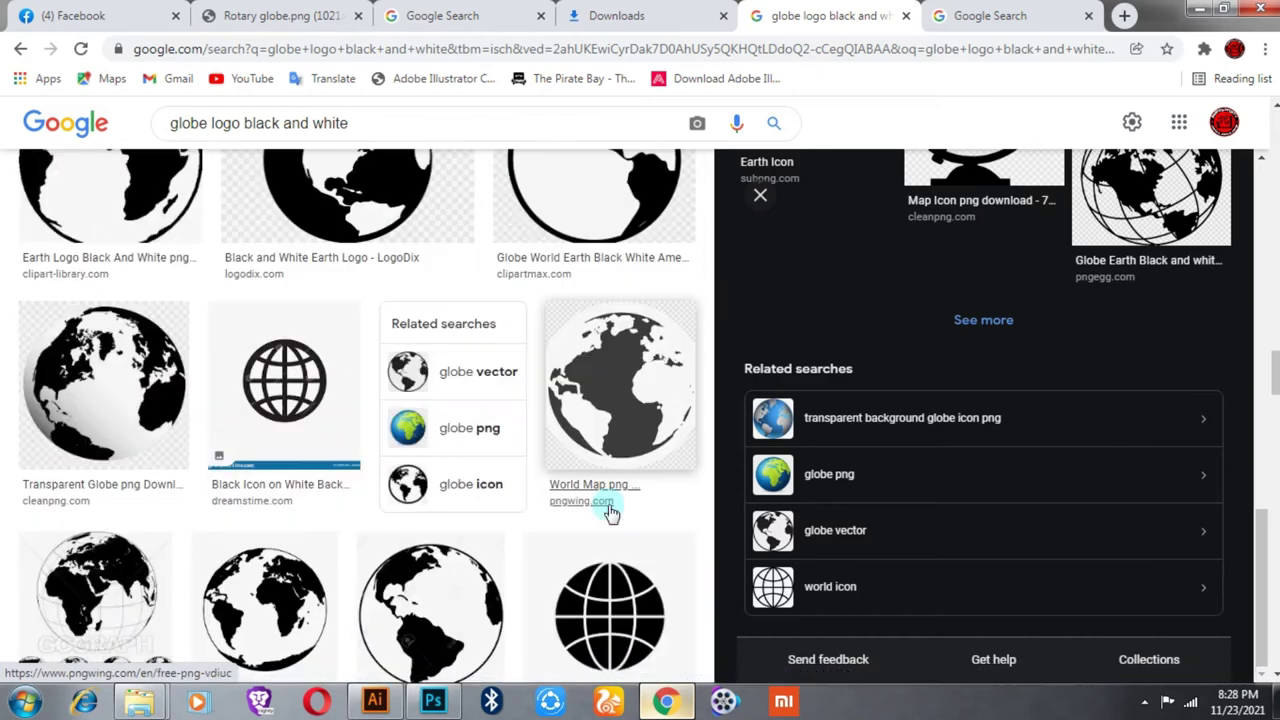
scroll(612, 511, "down", 3)
scroll(612, 511, "down", 3)
scroll(612, 511, "down", 3)
scroll(612, 511, "down", 3)
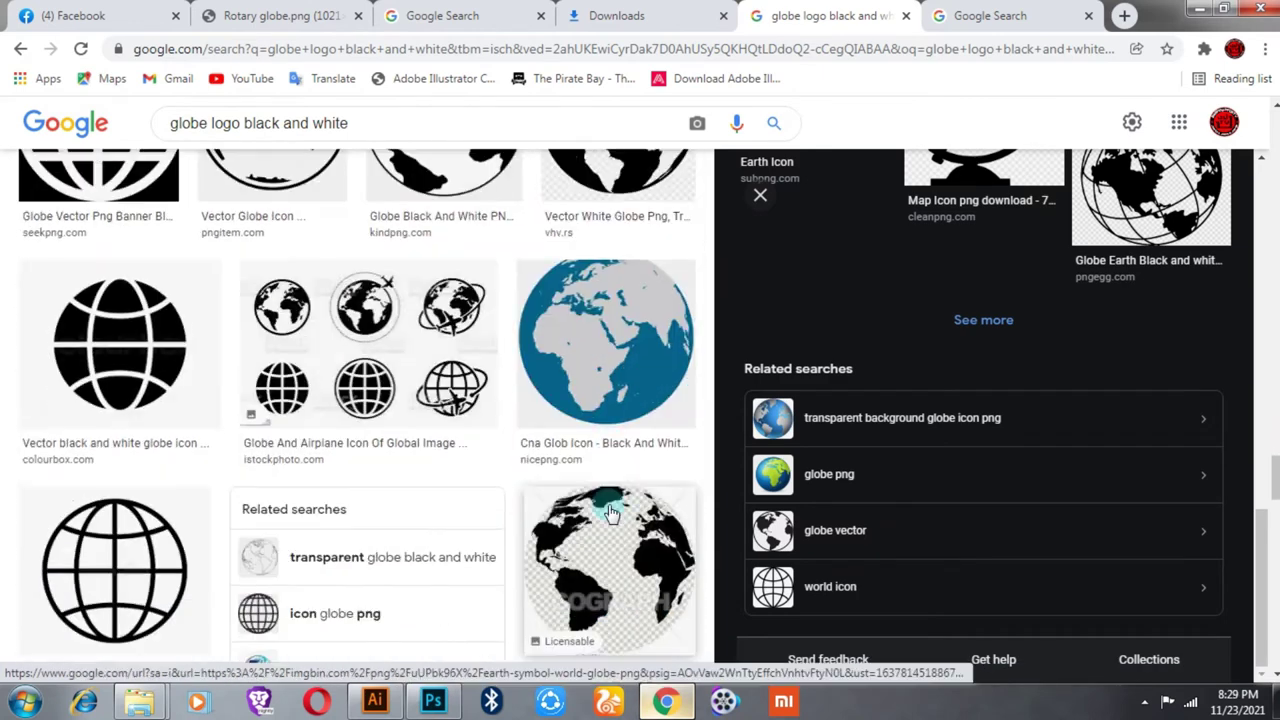
scroll(612, 511, "down", 3)
scroll(612, 511, "down", 3)
scroll(612, 511, "down", 3)
scroll(612, 511, "down", 3)
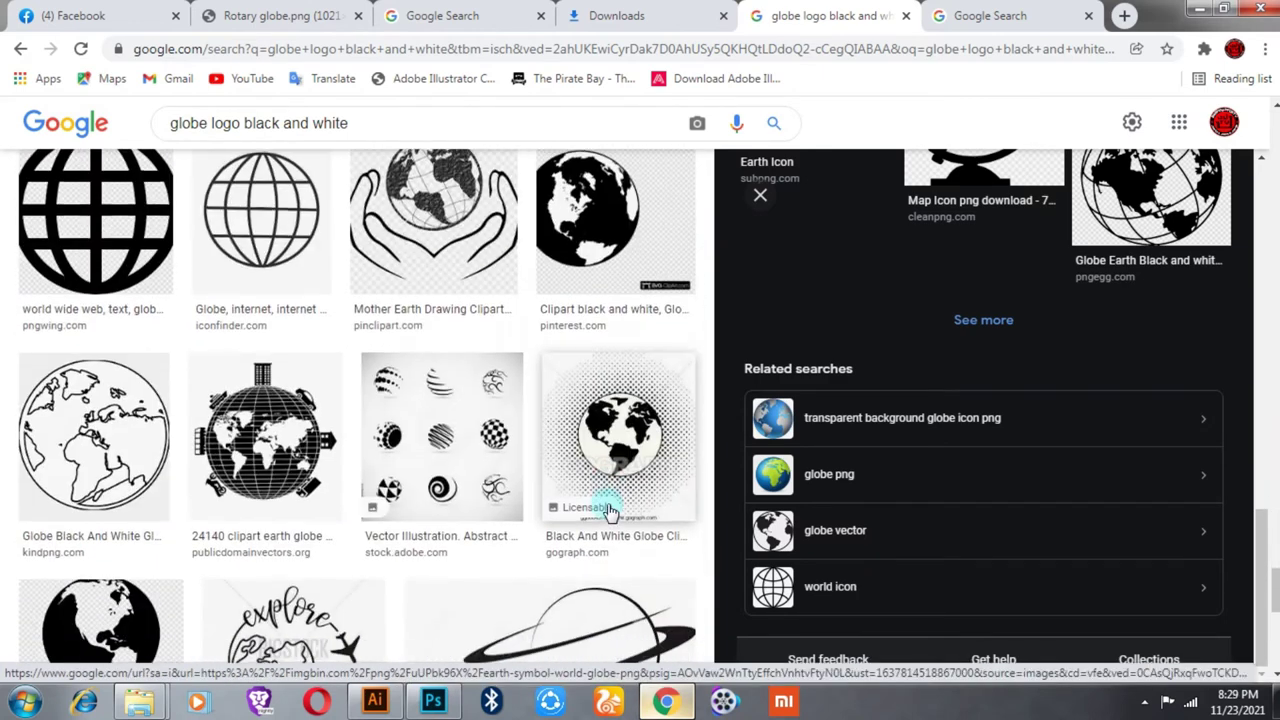
scroll(612, 511, "up", 4)
scroll(612, 511, "down", 2)
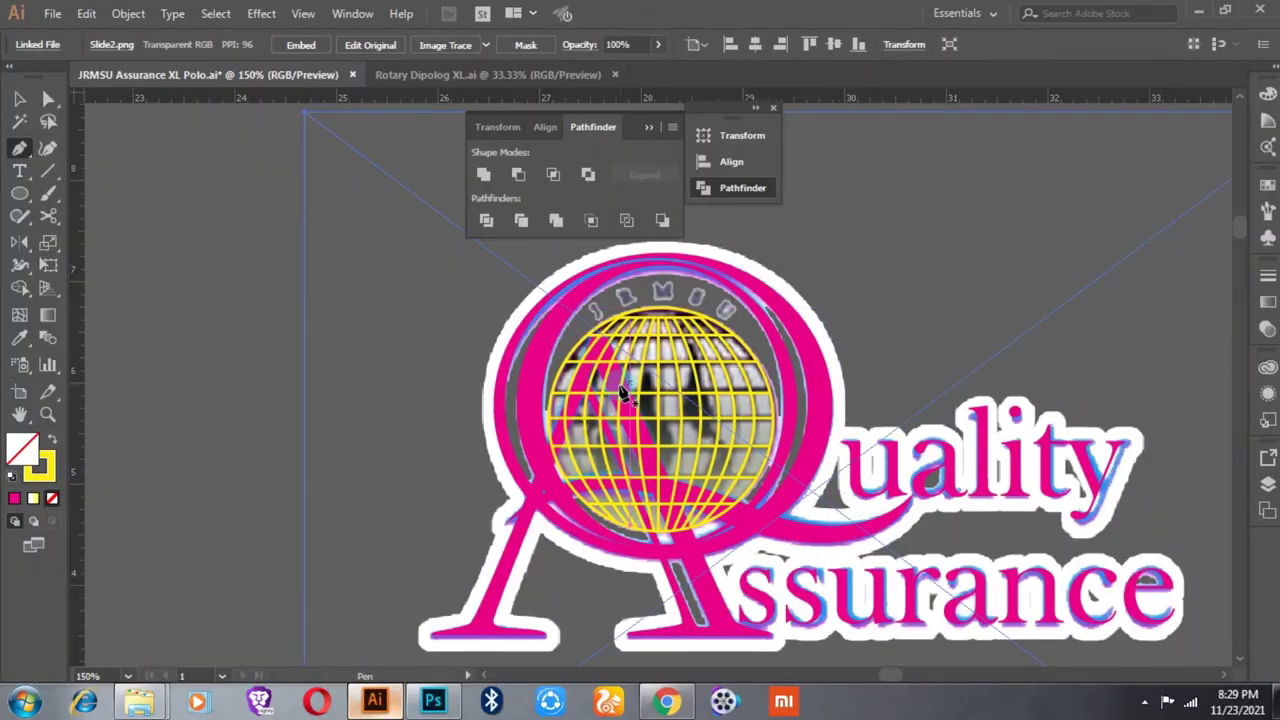
Step: Trace the first continent outline over the image and close it
scroll(700, 345, "up", 4, "alt")
scroll(651, 334, "up", 1)
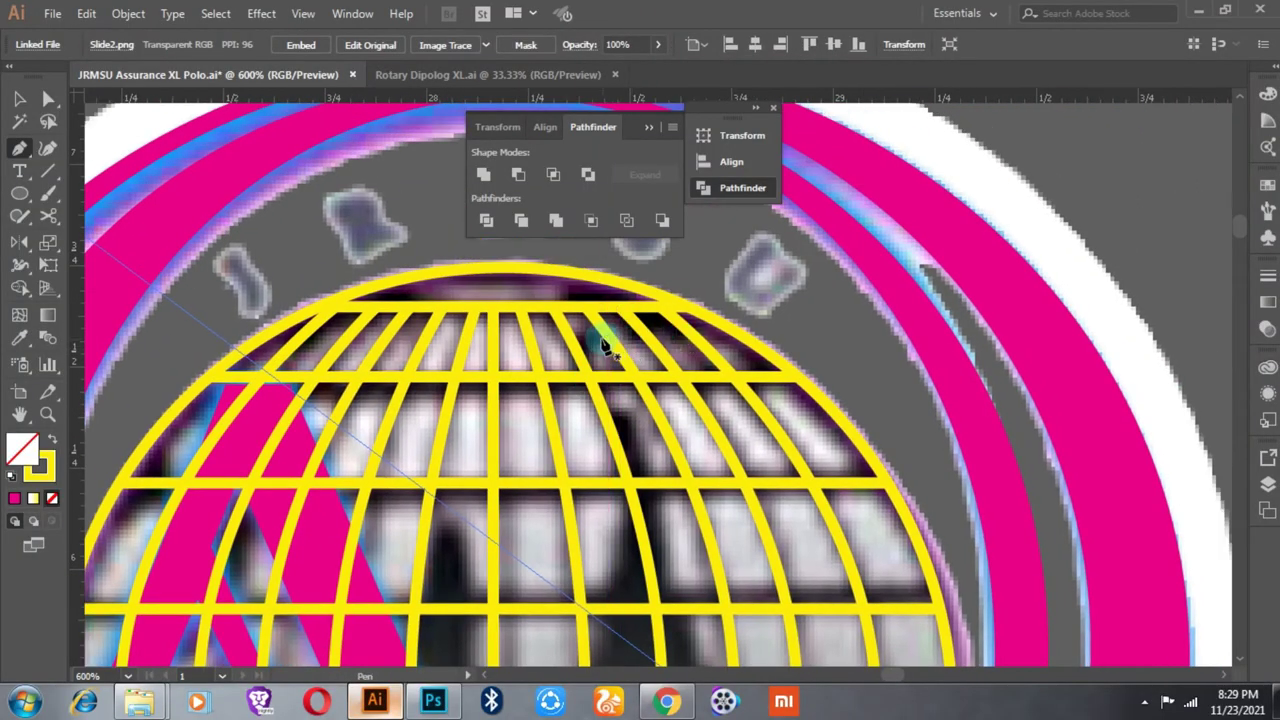
left_click_drag(592, 383, 601, 397)
left_click_drag(658, 492, 606, 277)
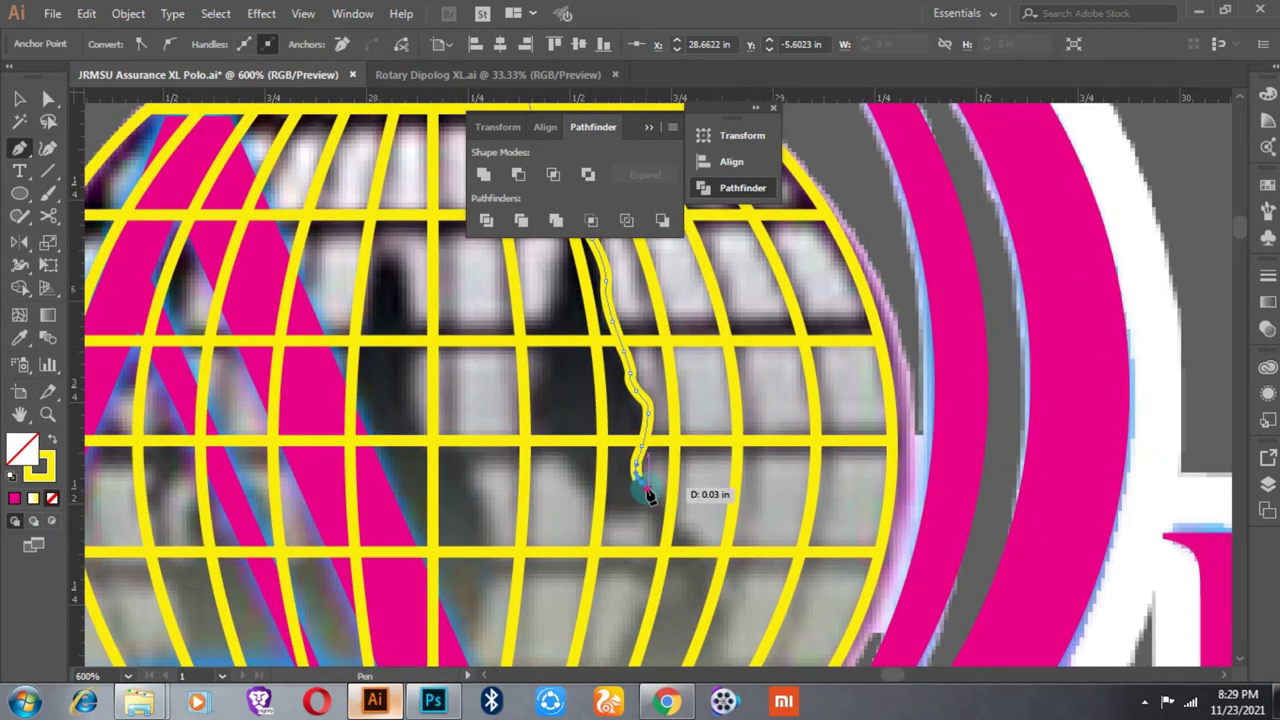
left_click_drag(648, 495, 667, 362)
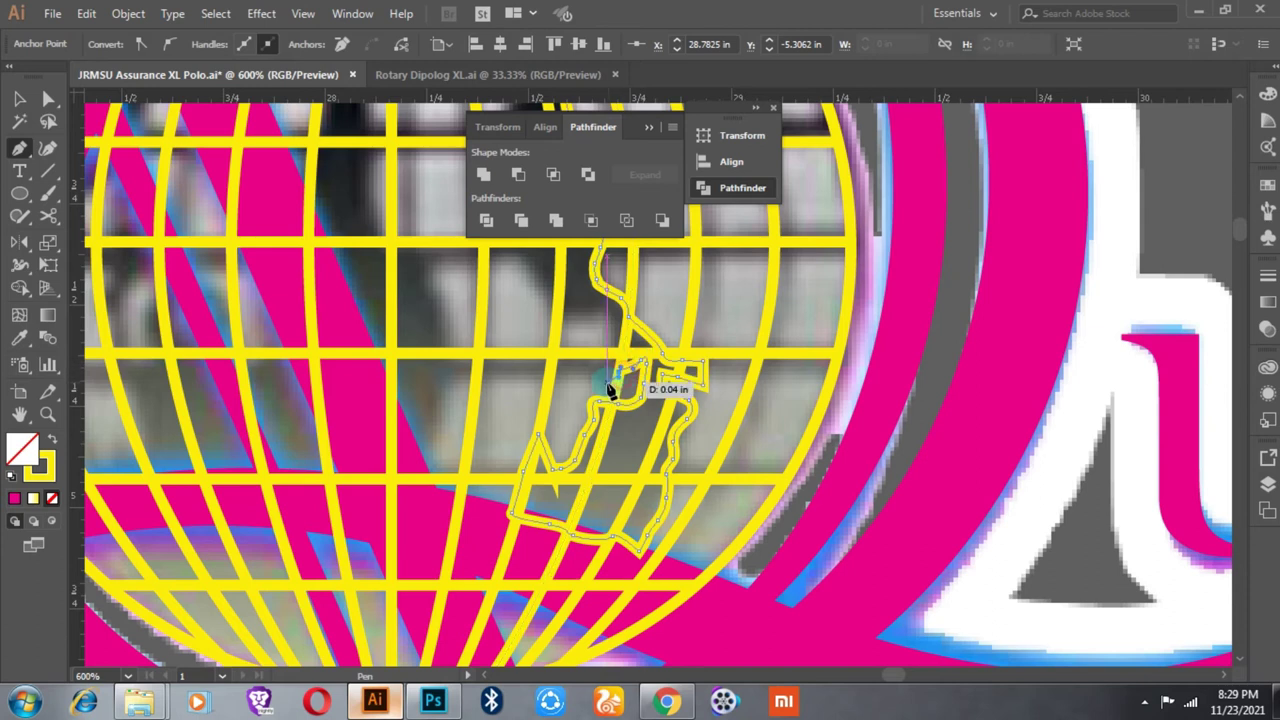
left_click_drag(595, 316, 592, 372)
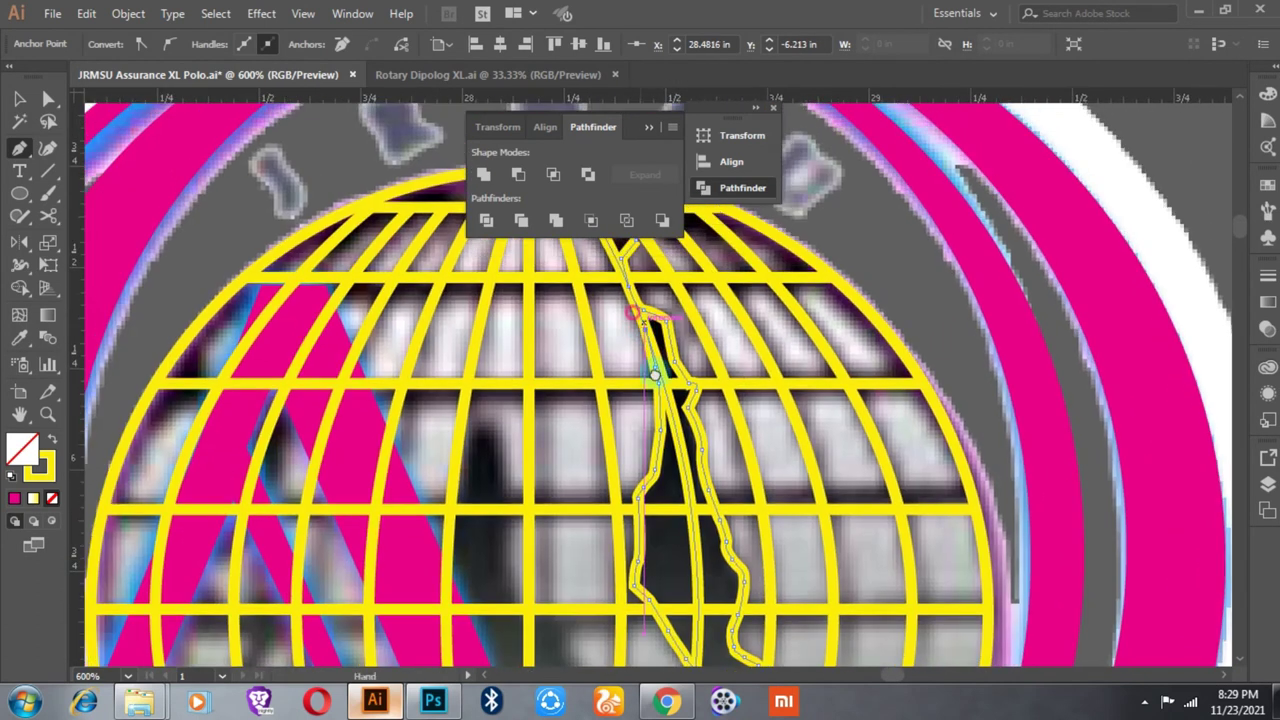
left_click_drag(592, 372, 642, 358)
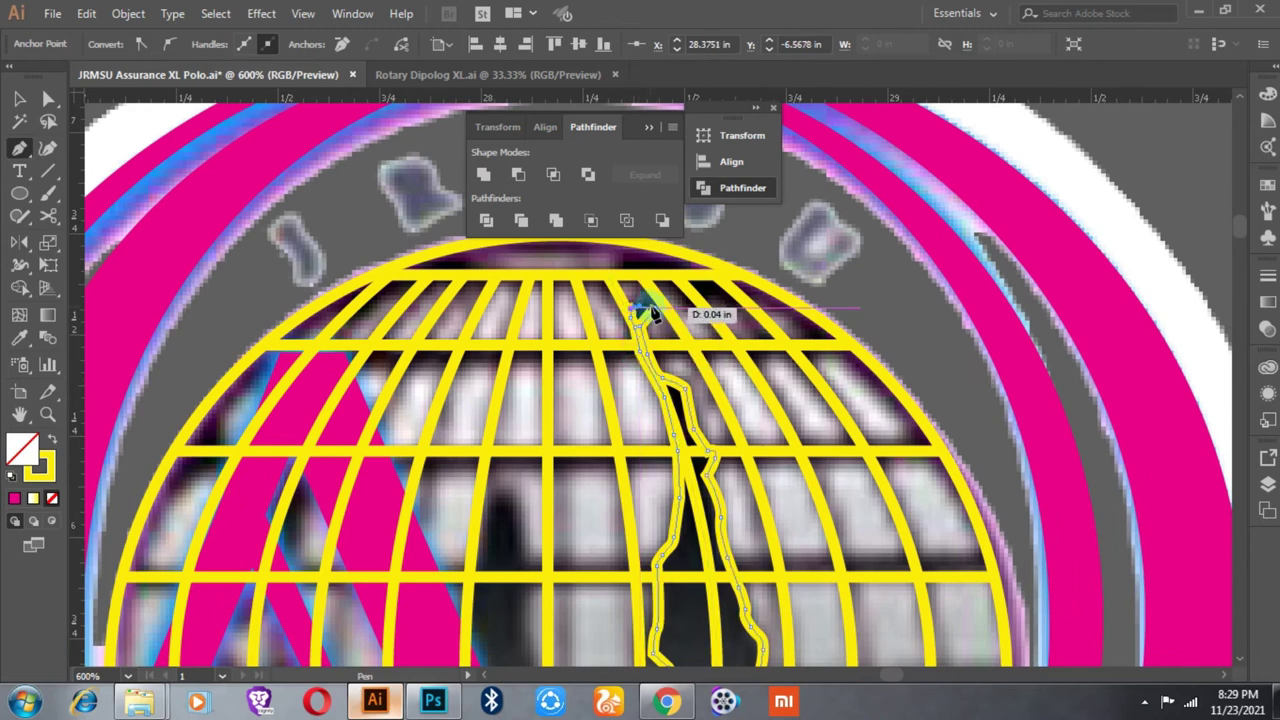
left_click(634, 321)
Step: Start a second continent outline with the Pen, tracing down its edge
key("ctrl+0")
key("ctrl+plus")
key("ctrl+plus")
key("ctrl+plus")
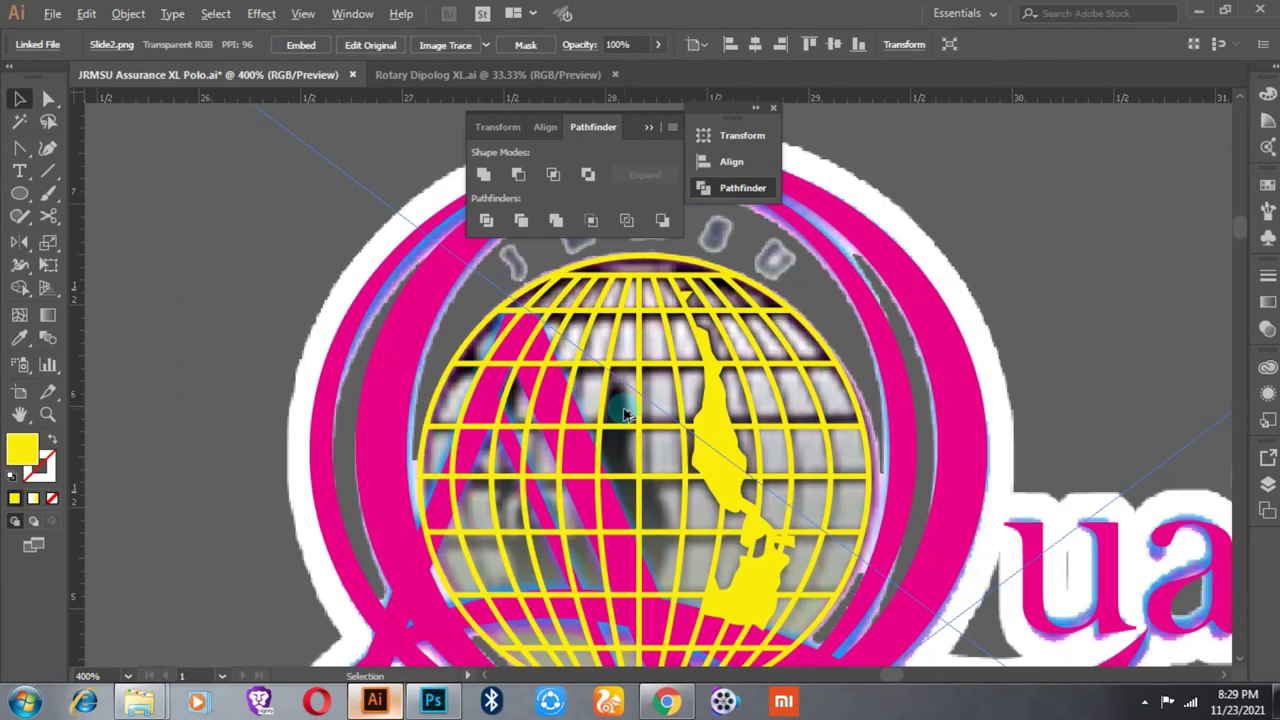
key("ctrl+plus")
key("p")
left_click(621, 378)
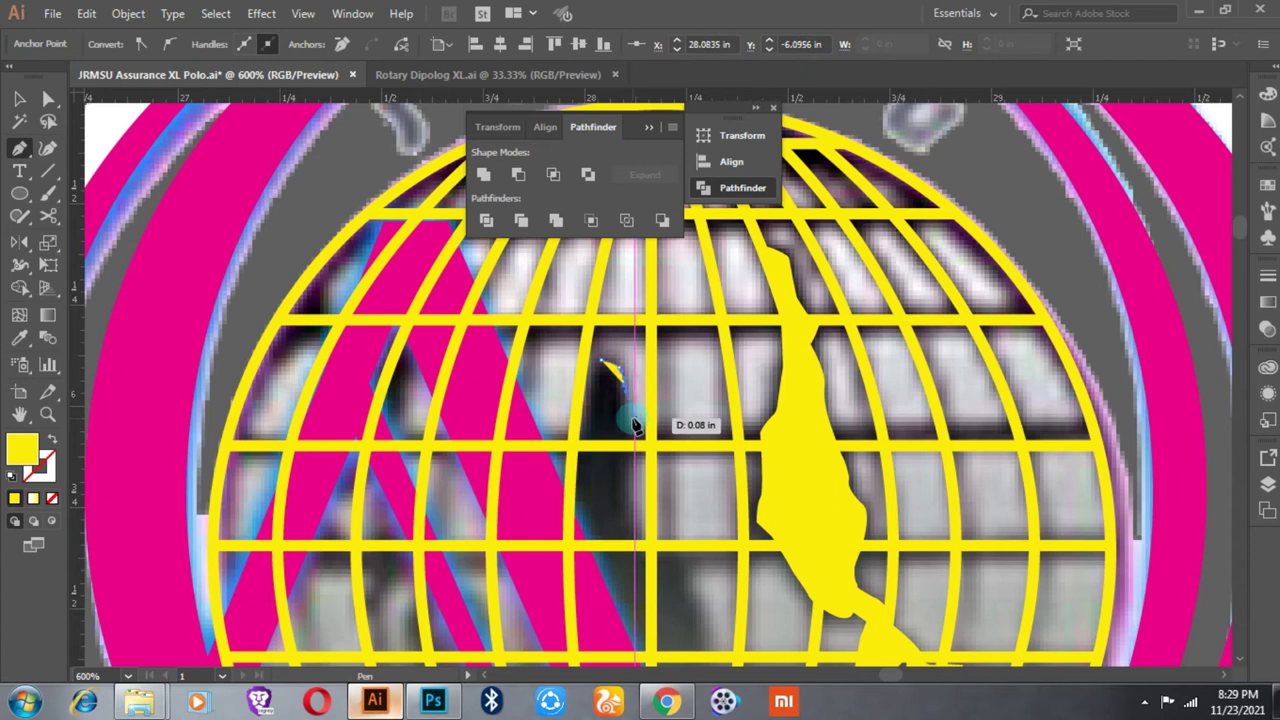
left_click_drag(641, 433, 548, 338)
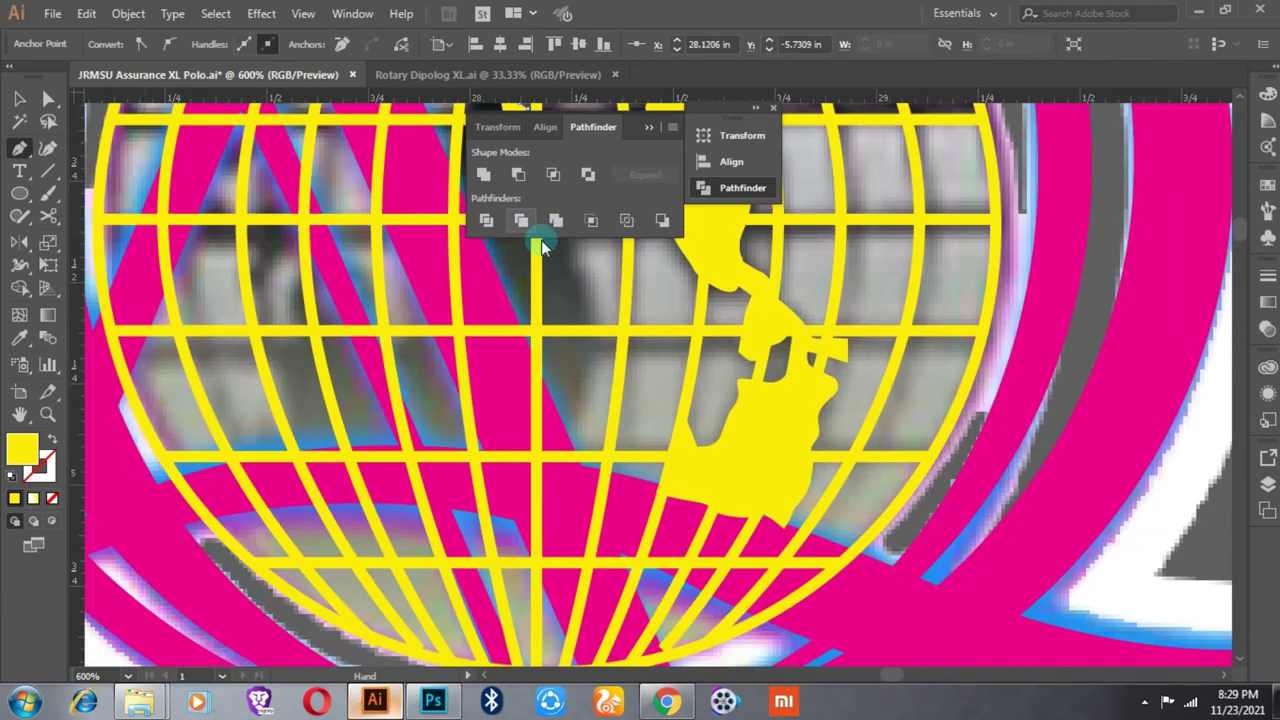
left_click(578, 348)
left_click(607, 486)
left_click(604, 534)
left_click(592, 578)
key("ctrl+minus")
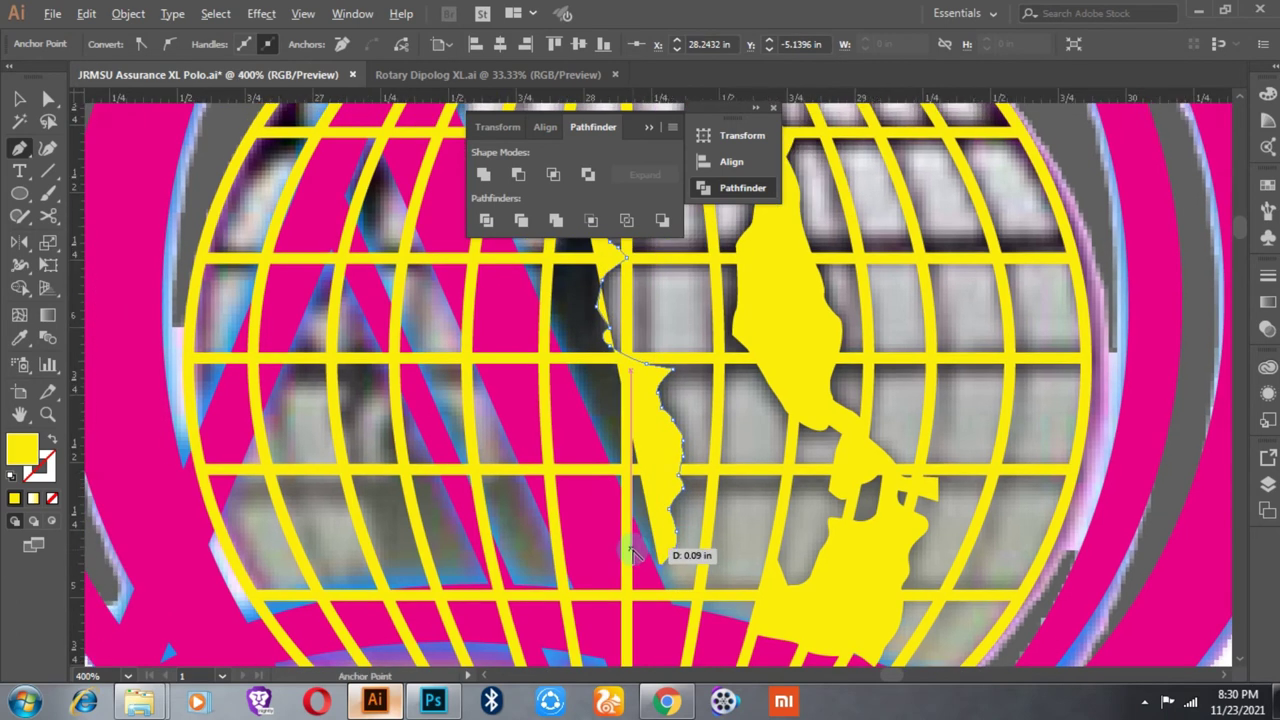
key("ctrl+minus")
left_click(640, 548)
Step: Extend the second continent outline along its lower-left edge
left_click(590, 568)
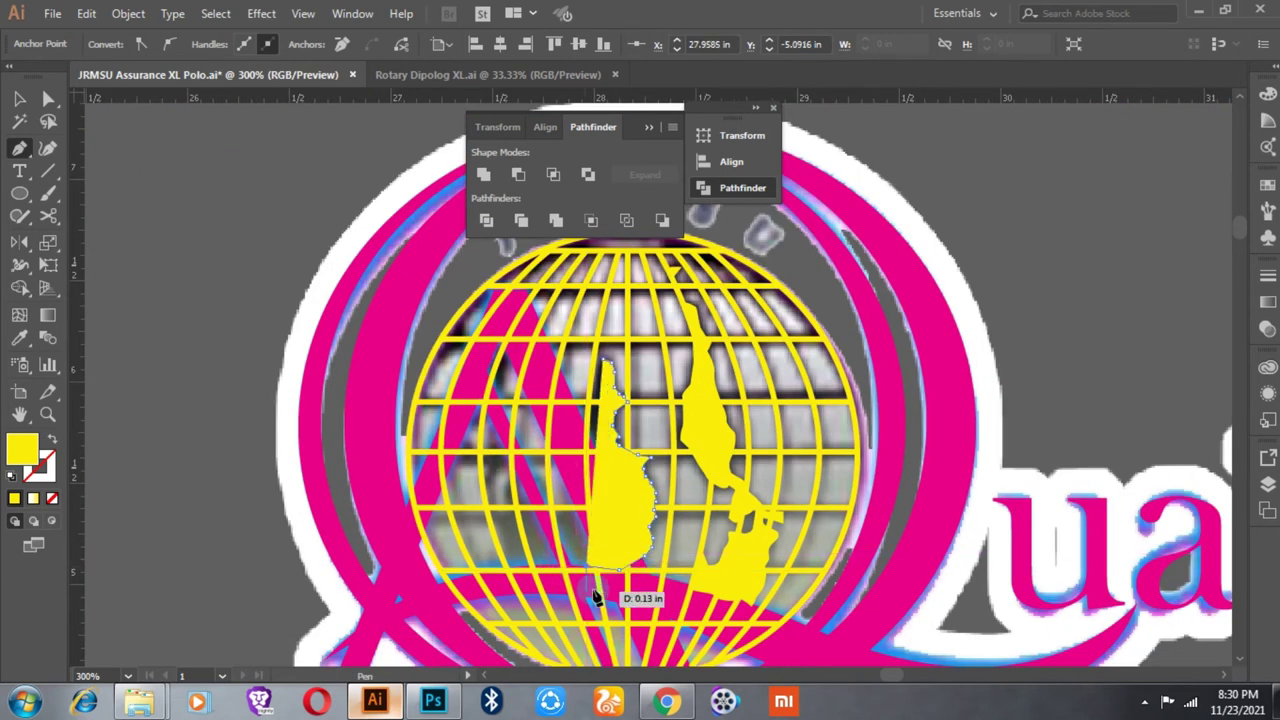
left_click(505, 583)
left_click(476, 566)
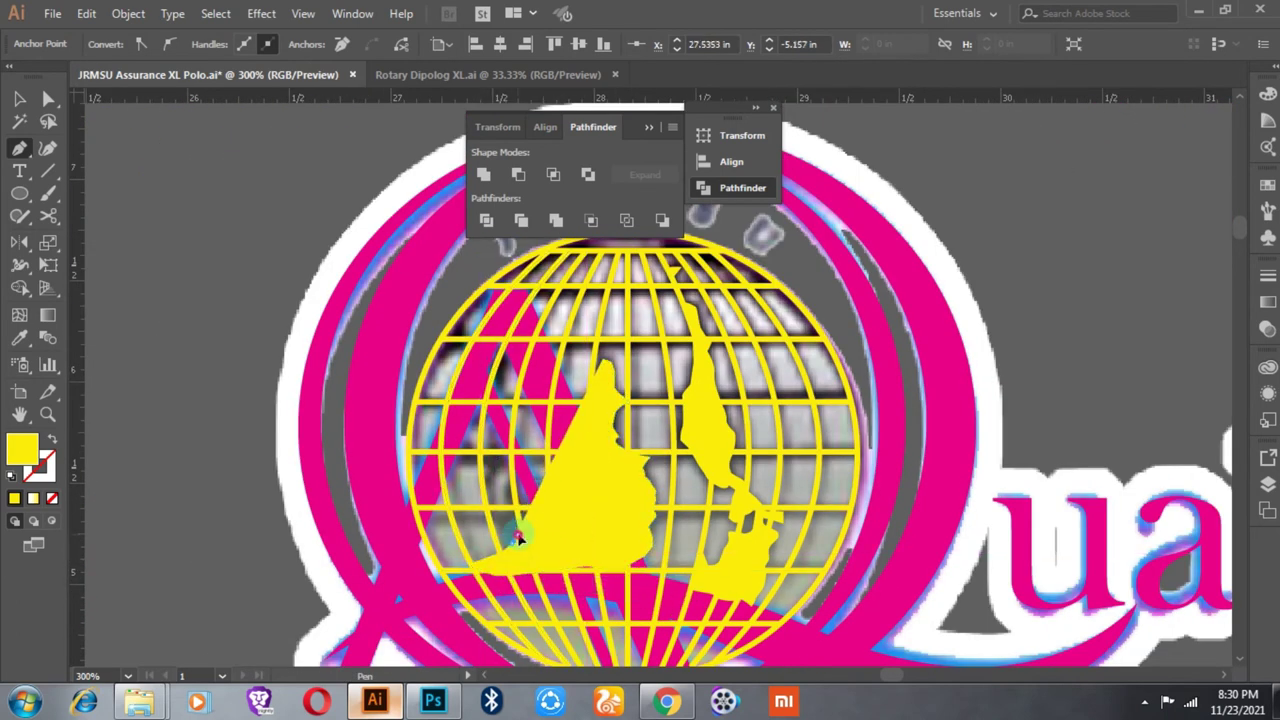
key("ctrl+plus")
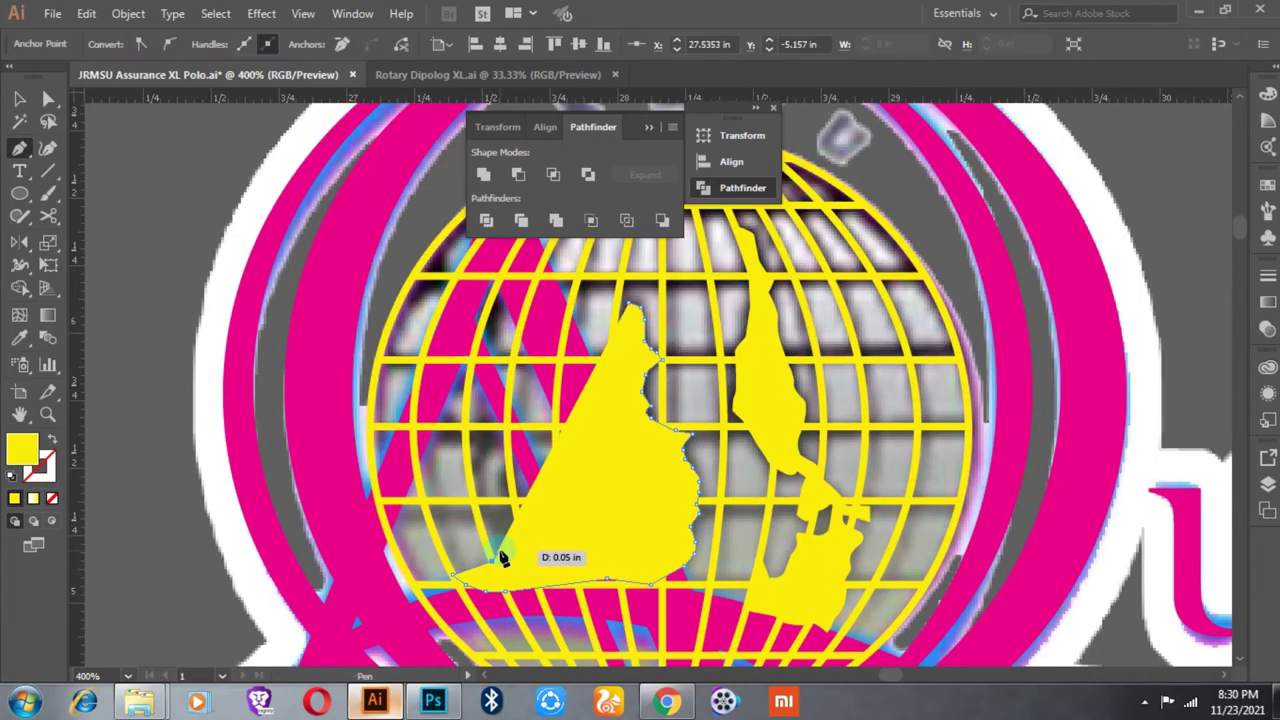
key("shift+x")
Step: Trace the continent edge back to its start, close it, and restore the yellow fill
left_click(508, 472)
left_click(520, 447)
left_click(543, 466)
left_click(577, 520)
left_click(590, 477)
left_click(601, 428)
left_click(606, 357)
left_click(627, 310)
key("shift+x")
Step: Trace and close a small landmass shape on the globe
scroll(570, 357, "up", 1)
left_click_drag(566, 352, 549, 427)
left_click(514, 416)
left_click(566, 350)
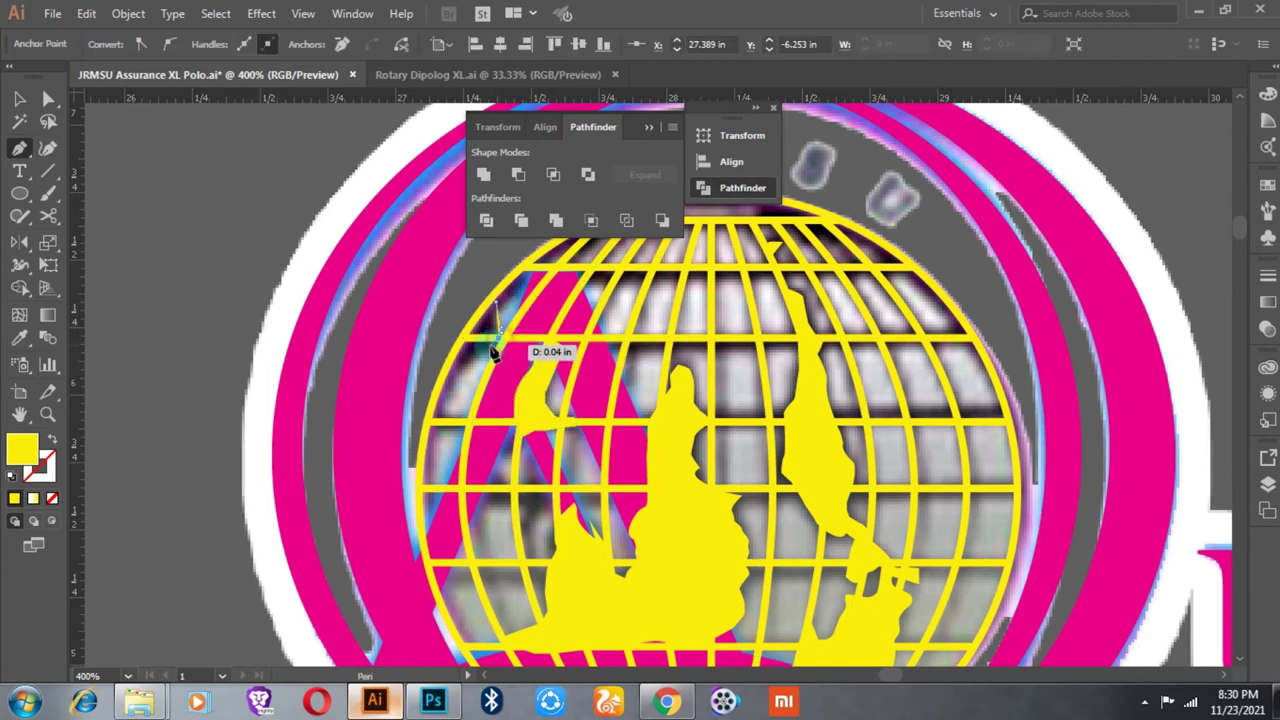
left_click_drag(492, 352, 471, 314)
left_click(497, 302)
Step: Start another landmass outline on the left and end the path
mouse_move(629, 599)
left_mouse_down()
mouse_move(564, 509)
mouse_move(640, 521)
left_mouse_up()
left_click(482, 428)
left_click_drag(567, 415, 540, 405)
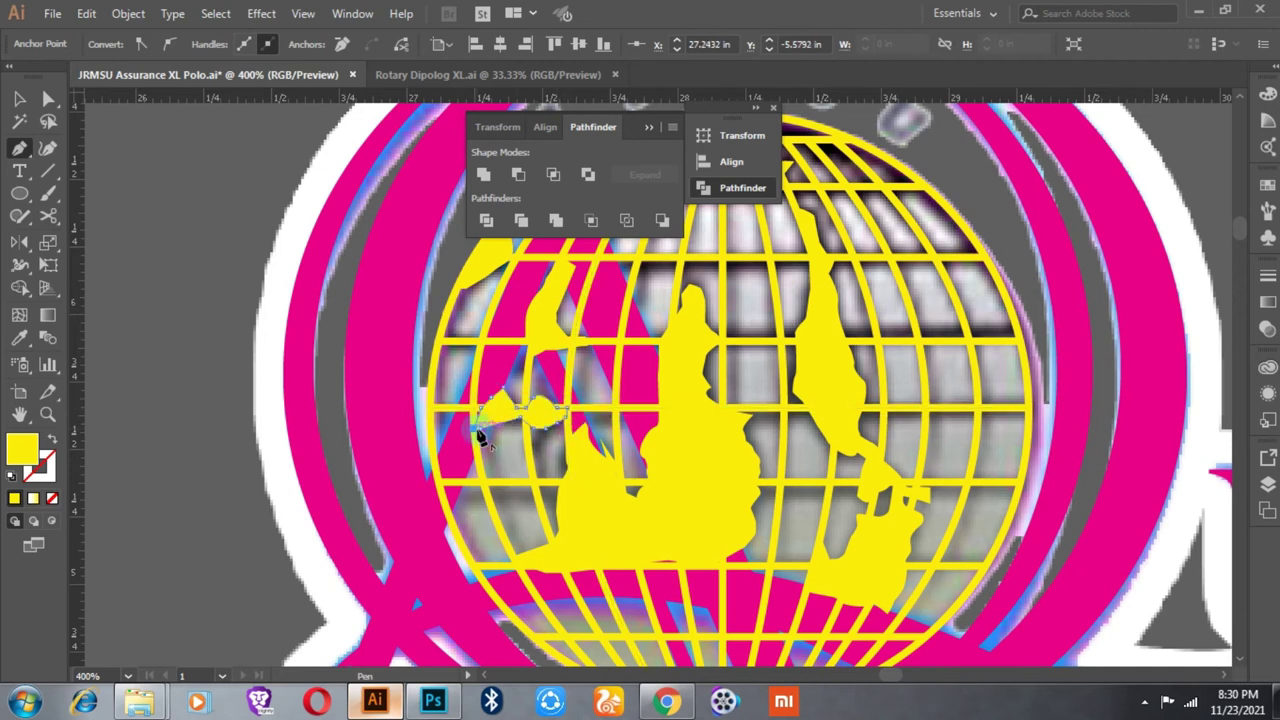
key("ctrl+minus")
key("v")
Step: Trace a landmass near the globe's top, then deselect and return to the Selection tool
left_click(829, 337)
key("ctrl+plus")
key("ctrl+plus")
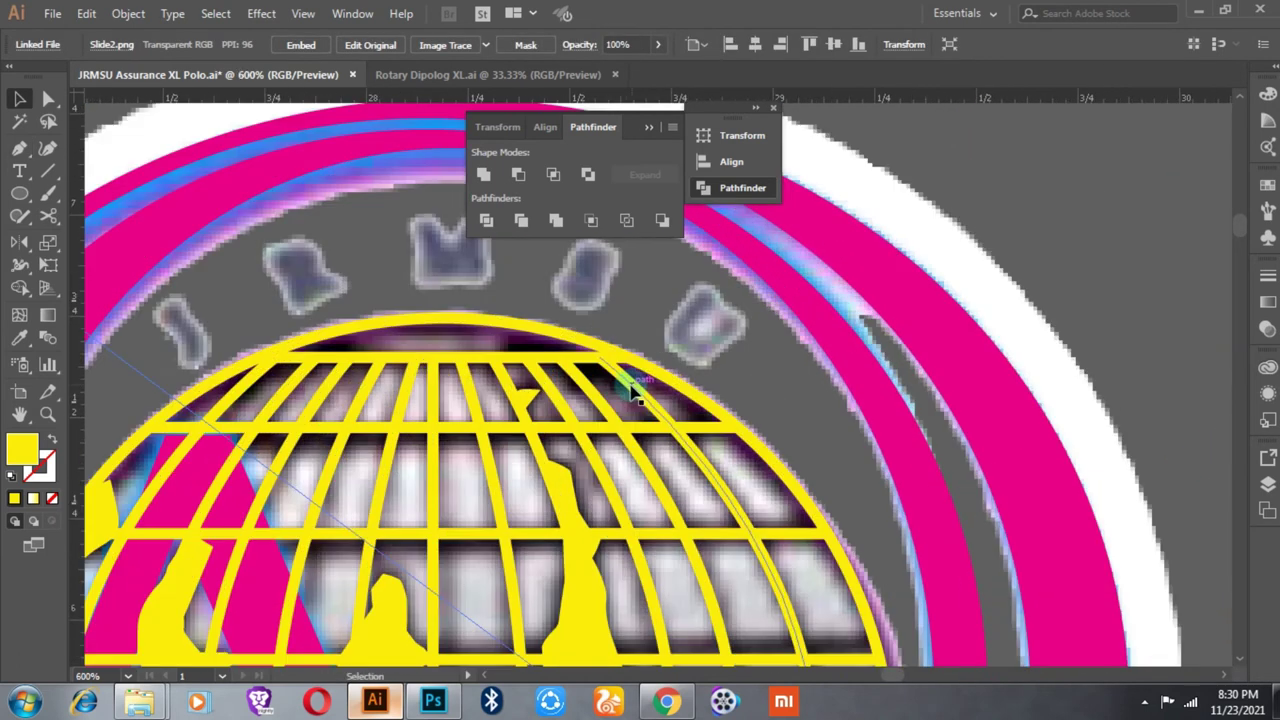
key("p")
left_click_drag(588, 384, 566, 366)
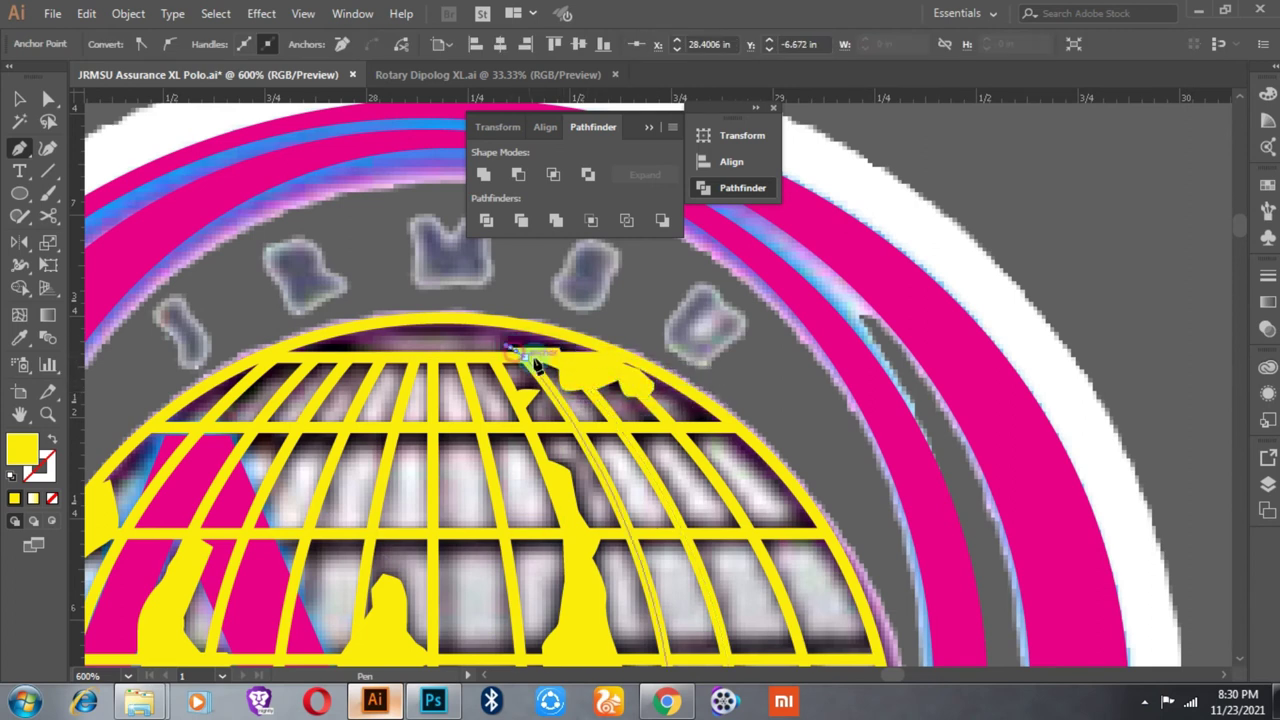
left_click(345, 352, "ctrl")
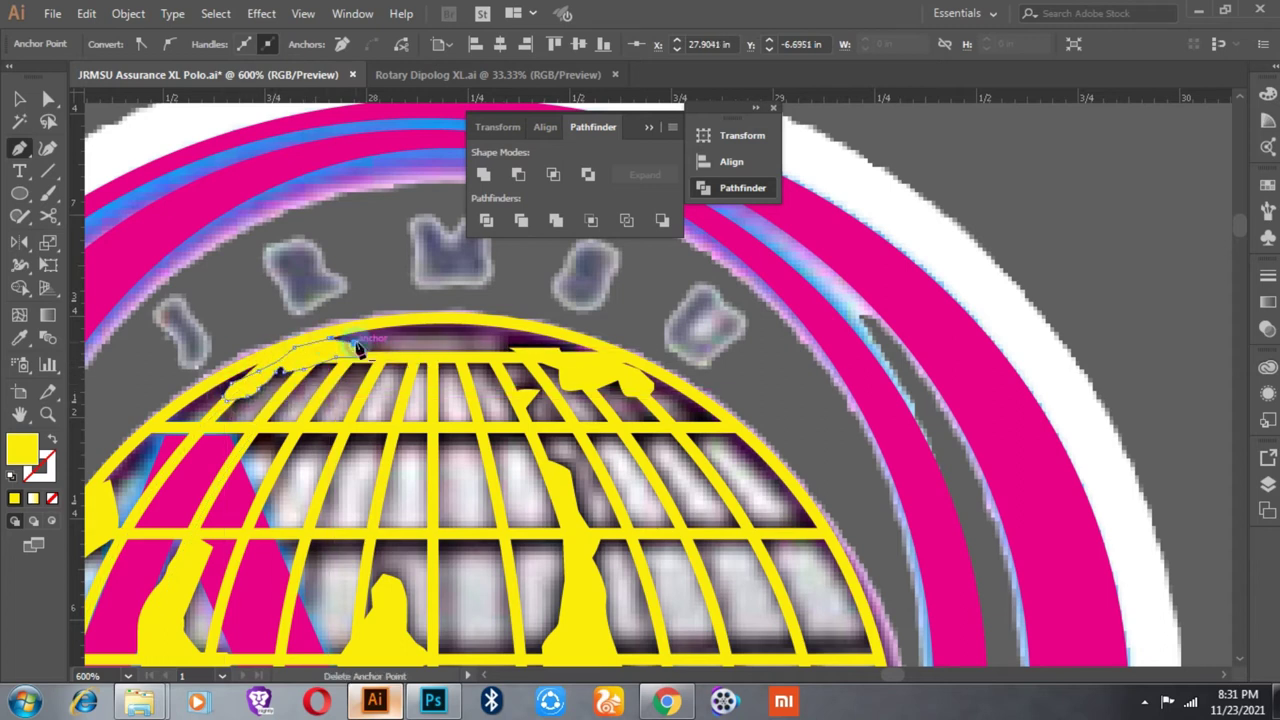
key("ctrl+minus")
key("ctrl+minus")
key("v")
key("ctrl+minus")
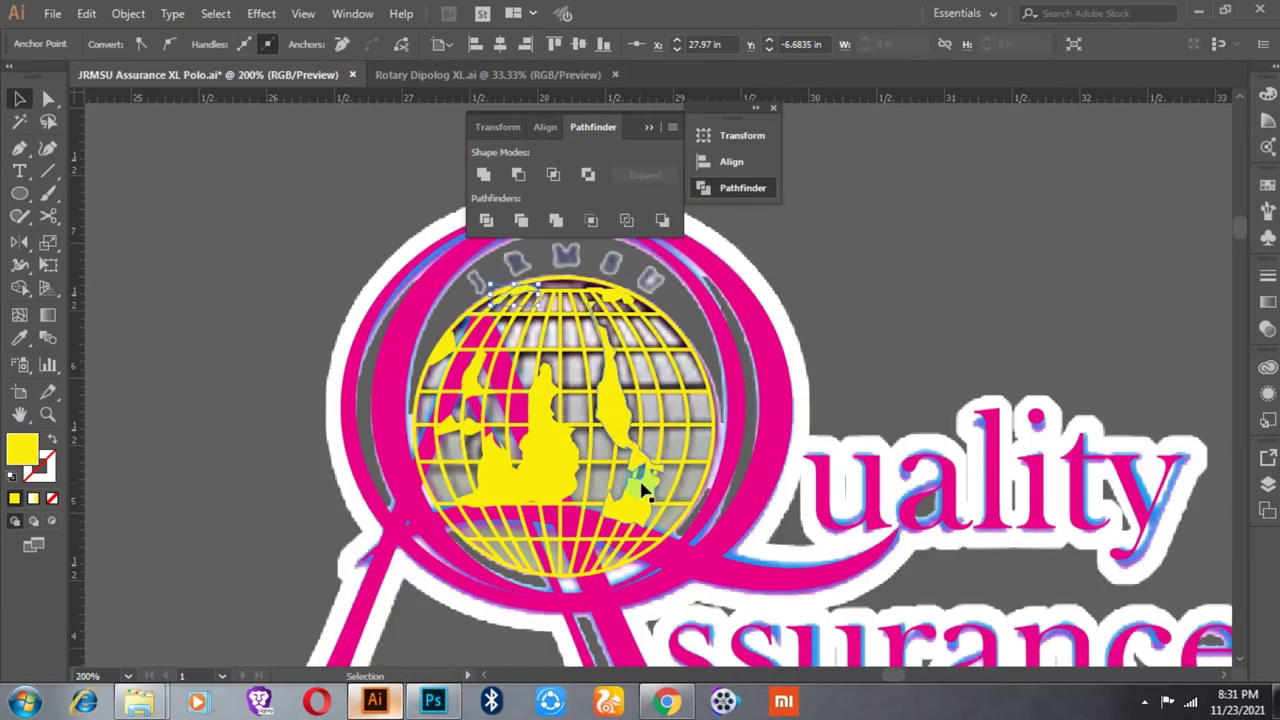
Step: Merge the yellow continent pieces into one shape with Pathfinder Unite
left_click(552, 456)
left_click_drag(478, 370, 604, 293)
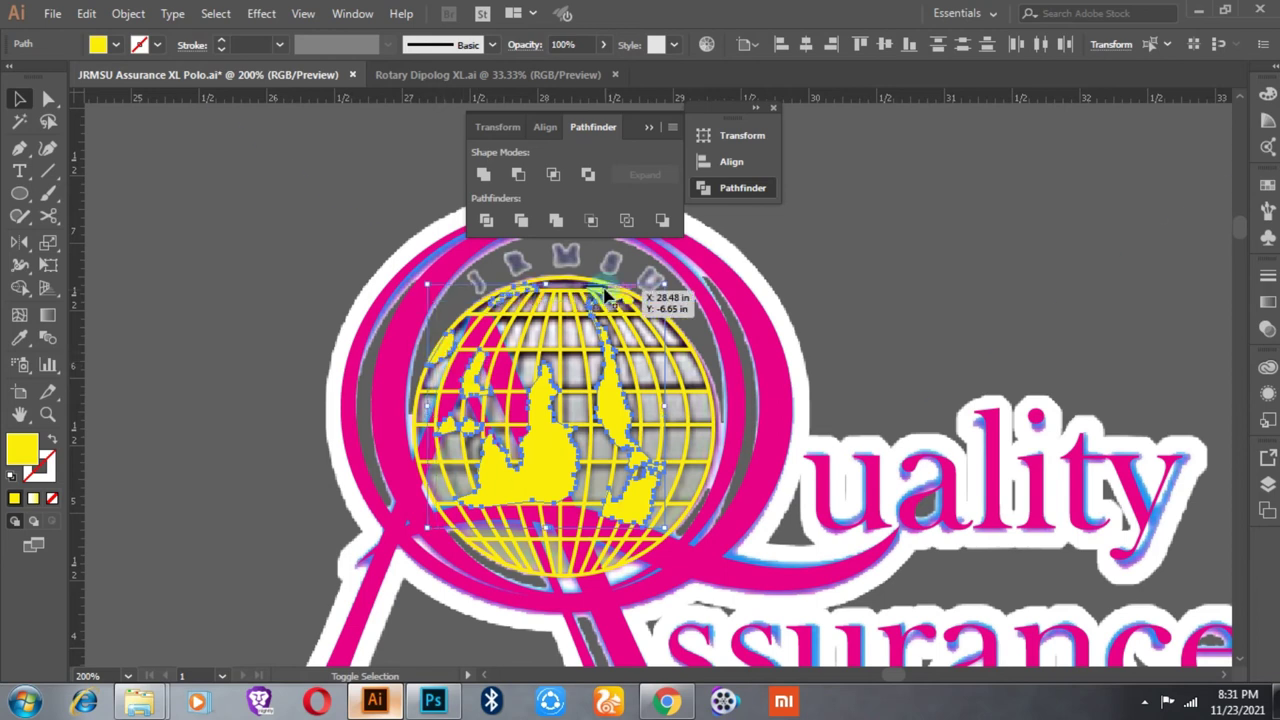
left_click(483, 175)
Step: Expand the whole globe group's fill and stroke via Object > Expand
left_click(630, 462)
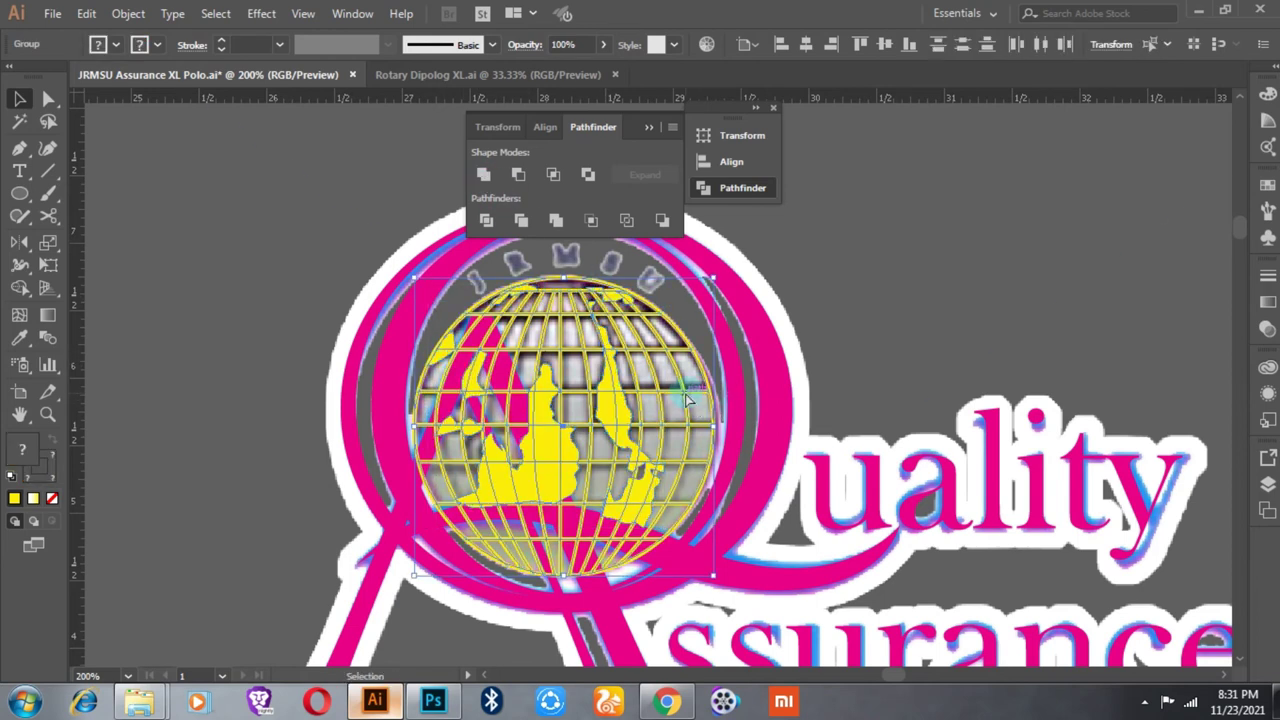
scroll(740, 380, "down", 1)
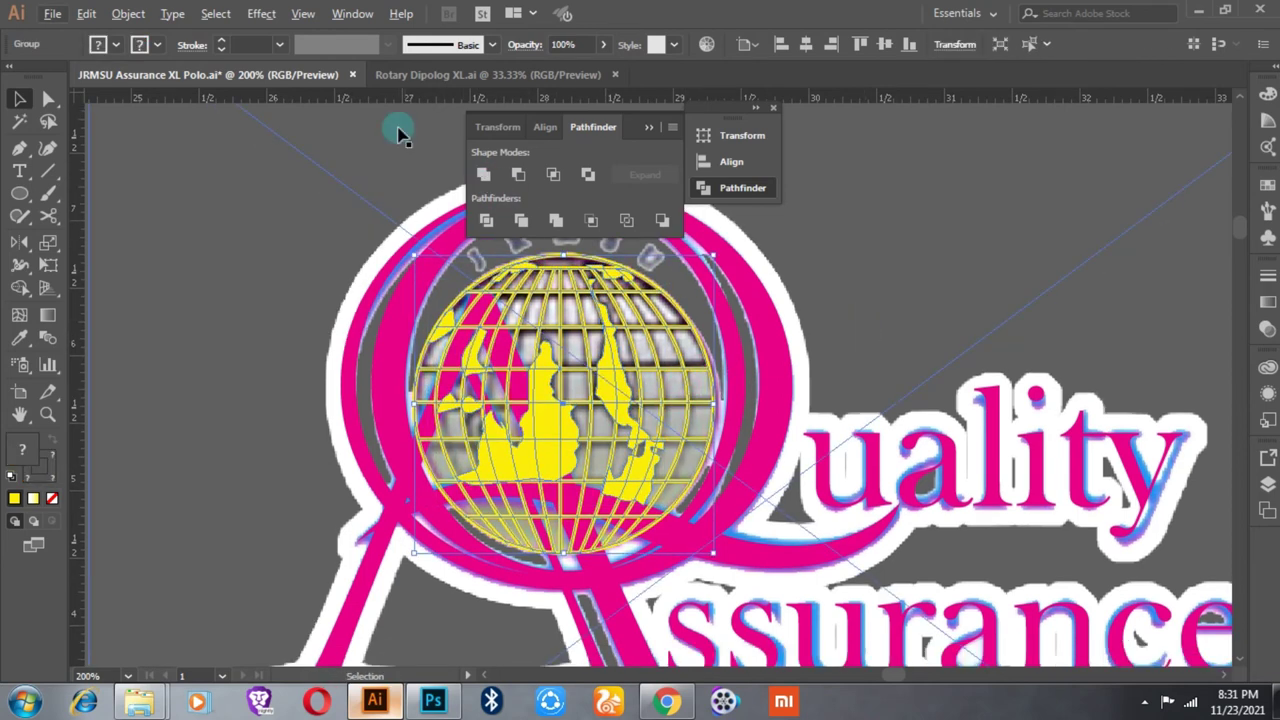
scroll(552, 487, "down", 3)
scroll(552, 487, "up", 3)
scroll(552, 487, "down", 1)
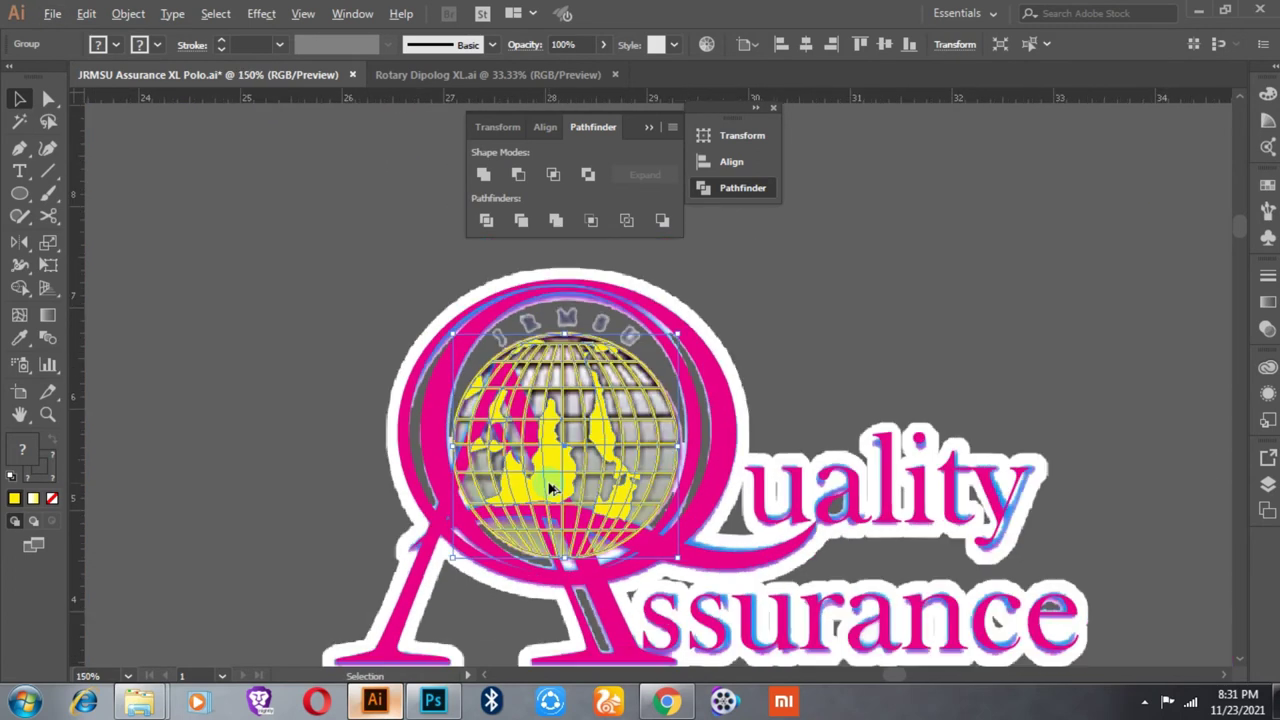
scroll(552, 487, "down", 3)
scroll(394, 363, "up", 3)
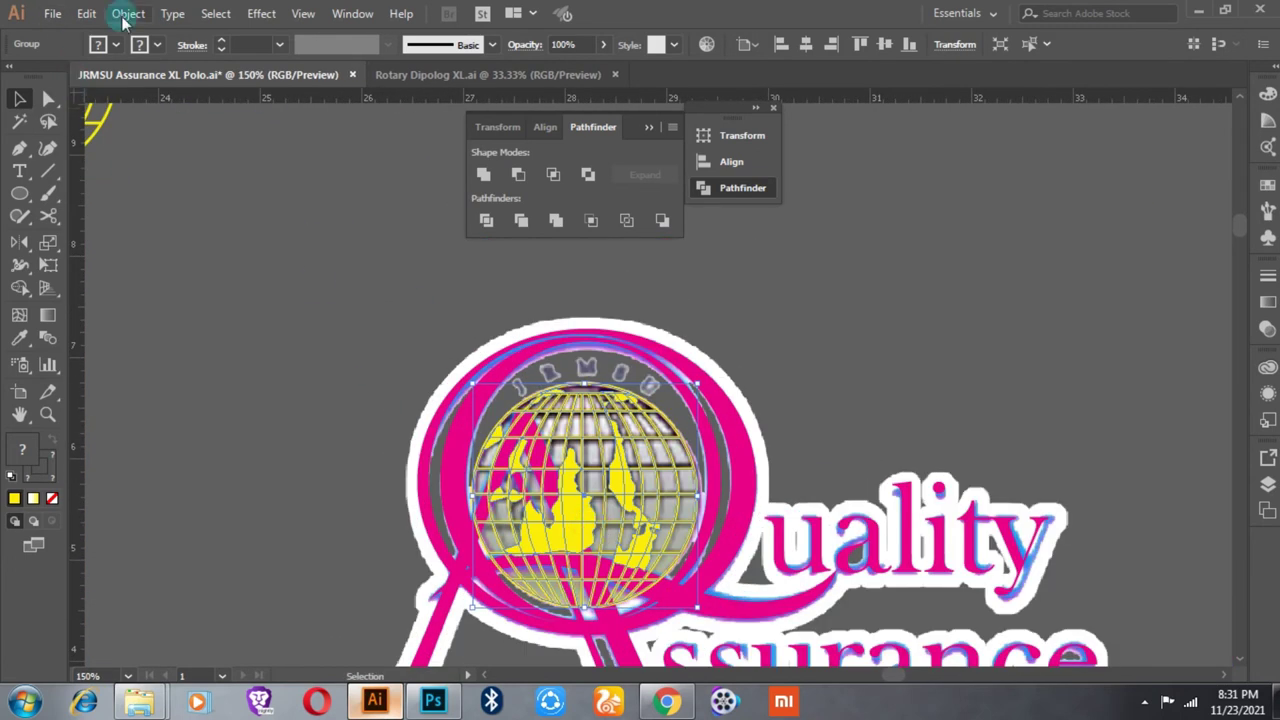
left_click(126, 15)
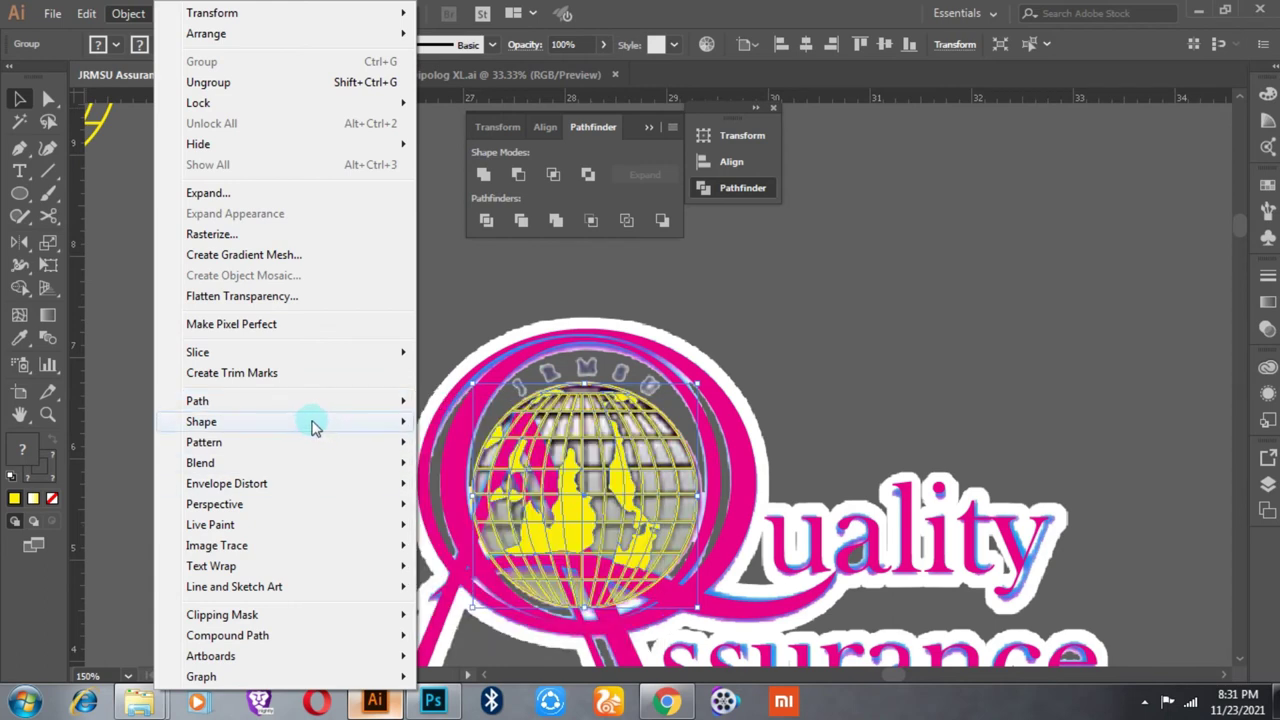
left_click(208, 192)
left_click(597, 455)
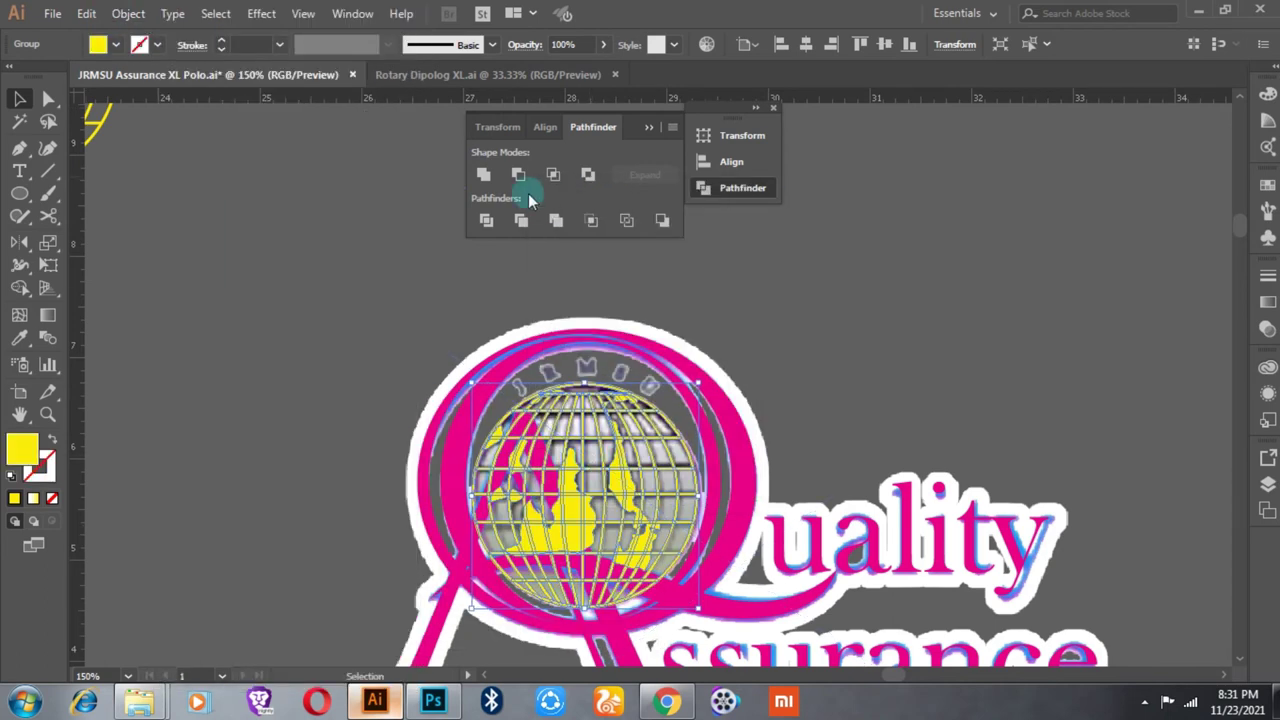
Step: Fill the traced globe with black (000000)
double_click(27, 456)
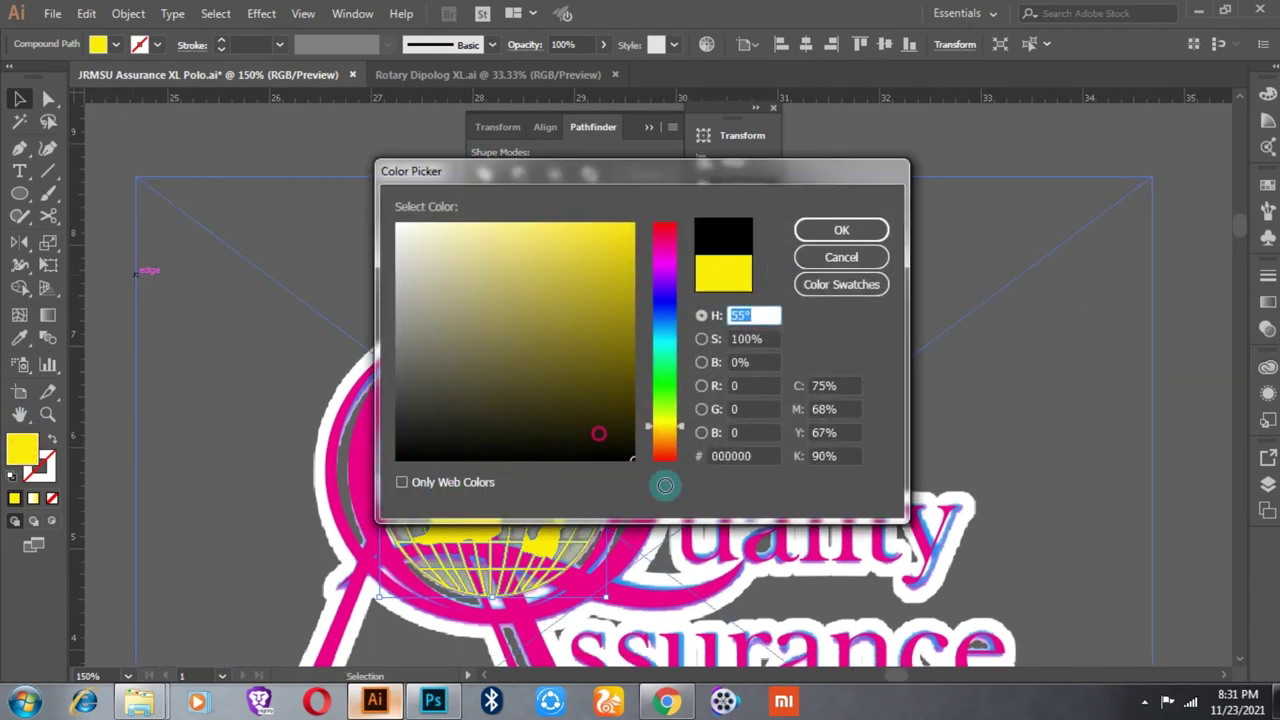
left_click(831, 236)
key("ctrl+minus")
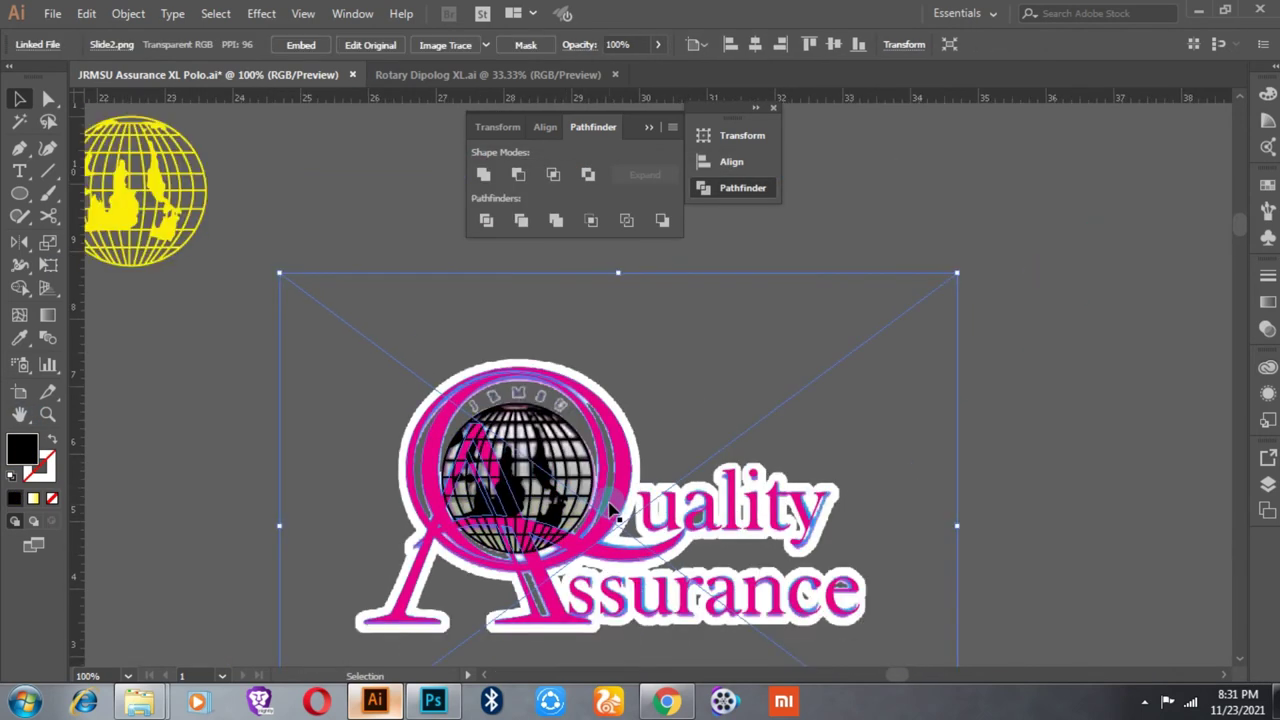
Step: Select the pink Q, the Quality lettering, and the Slide2.png reference image
left_click(622, 490)
left_click(700, 505, "shift")
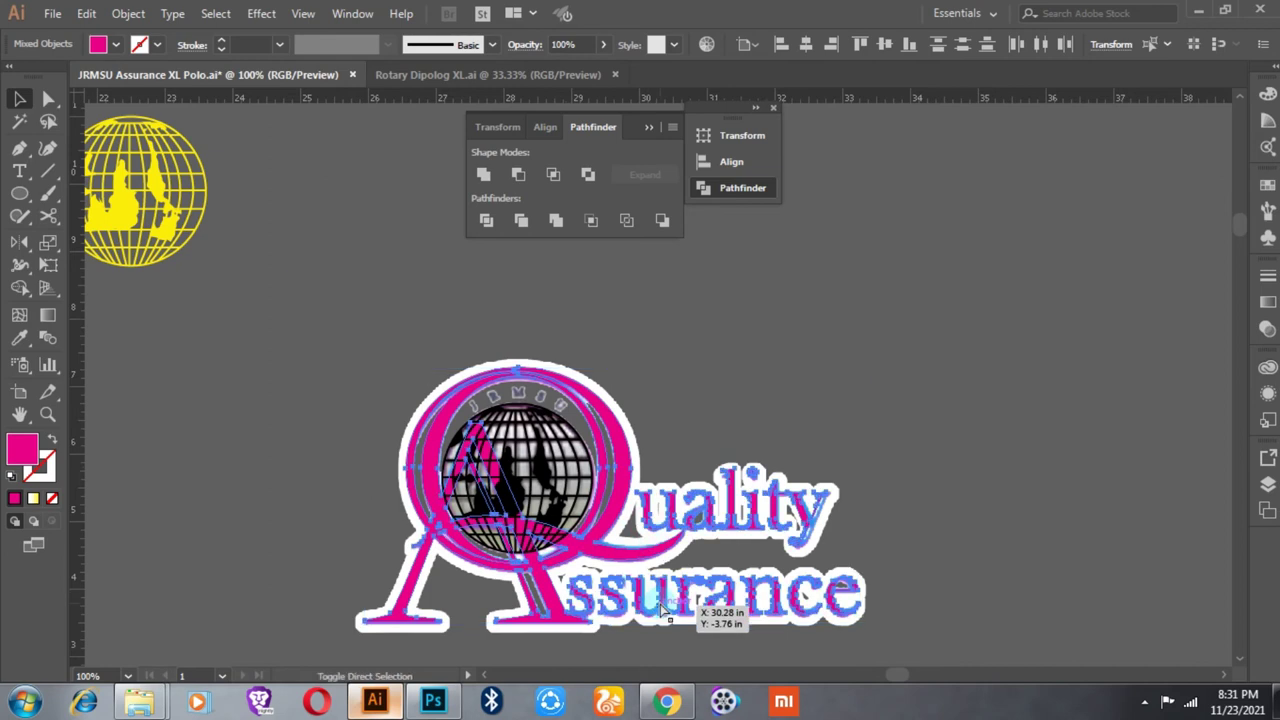
left_click(631, 538)
key("ctrl+plus")
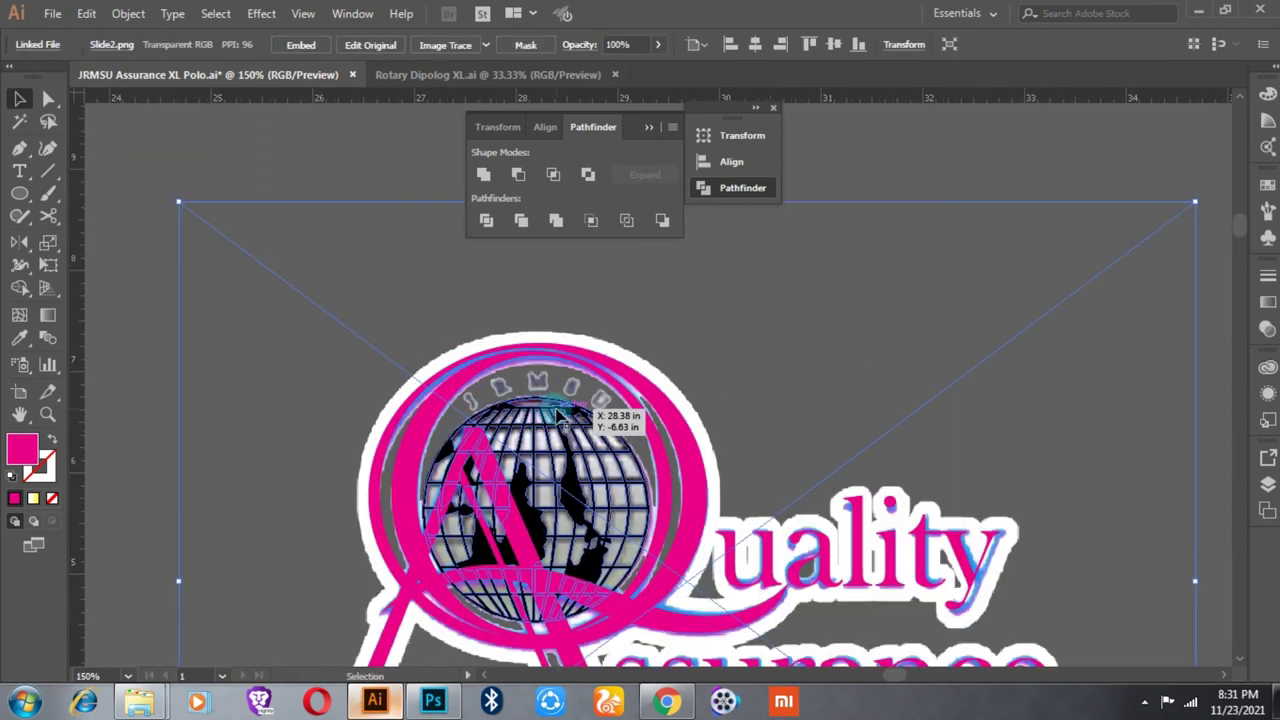
Step: Type JRMSU above the logo, enlarge it, set tracking to 200, and move it left
left_click(590, 312)
type("JRMSU")
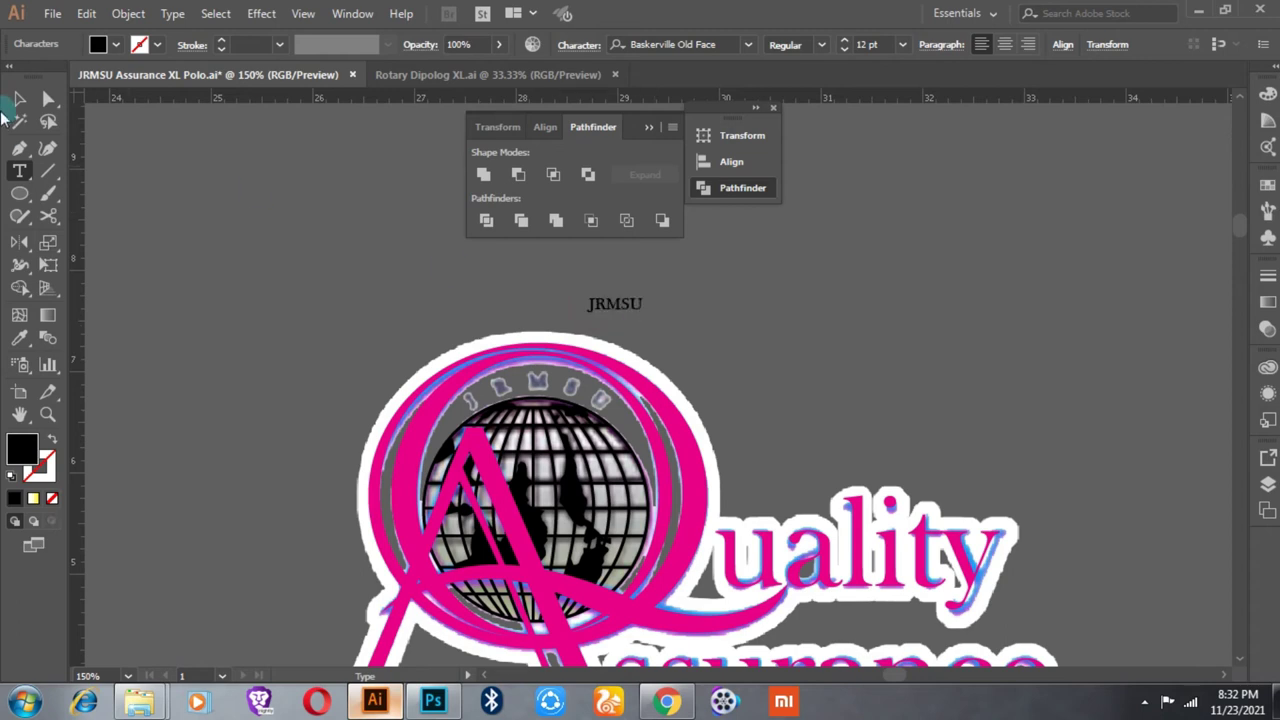
left_click(19, 98)
left_click_drag(647, 315, 651, 316)
left_click(588, 47)
left_click(585, 181)
left_click(598, 490)
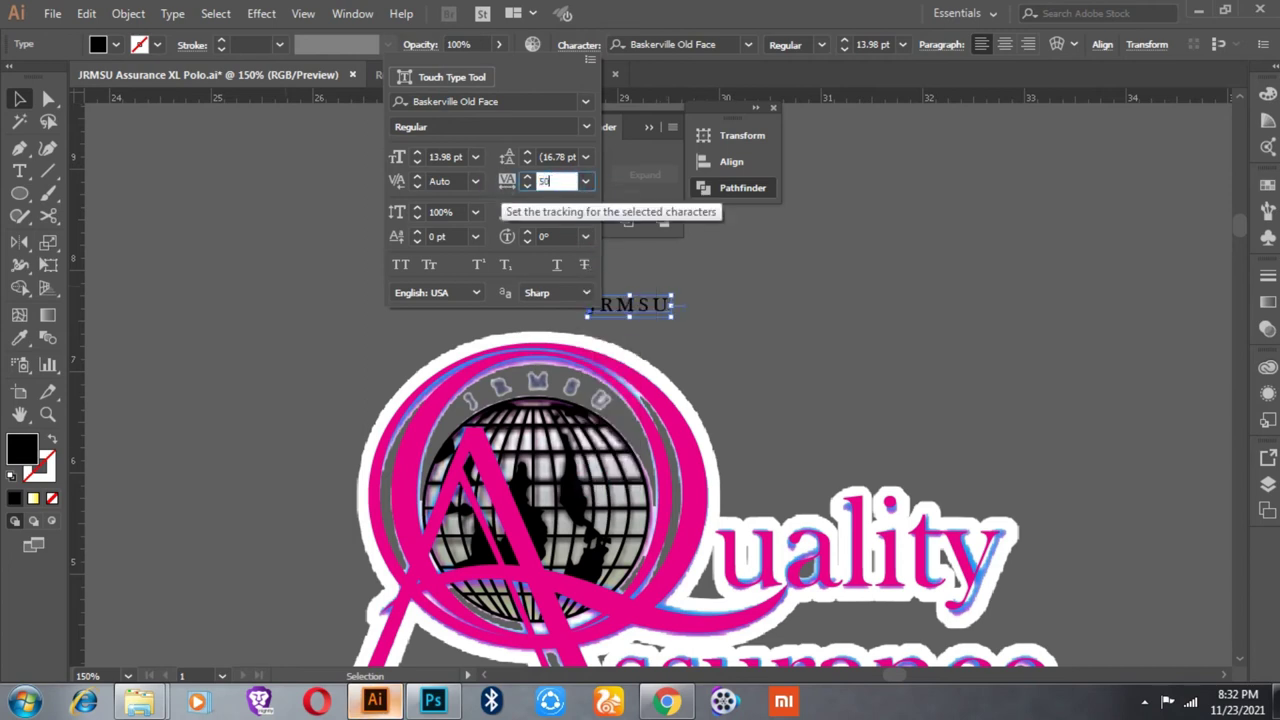
left_click_drag(648, 311, 549, 320)
Step: Try an Arc warp on JRMSU, then undo it back to straight text
key("ctrl+alt+shift+w")
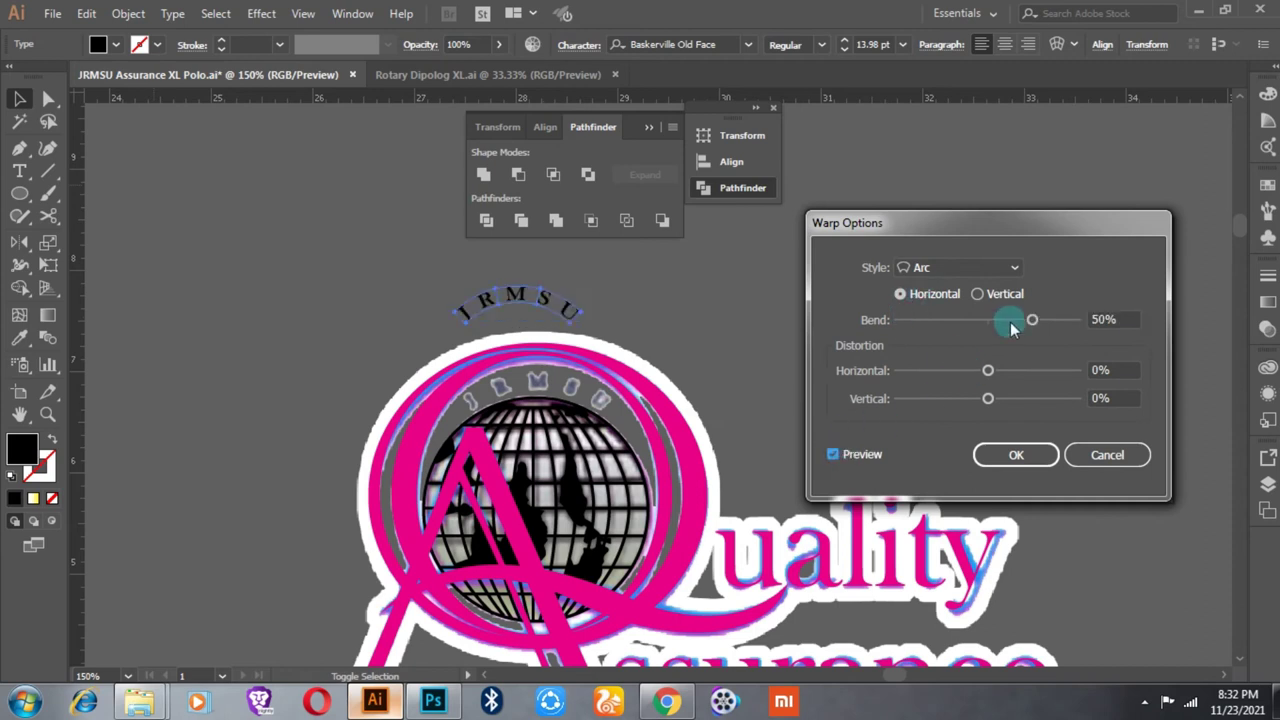
left_click(1014, 456)
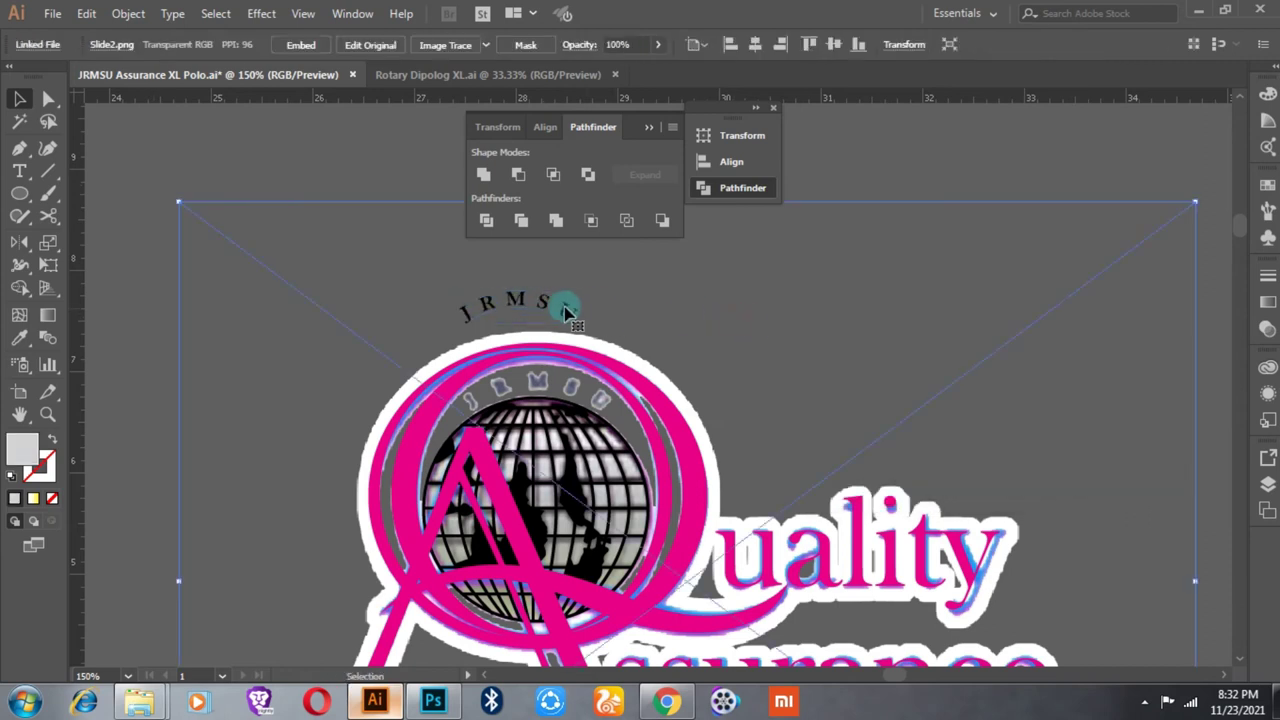
scroll(575, 405, "up", 2)
key("Right")
key("Right")
key("Right")
key("ctrl+z")
key("ctrl+z")
key("ctrl+z")
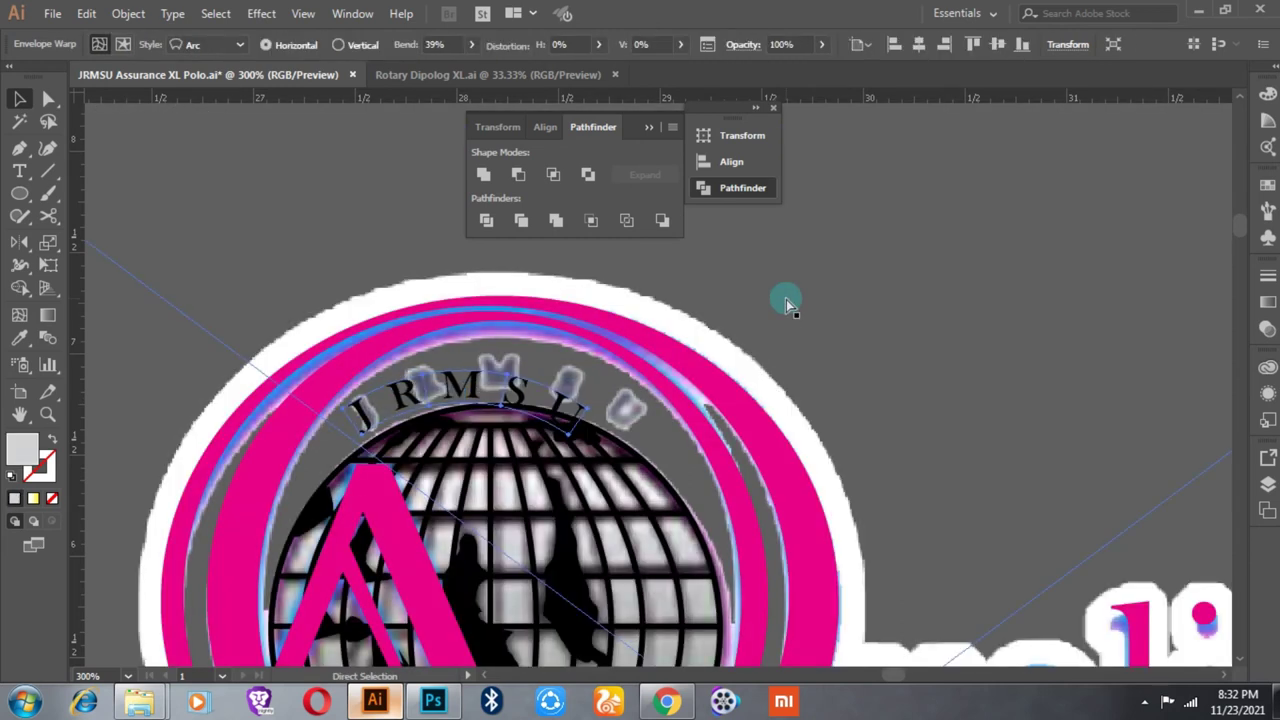
key("ctrl+z")
scroll(786, 299, "down", 1)
Step: Widen JRMSU's tracking to 300 and move it down onto the logo's arc
left_click(579, 44)
left_click(543, 176)
type("300")
key("Return")
left_click_drag(678, 372, 678, 408)
left_click_drag(660, 295, 668, 393)
Step: Bend JRMSU into a 39% Arc warp curving above the globe
left_click(583, 52)
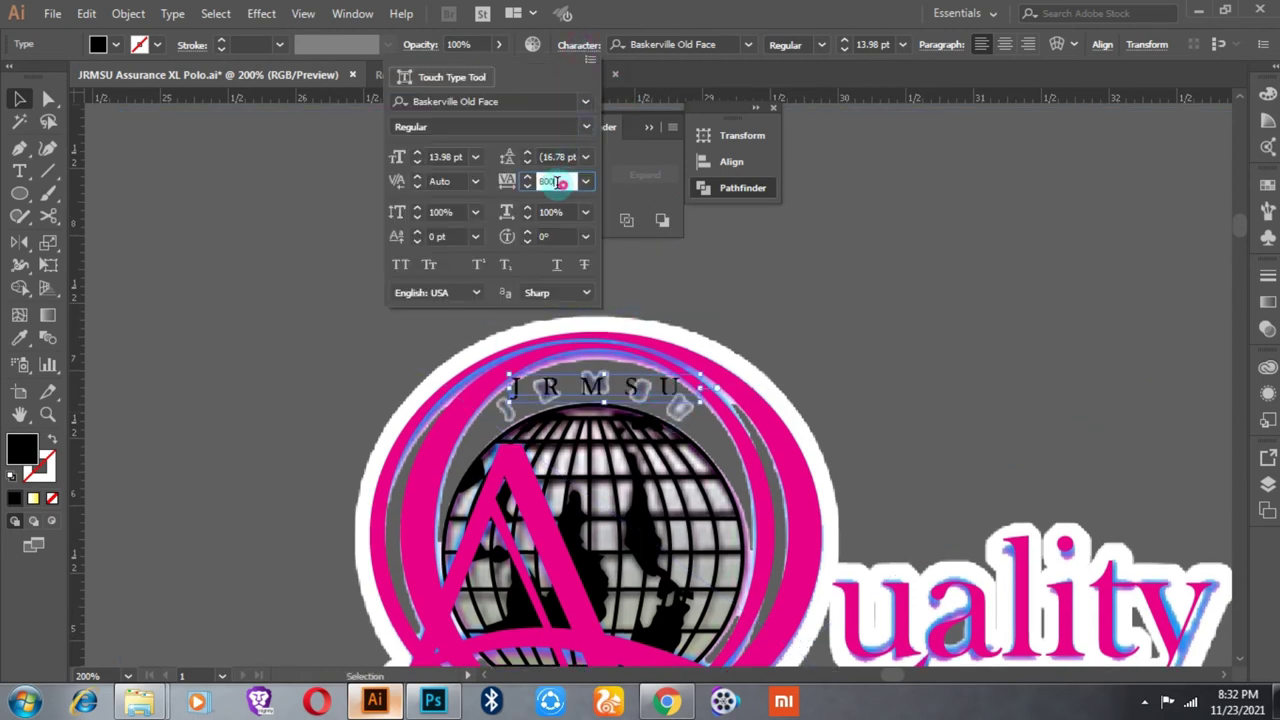
left_click(600, 277)
scroll(605, 300, "up", 1)
key("ctrl+alt+shift+w")
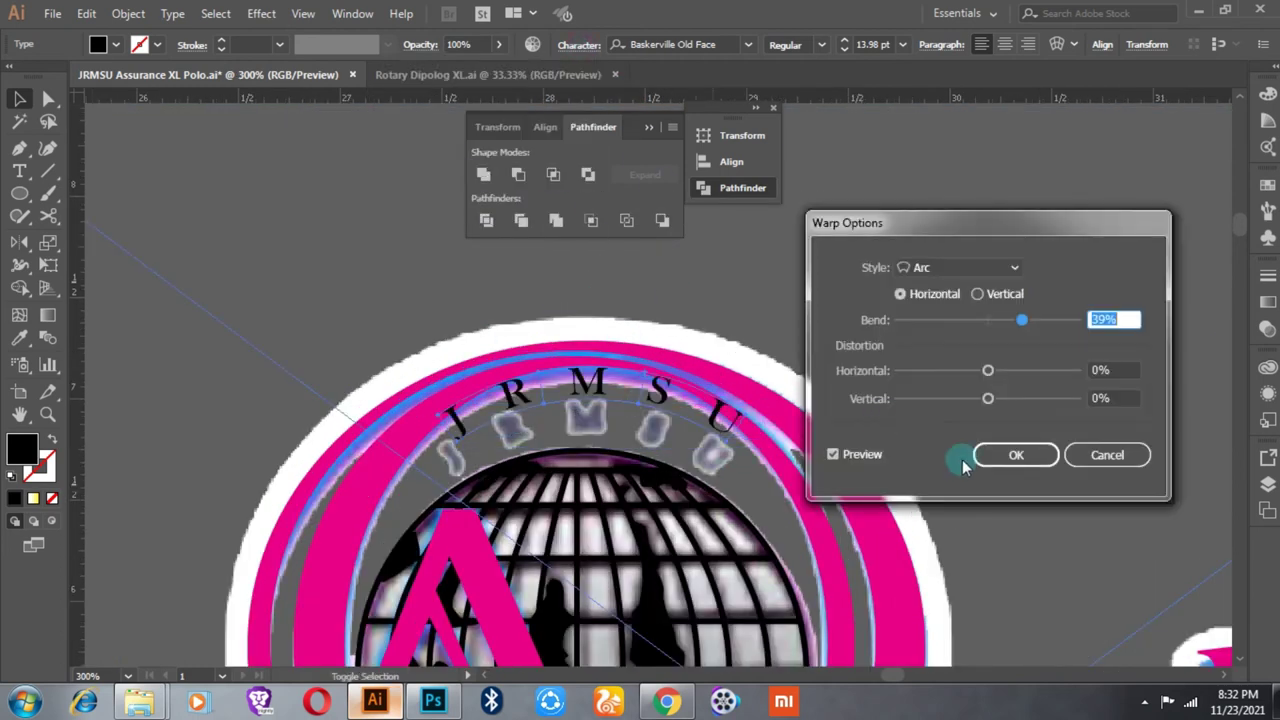
left_click(990, 455)
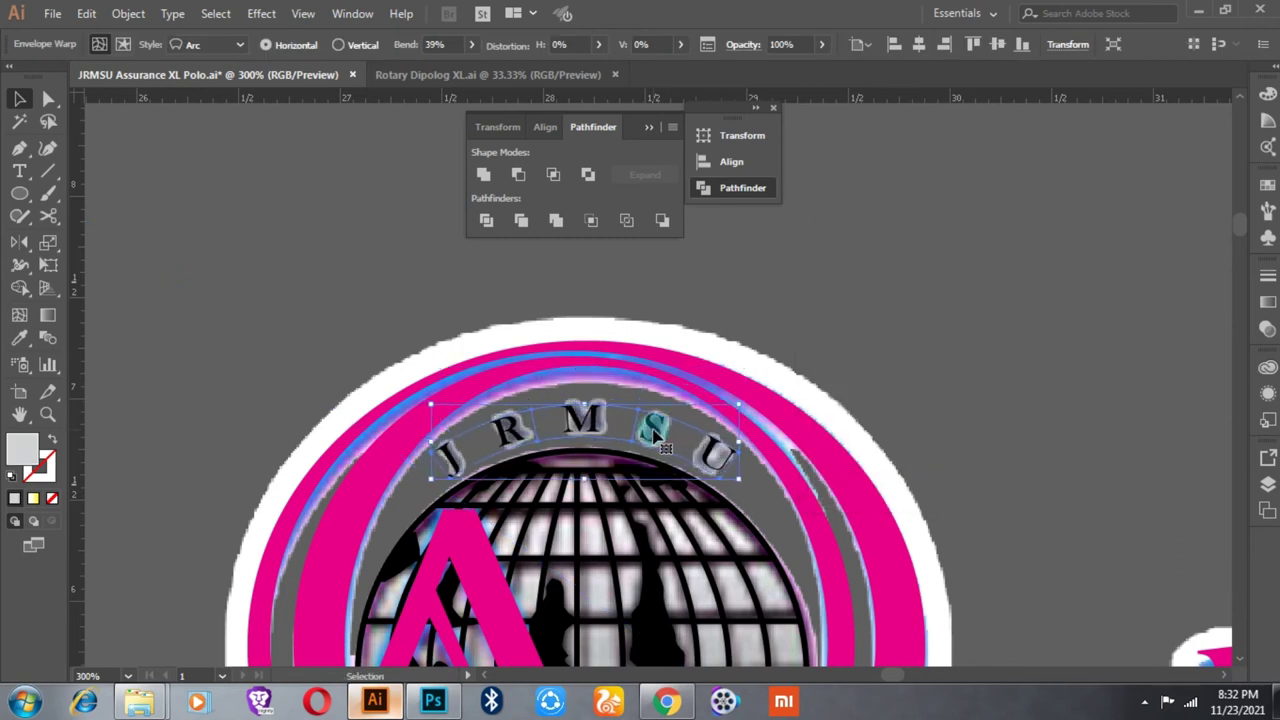
left_click(890, 385)
key("ctrl+1")
Step: Move the Slide2.png reference image up off the traced logo
scroll(890, 420, "down", 1)
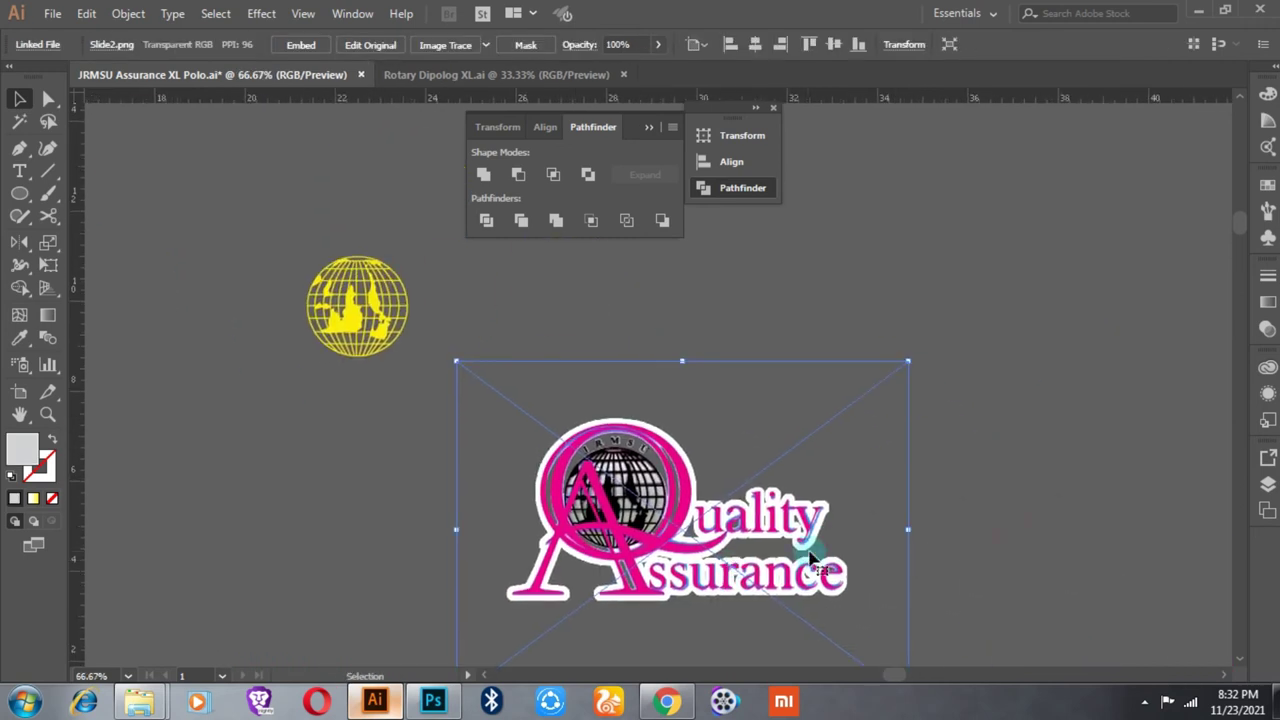
scroll(848, 626, "down", 1)
left_click_drag(848, 626, 857, 408)
scroll(765, 487, "up", 1)
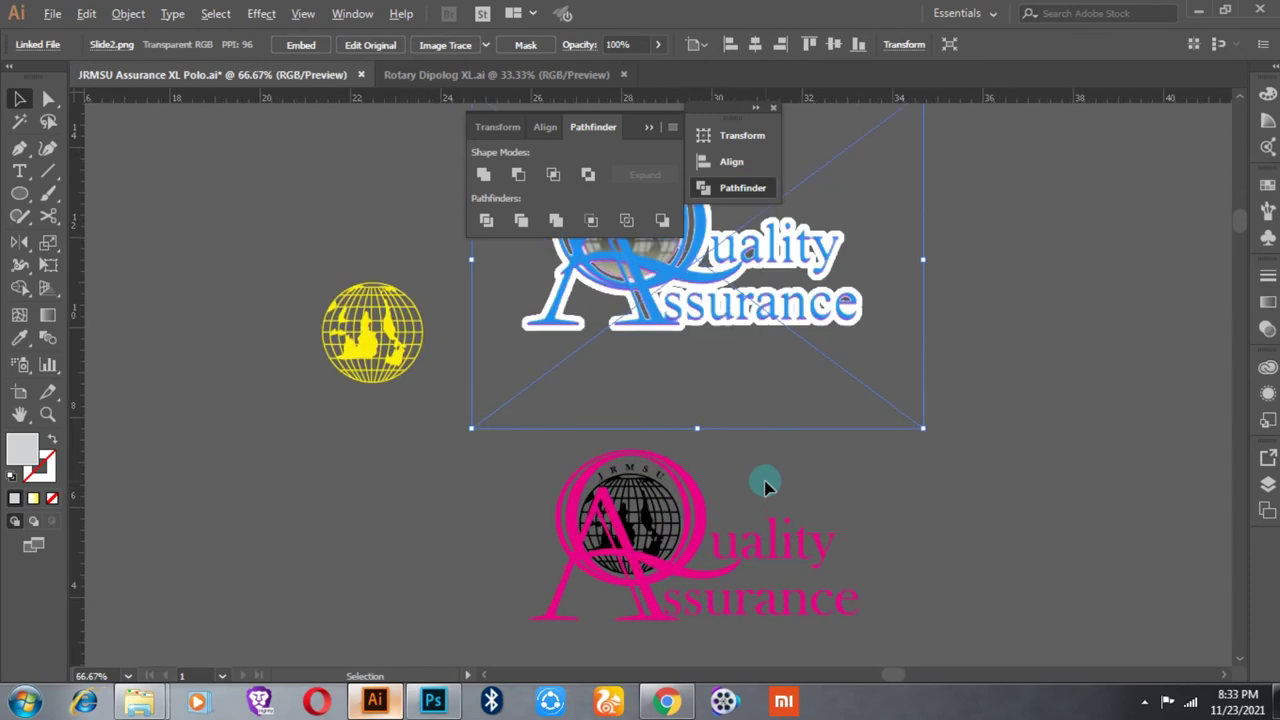
Step: Unite the traced pink logo with Pathfinder and fill it cyan-blue
left_click(694, 606)
left_click(487, 177)
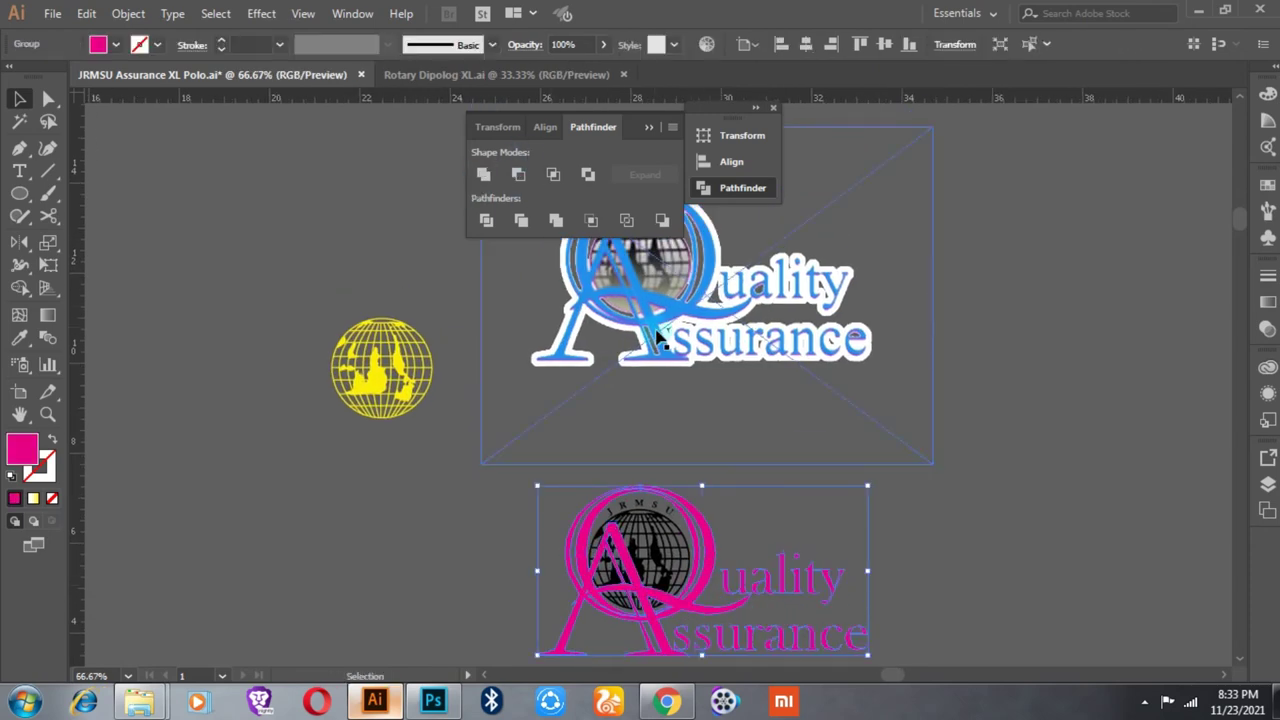
left_click(114, 44)
left_click(105, 76)
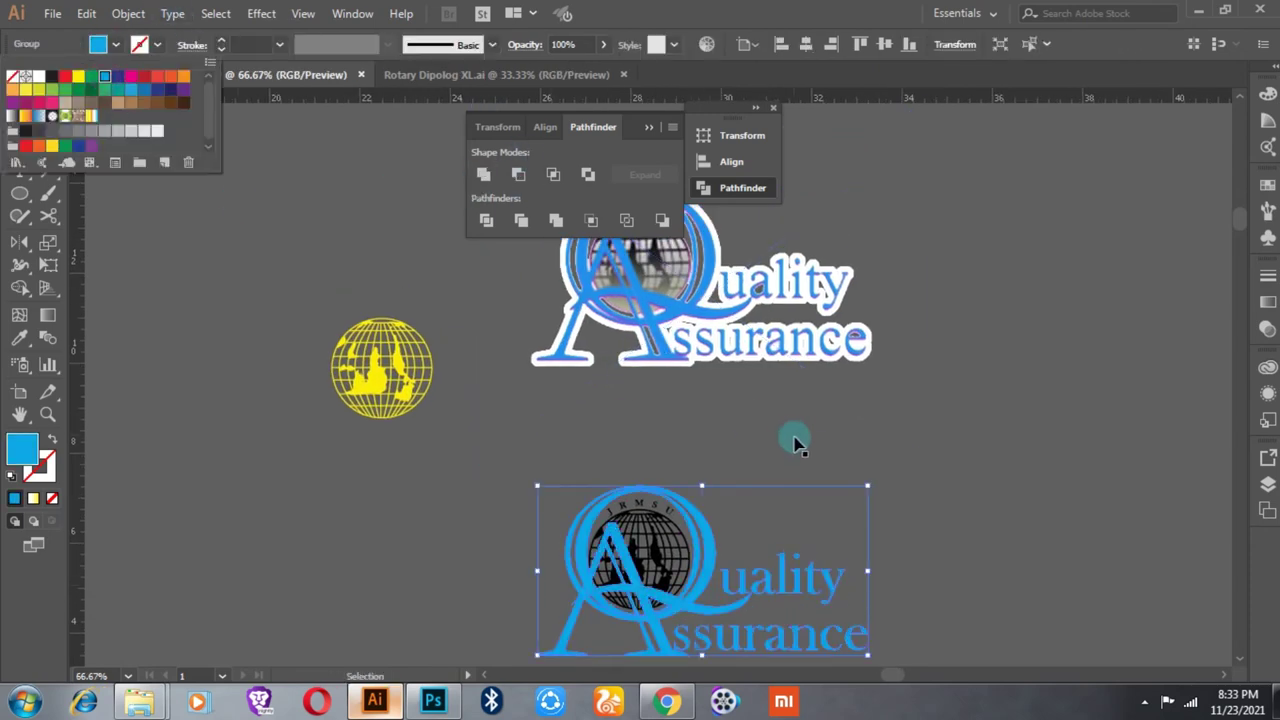
left_click(862, 507)
mouse_move(651, 520)
left_mouse_down()
mouse_move(657, 584)
mouse_move(669, 534)
left_mouse_up()
left_click(672, 545)
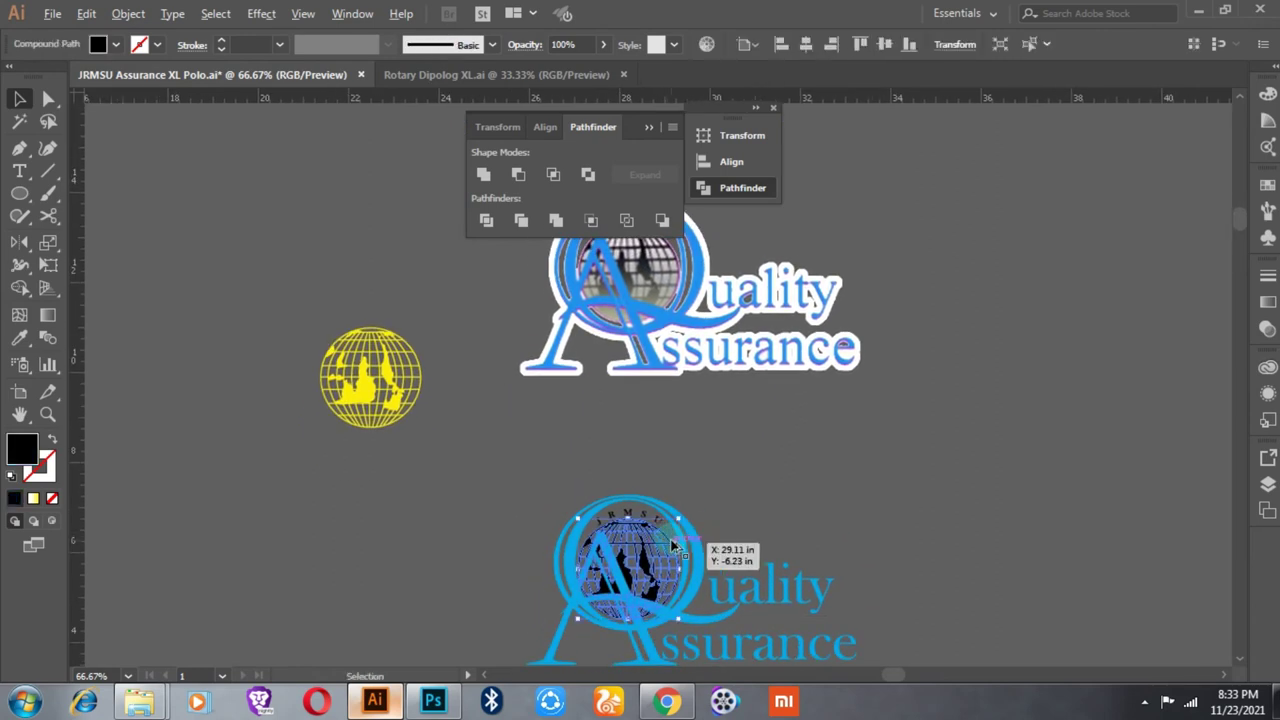
scroll(672, 545, "up", 2)
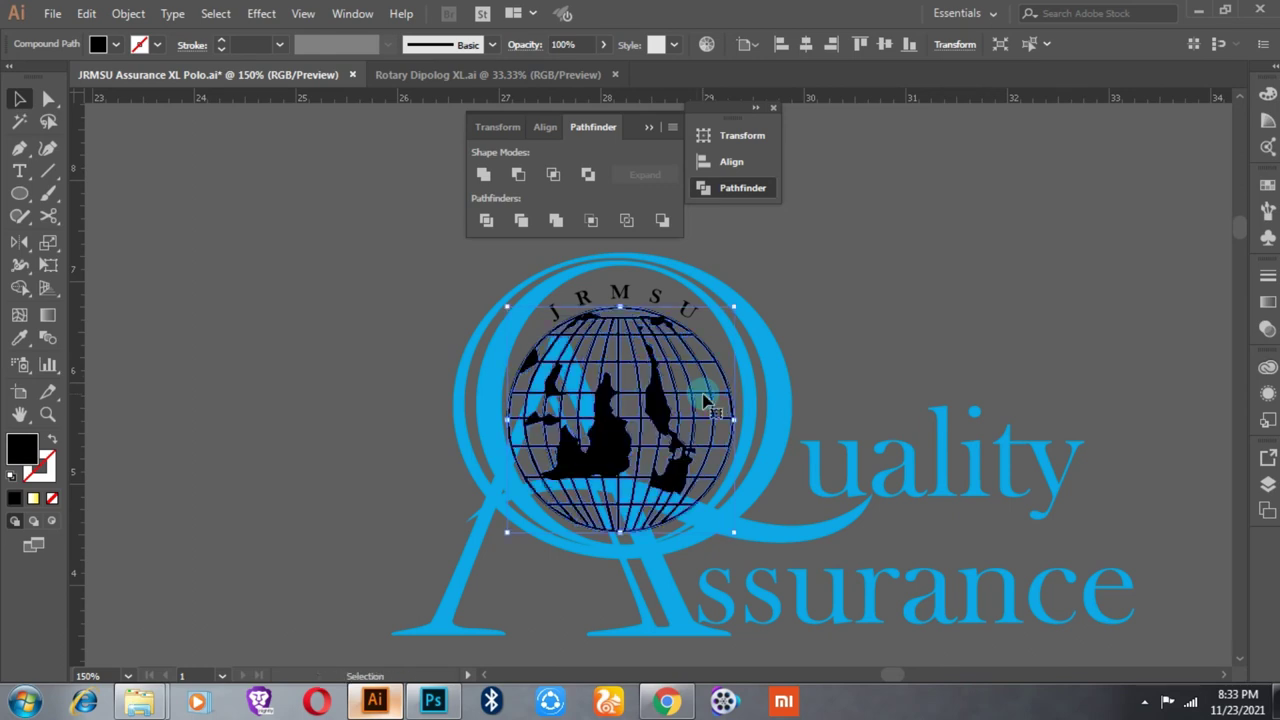
Step: Isolate the globe compound path inside the lower blue logo
scroll(704, 402, "up", 1)
double_click(736, 390)
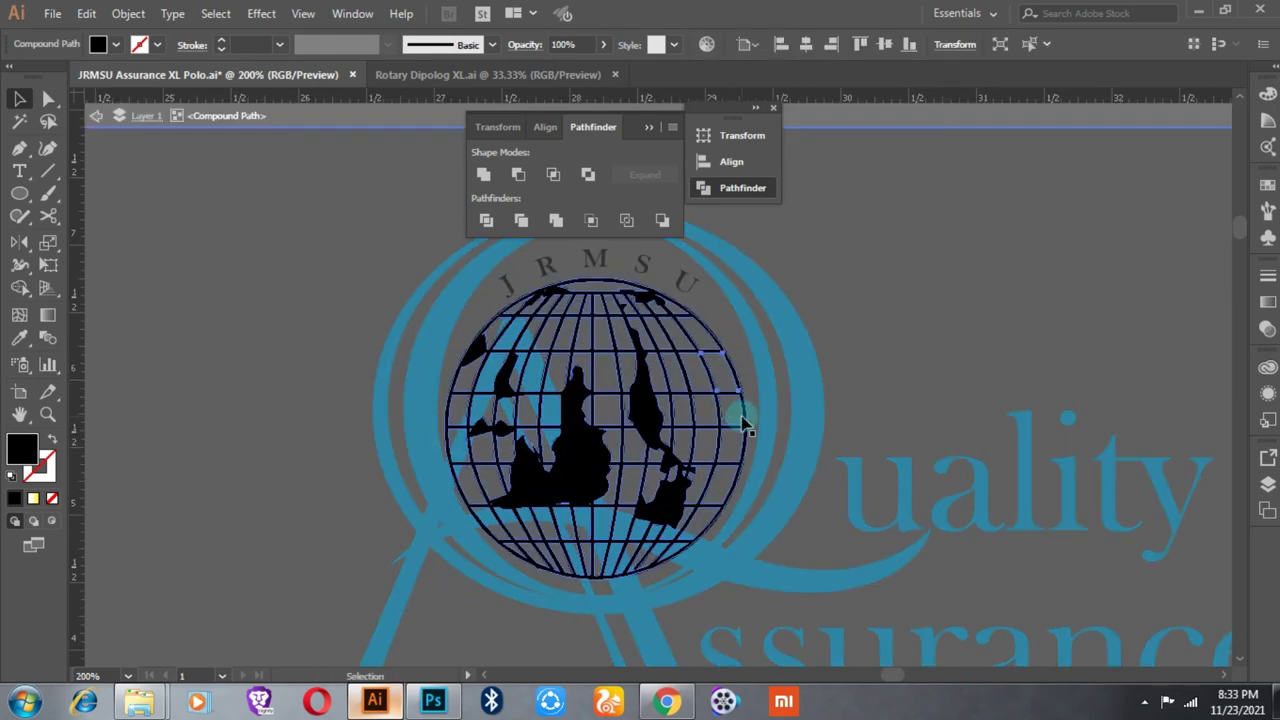
scroll(775, 516, "down", 1)
scroll(718, 400, "up", 2)
left_click(806, 480, "shift")
key("ctrl+z")
key("ctrl+z")
right_click(880, 186)
left_click(960, 257)
Step: Fill the globe's circle white so it sits behind the black grid
scroll(795, 402, "down", 1)
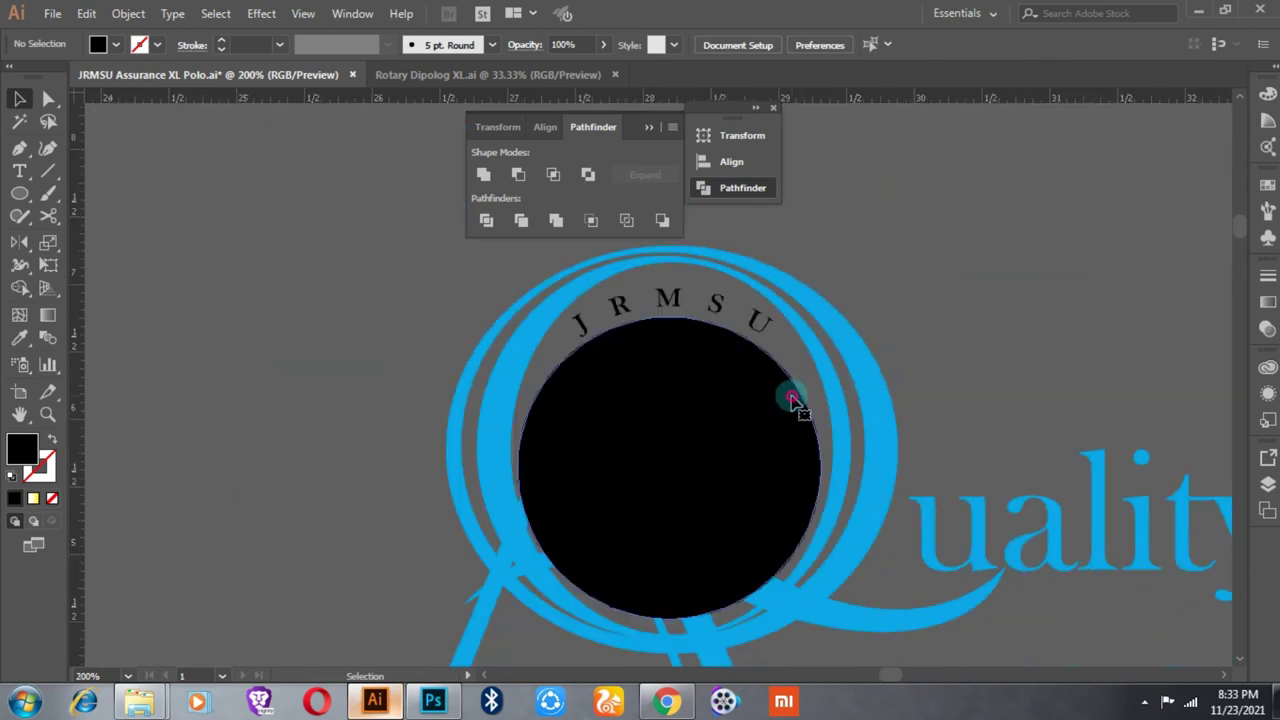
left_click(792, 402)
left_click(116, 44)
left_click(40, 72)
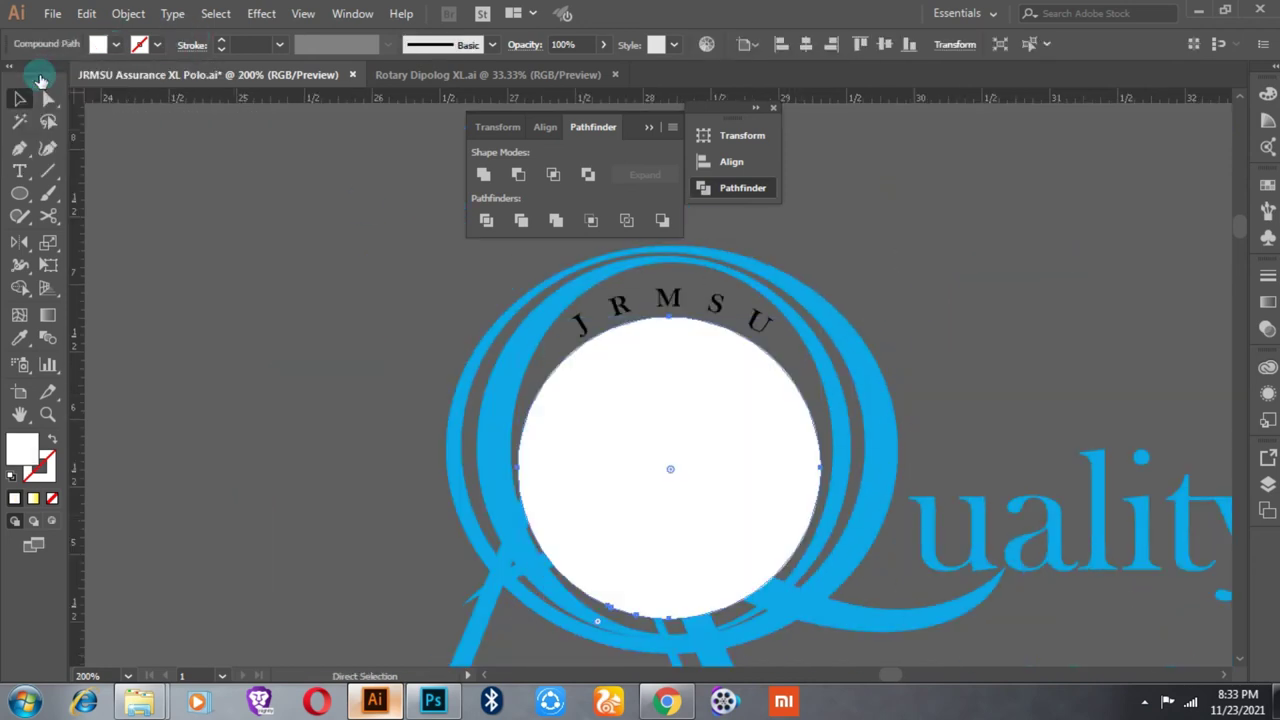
key("ctrl+z")
scroll(726, 362, "down", 3)
left_click(808, 400)
left_click_drag(810, 440, 767, 554)
Step: Select and shift the lower blue logo group, checking its fill swatches
left_click(687, 563)
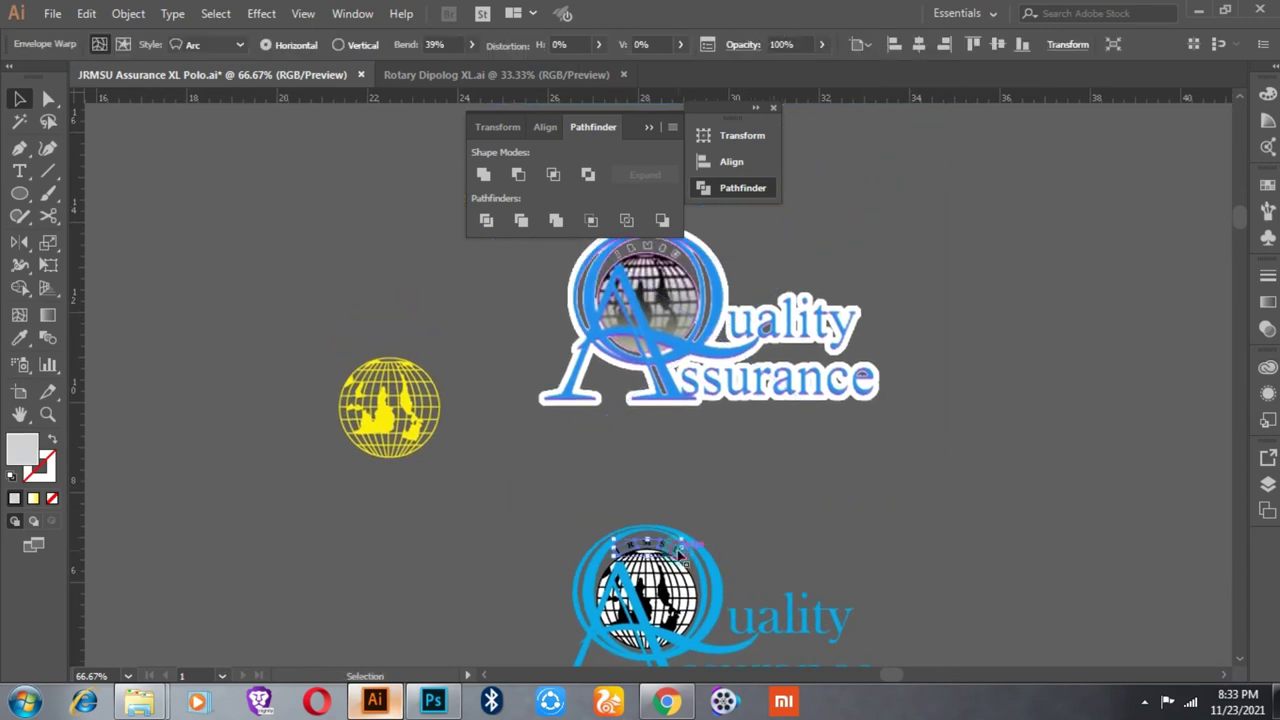
mouse_move(687, 563)
left_mouse_down()
mouse_move(737, 539)
mouse_move(760, 640)
mouse_move(745, 530)
left_mouse_up()
scroll(700, 487, "up", 1)
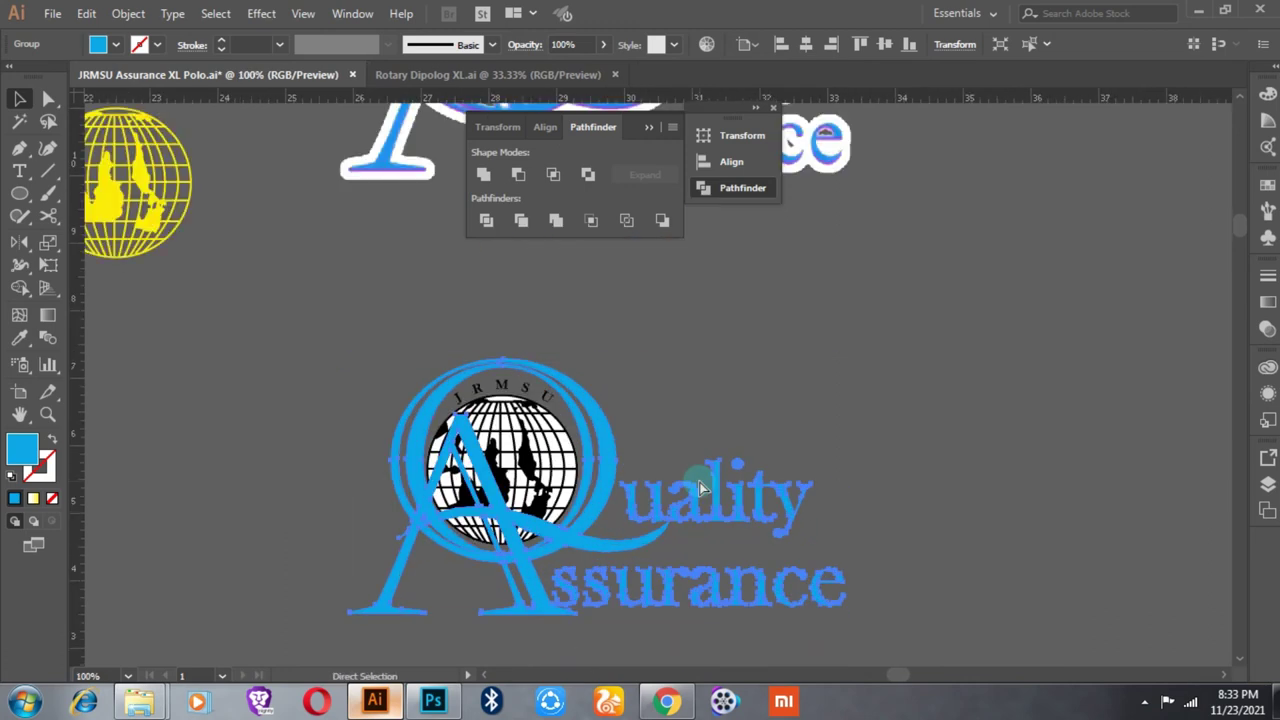
scroll(700, 487, "up", 5)
left_click(116, 44)
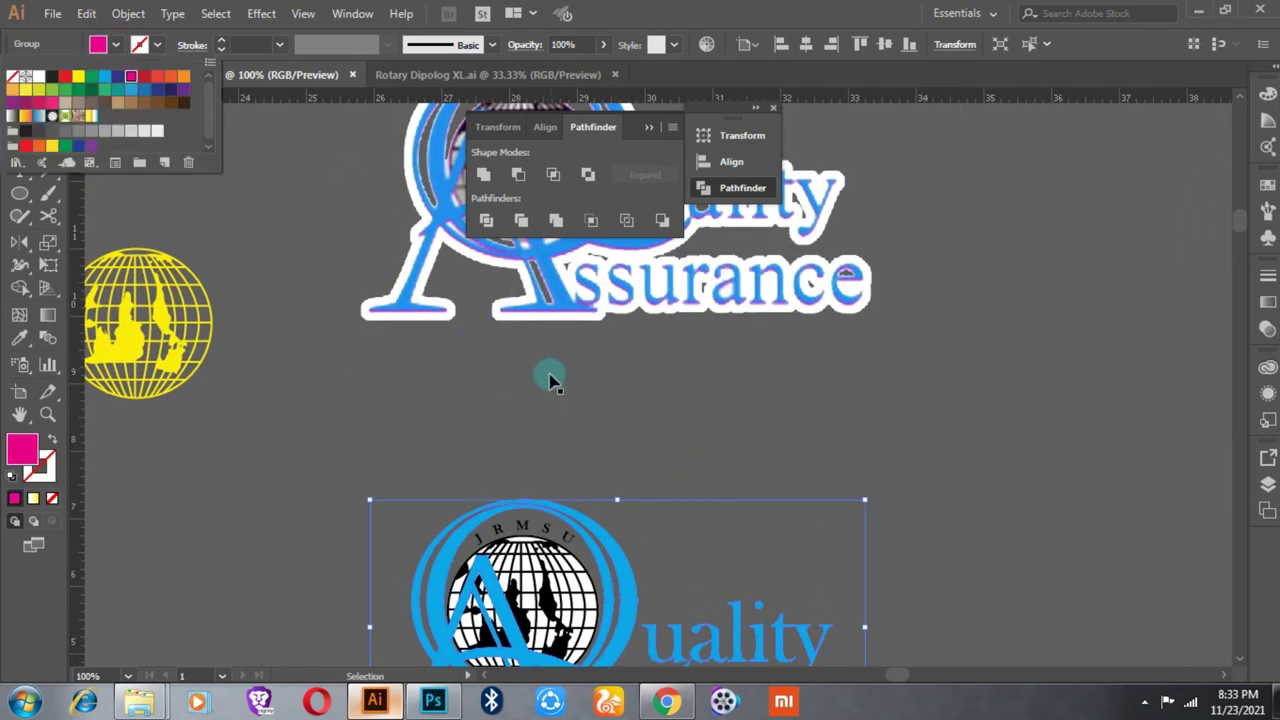
left_click(549, 378)
Step: Sample the reference logo's blue with the Eyedropper (I) as the fill colour
scroll(590, 445, "down", 2)
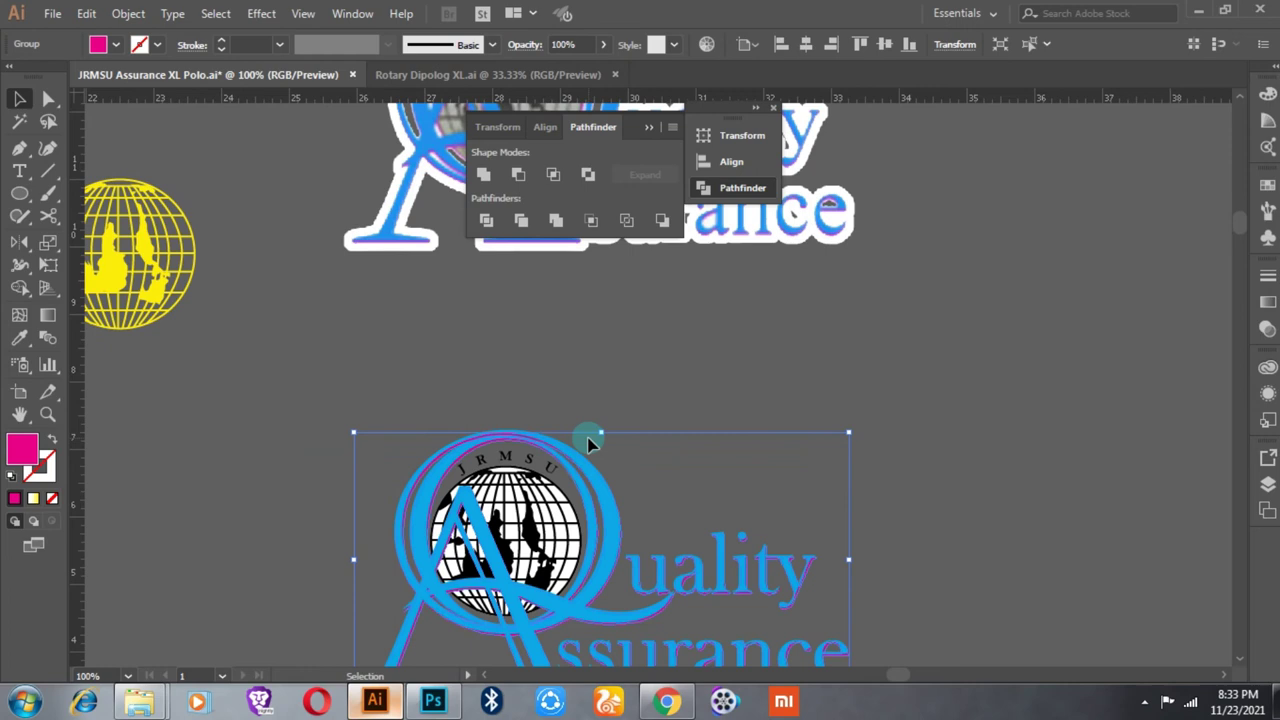
scroll(744, 453, "down", 2)
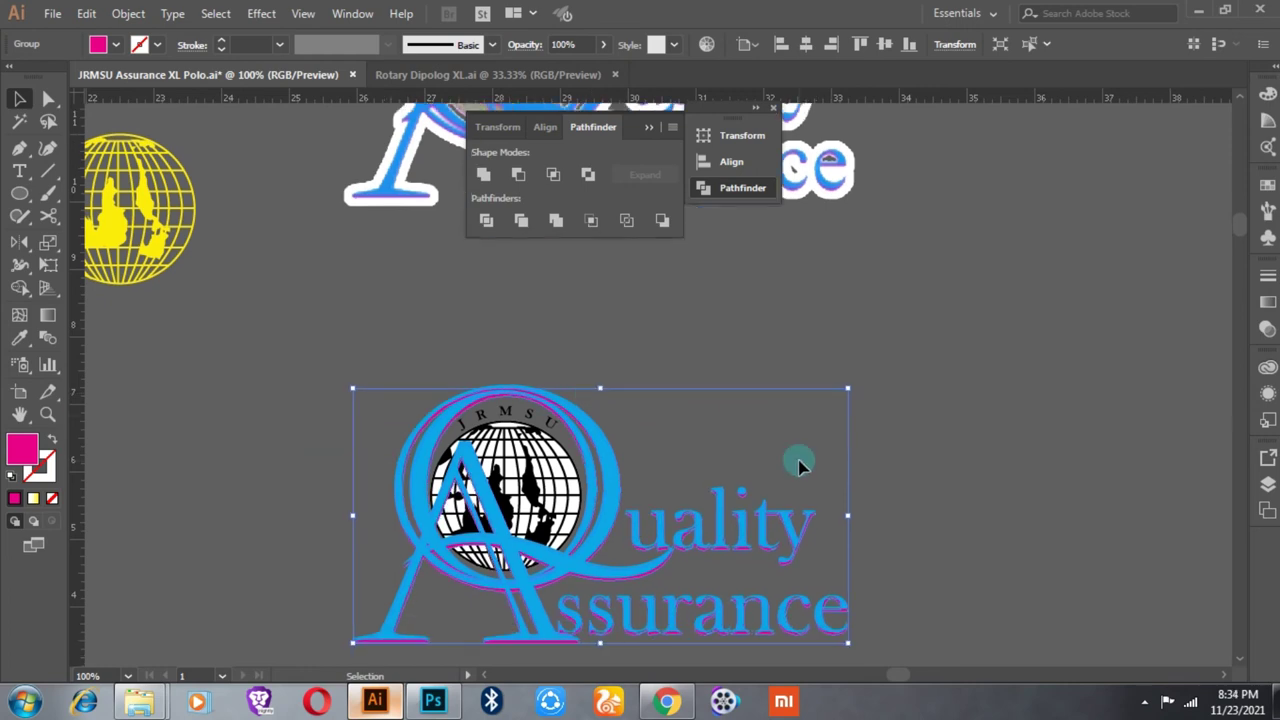
scroll(863, 294, "up", 3)
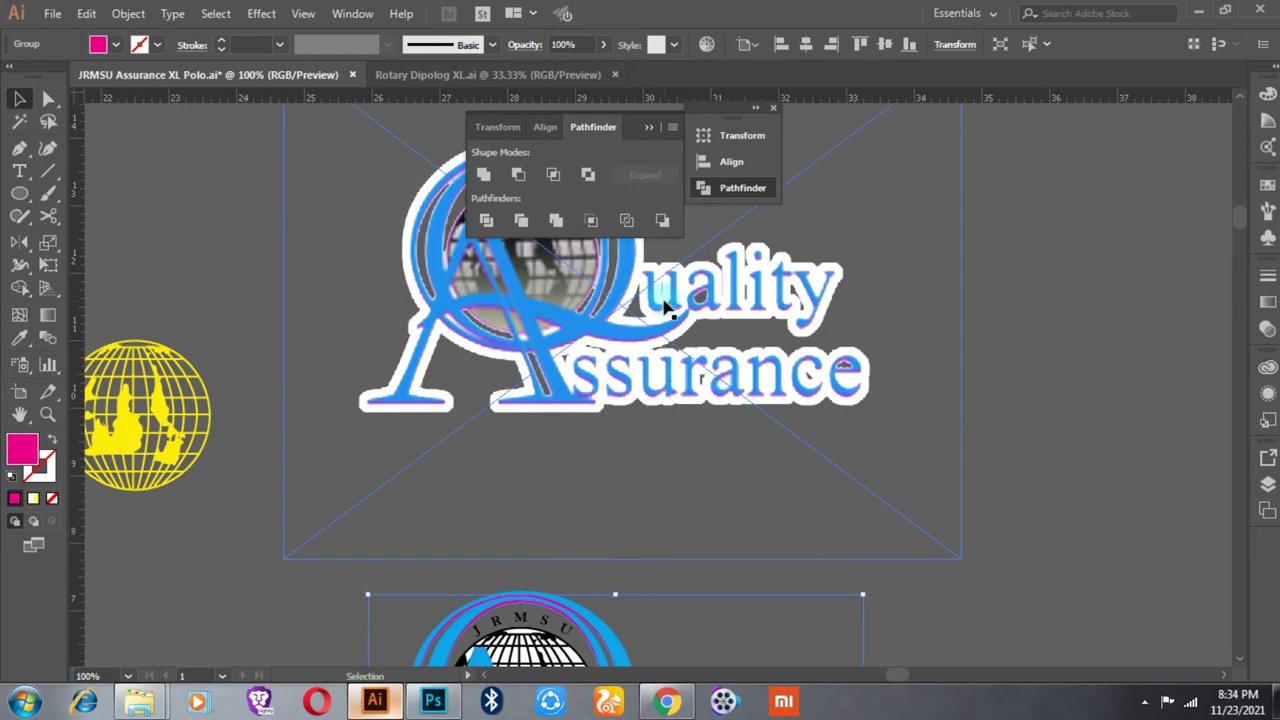
scroll(773, 337, "down", 3)
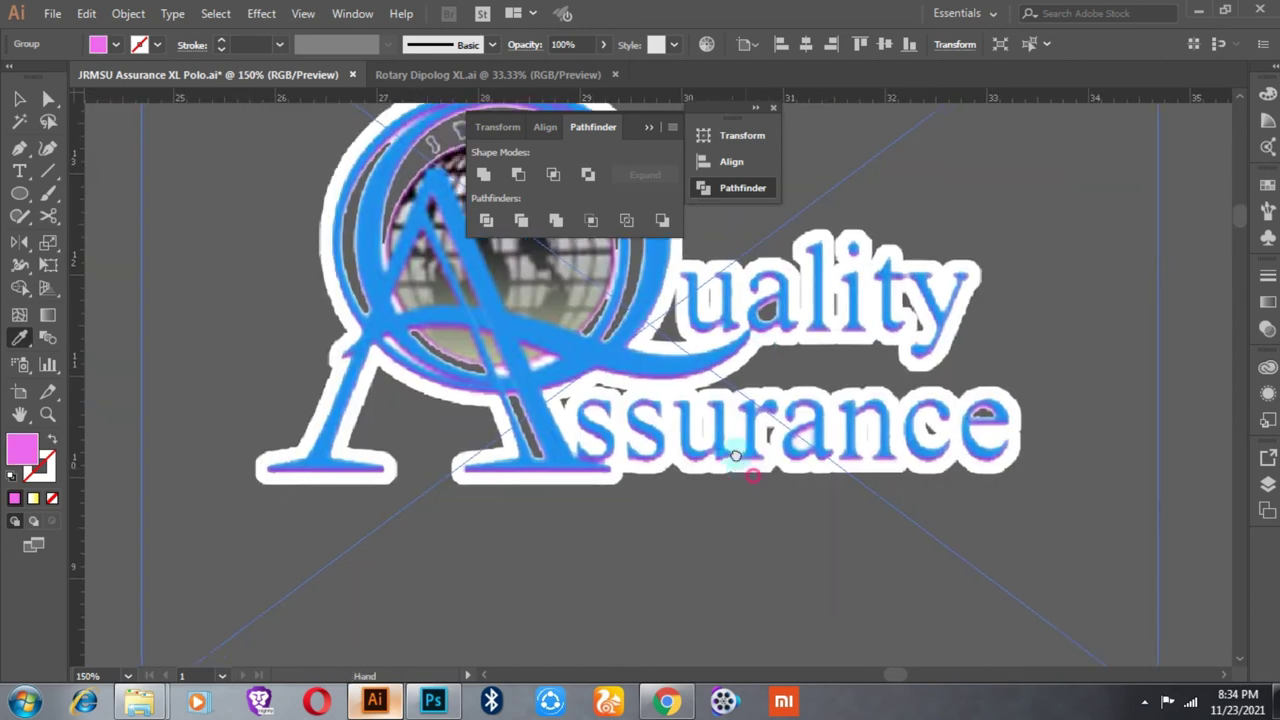
scroll(737, 526, "down", 3)
key("v")
scroll(737, 526, "down", 3)
left_click(808, 601)
scroll(808, 601, "up", 1)
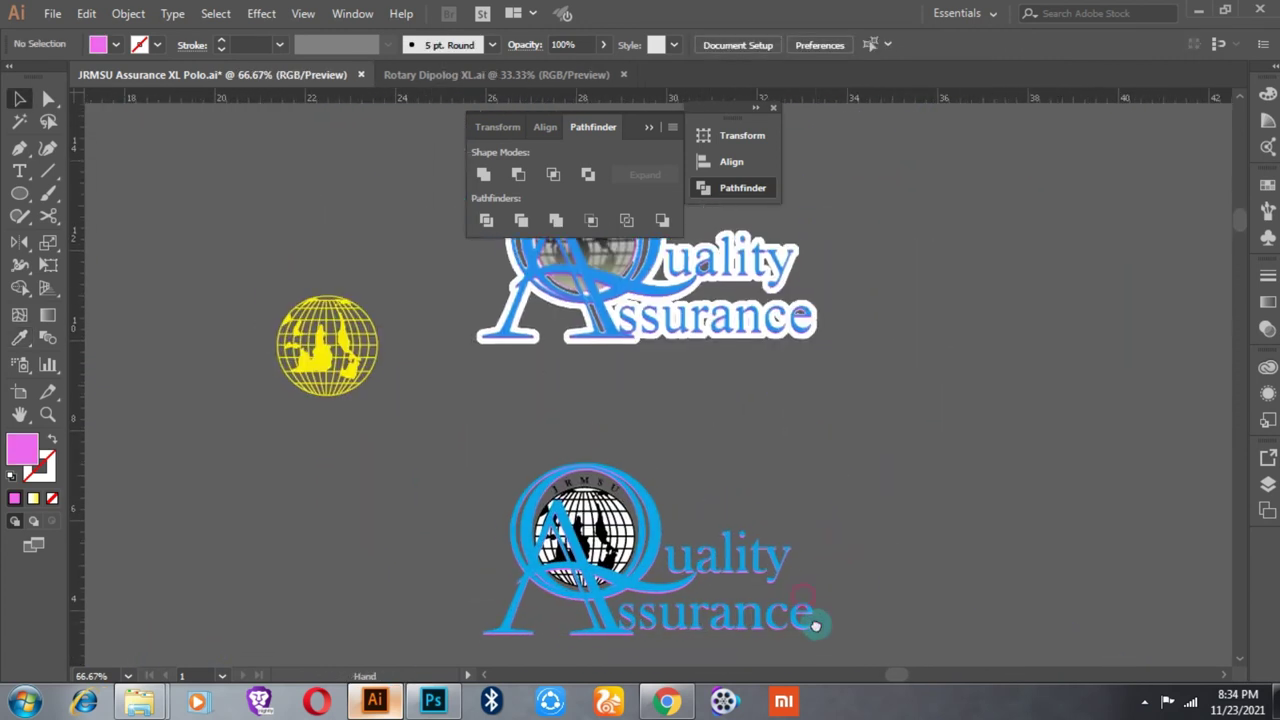
key("ctrl+z")
key("i")
scroll(644, 364, "up", 1)
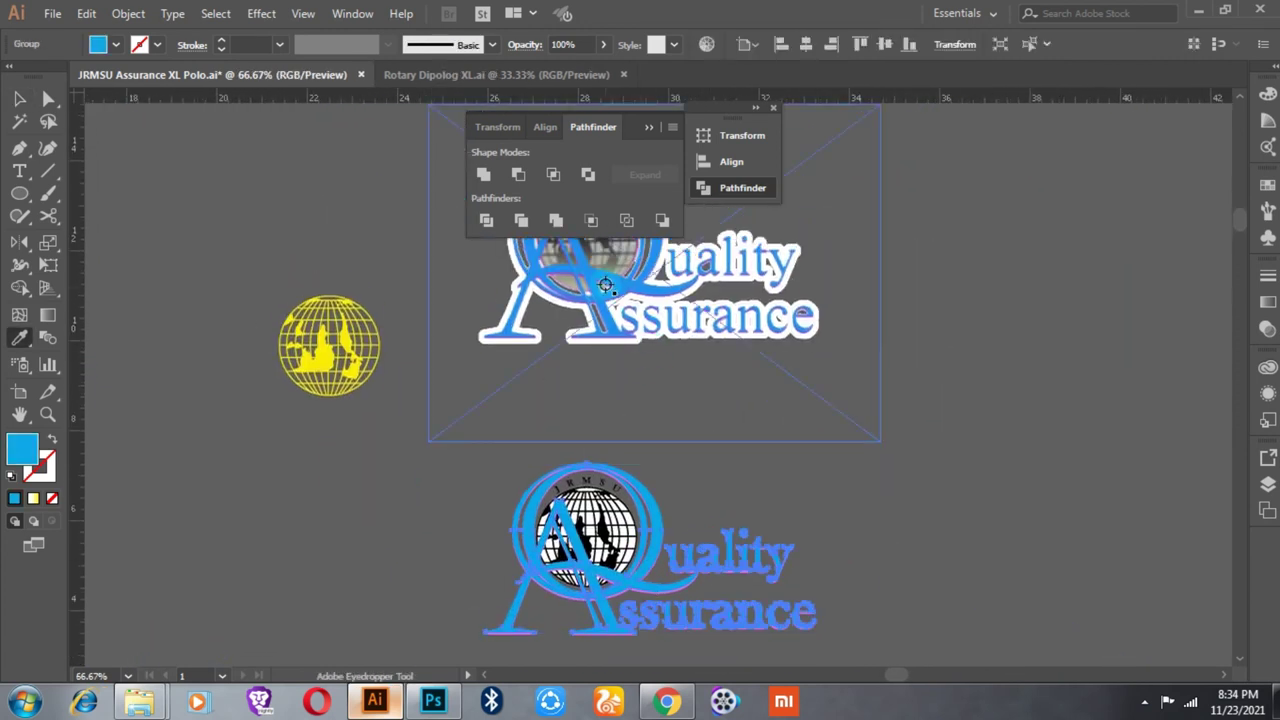
key("v")
left_click(829, 535)
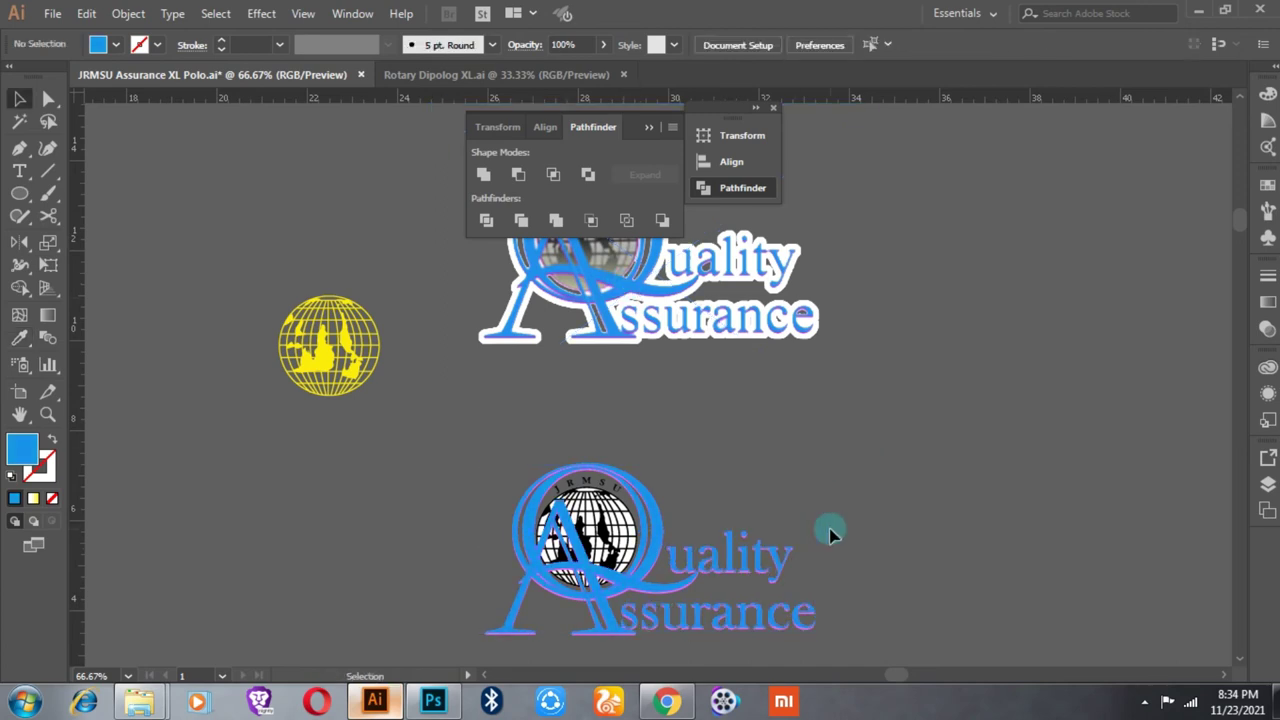
scroll(829, 535, "down", 1)
Step: Check the bottom logo's selection and recentre the view on both logos
left_click(824, 530)
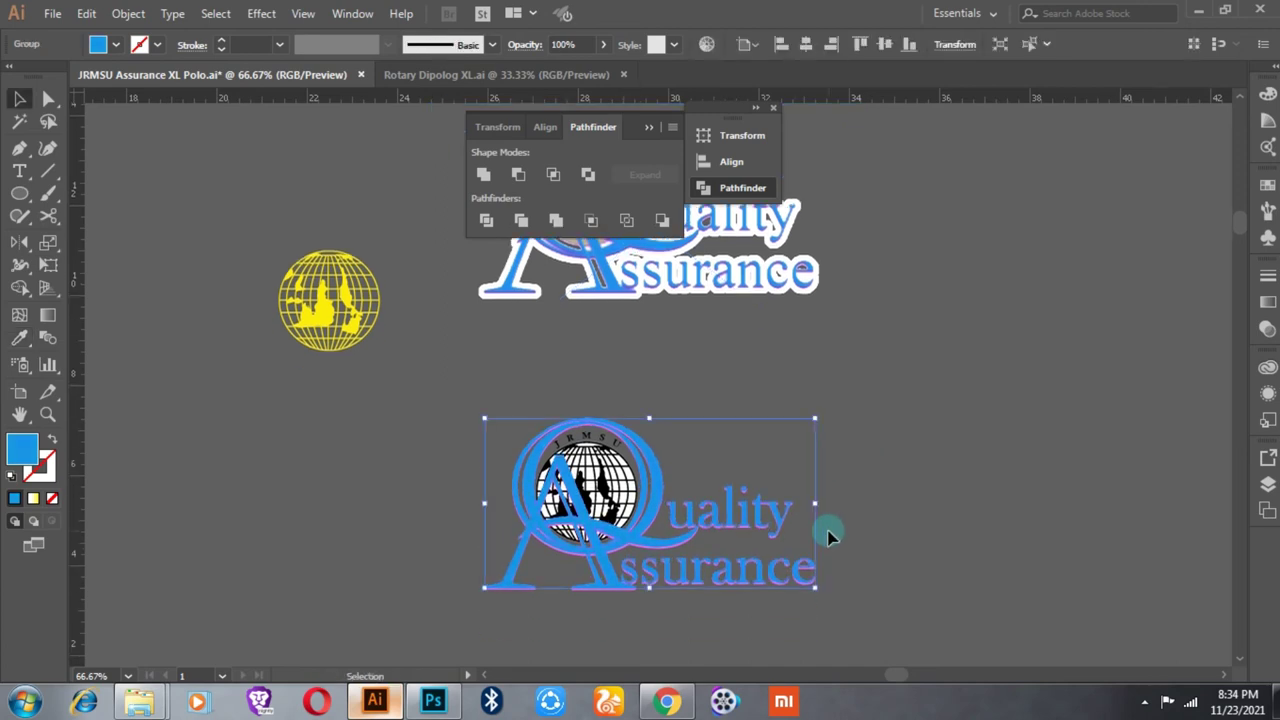
left_click(826, 537)
scroll(826, 537, "up", 1)
scroll(817, 549, "down", 1)
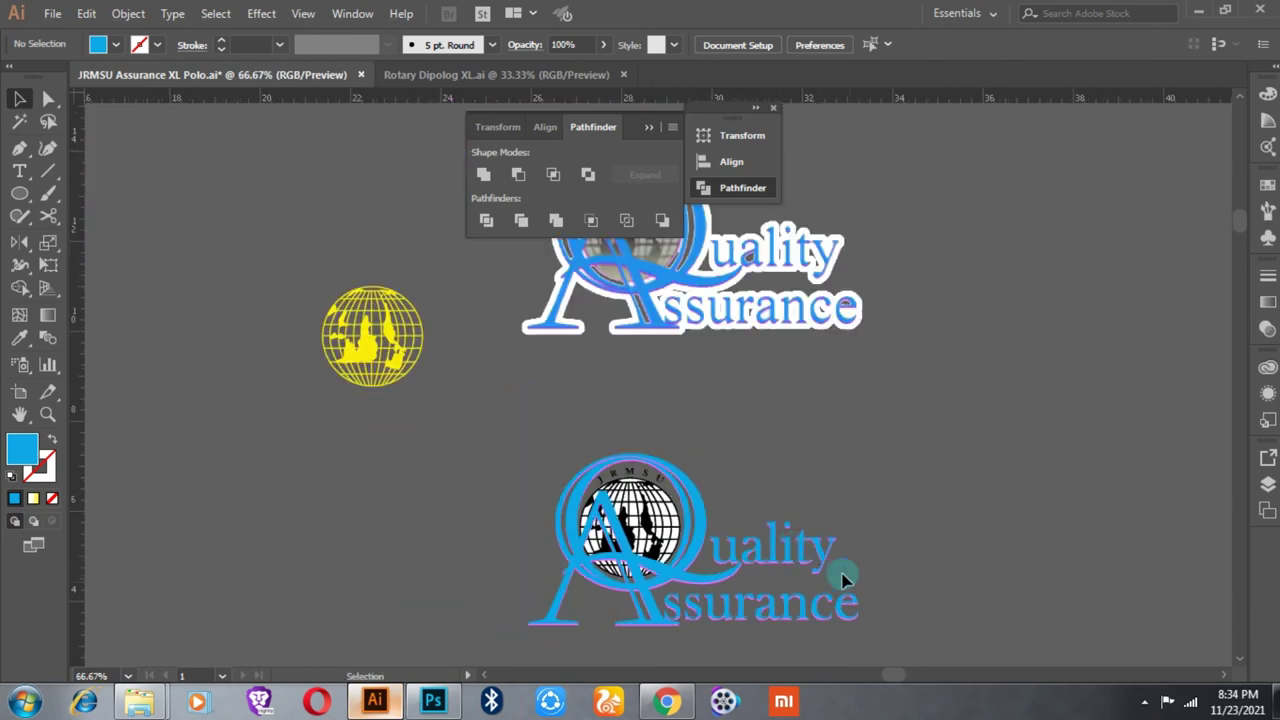
left_click_drag(846, 577, 775, 608)
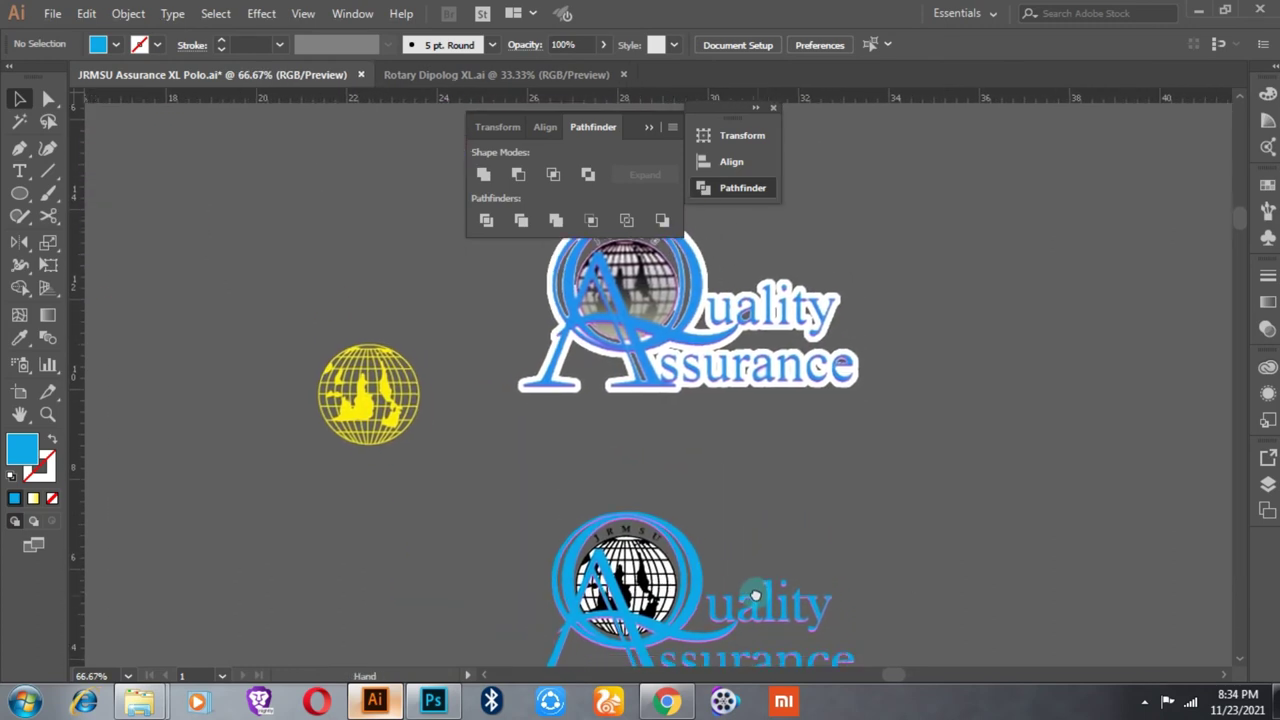
scroll(793, 591, "down", 3)
scroll(820, 620, "down", 1)
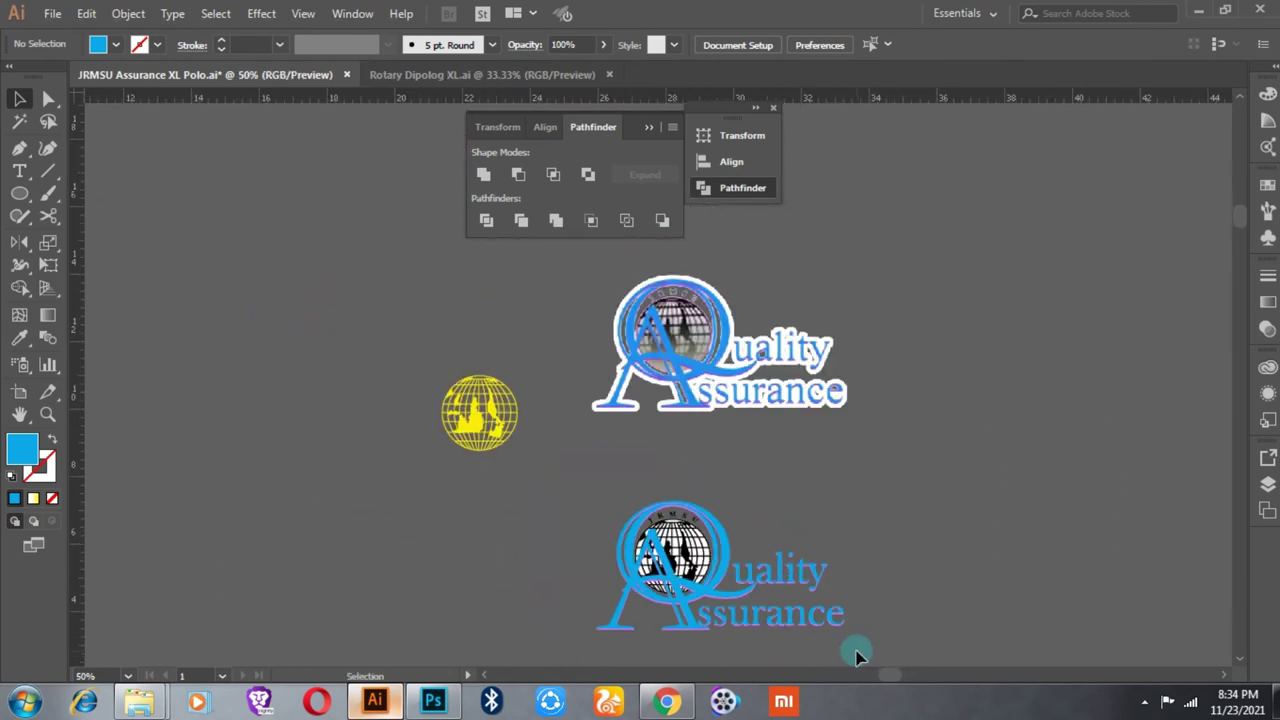
Step: Give the bottom Quality Assurance logo a yellow 2 pt stroke
left_click(718, 533)
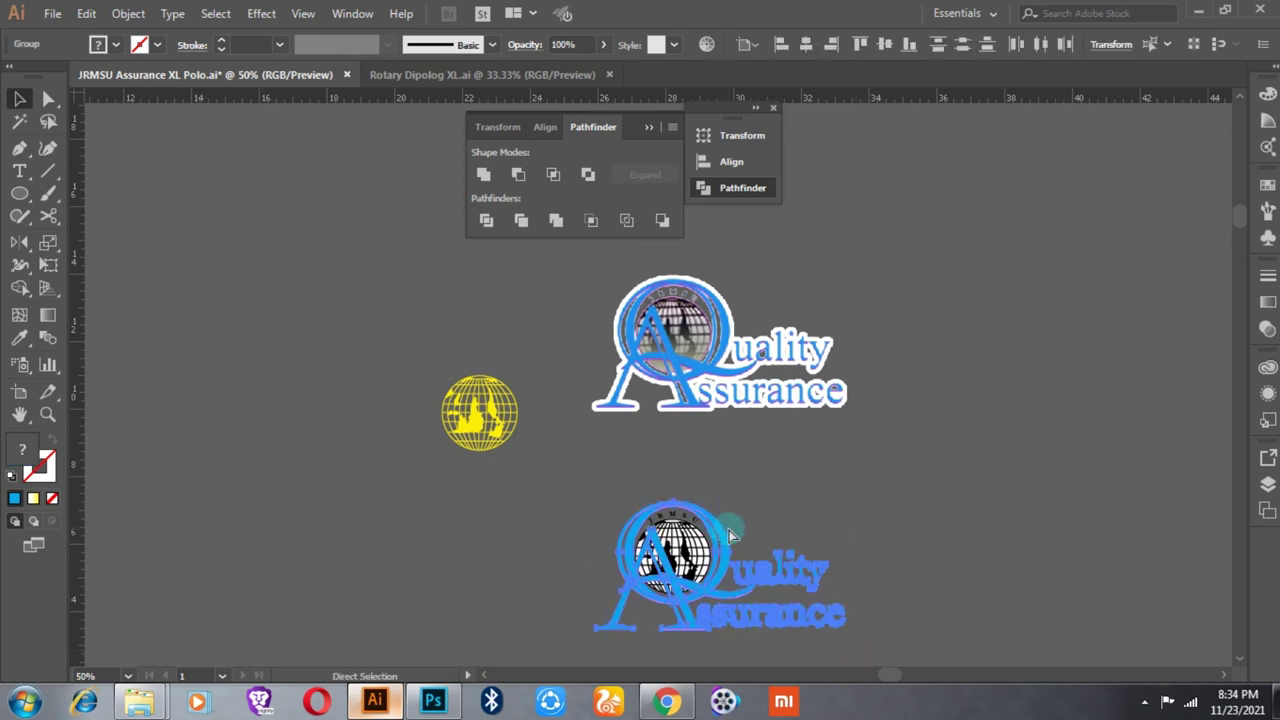
left_click(279, 44)
left_click(300, 145)
left_click(157, 44)
left_click(84, 68)
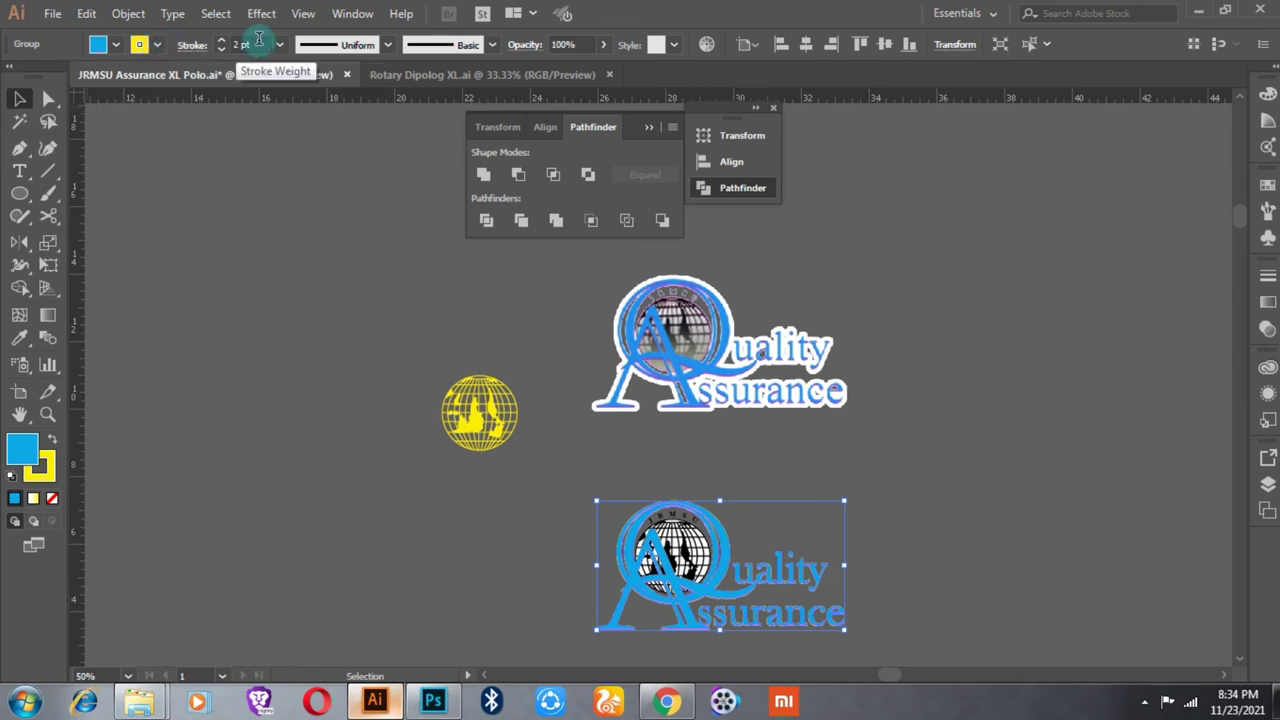
Step: Align the stroke outside and set its weight to 8 pt in the Stroke panel
left_click(1268, 278)
left_click(1146, 371)
left_click(1165, 296)
left_click(1195, 473)
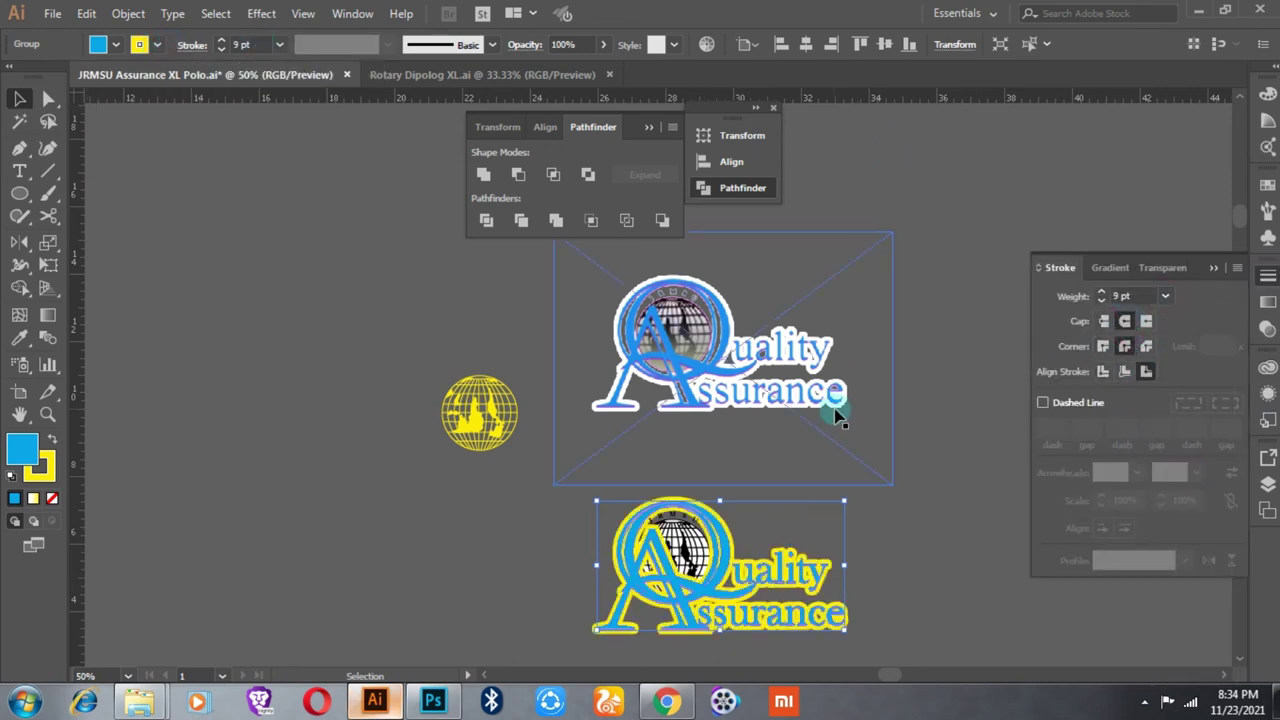
left_click(1165, 298)
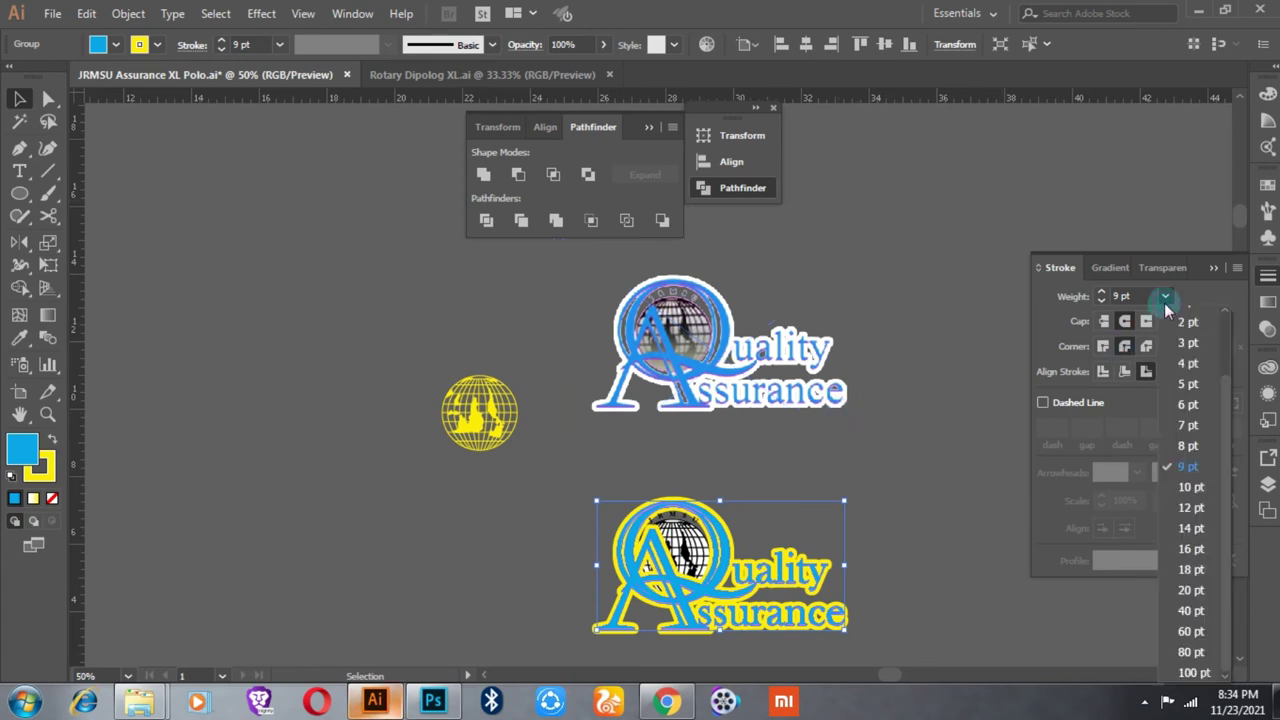
left_click(1188, 426)
left_click(1165, 296)
left_click(1146, 448)
Step: Change the bottom logo's stroke colour to white
left_click(928, 487)
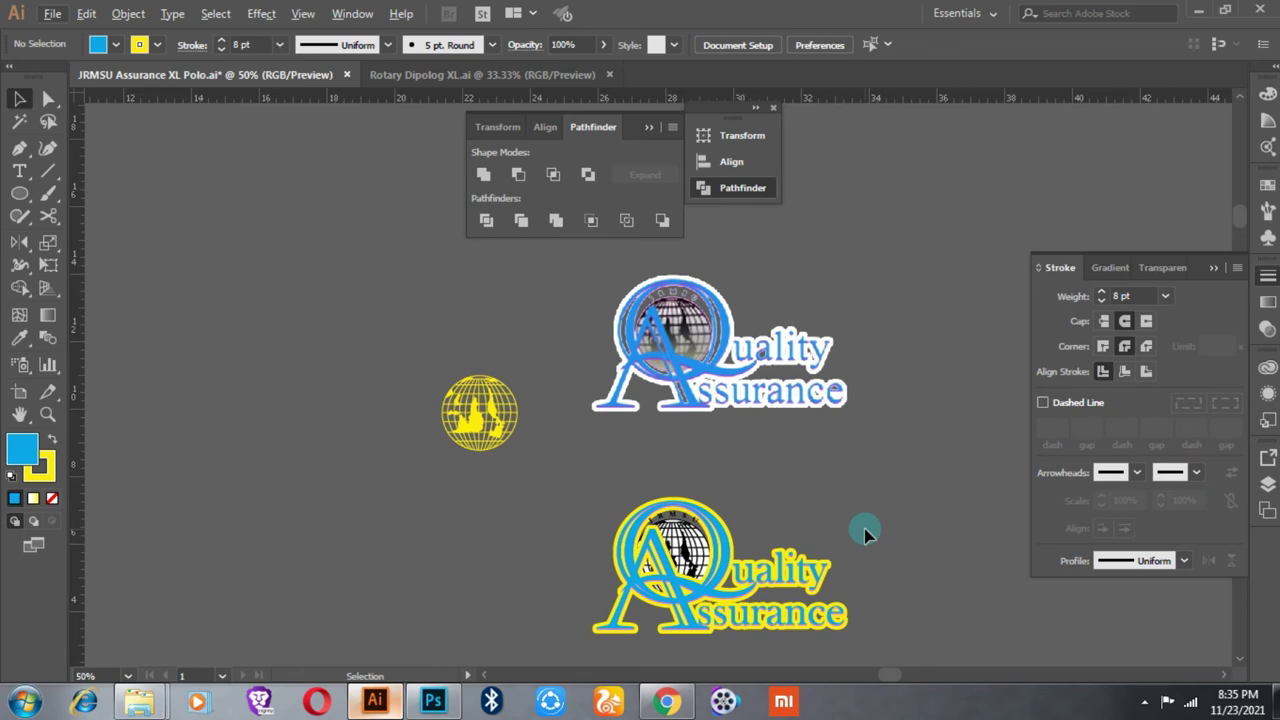
left_click(840, 565)
left_click(157, 44)
left_click(39, 75)
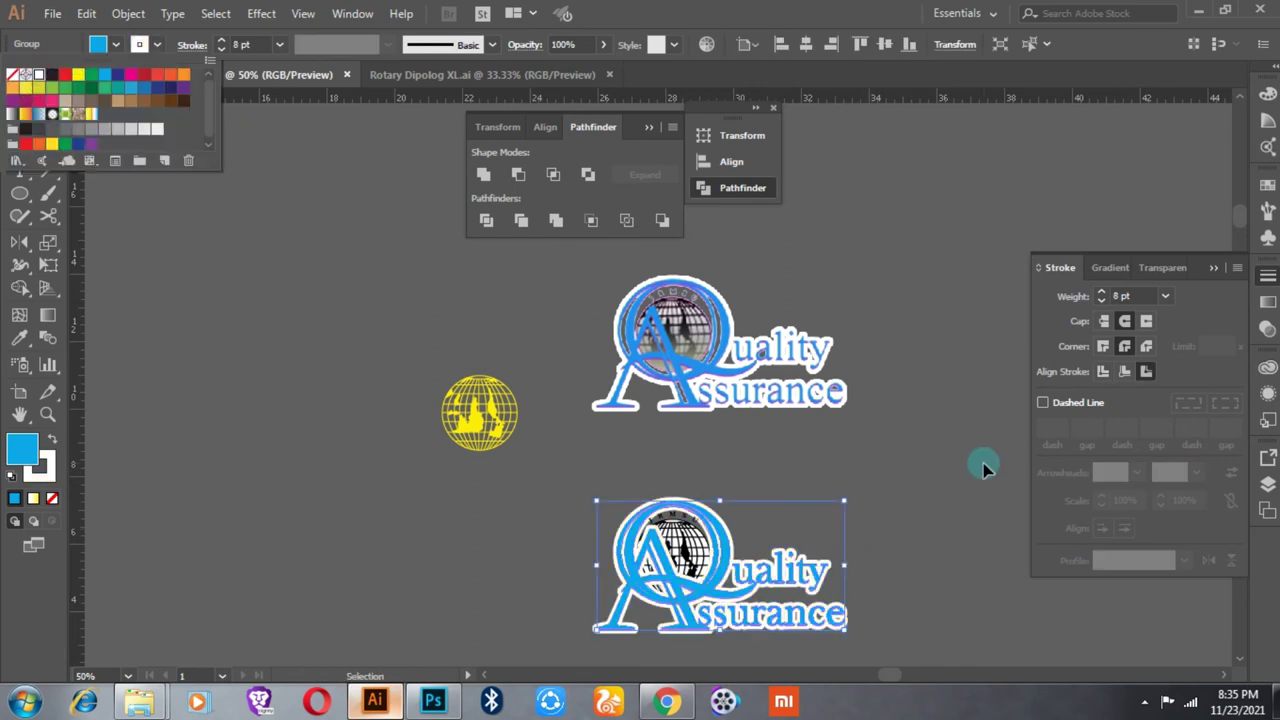
right_click(922, 438)
left_click(880, 337)
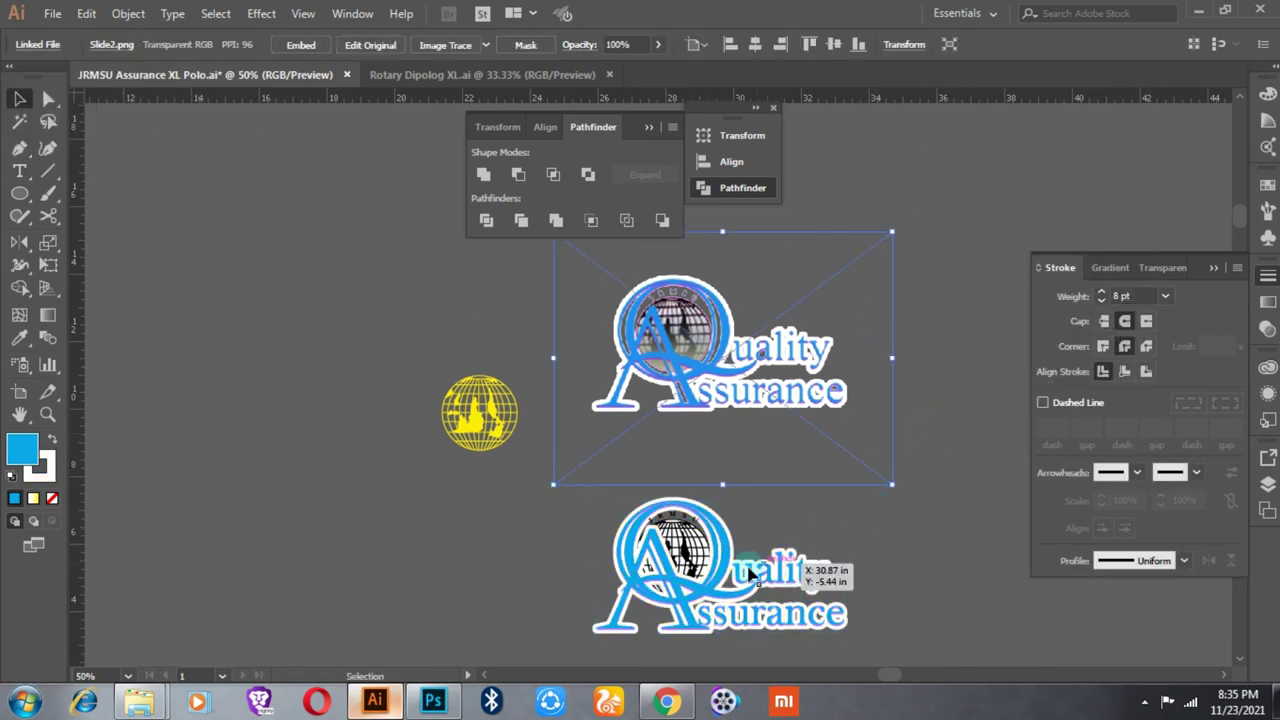
Step: Isolate the bottom logo group, select its blue letter shape, then exit isolation mode
left_click(785, 605)
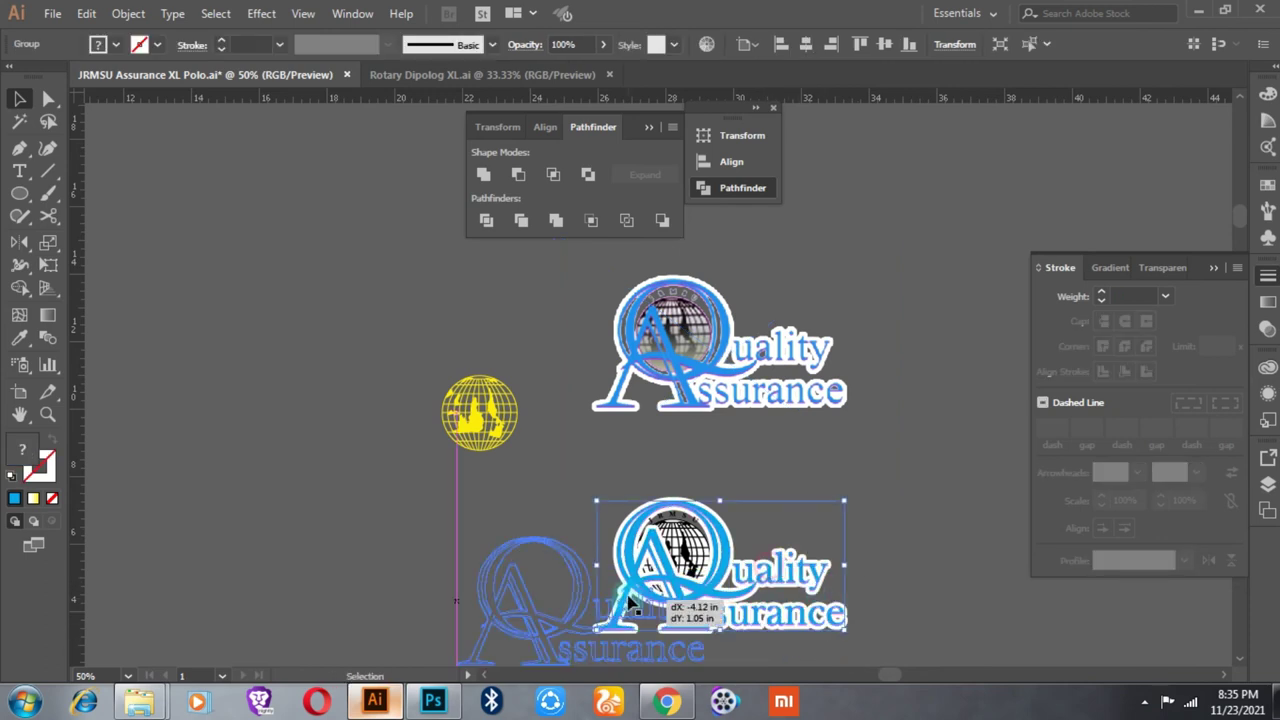
scroll(793, 597, "up", 2)
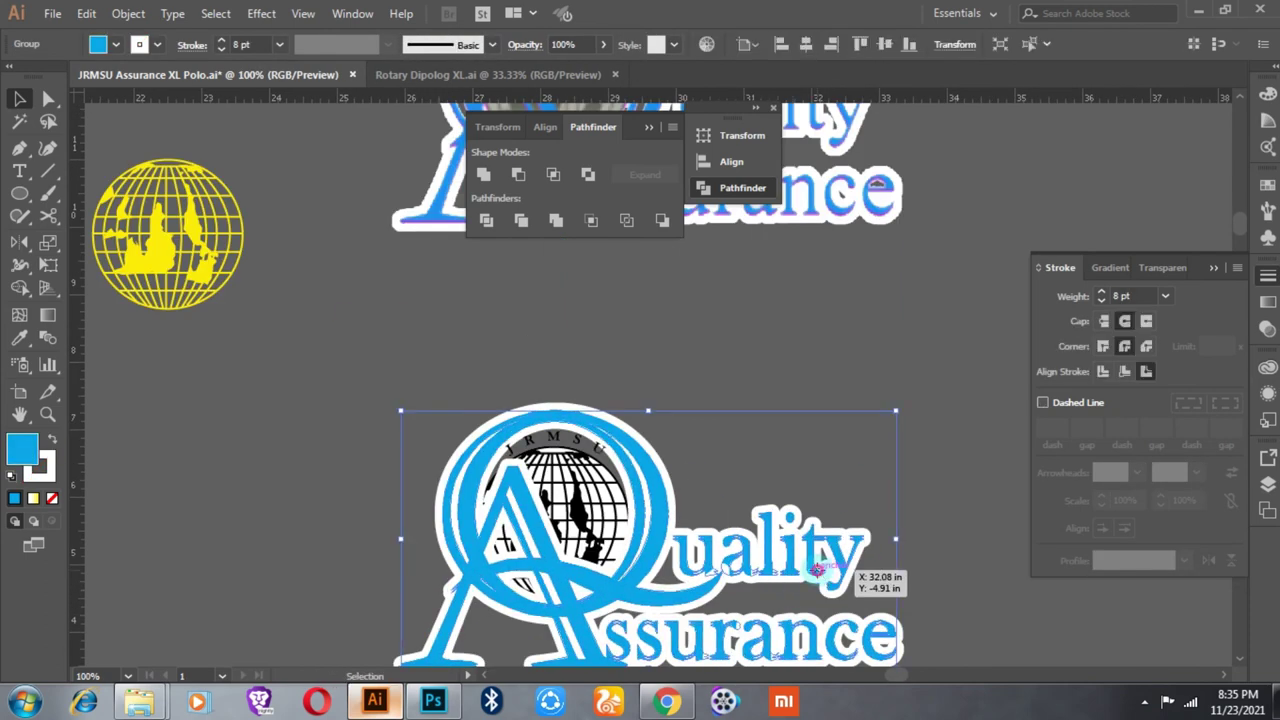
double_click(676, 553)
left_click_drag(676, 553, 688, 603)
left_click(645, 628)
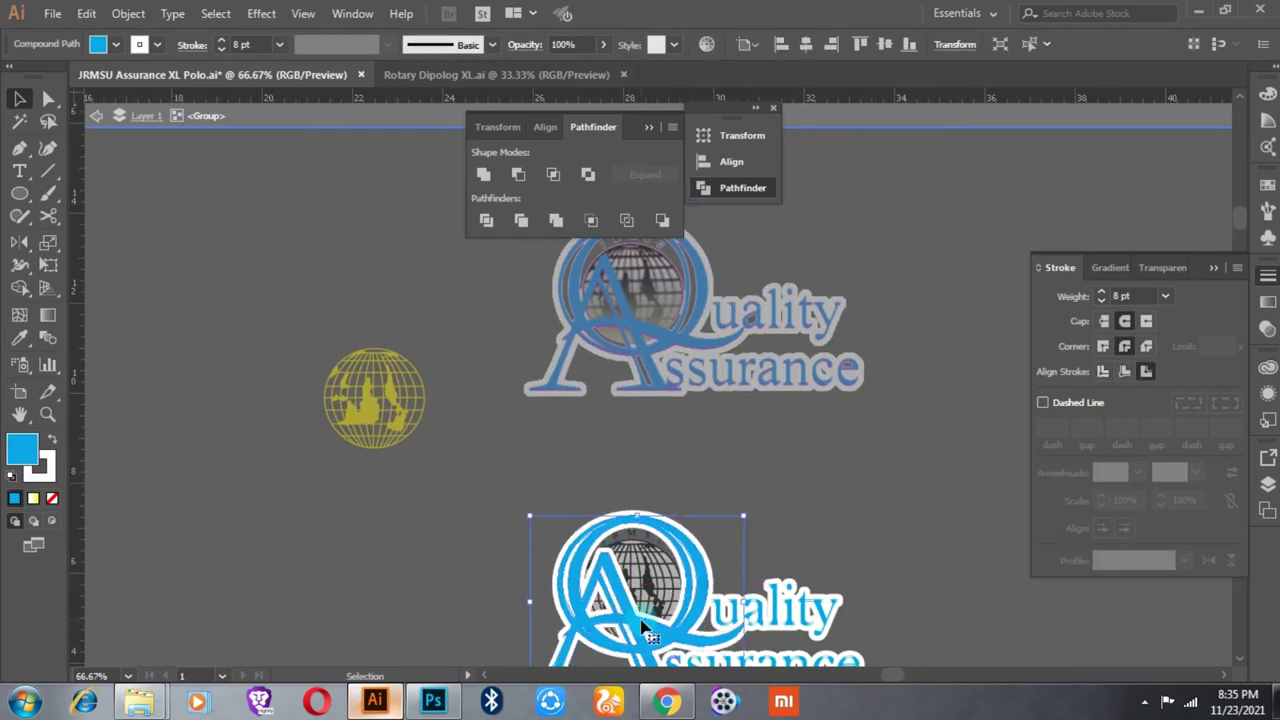
scroll(628, 648, "up", 1)
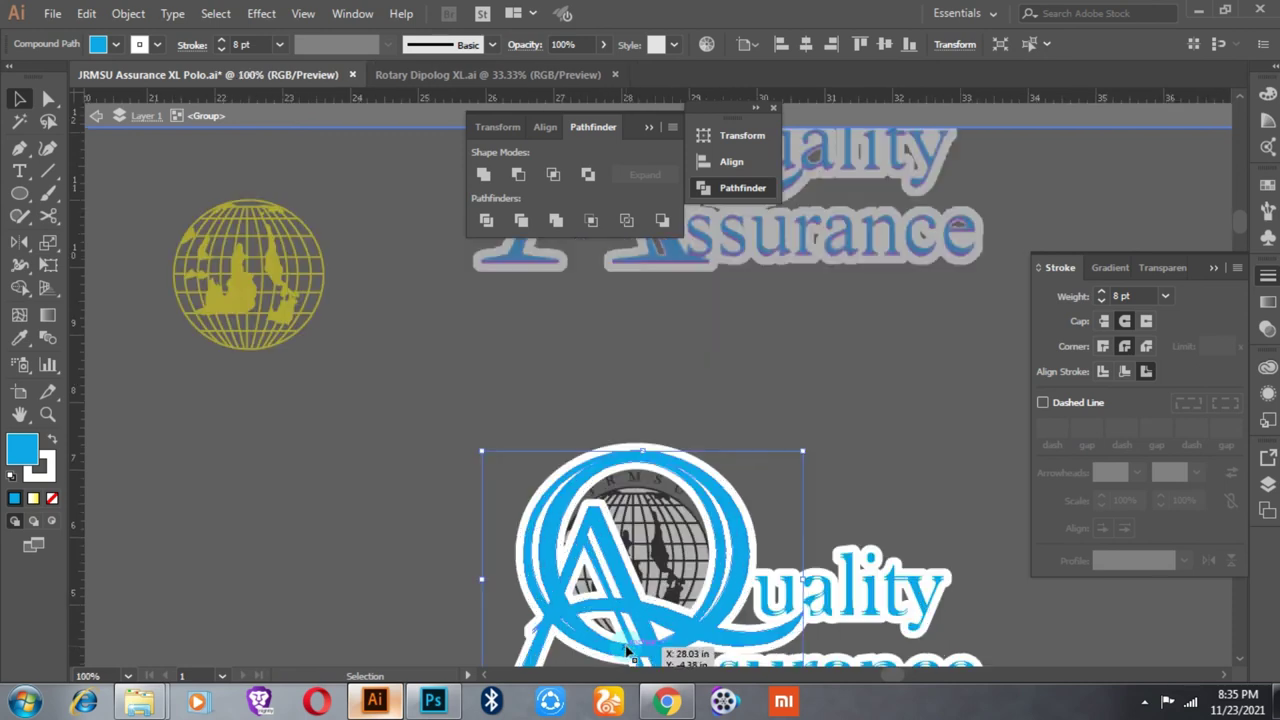
scroll(628, 645, "down", 2)
scroll(628, 580, "up", 1)
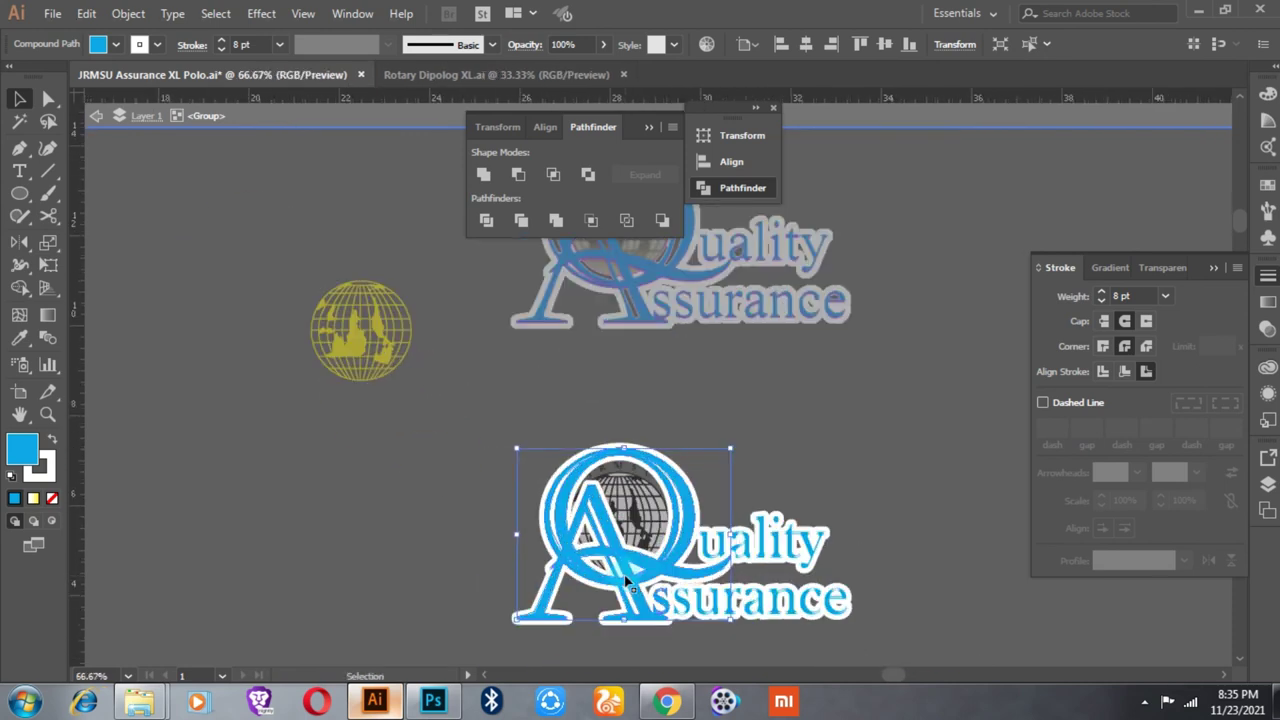
right_click(746, 430)
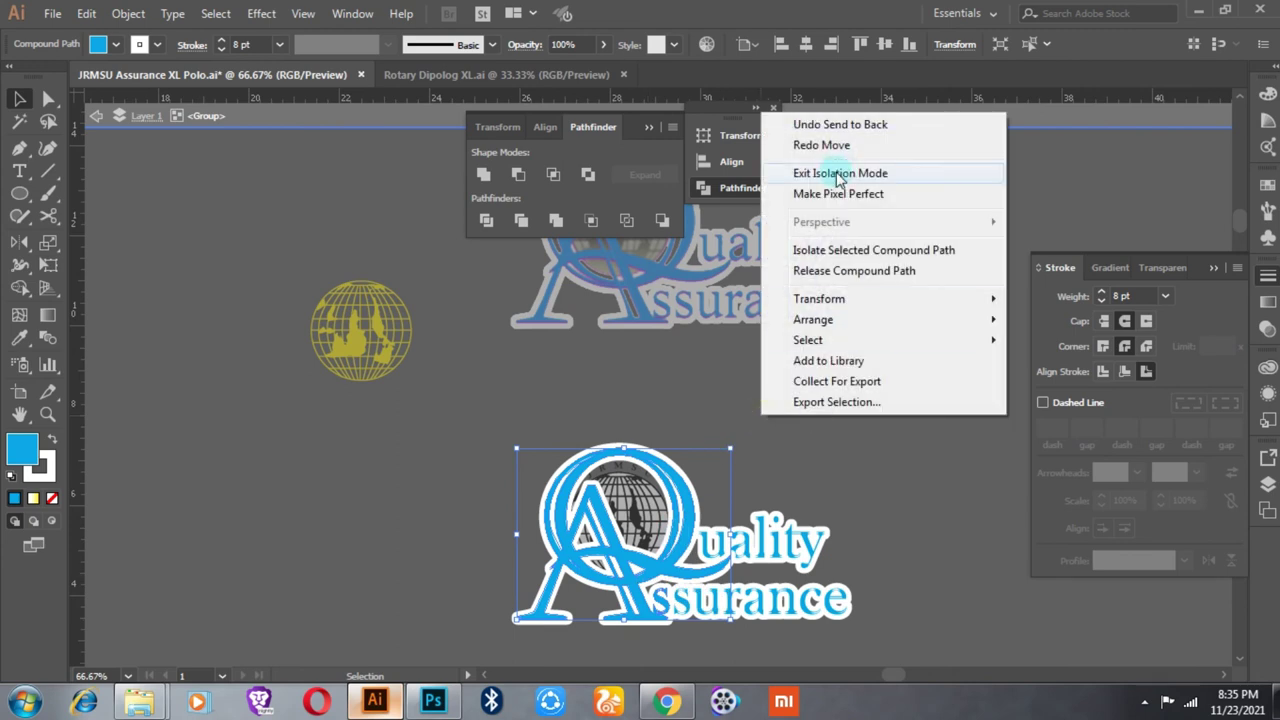
left_click(834, 171)
Step: Ungroup the bottom logo, then marquee-select and regroup all its parts
left_click(618, 565)
right_click(620, 570)
left_click(675, 421)
left_click(843, 491)
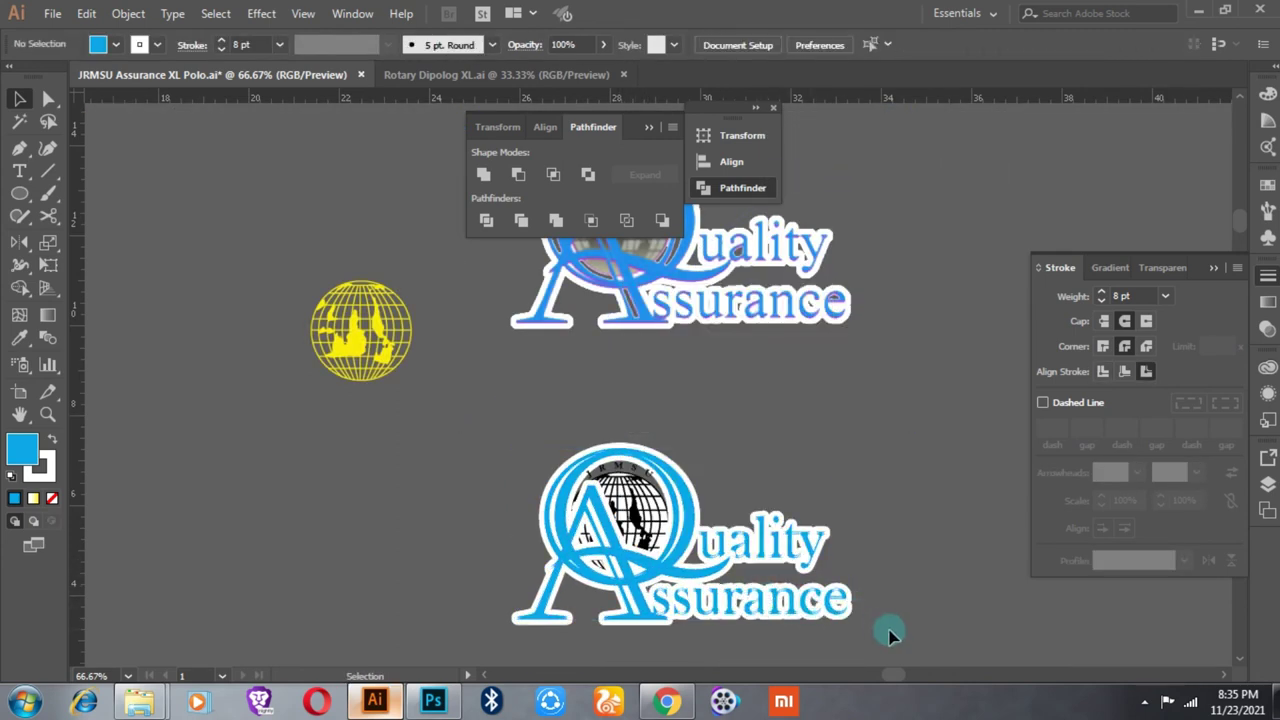
left_click_drag(888, 632, 657, 593)
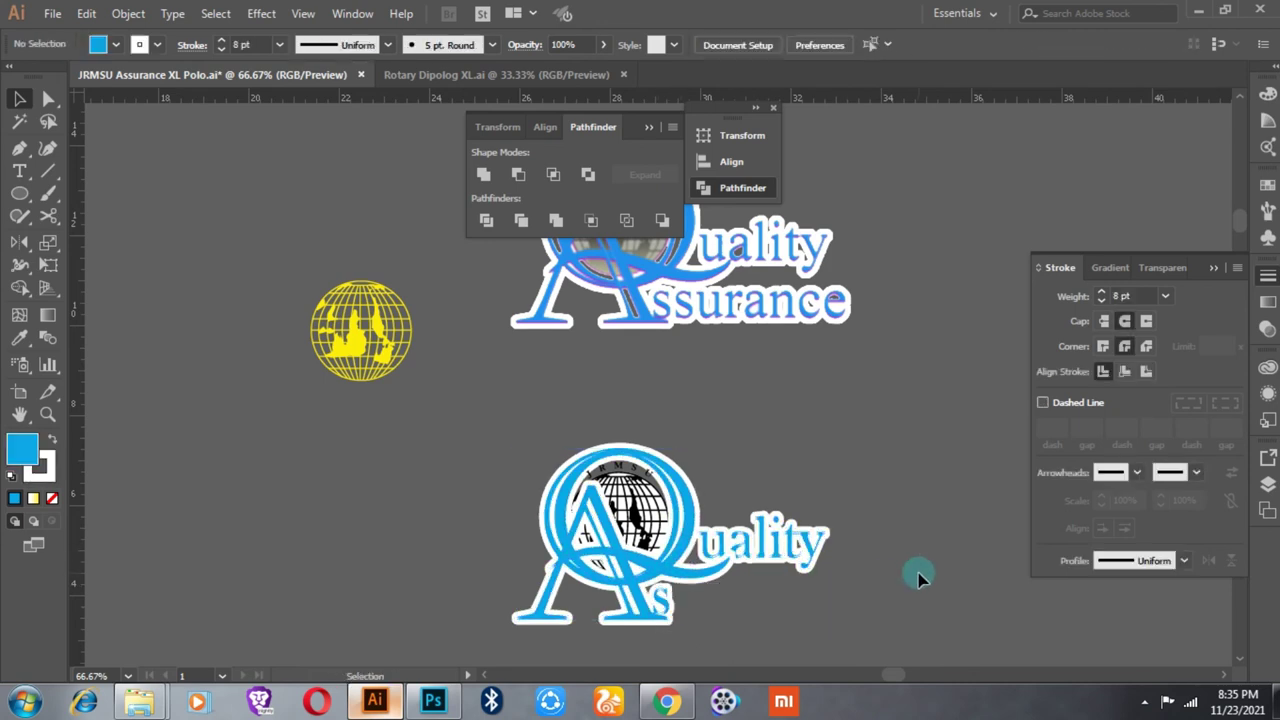
key("v")
mouse_move(772, 540)
left_mouse_down()
mouse_move(772, 497)
mouse_move(779, 524)
mouse_move(722, 600)
mouse_move(668, 612)
left_mouse_up()
double_click(770, 537)
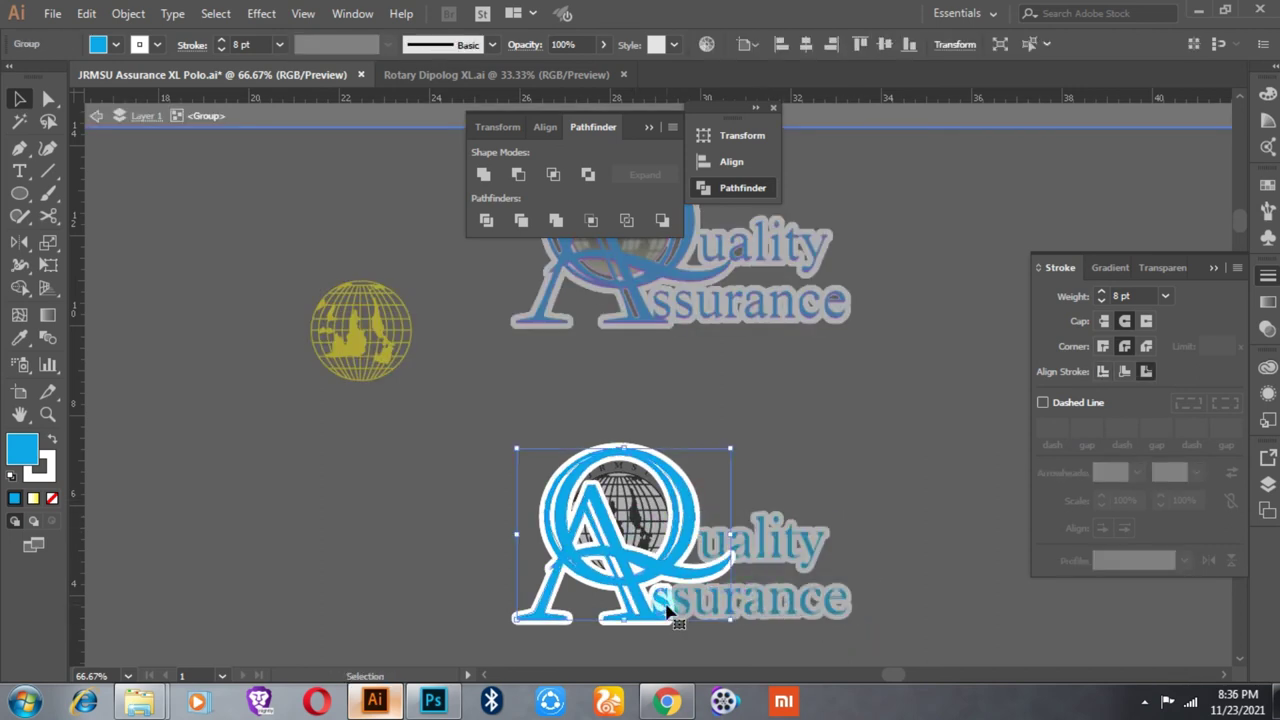
left_click(1165, 296)
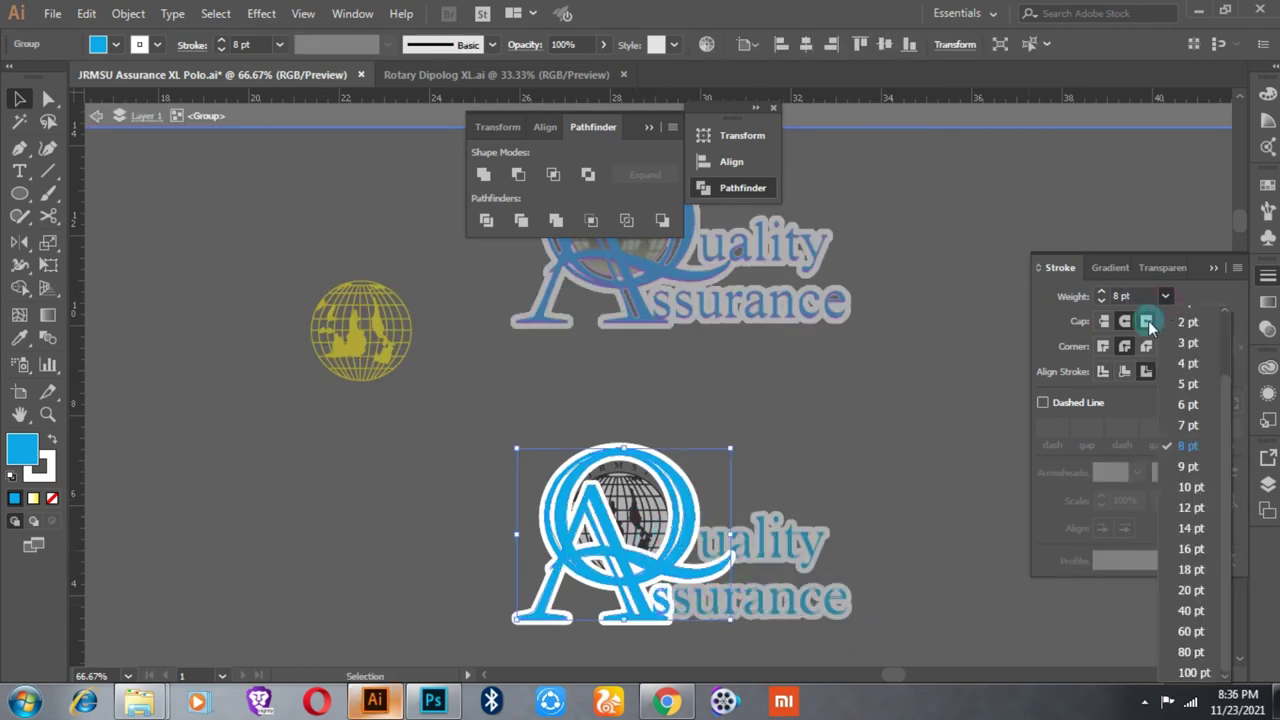
left_click(116, 44)
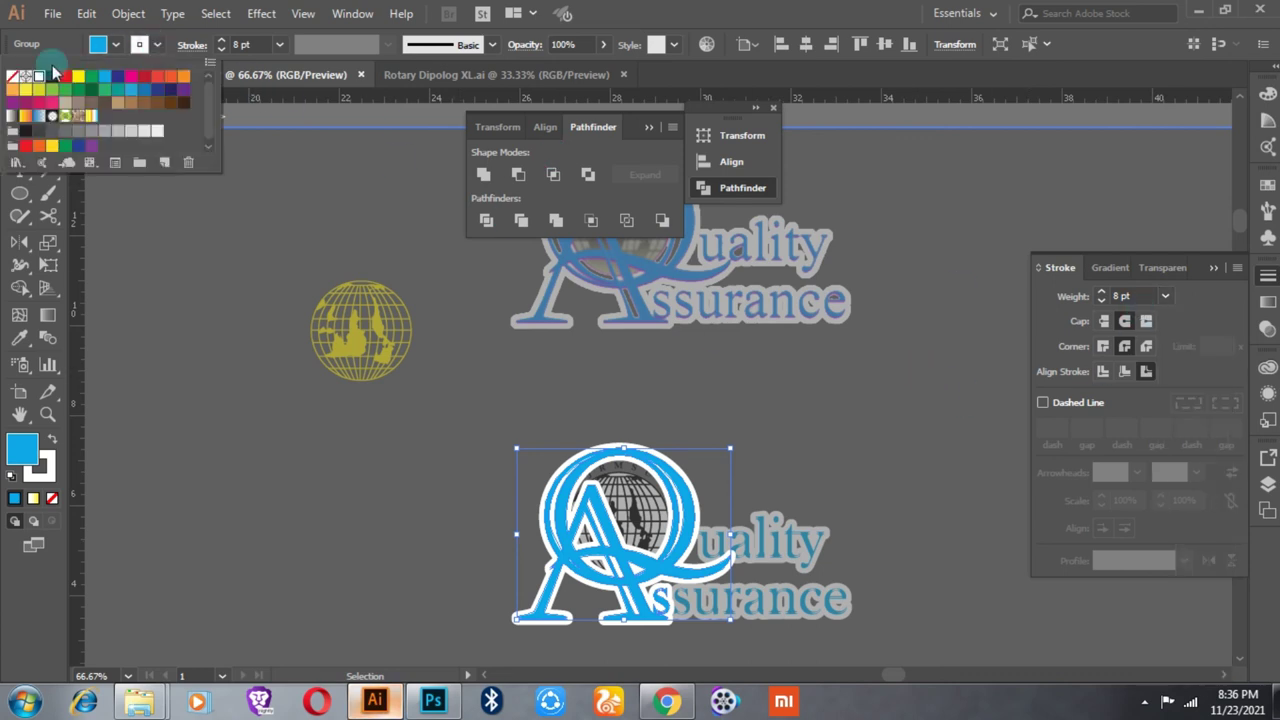
left_click(14, 86)
right_click(730, 340)
left_click(775, 414)
left_click_drag(787, 540, 797, 578)
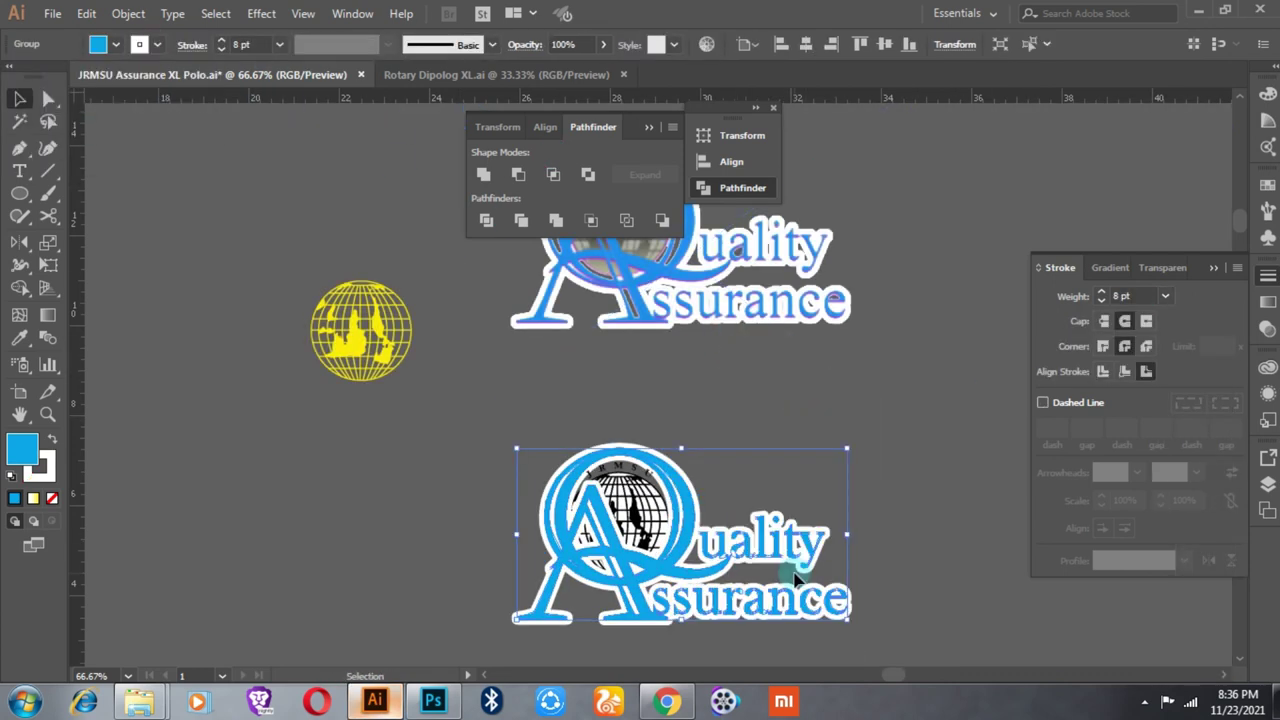
left_click(762, 430)
scroll(680, 588, "up", 2)
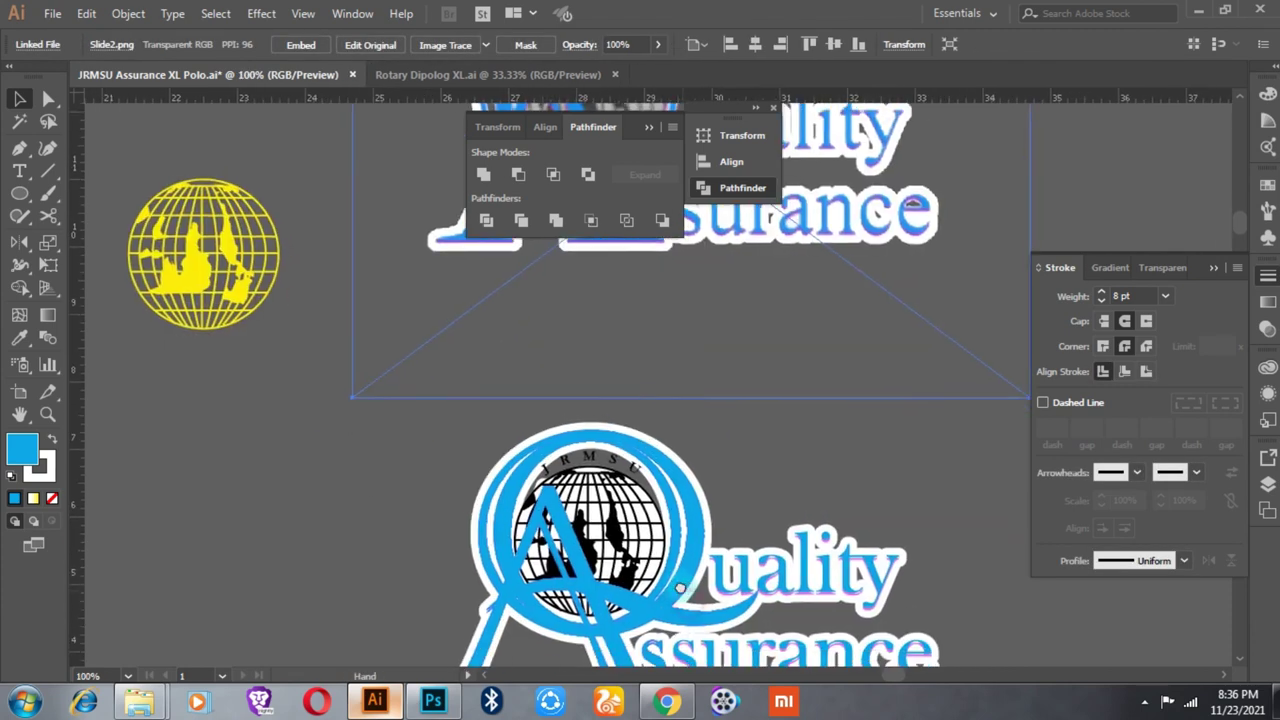
scroll(685, 590, "down", 2)
left_click(718, 508)
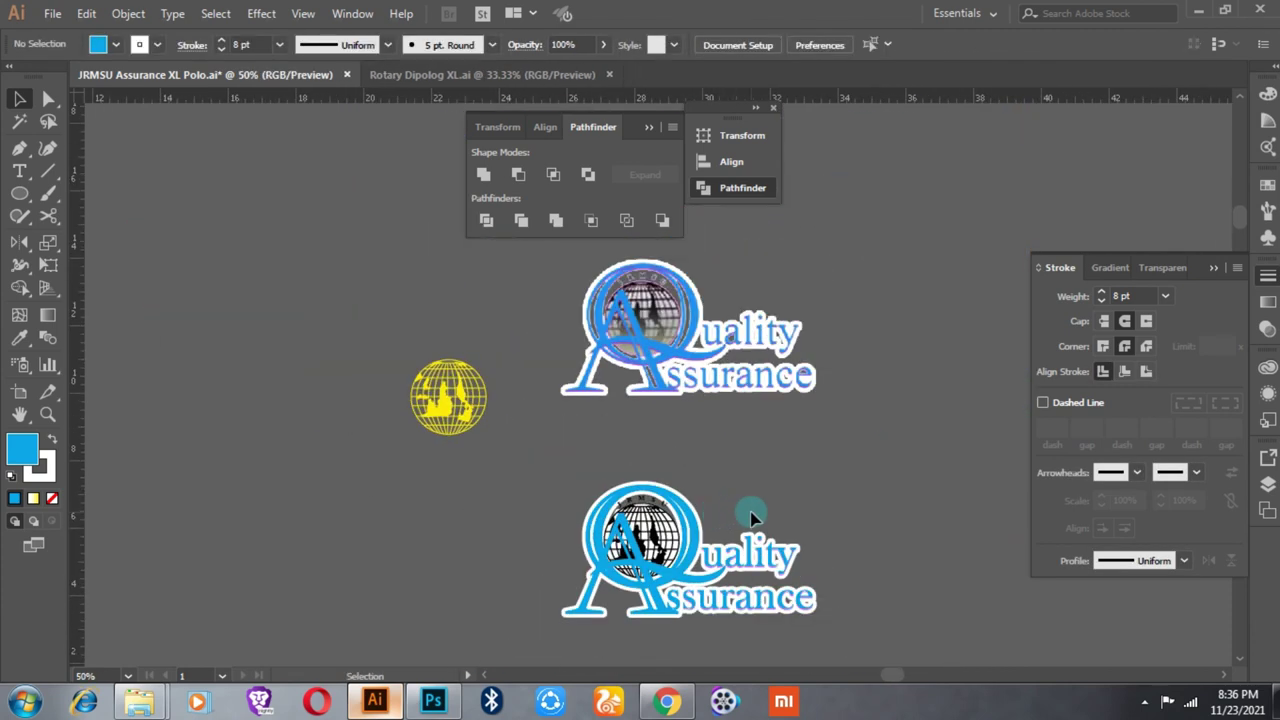
scroll(748, 515, "up", 1)
scroll(706, 512, "up", 1)
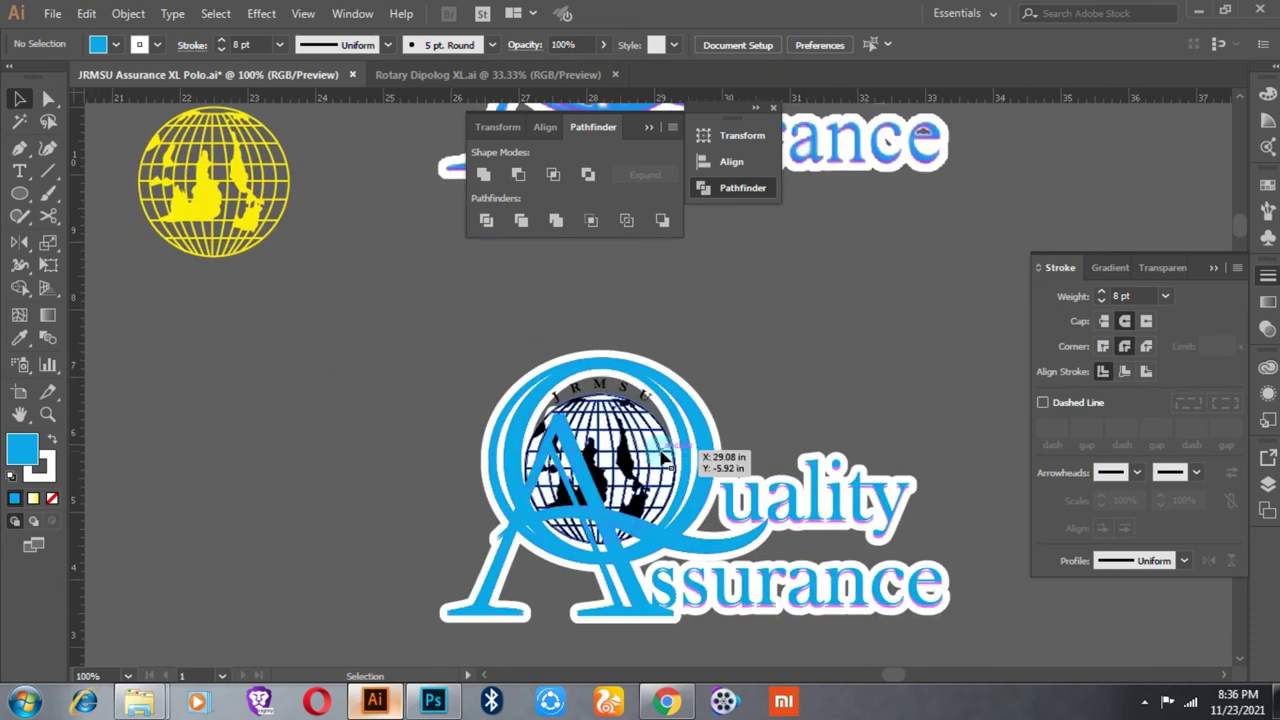
left_click(706, 512)
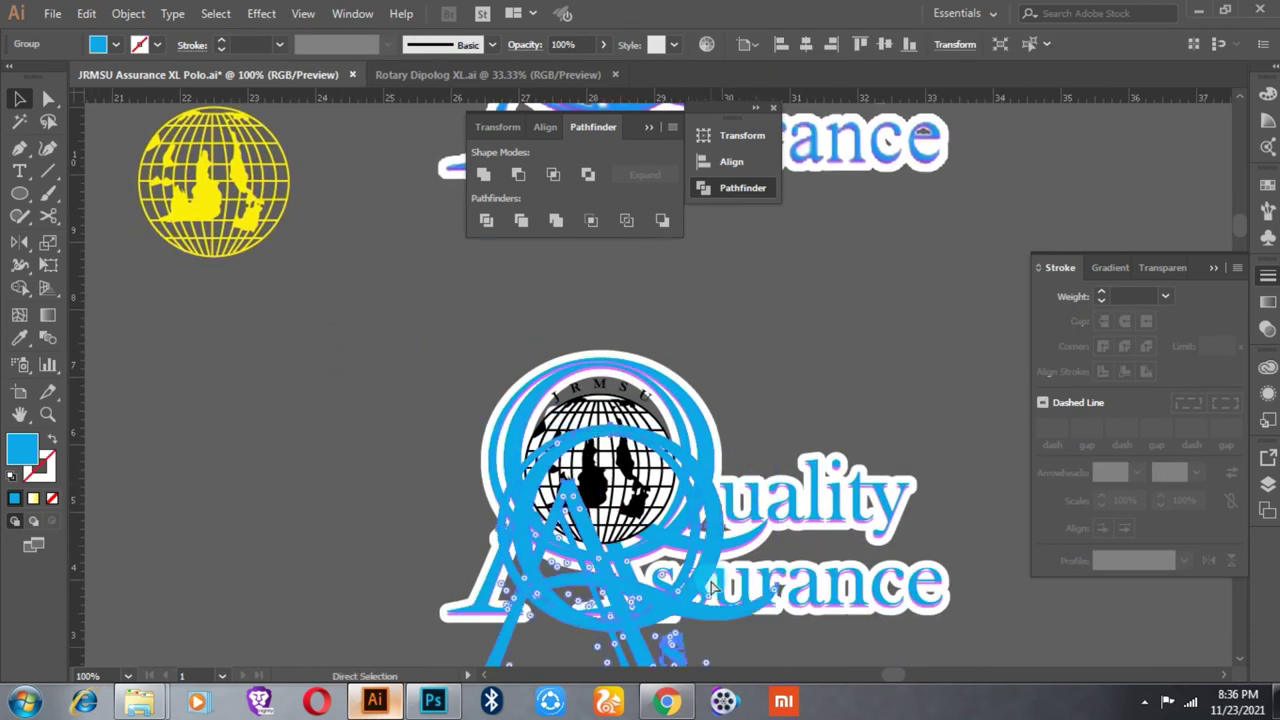
double_click(862, 619)
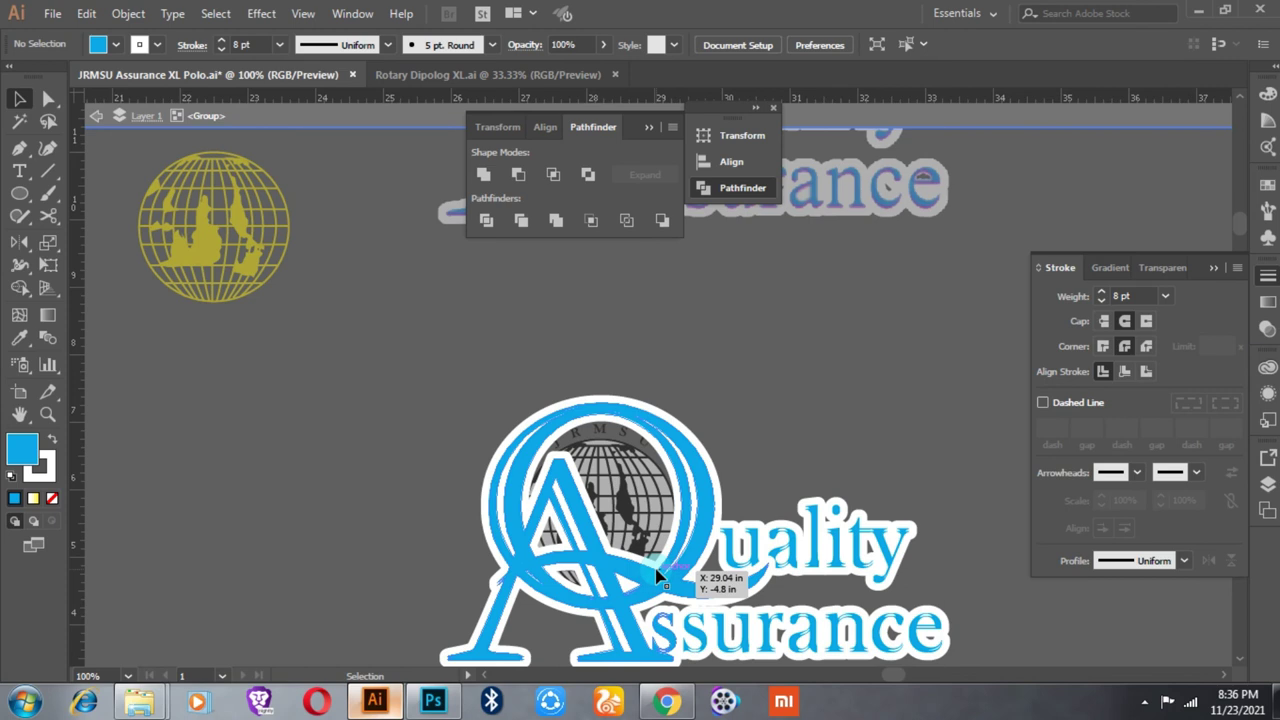
scroll(662, 575, "down", 2)
right_click(692, 290)
left_click(730, 334)
scroll(760, 500, "down", 1)
left_click_drag(636, 507, 322, 282)
scroll(730, 565, "up", 2)
double_click(648, 495)
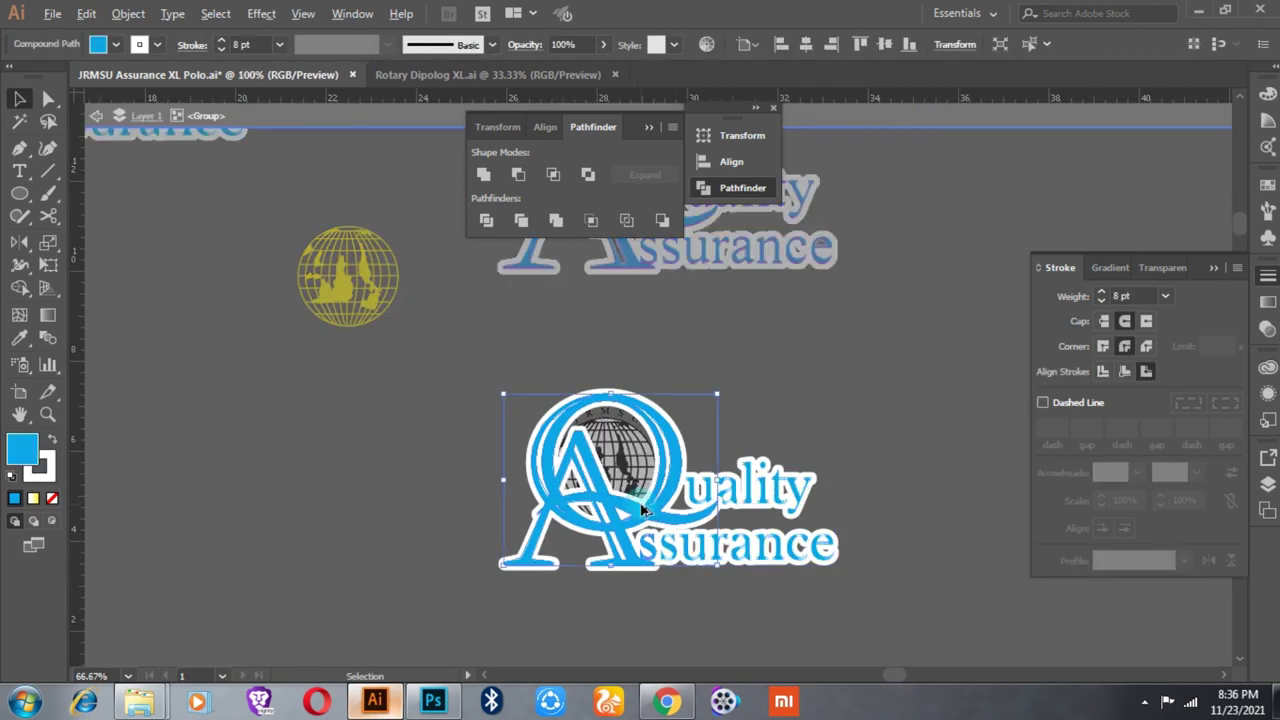
scroll(650, 510, "up", 3)
double_click(648, 510)
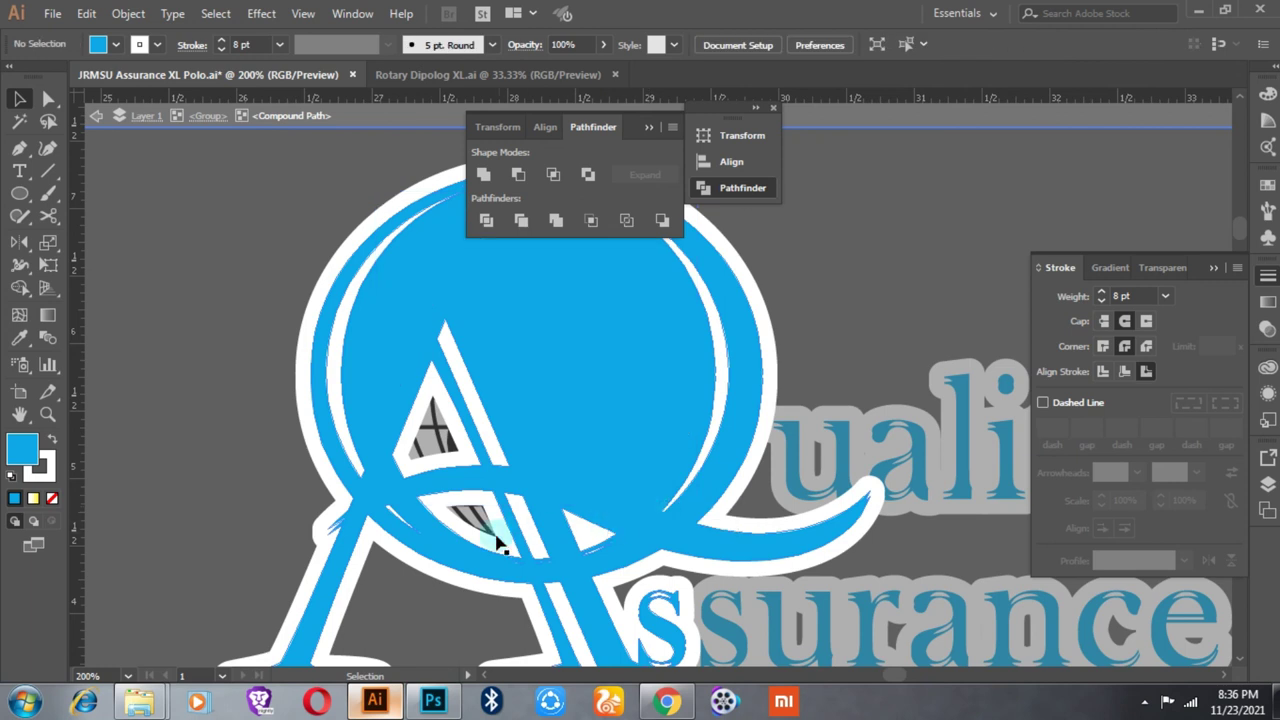
key("ctrl+z")
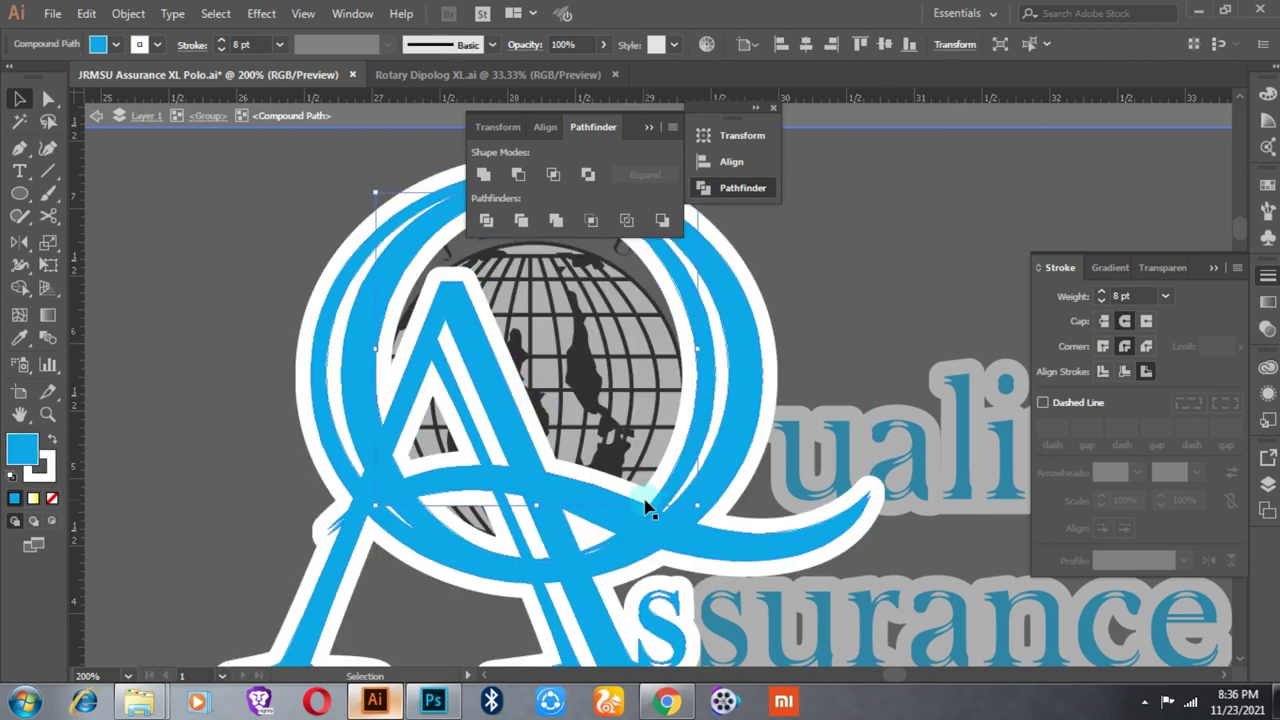
key("ctrl+shift+z")
right_click(848, 276)
left_click(850, 290)
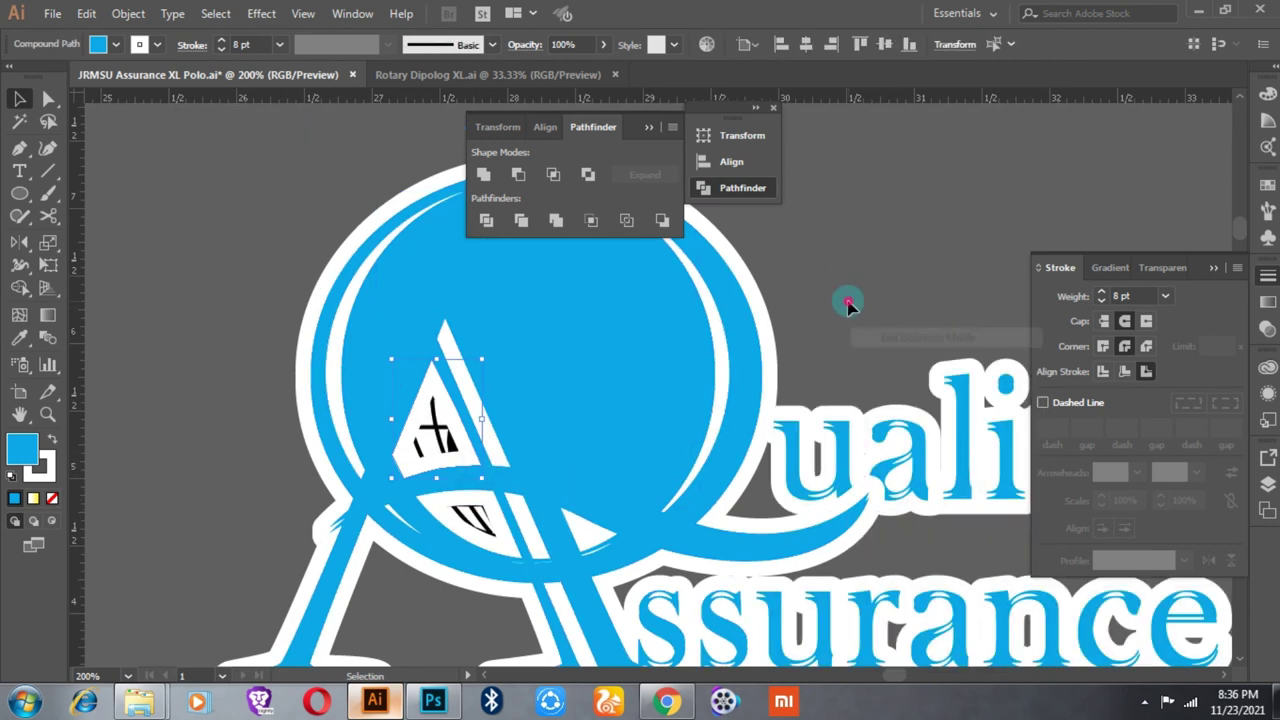
key("ctrl+minus")
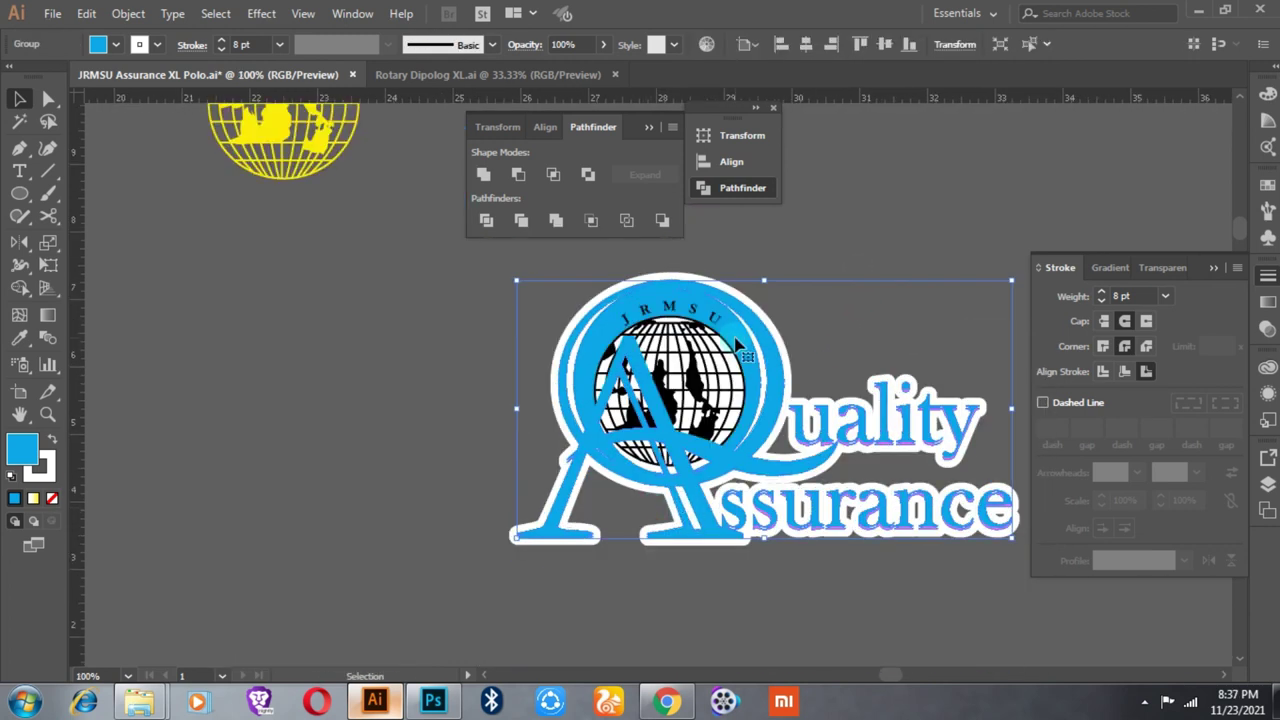
Step: Delete the blue disc behind the globe inside the logo group
double_click(737, 340)
key("a")
left_click(740, 392)
key("Delete")
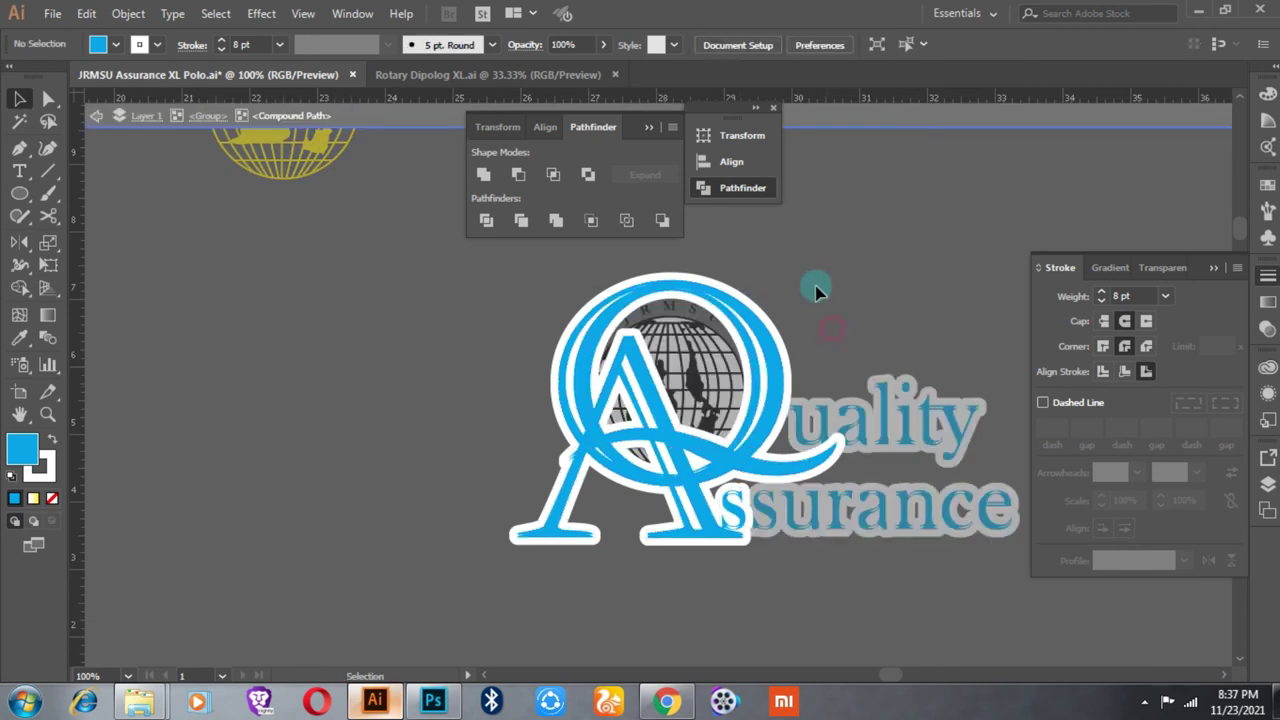
key("Escape")
left_click_drag(720, 398, 722, 396)
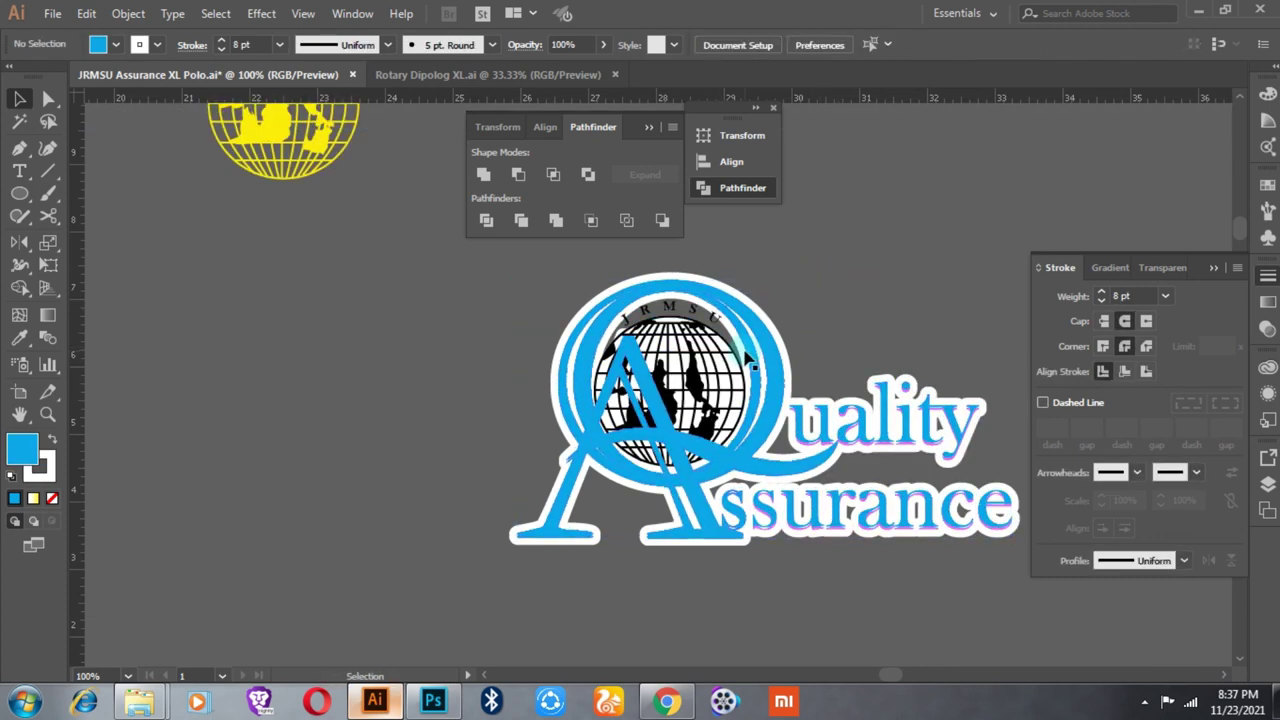
Step: Draw a white-filled circle with no stroke over the globe
key("l")
left_click_drag(590, 300, 756, 467)
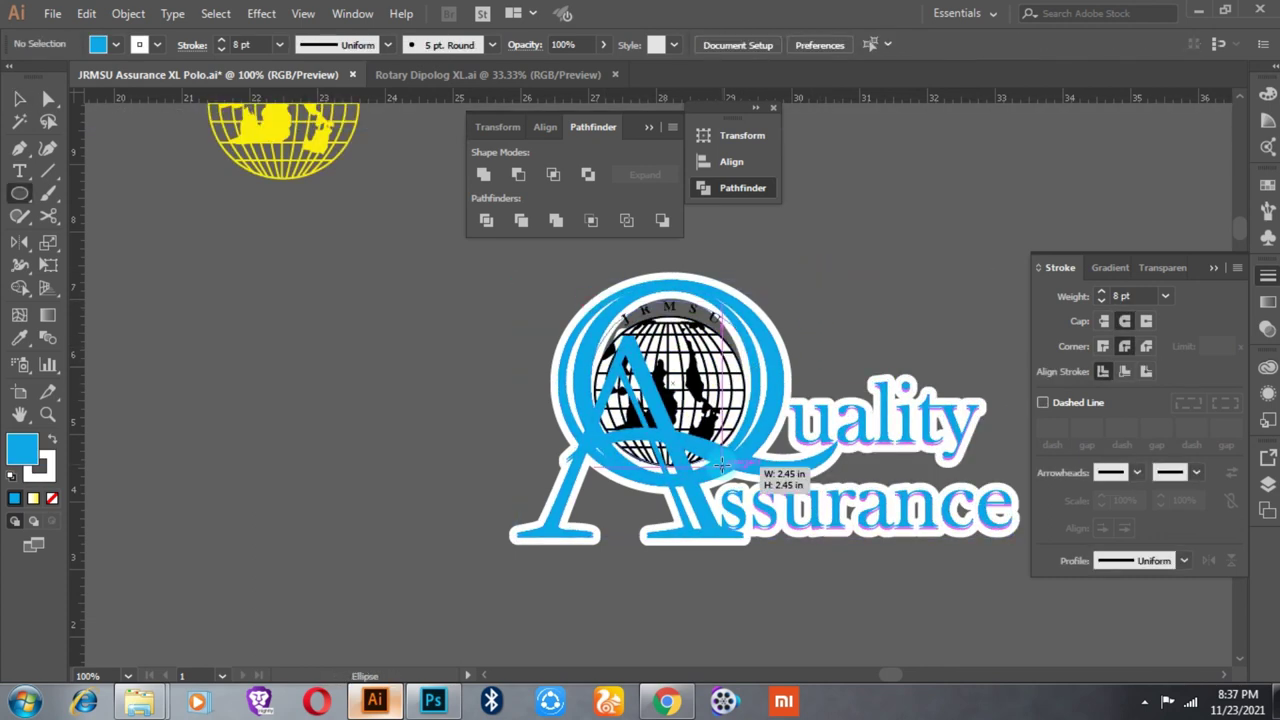
key("shift+x")
left_click(52, 498)
key("shift+x")
left_click(116, 44)
left_click(34, 74)
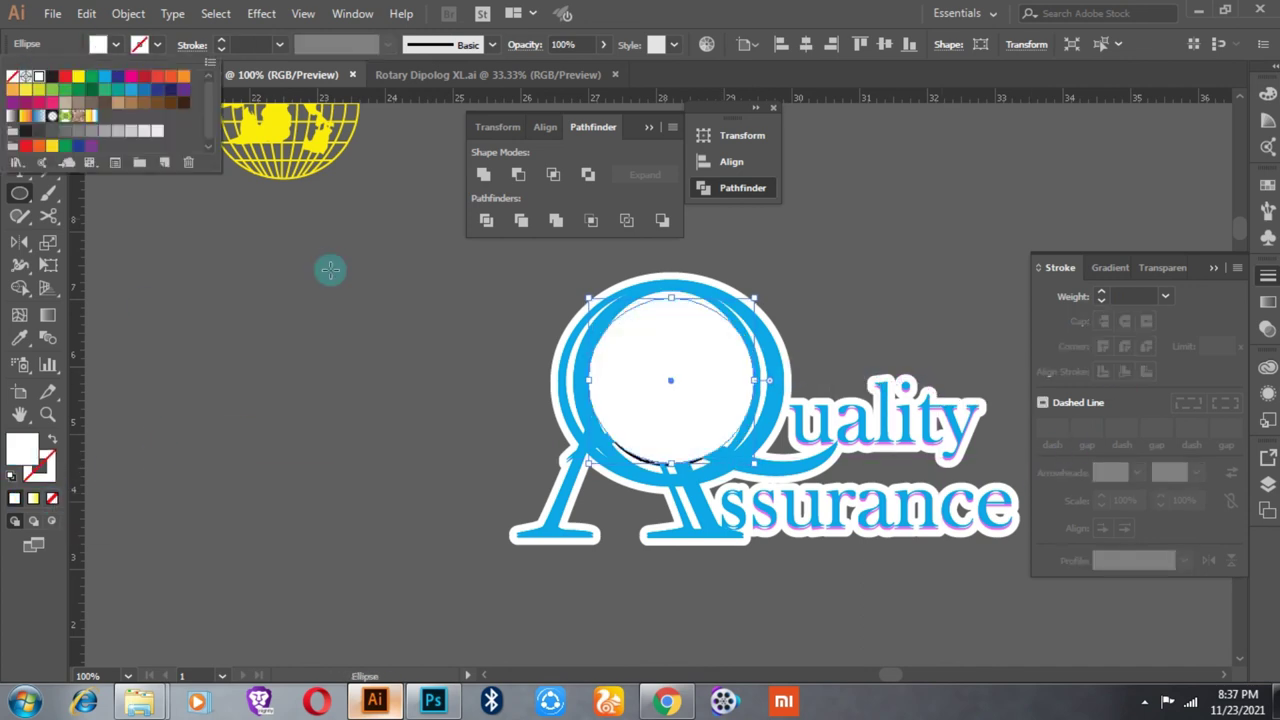
key("v")
left_click_drag(642, 458, 642, 456)
left_click(816, 306)
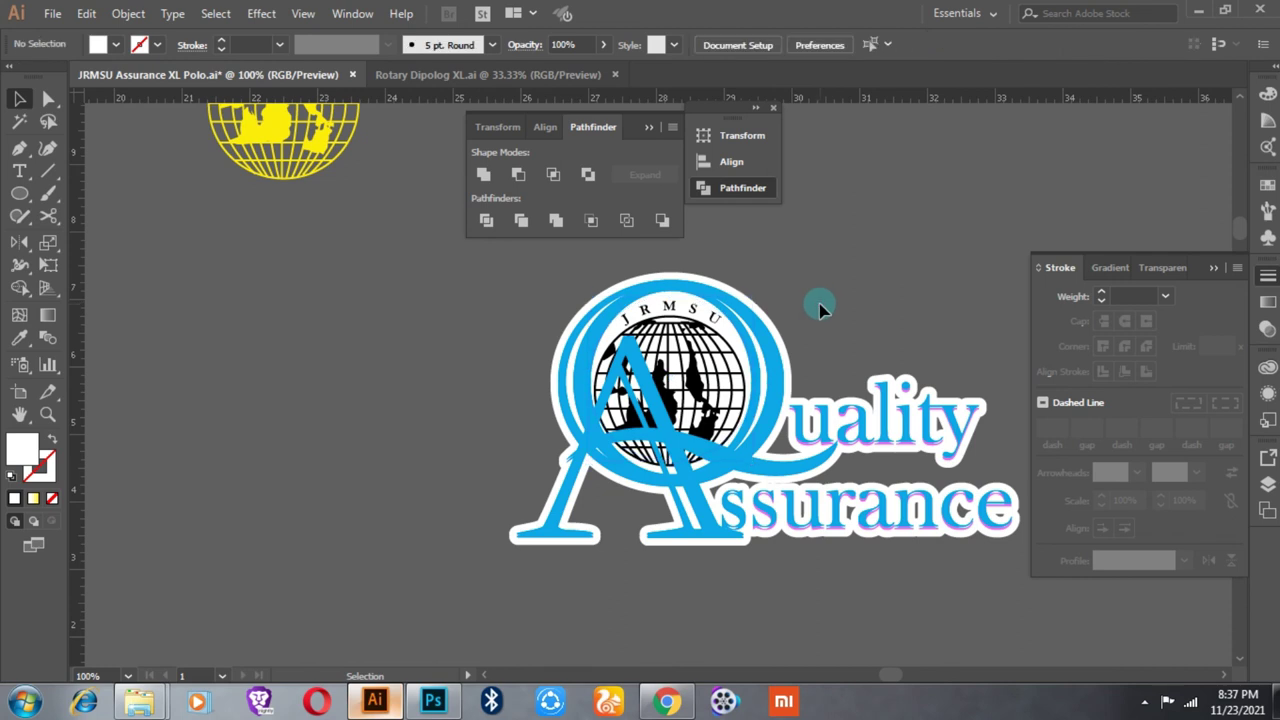
key("ctrl+minus")
Step: Undo the ring-and-A move so it sits back over the white-filled globe
left_click_drag(709, 594, 710, 568)
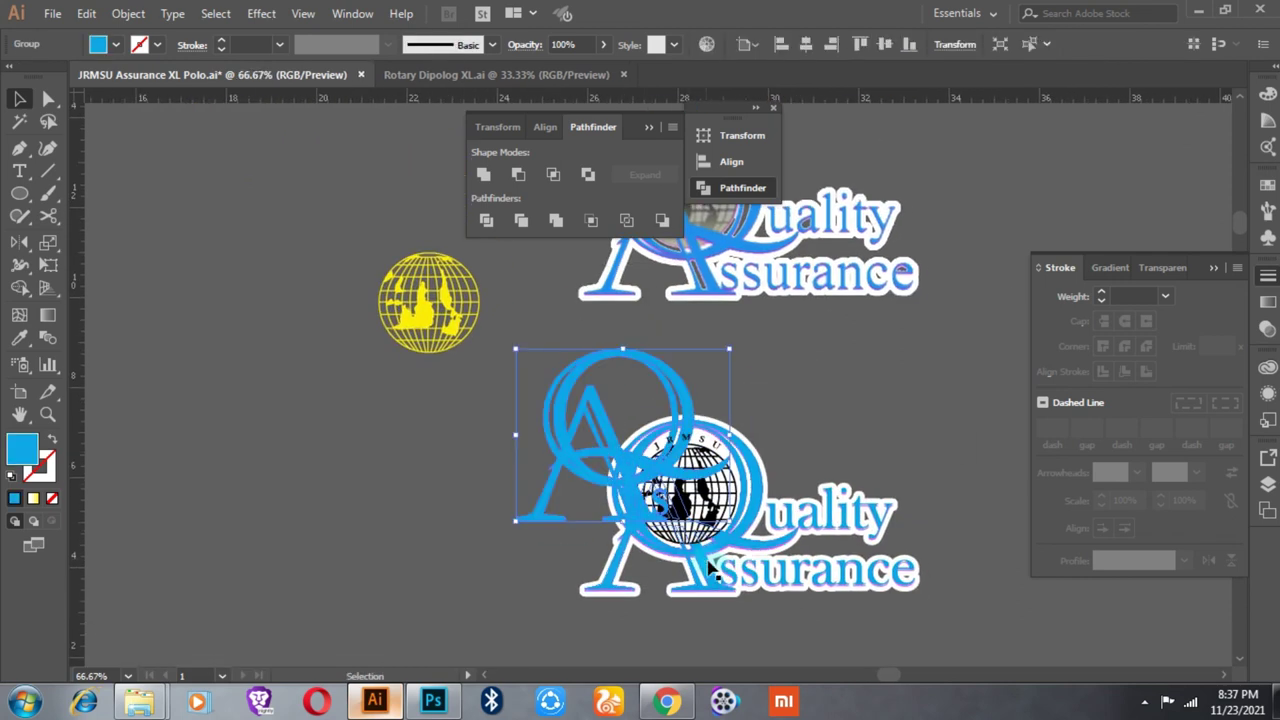
left_click_drag(678, 408, 618, 356)
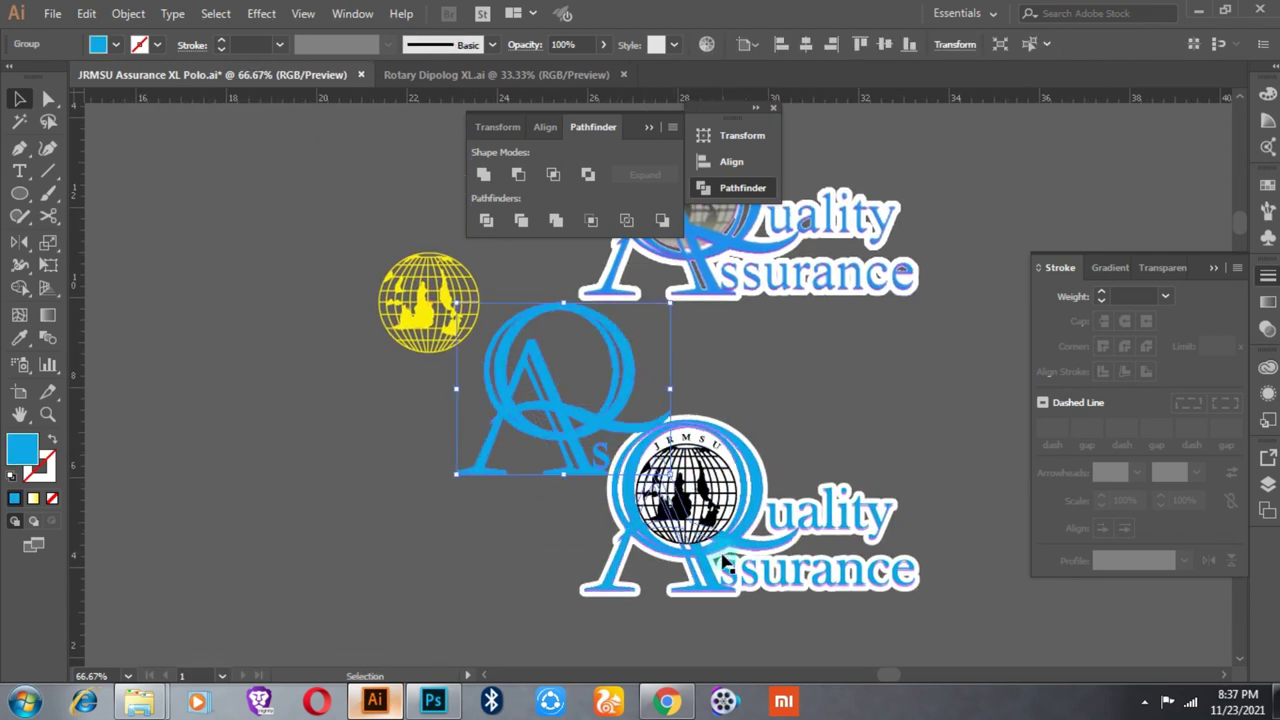
scroll(724, 562, "up", 2)
key("ctrl+z")
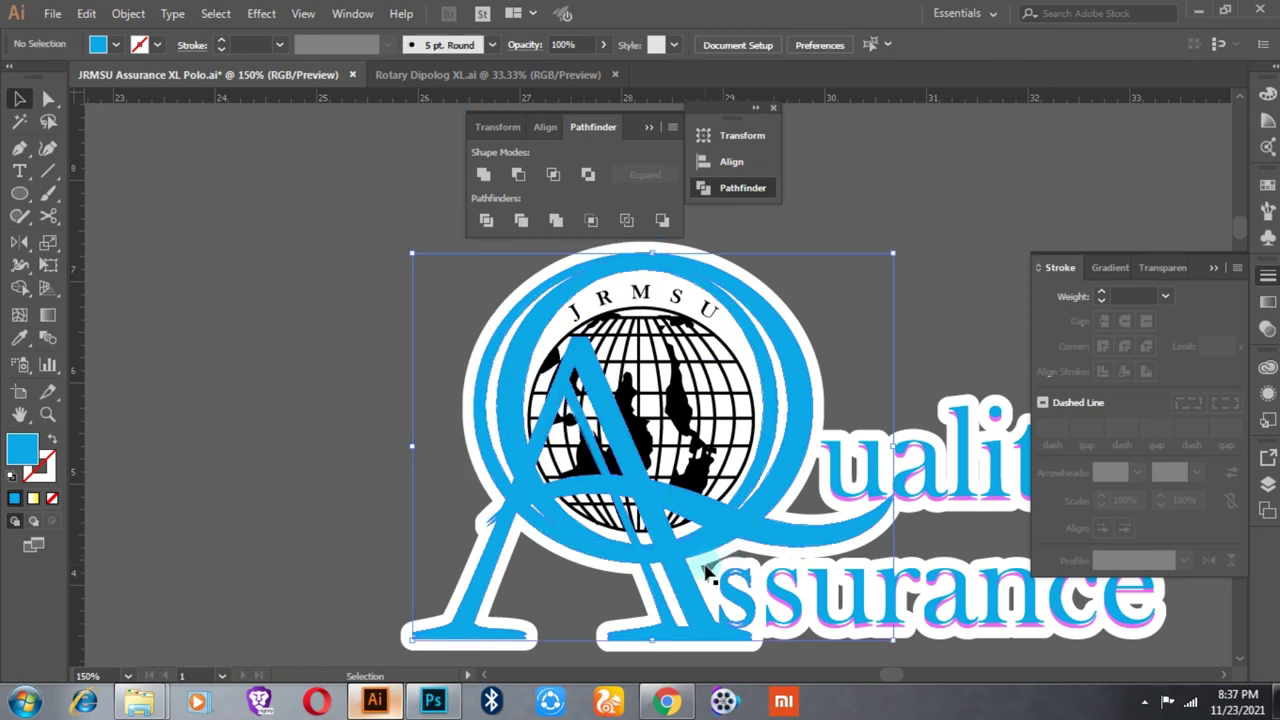
Step: Reselect the logo, centre it in view, and enter Isolation Mode on its group
scroll(857, 343, "down", 1)
left_click_drag(737, 528, 740, 584)
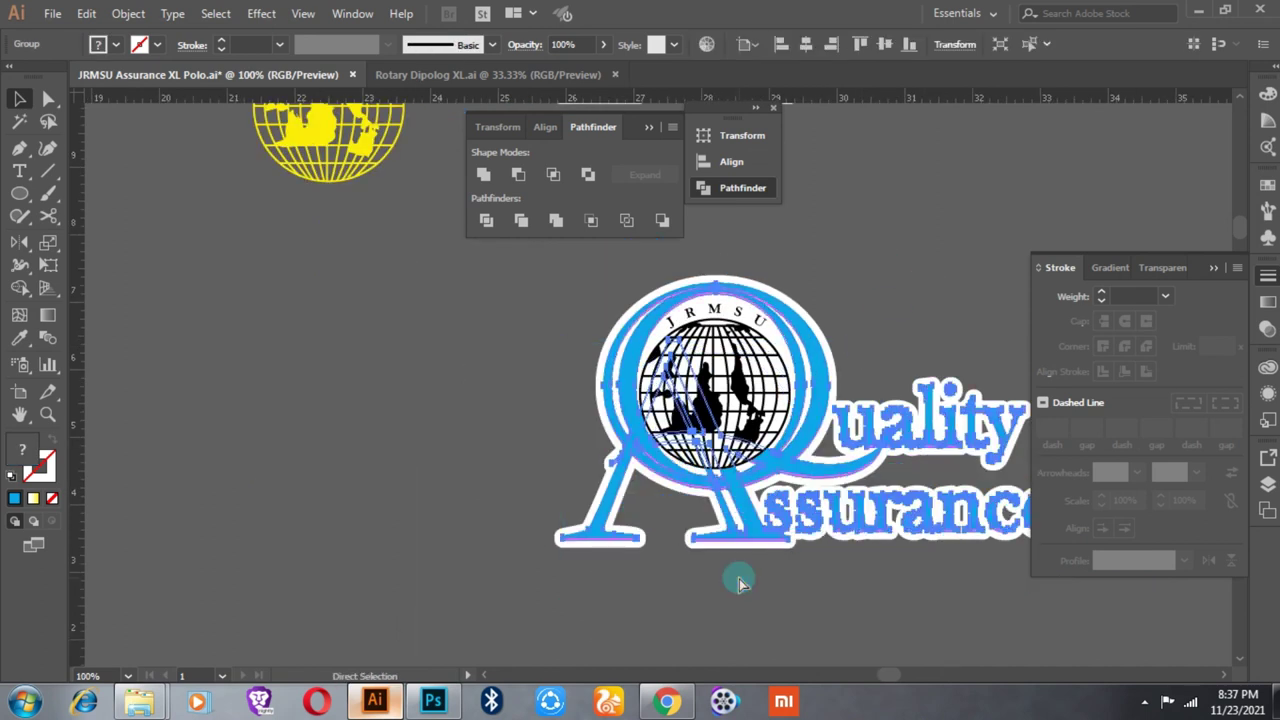
key("ctrl")
mouse_move(853, 503)
left_mouse_down()
mouse_move(701, 463)
mouse_move(666, 506)
left_mouse_up()
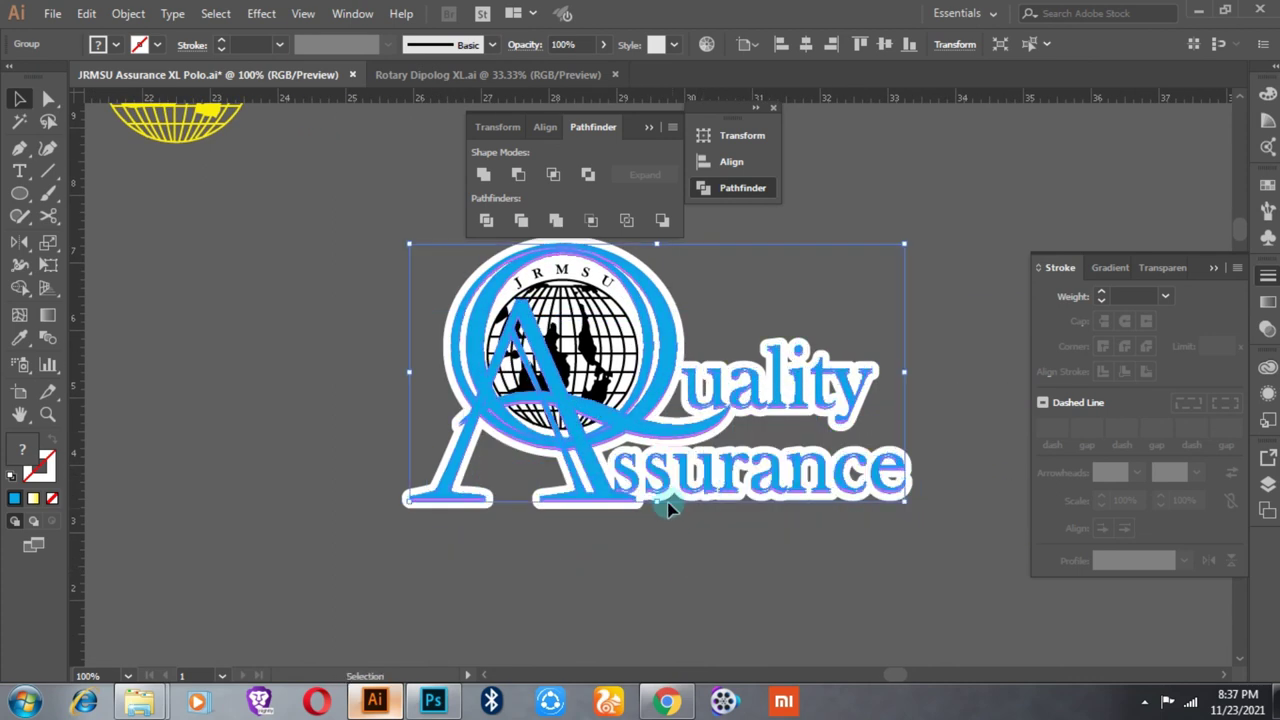
left_click(843, 253)
double_click(779, 388)
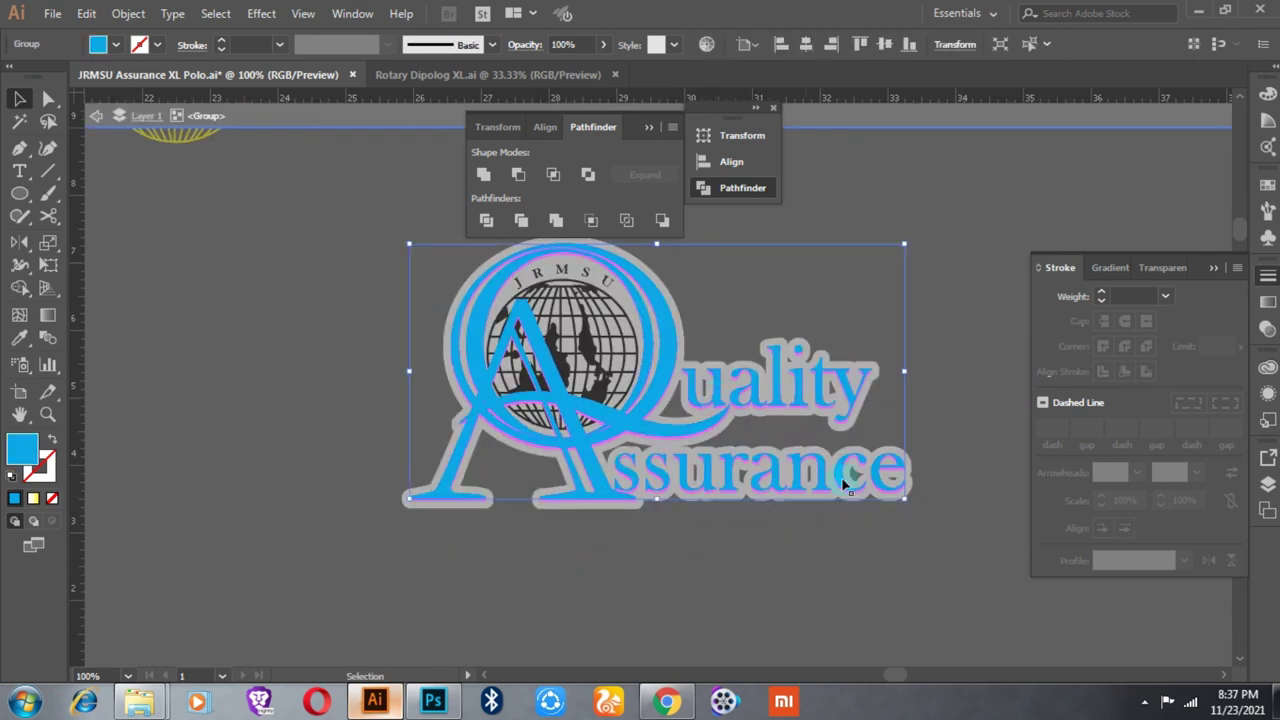
Step: Select logo parts and an Assurance letter, then exit Isolation Mode from the canvas menu
left_click(655, 447, "shift")
left_click(775, 483)
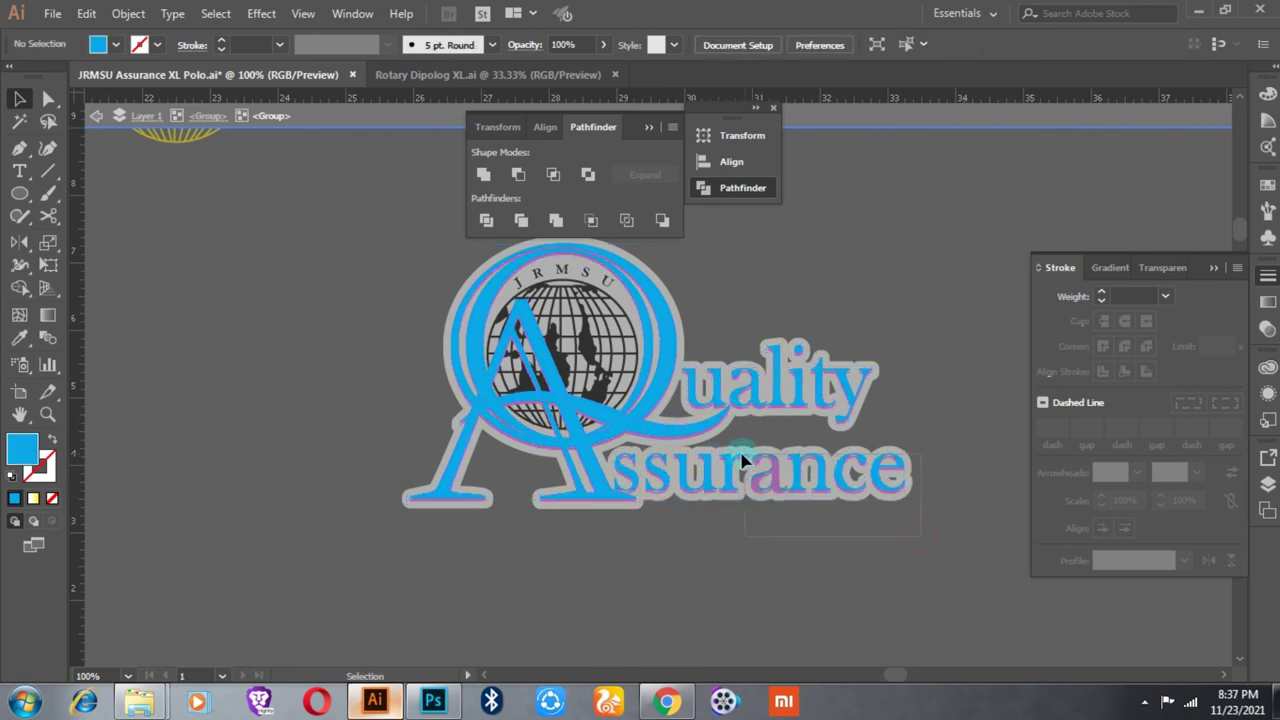
left_click(655, 483)
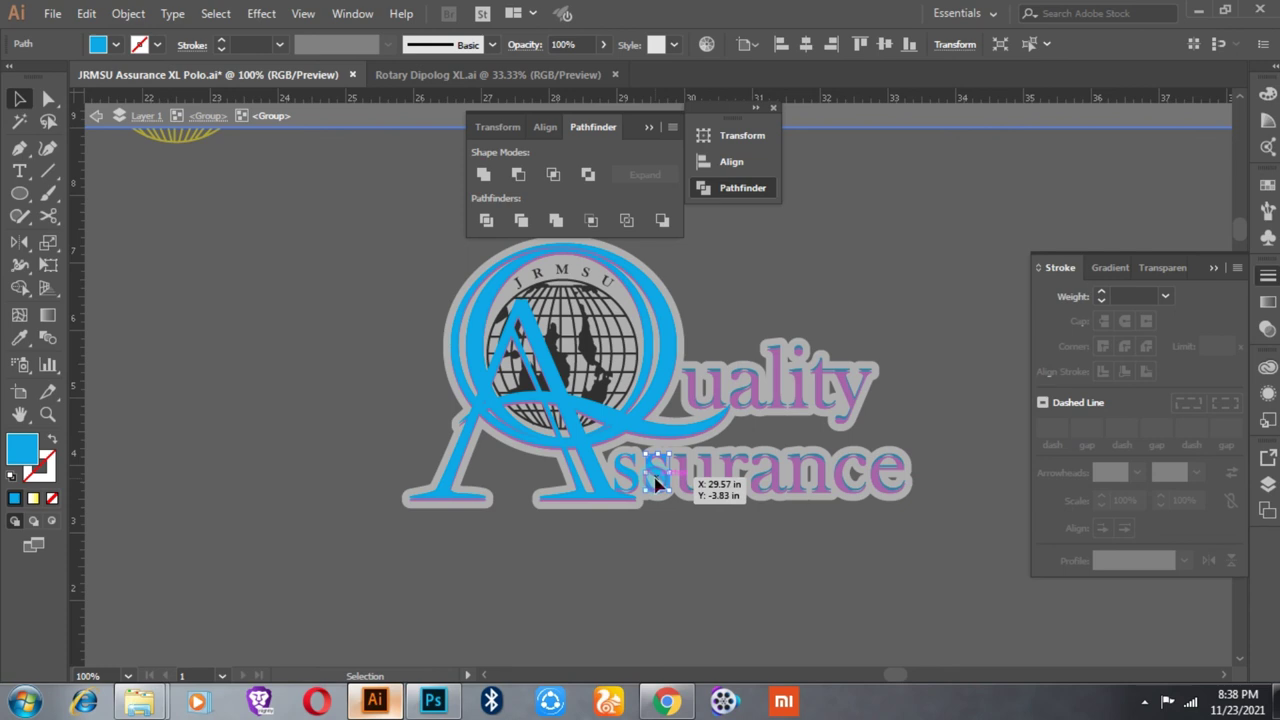
right_click(885, 238)
left_click(971, 363)
Step: Re-enter the logo group and its nested lettering group, then exit Isolation Mode again
double_click(850, 398)
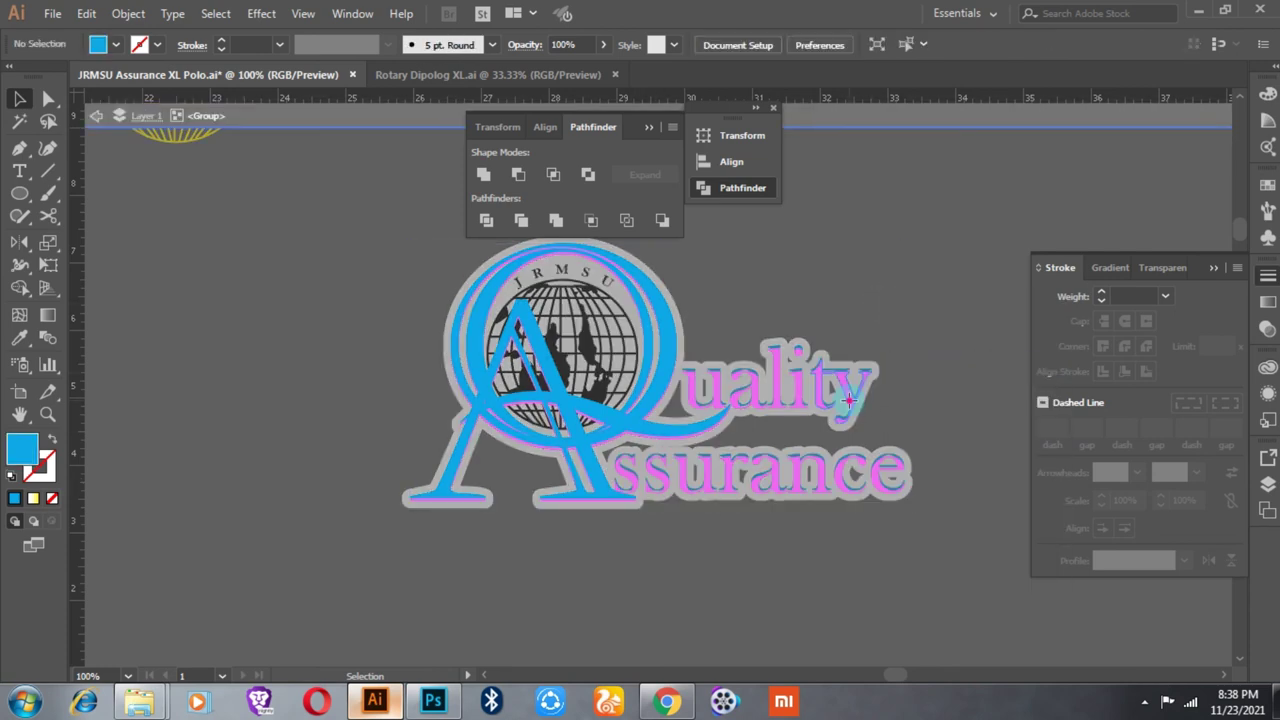
double_click(850, 398)
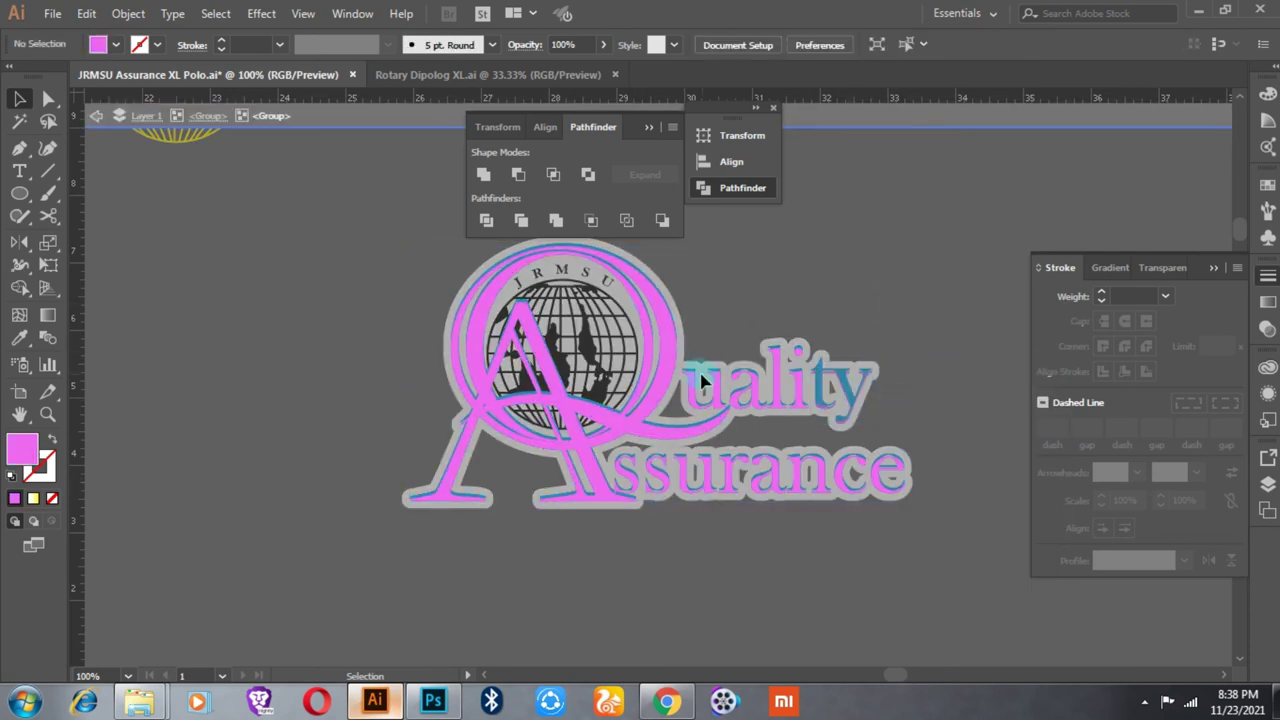
right_click(792, 234)
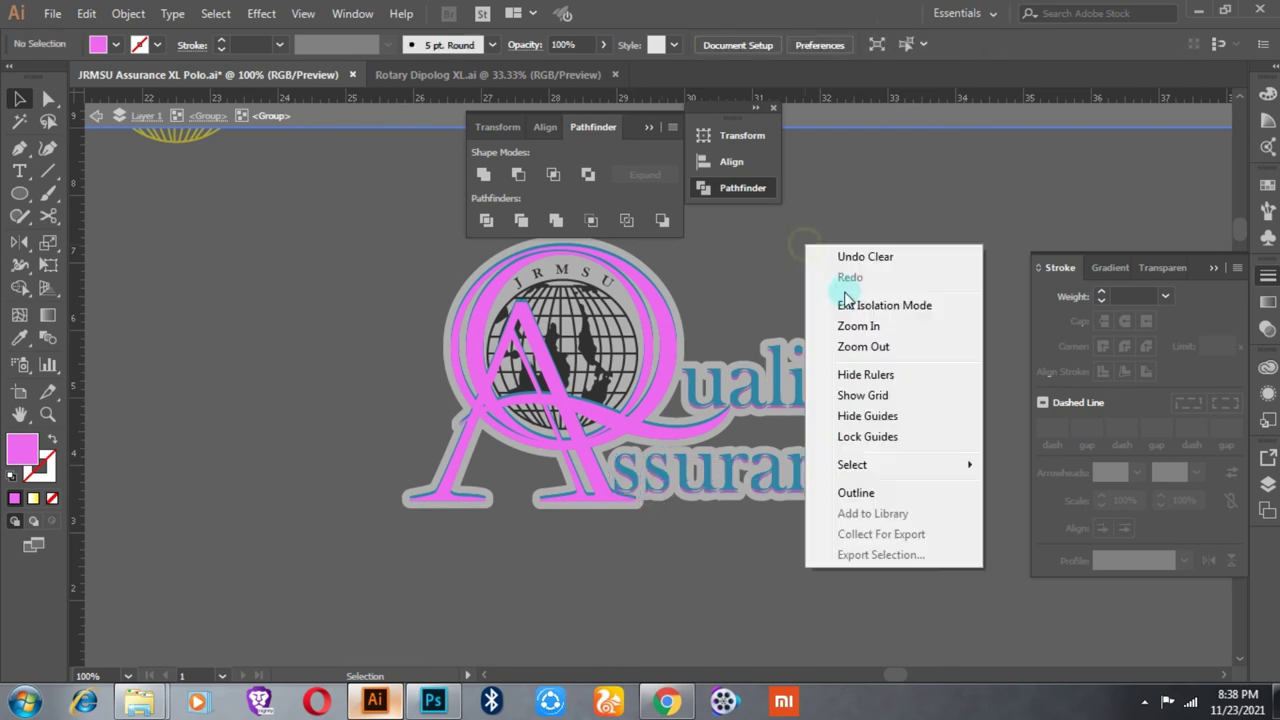
left_click(833, 298)
Step: Zoom out to view the polo jersey layout, selecting the logo group and blue rectangle
scroll(790, 292, "down", 2)
left_click(640, 310)
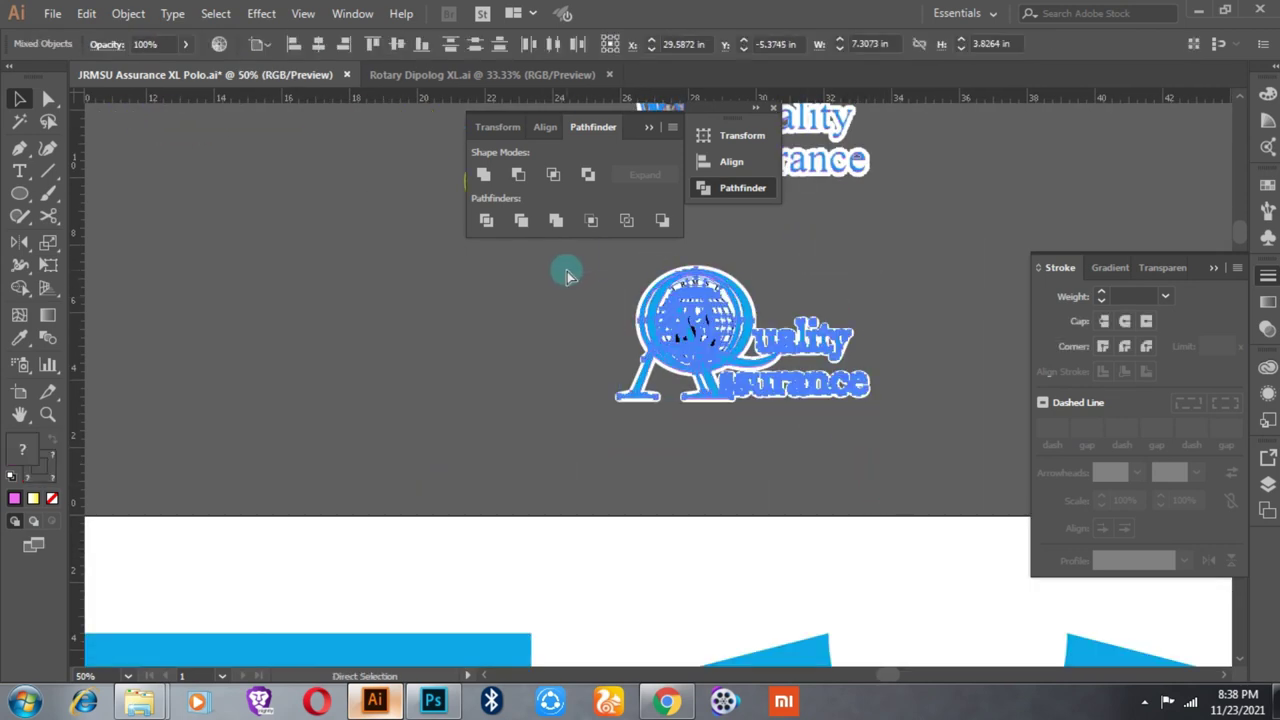
scroll(620, 290, "down", 1)
scroll(628, 287, "down", 1)
scroll(417, 380, "up", 1)
left_click(440, 370)
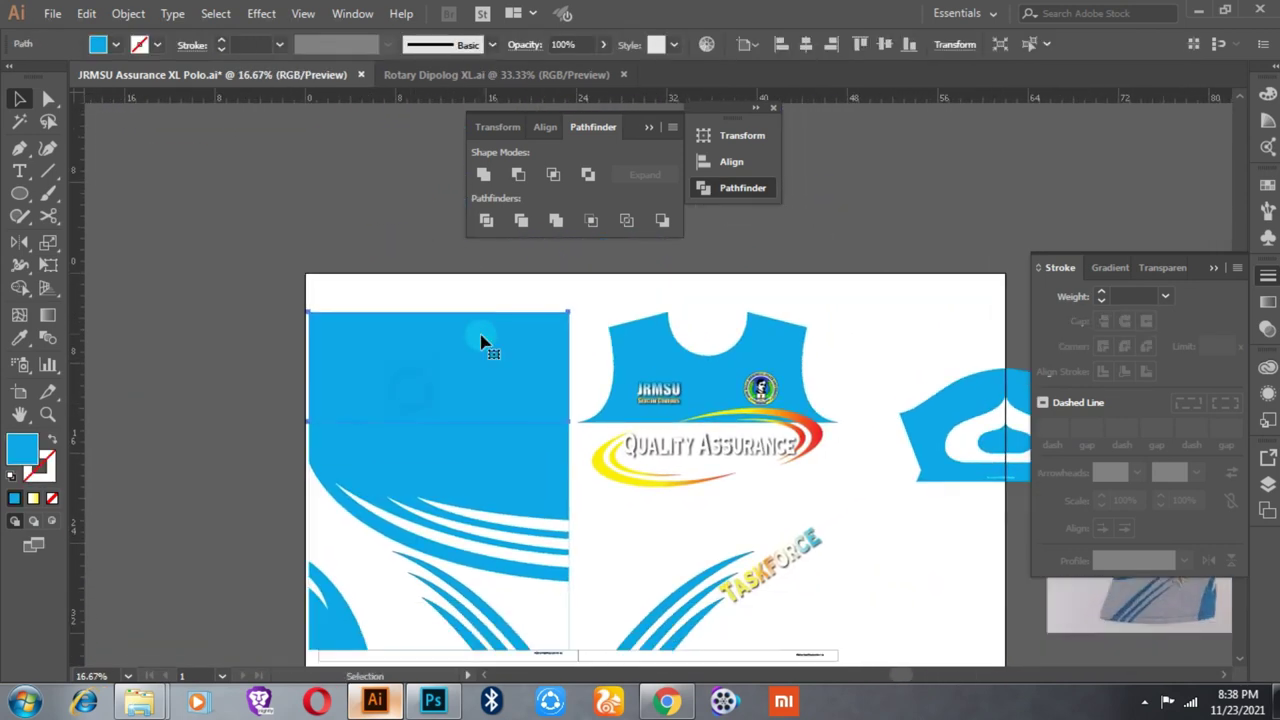
scroll(640, 360, "up", 2)
scroll(655, 410, "up", 3)
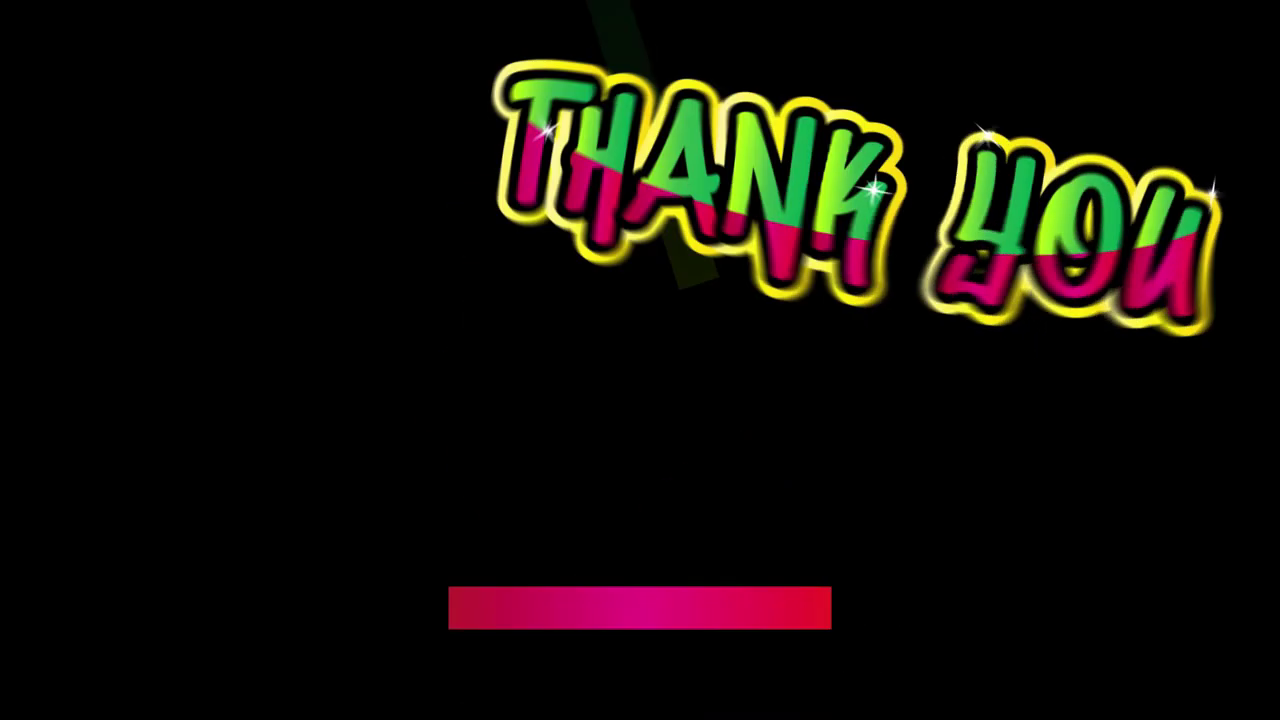